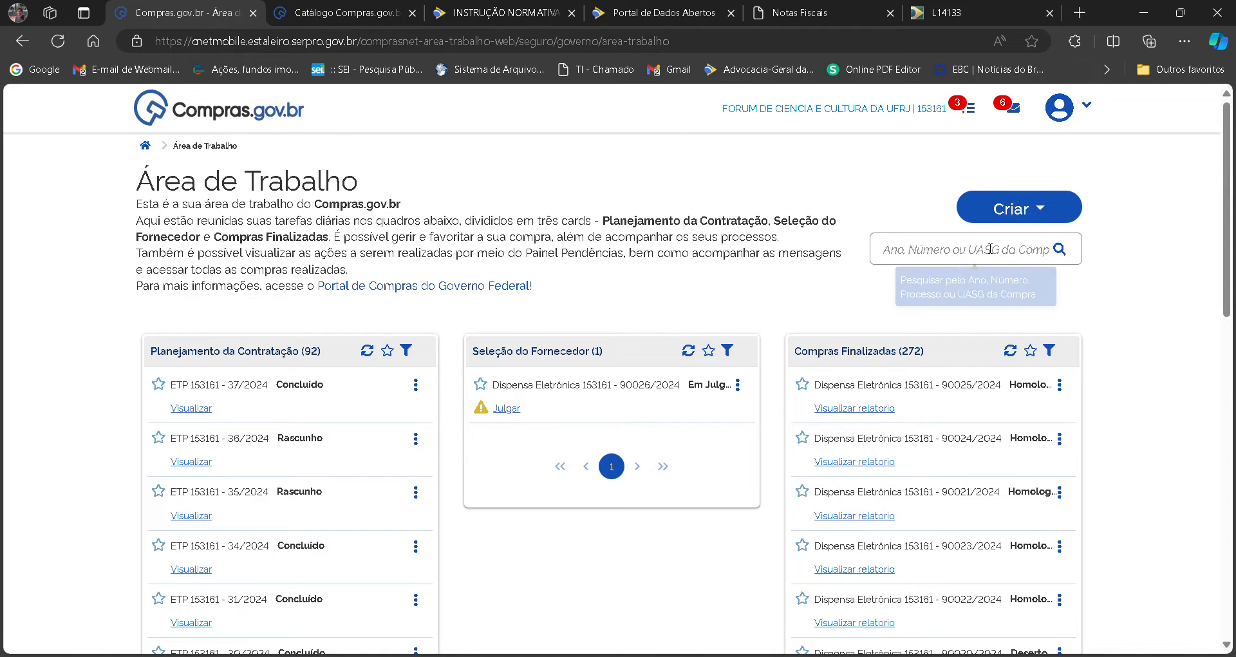
# Find the Pesquisa de Preços option in the Acesso Rápido section of the Compras.gov.br work area.
pyautogui.scroll(-1, 1226, 219)
pyautogui.scroll(-8, 612, 386)
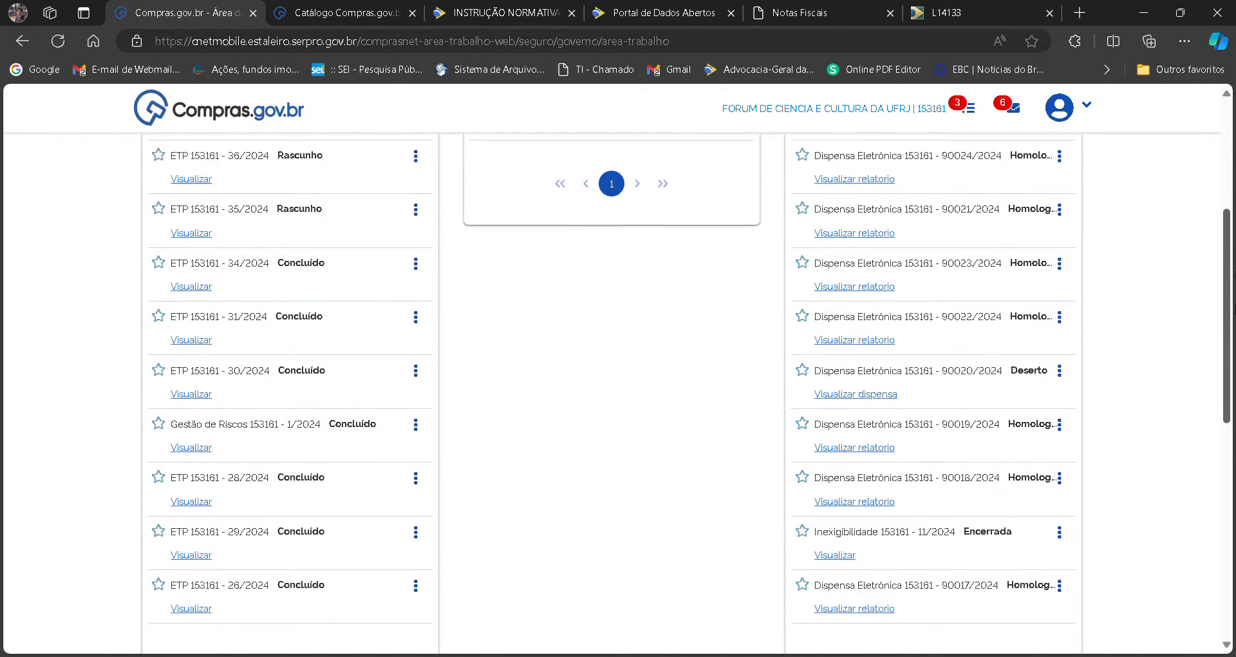
pyautogui.scroll(-3, 612, 386)
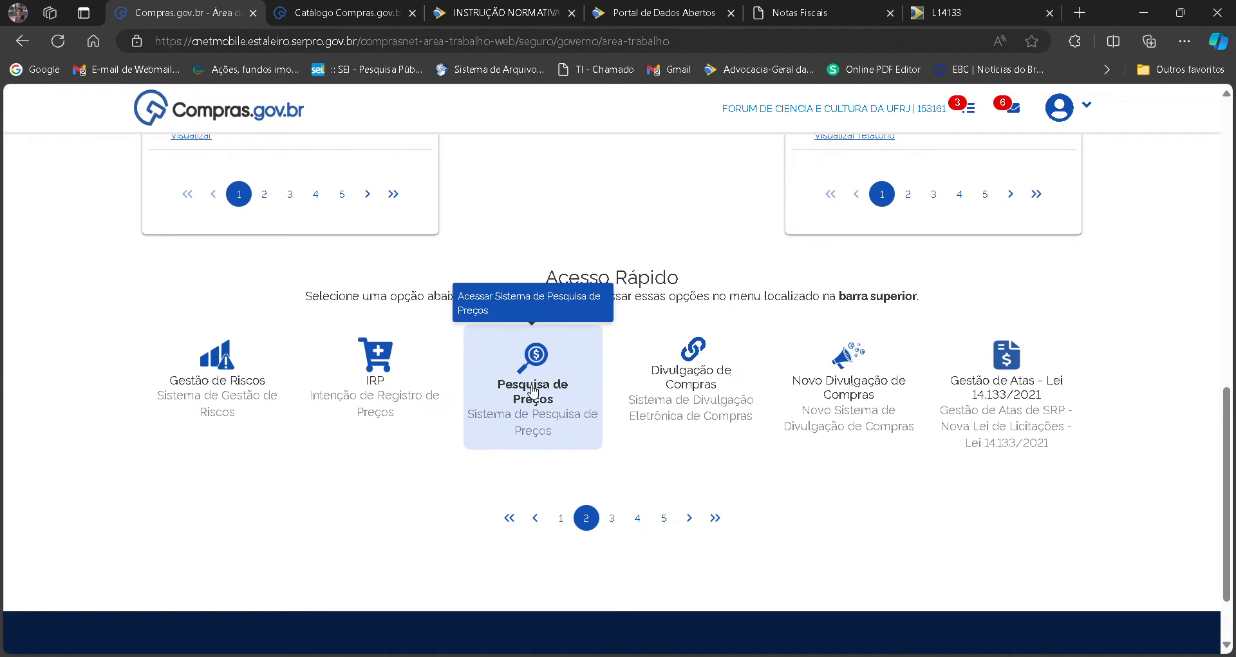
# Go to Instrução Normativa SEGES/ME nº 65 and highlight the definition of preço estimado in Art. 2º while reading it.
pyautogui.click(449, 6)
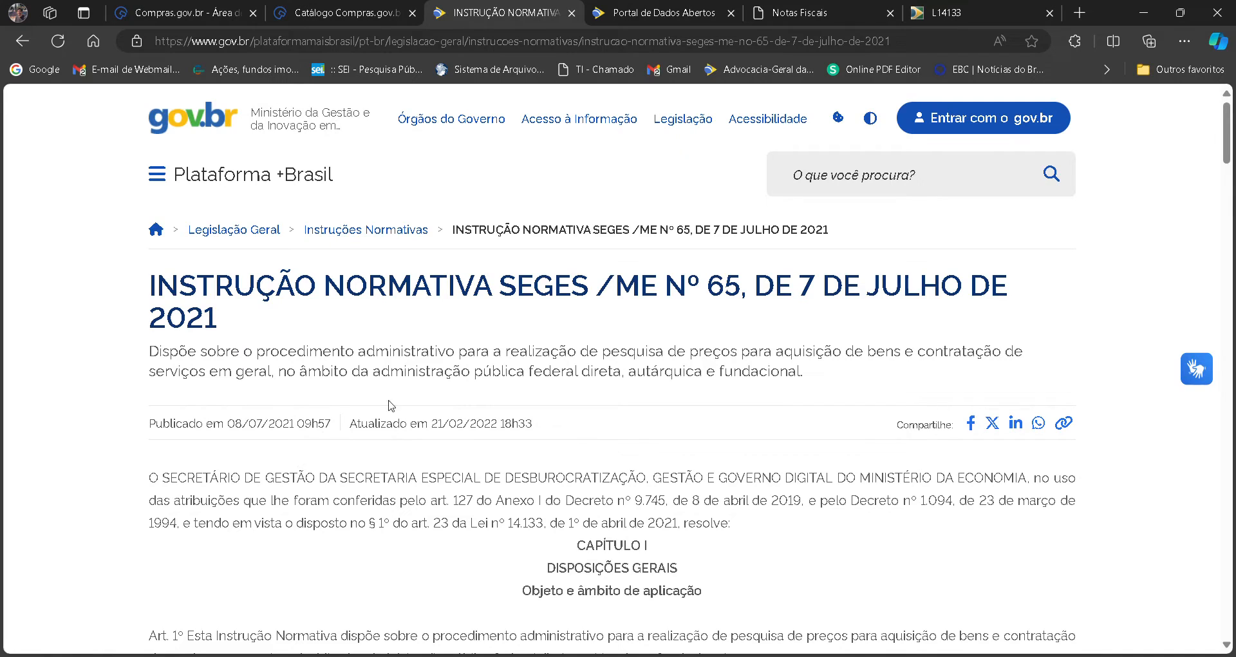
pyautogui.scroll(-1, 435, 387)
pyautogui.scroll(-5, 436, 387)
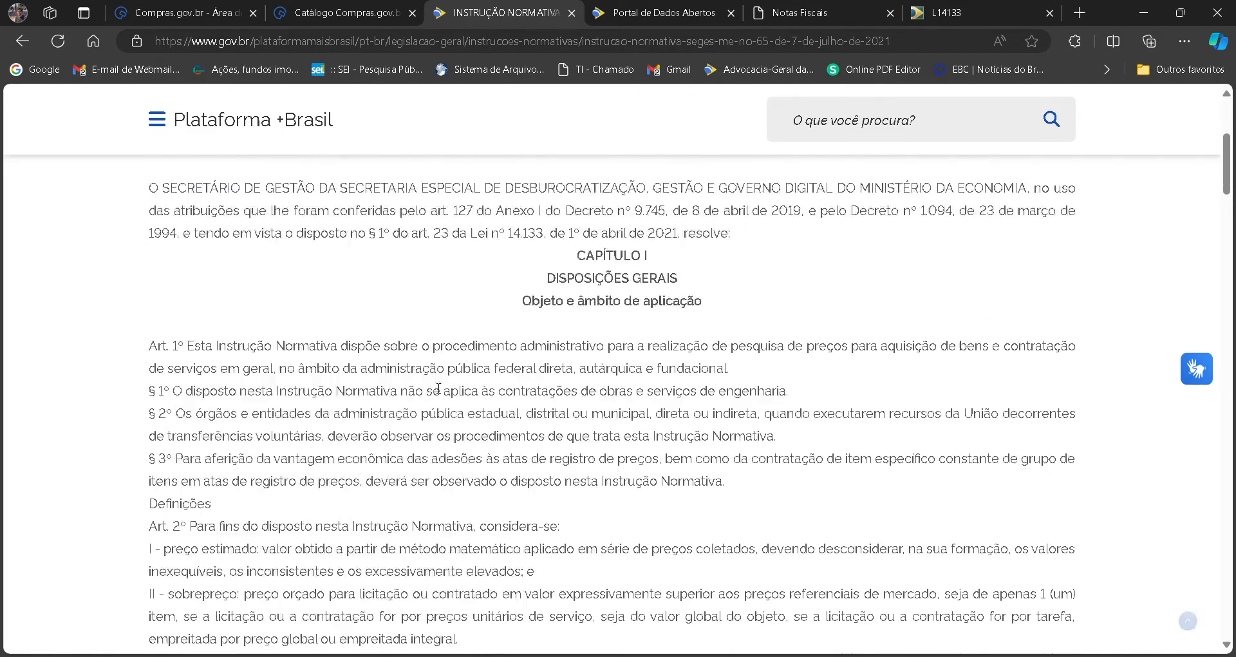
pyautogui.scroll(-1, 435, 387)
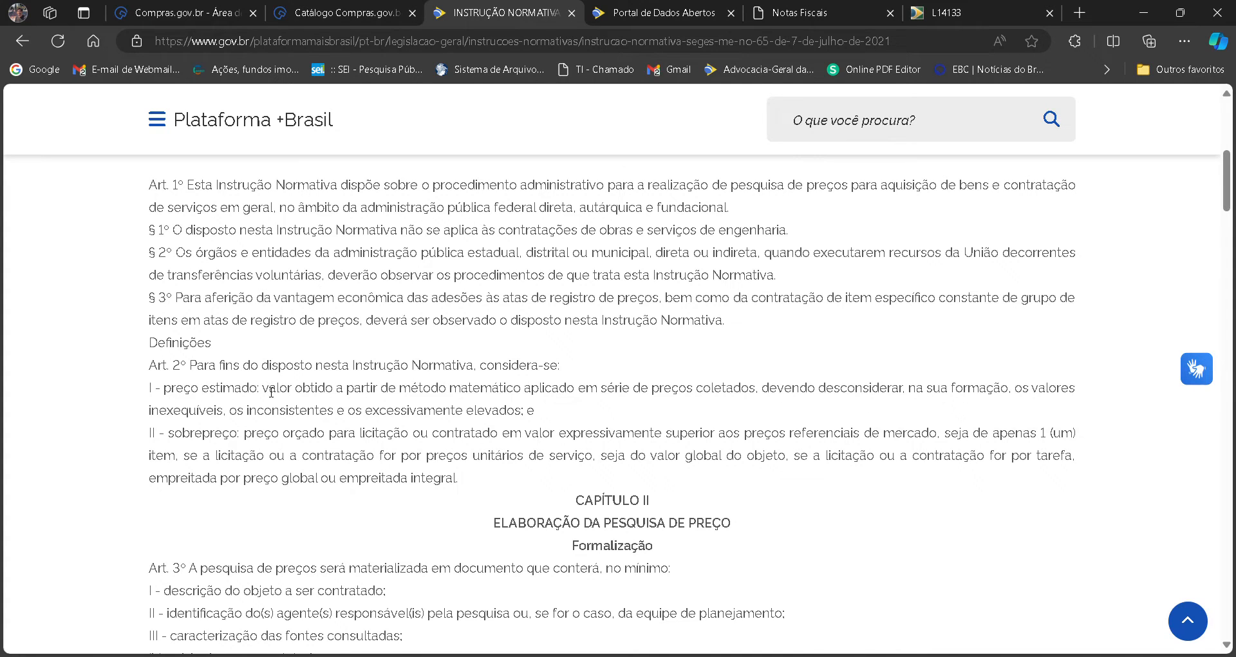
pyautogui.moveTo(261, 393); pyautogui.dragTo(746, 396)
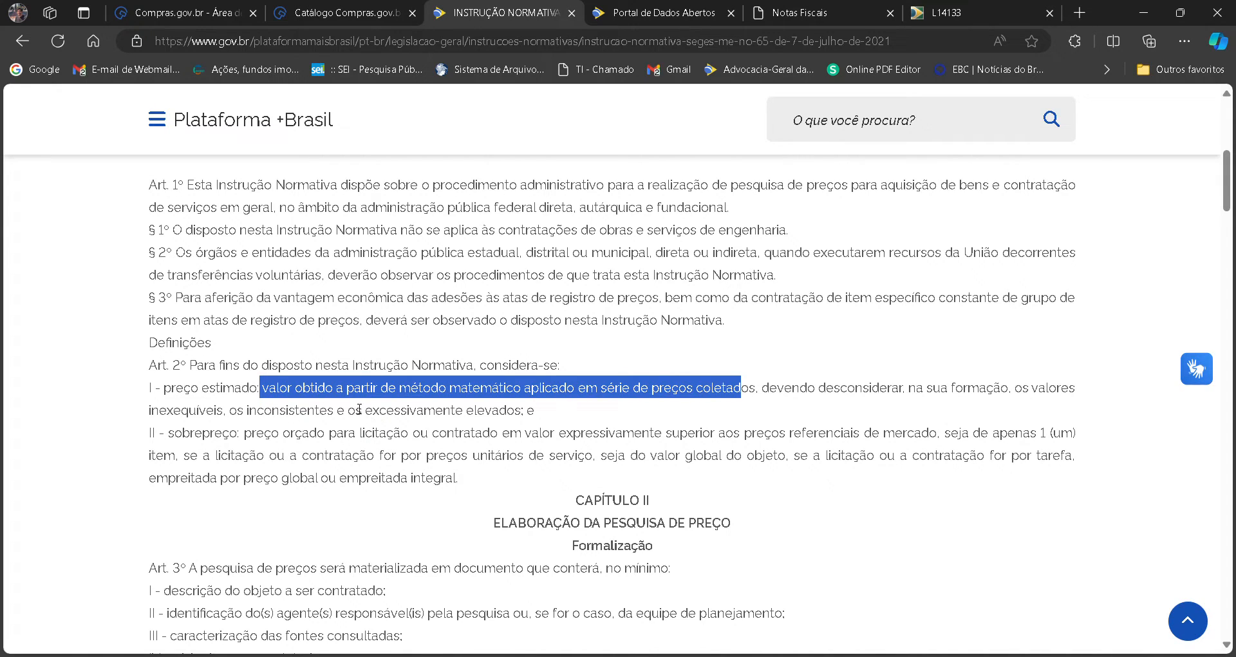
pyautogui.moveTo(366, 413); pyautogui.dragTo(526, 423)
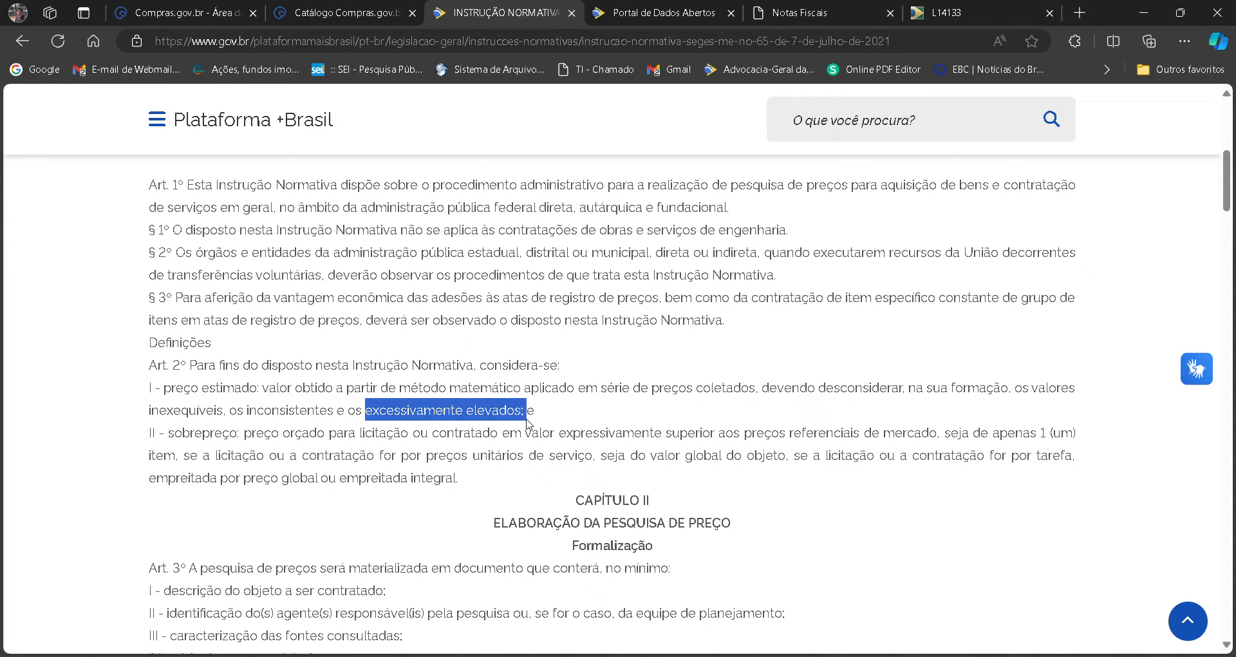
pyautogui.click(252, 401)
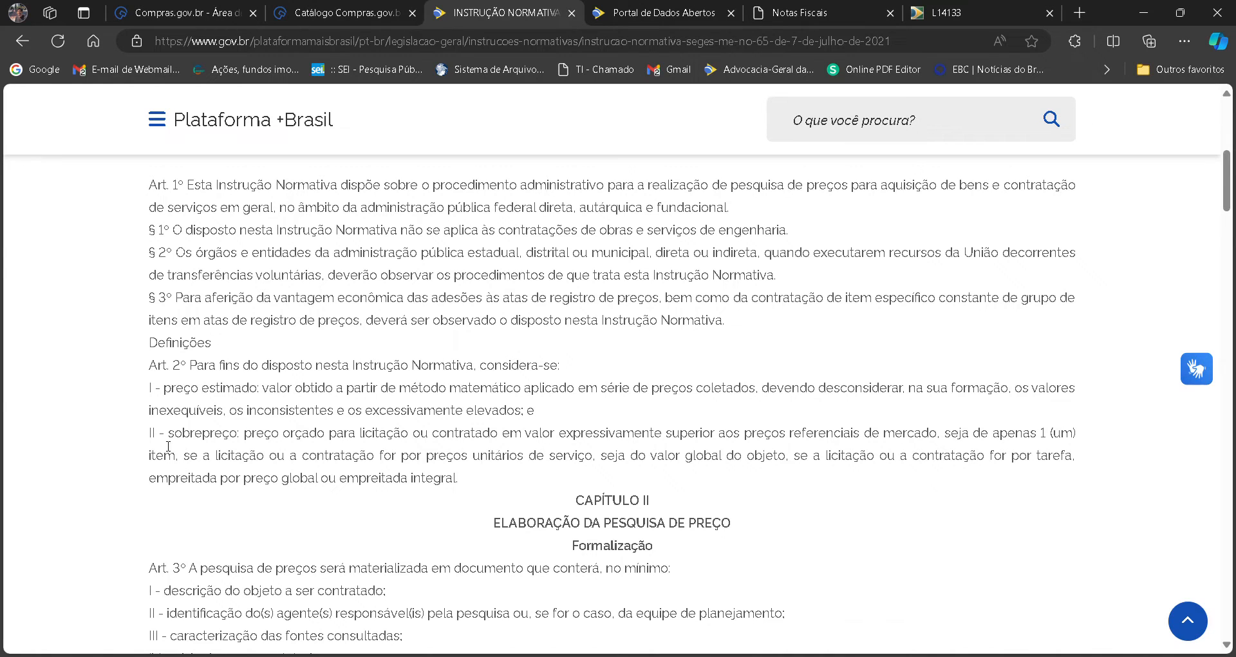
# Highlight the term sobrepreço in item II of Art. 2º while reading its definition.
pyautogui.moveTo(166, 435); pyautogui.dragTo(244, 435)
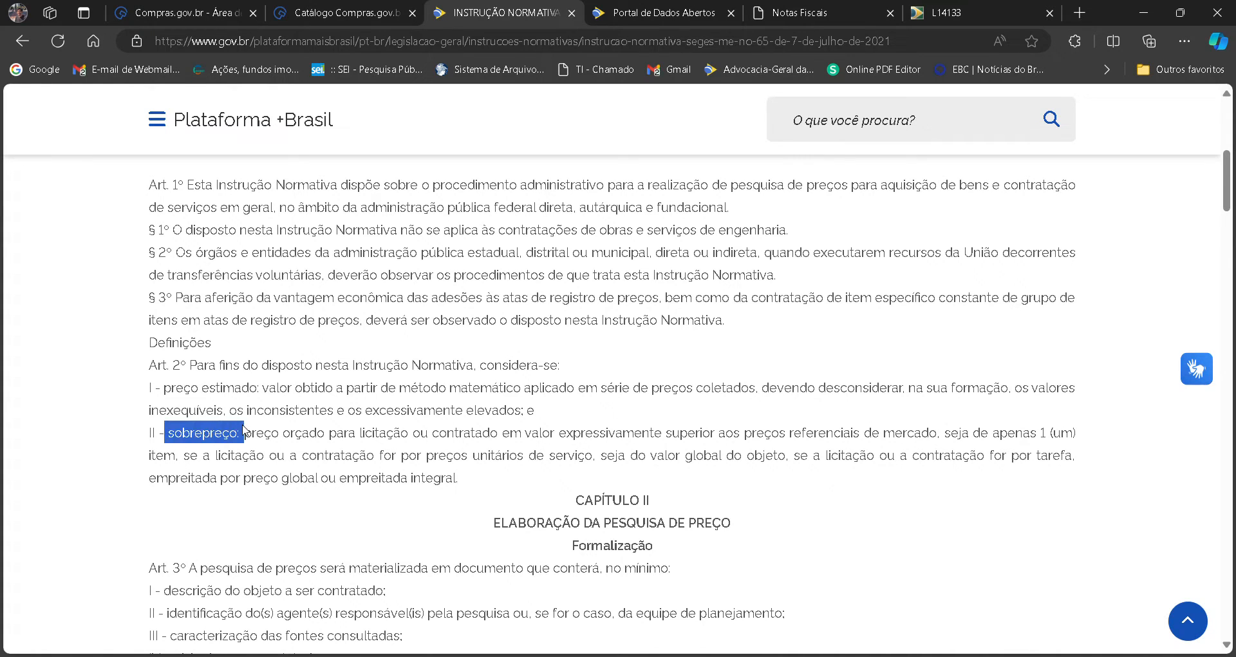
pyautogui.click(260, 435)
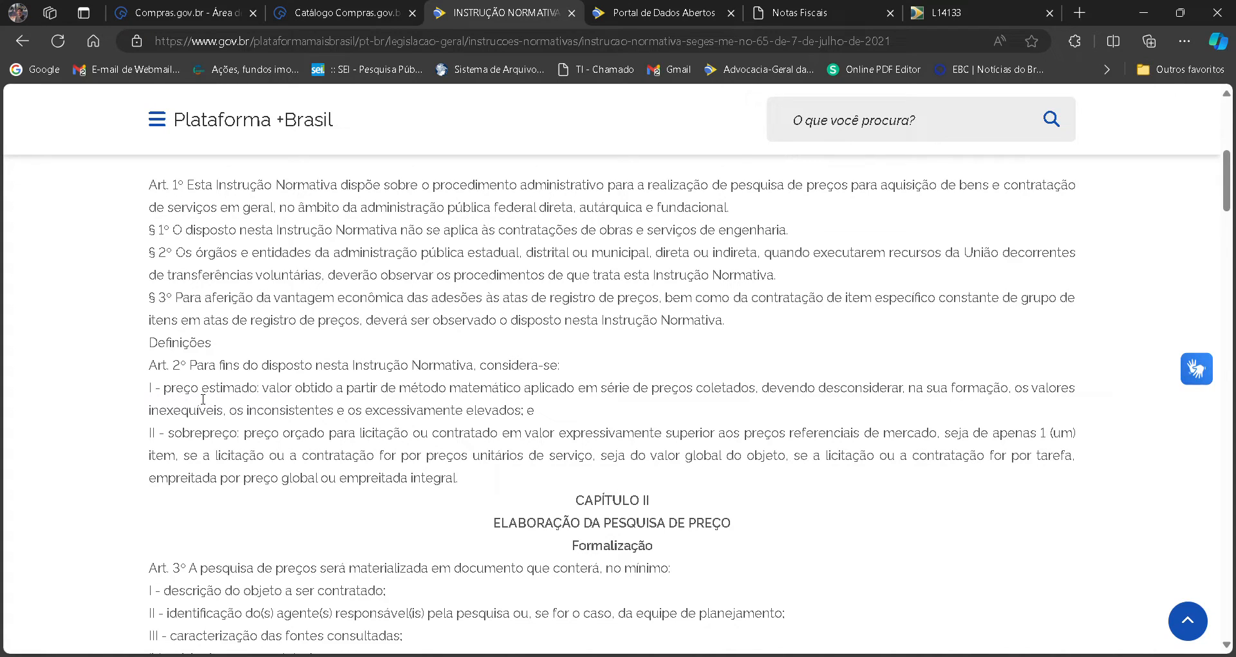
pyautogui.moveTo(168, 435); pyautogui.dragTo(243, 437)
pyautogui.click(308, 443)
# Review Art. 3º on formalizing the price research, highlighting the passages in items VI and VII.
pyautogui.scroll(-5, 64, 418)
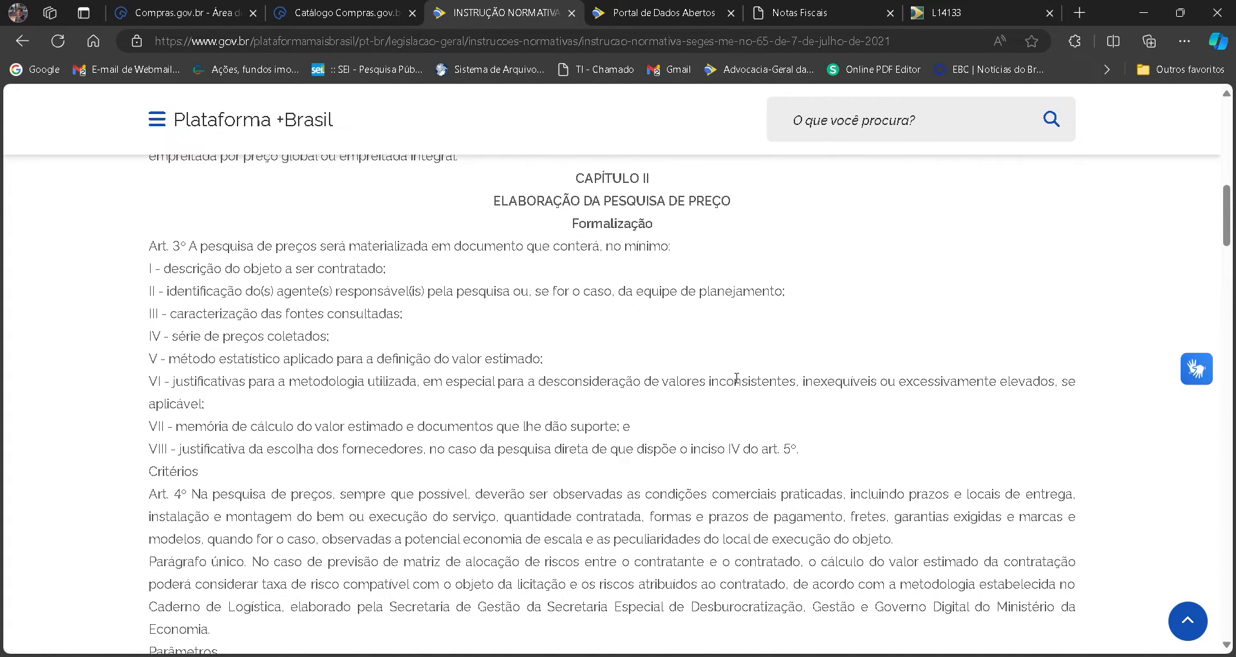
pyautogui.moveTo(657, 384); pyautogui.dragTo(1083, 379)
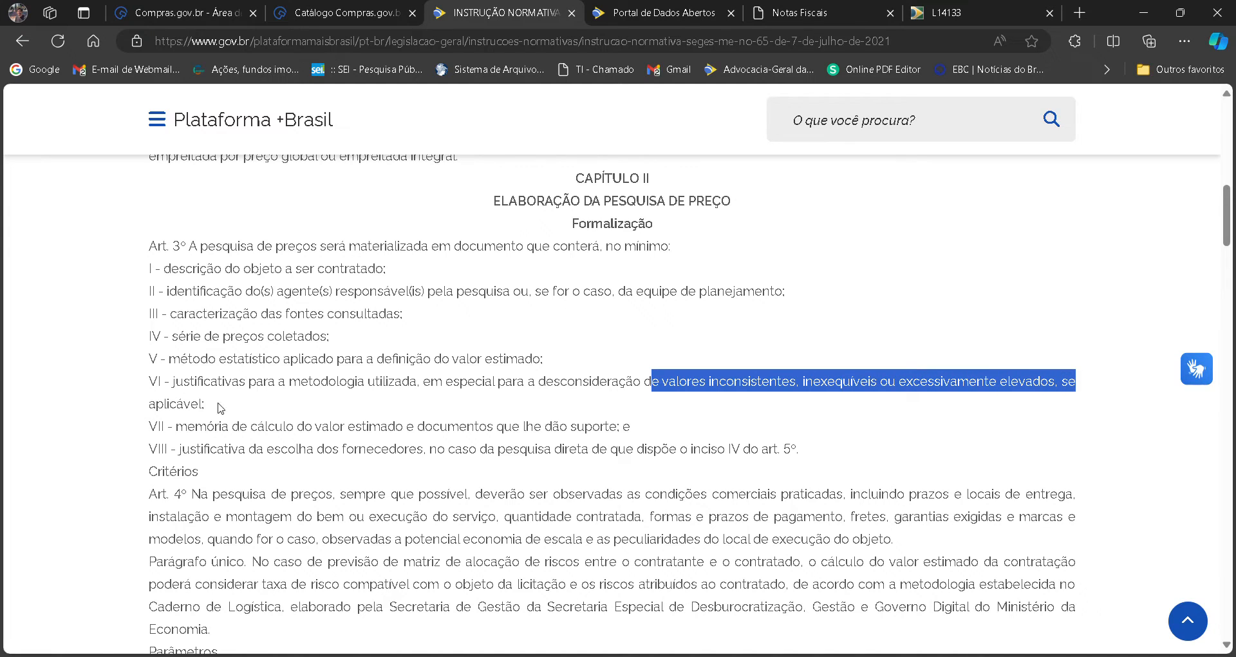
pyautogui.moveTo(175, 427); pyautogui.dragTo(622, 437)
pyautogui.click(407, 441)
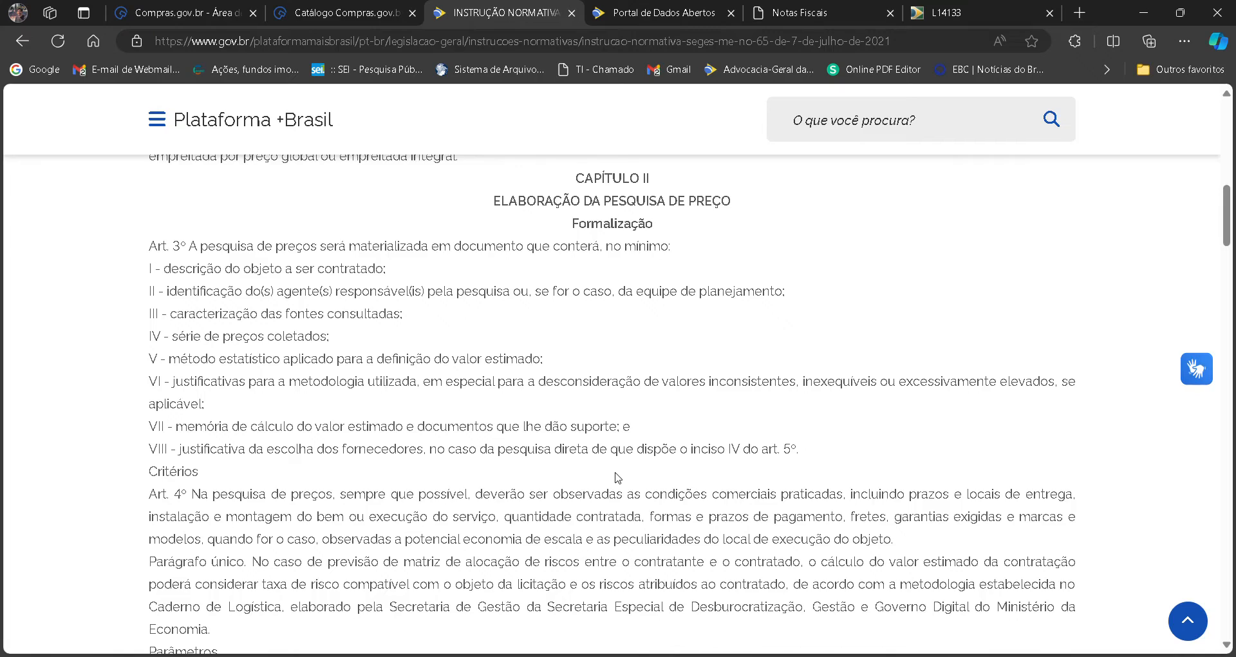
# Read the opening of Art. 5º on price research parameters, highlighting its first words and "combinada ou não".
pyautogui.scroll(-4, 618, 479)
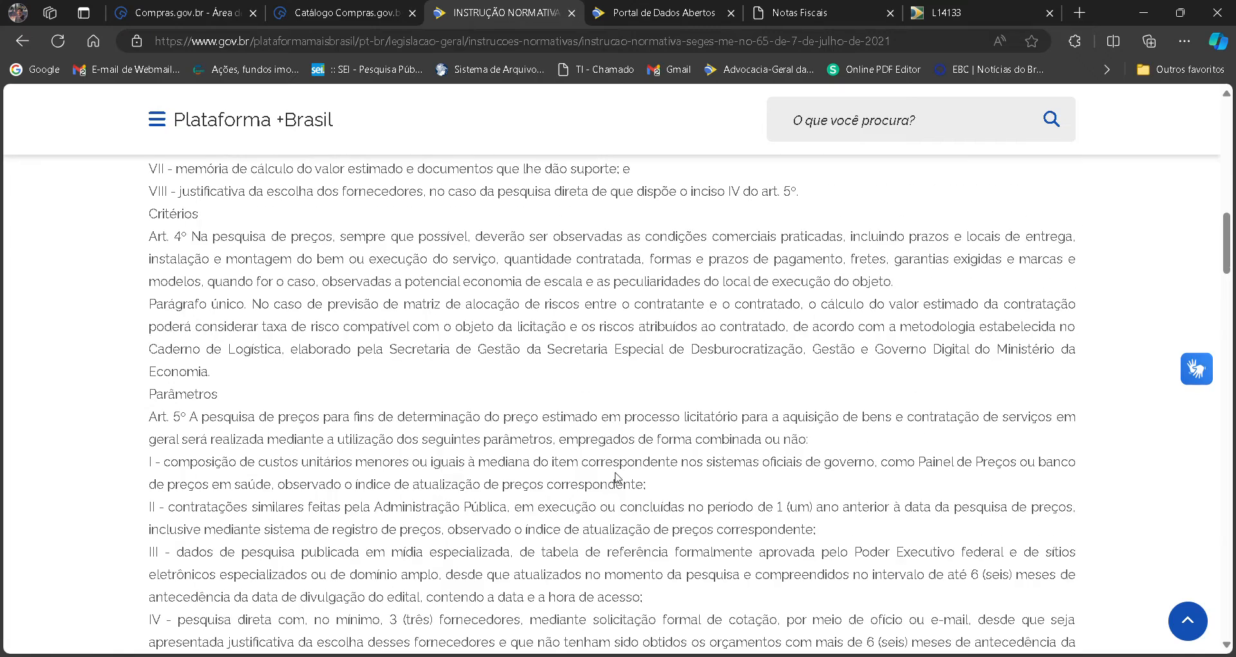
pyautogui.scroll(-1, 617, 478)
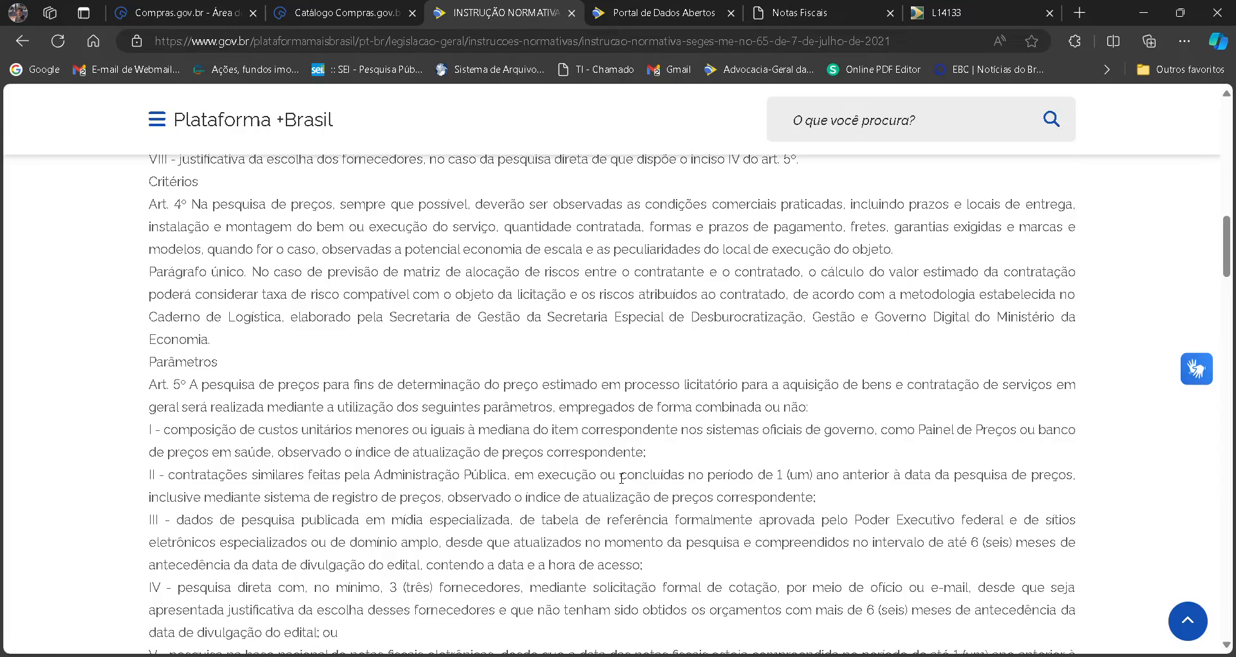
pyautogui.scroll(-2, 621, 478)
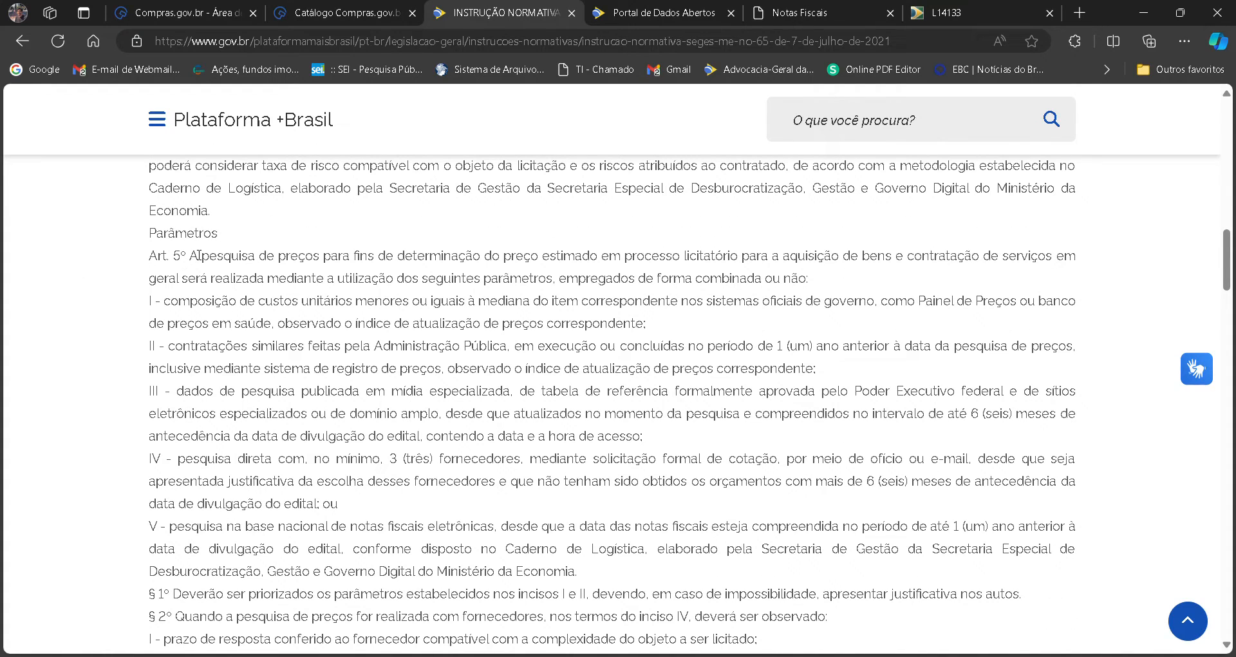
pyautogui.doubleClick(195, 255)
pyautogui.moveTo(211, 259)
pyautogui.mouseDown()
pyautogui.moveTo(276, 257)
pyautogui.moveTo(201, 278)
pyautogui.moveTo(217, 262)
pyautogui.mouseUp()
pyautogui.moveTo(219, 262); pyautogui.dragTo(458, 257)
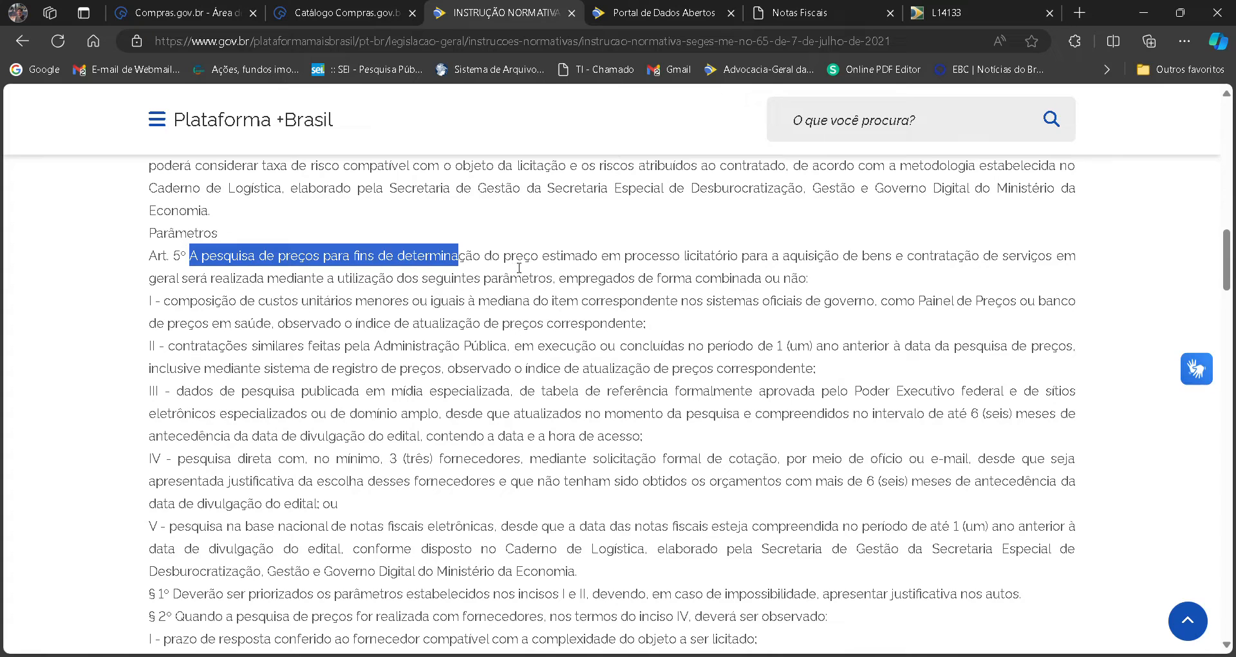
pyautogui.moveTo(696, 281); pyautogui.dragTo(827, 283)
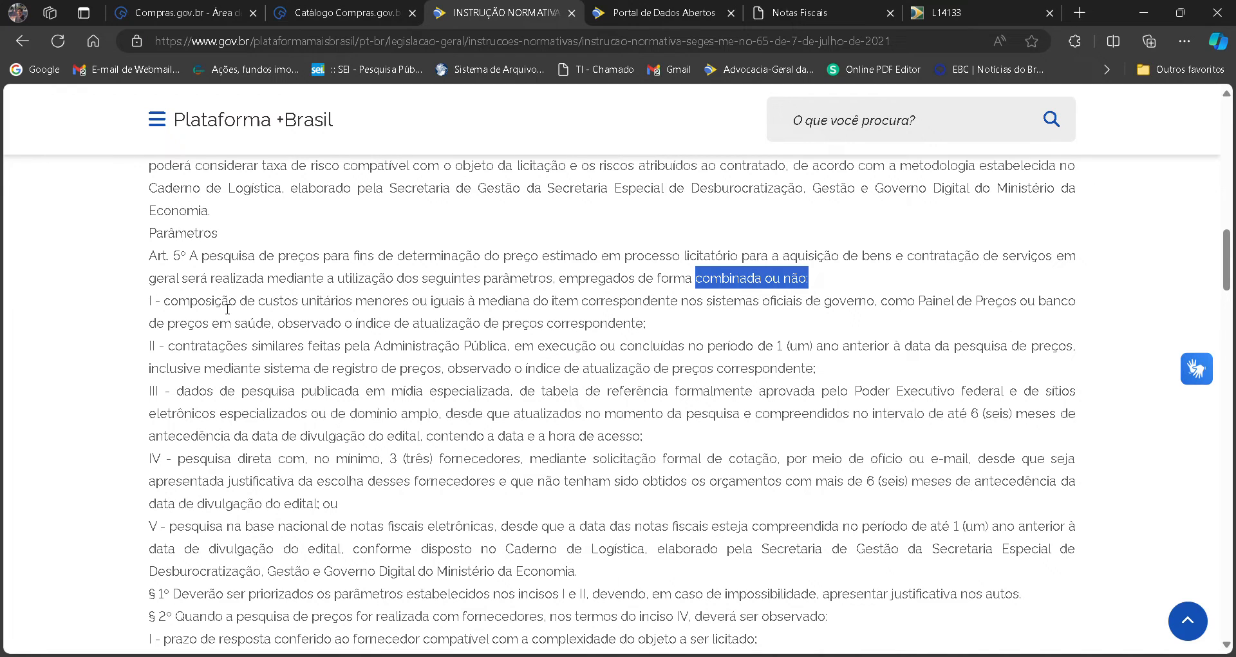
pyautogui.click(303, 305)
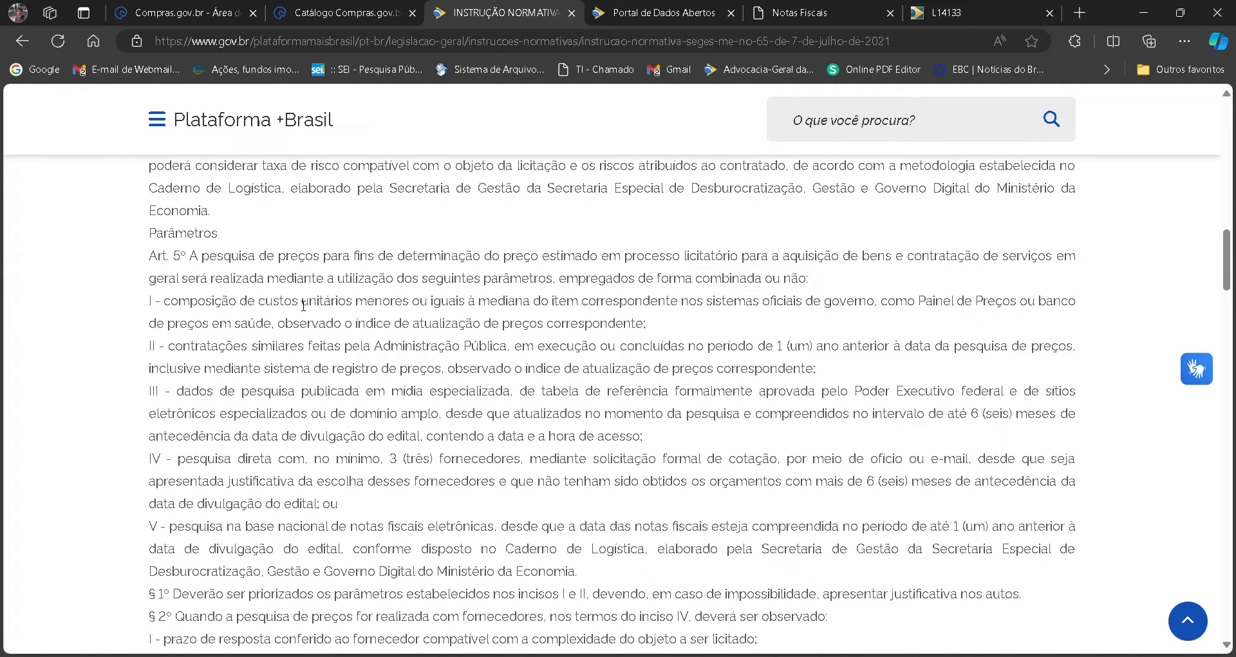
# Examine item I of Art. 5º on unit cost composition and highlight the word "mediana".
pyautogui.moveTo(336, 311); pyautogui.dragTo(692, 319)
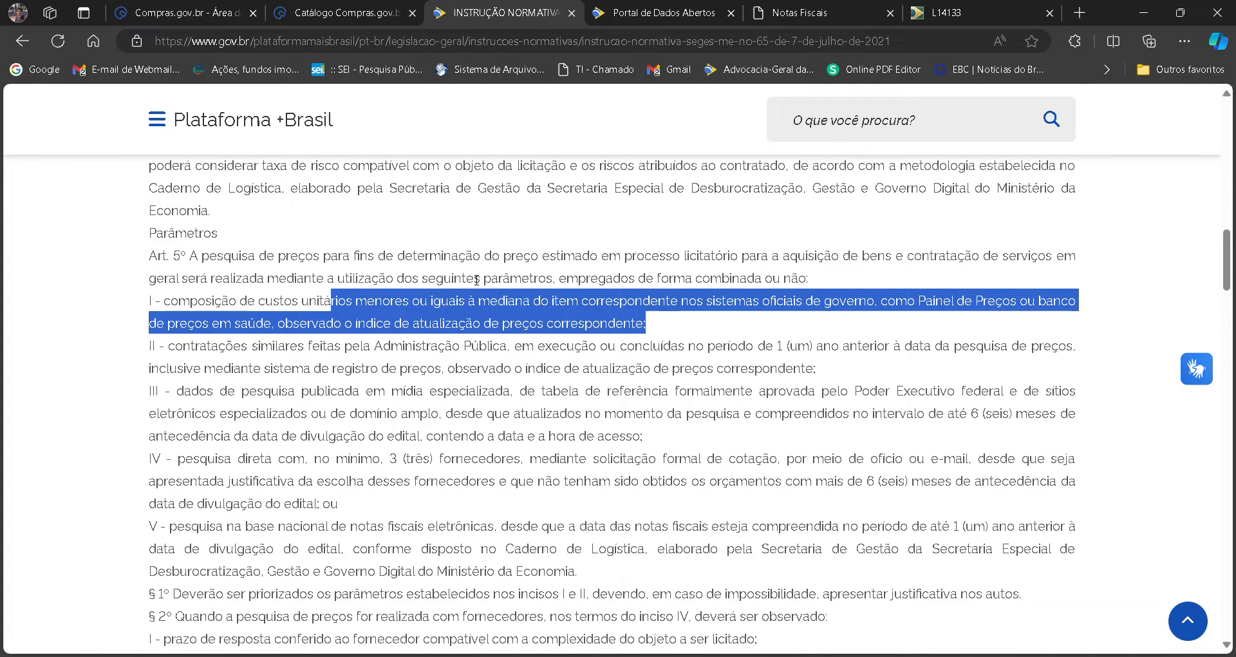
pyautogui.click(499, 293)
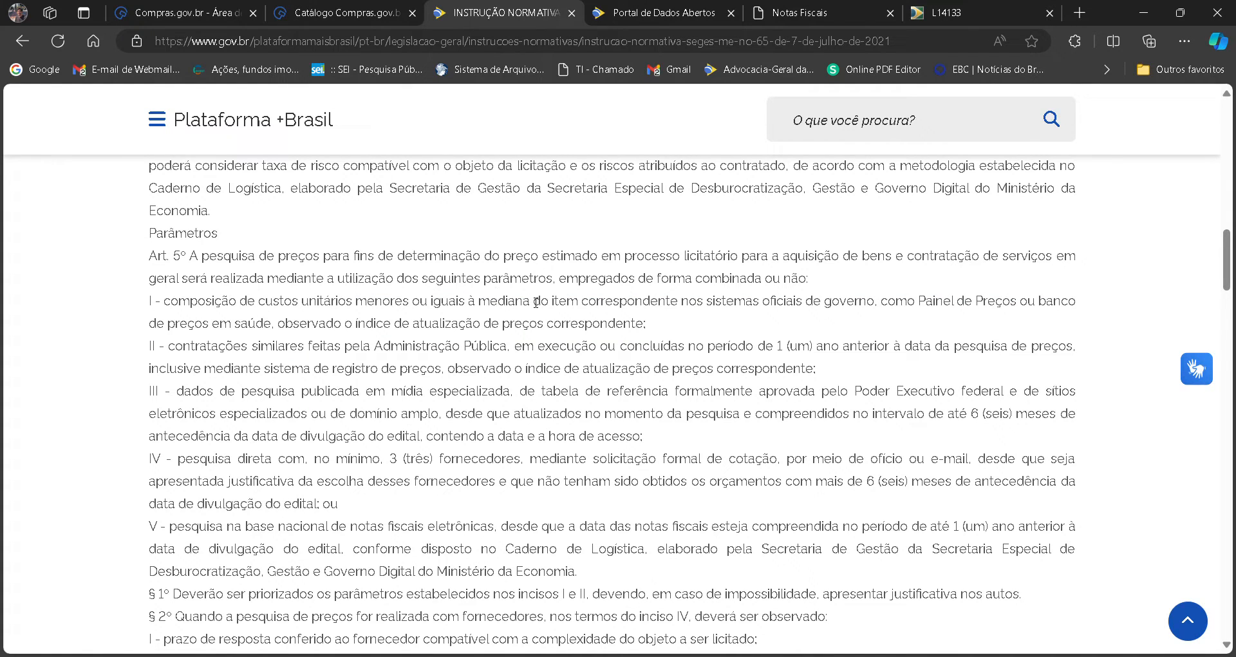
pyautogui.moveTo(531, 302); pyautogui.dragTo(477, 304)
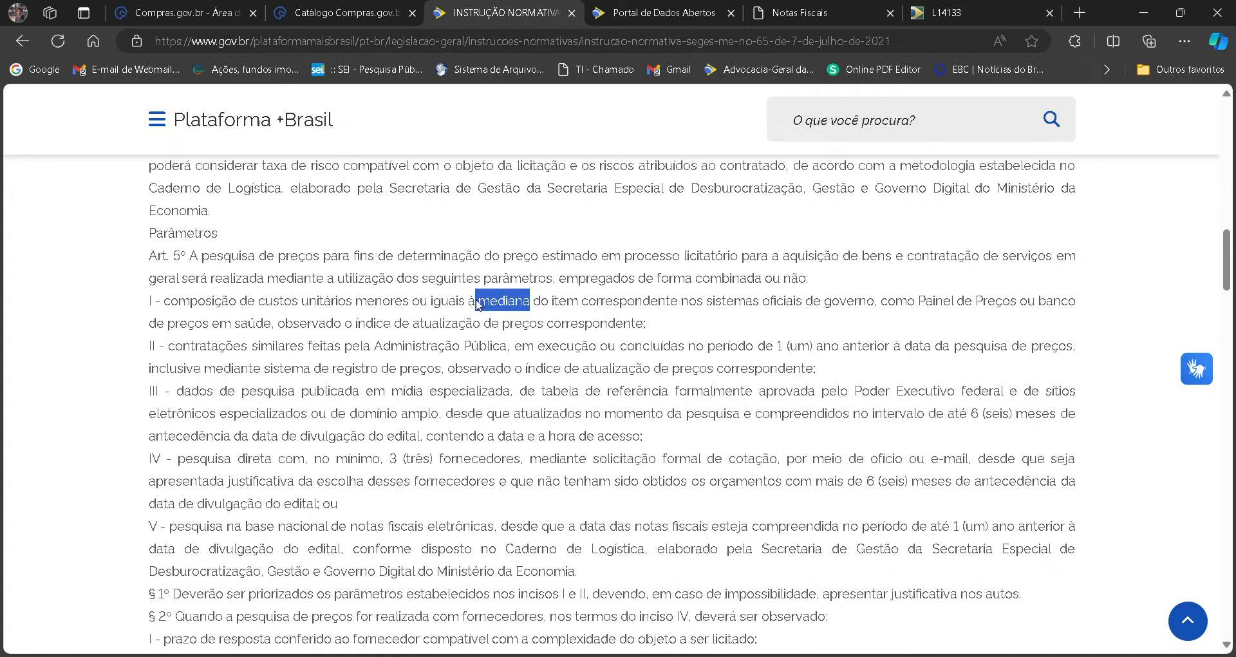
# Search the web for "painel de preços" in a new tab and open the Painel de Preços site.
pyautogui.click(1080, 12)
pyautogui.write('paine')
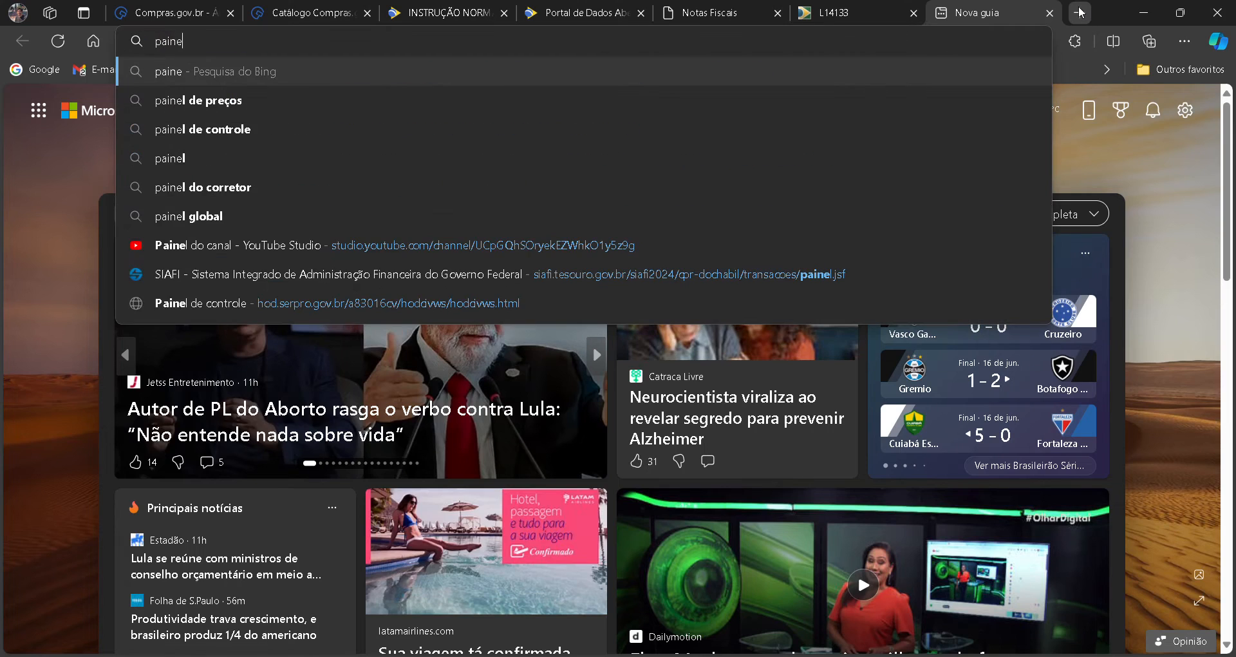
pyautogui.click(438, 98)
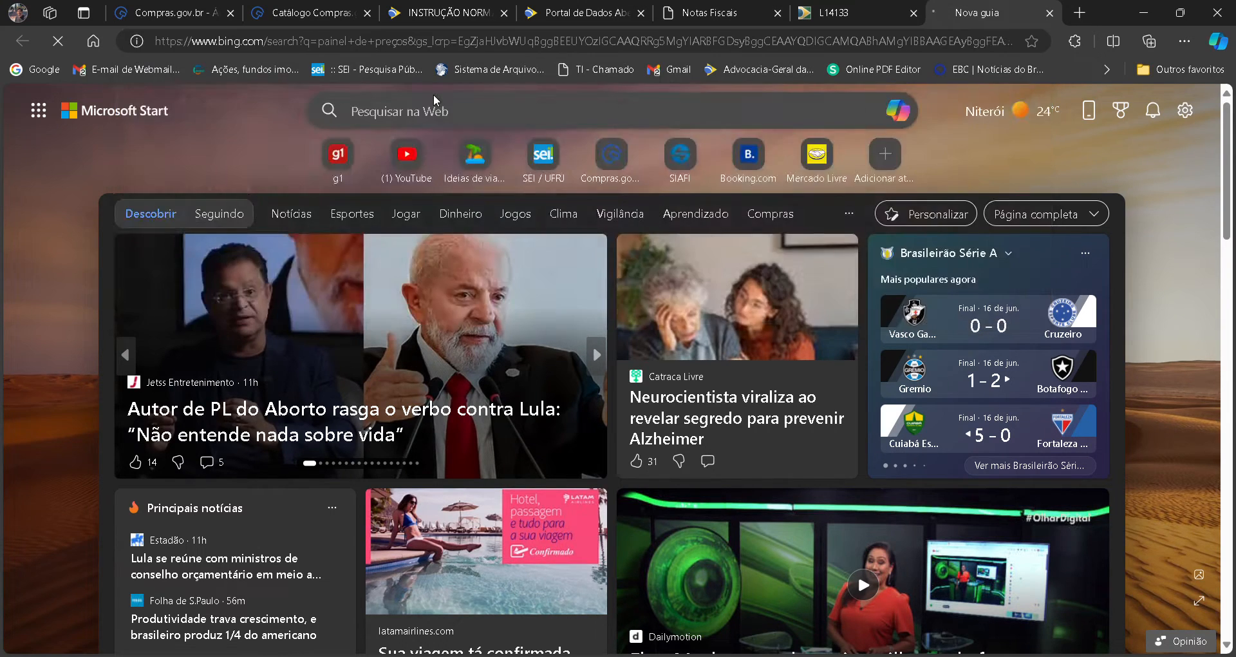
pyautogui.click(230, 262)
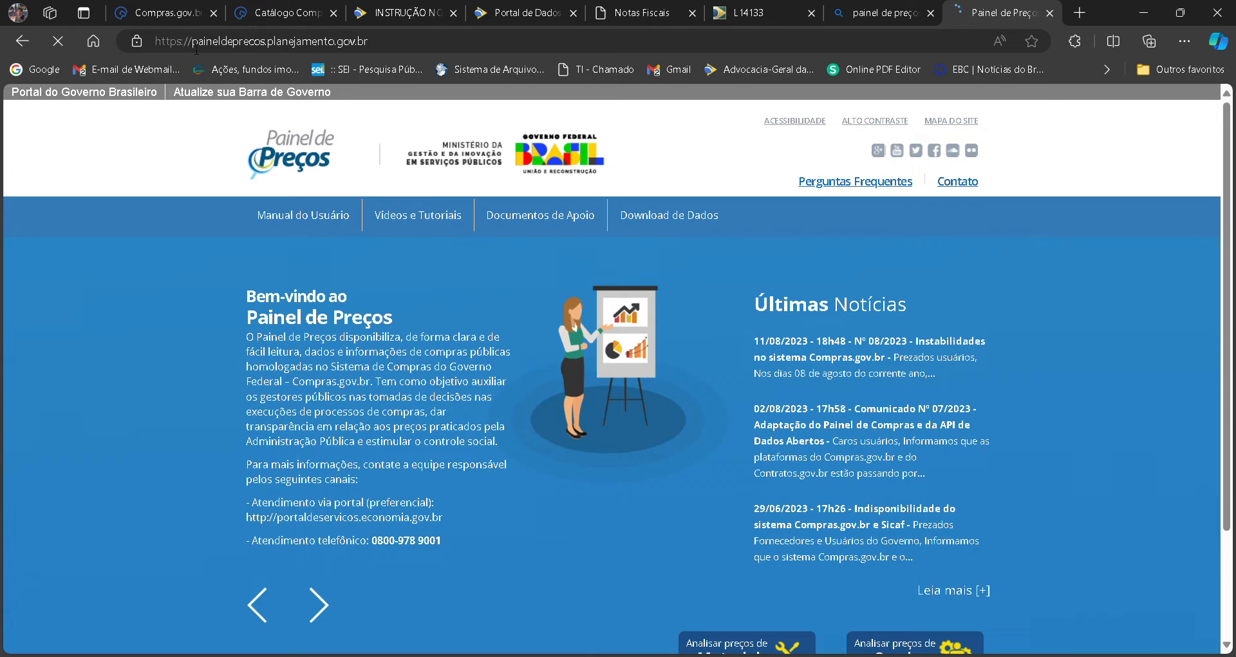
# Open the Materiais price analysis from the Painel de Preços home page.
pyautogui.click(405, 41)
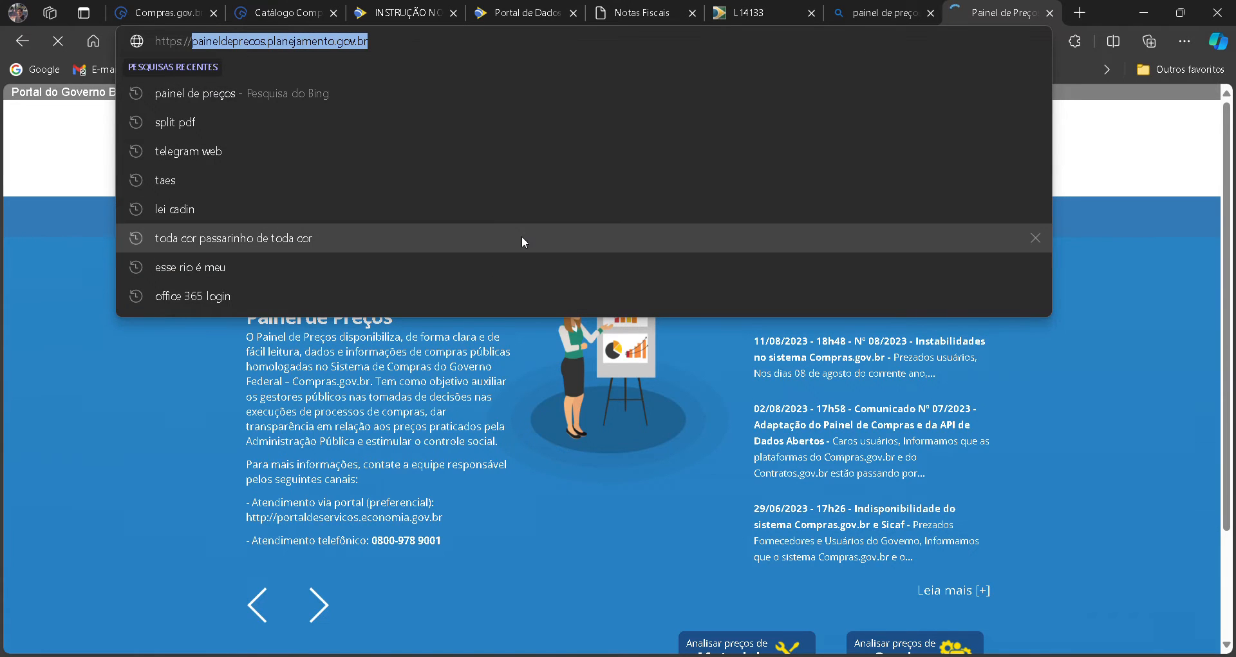
pyautogui.click(663, 449)
pyautogui.scroll(-2, 663, 443)
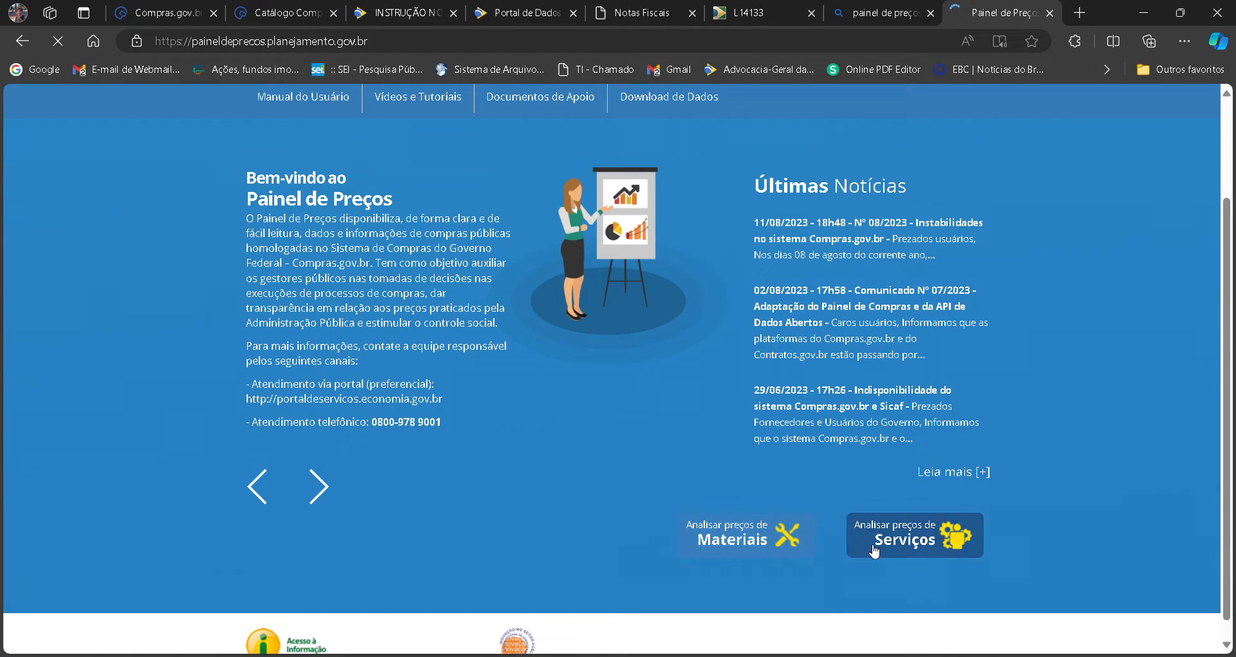
pyautogui.click(777, 540)
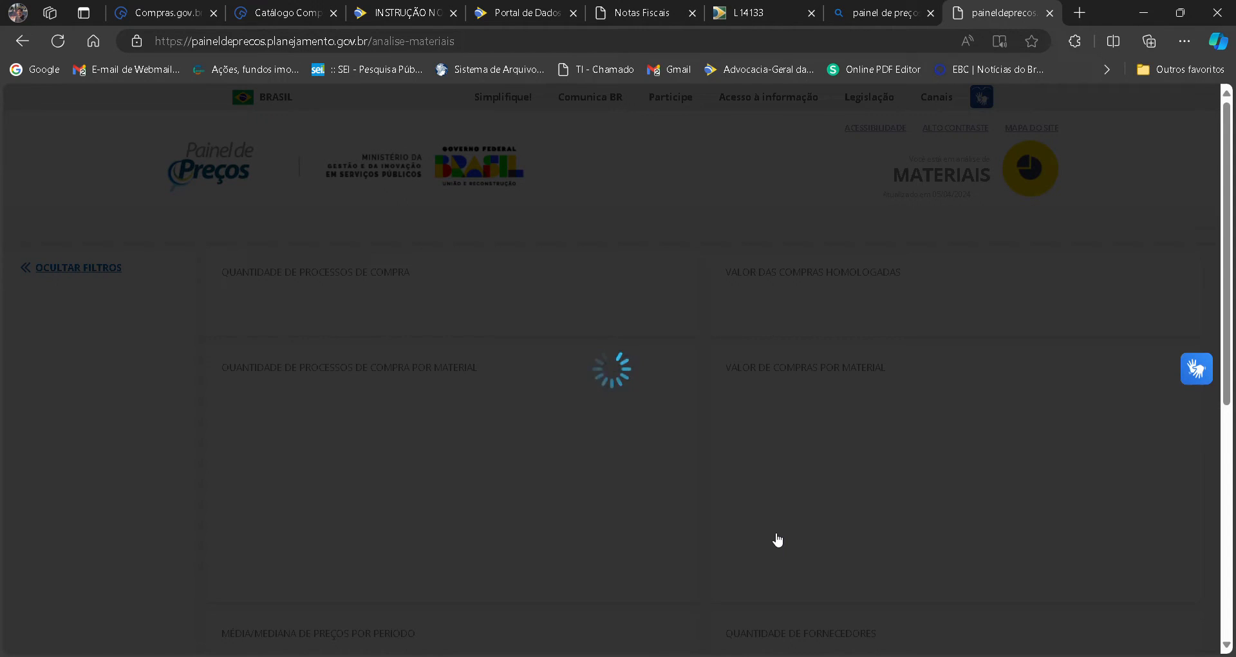
# Examine the Materiais analysis filters and charts, checking back on Pesquisa de Preços in the Compras.gov.br work area.
pyautogui.moveTo(1228, 260); pyautogui.dragTo(1232, 309)
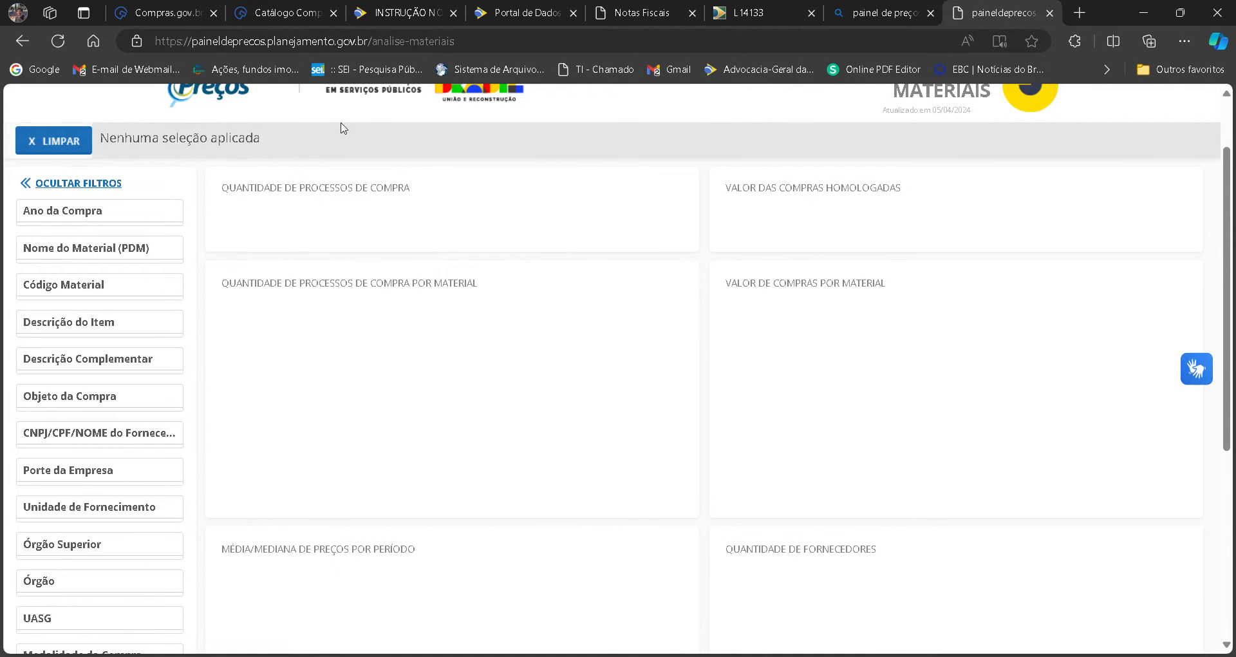
pyautogui.click(207, 8)
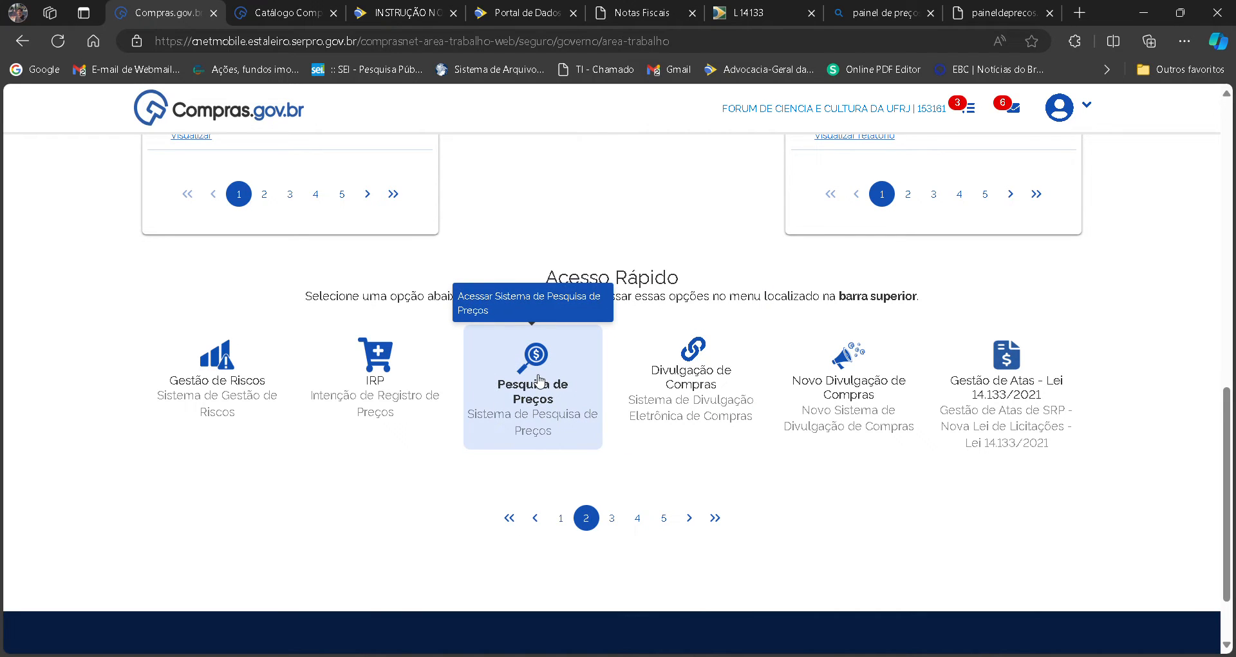
pyautogui.click(975, 5)
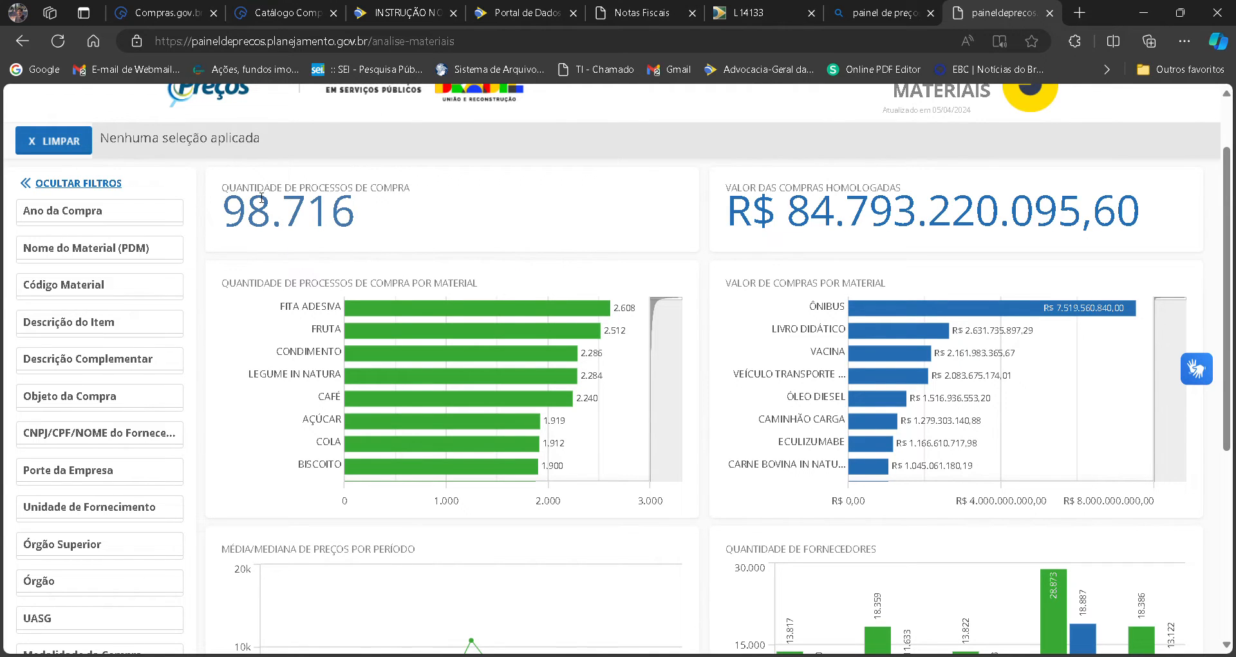
pyautogui.scroll(-2, 616, 369)
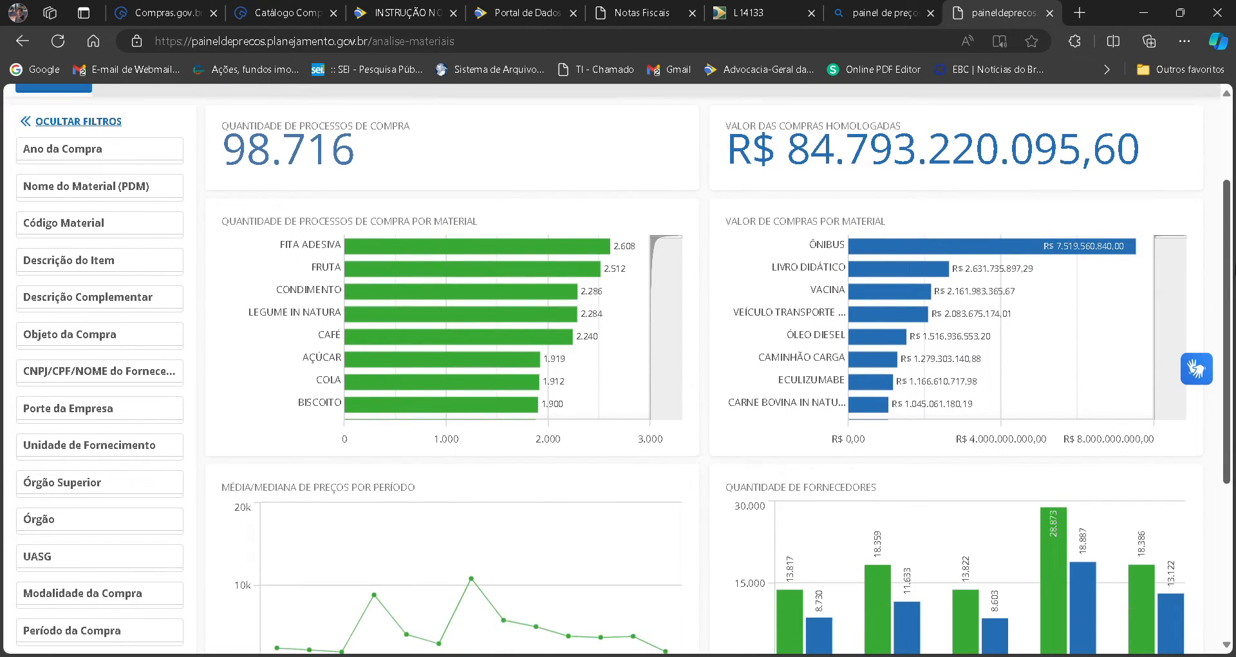
pyautogui.scroll(-2, 131, 132)
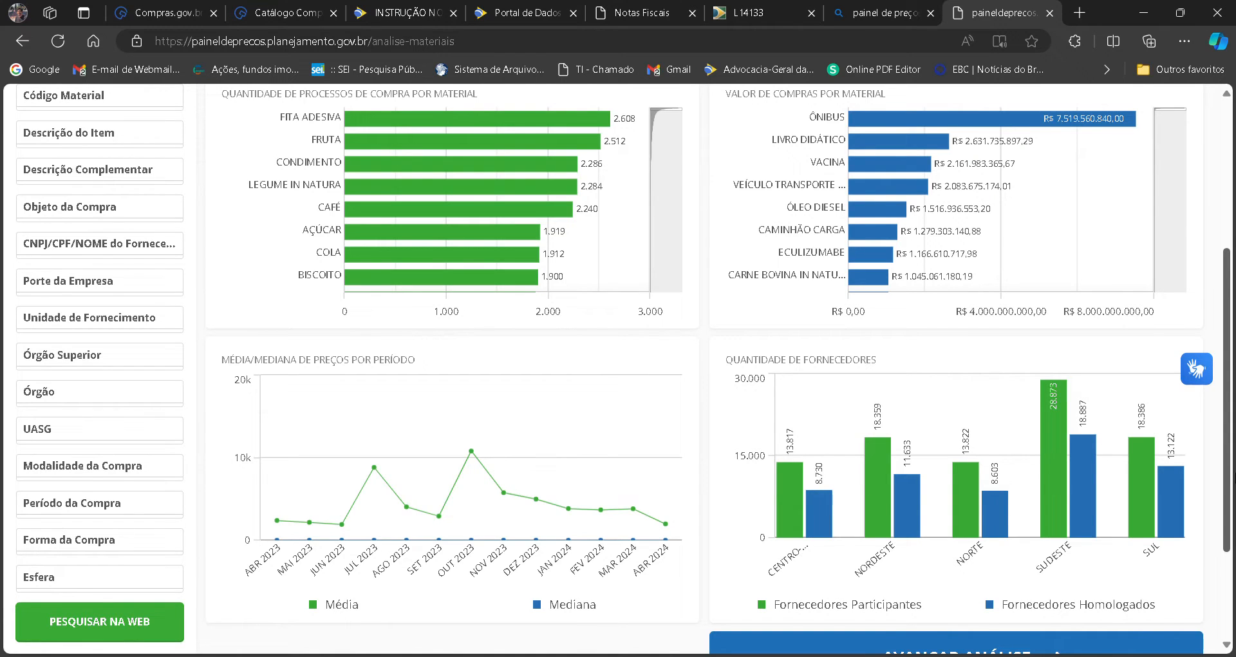
pyautogui.scroll(2, 1227, 387)
pyautogui.scroll(2, 721, 424)
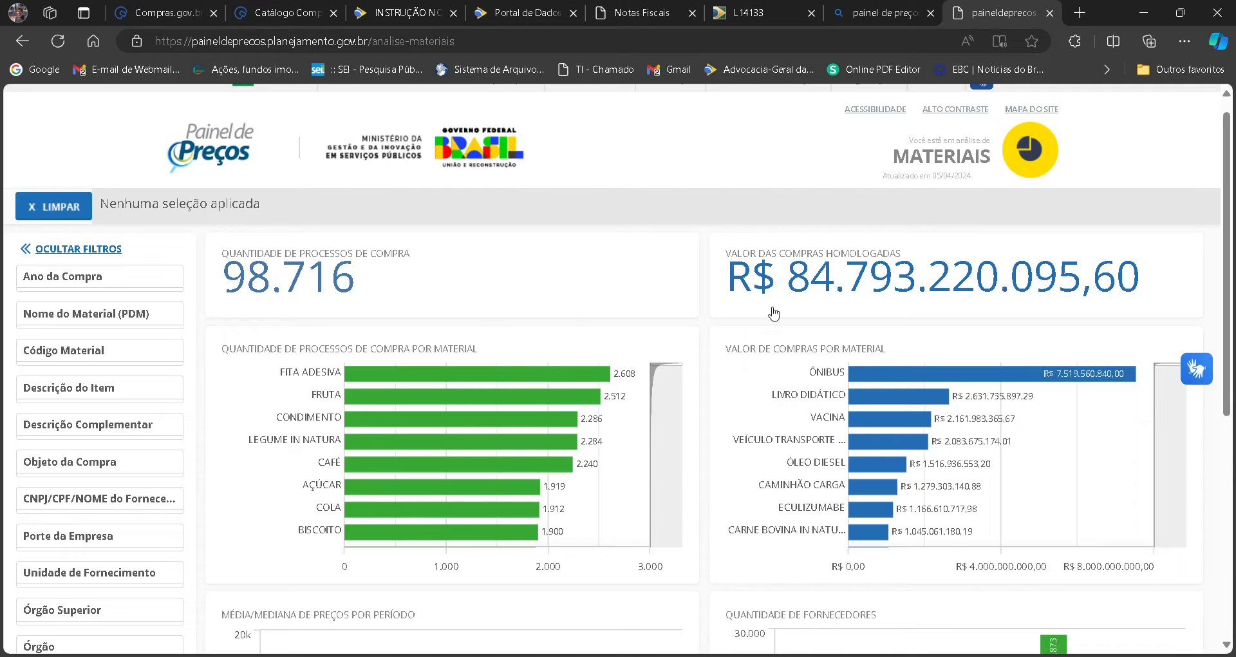
pyautogui.moveTo(583, 380)
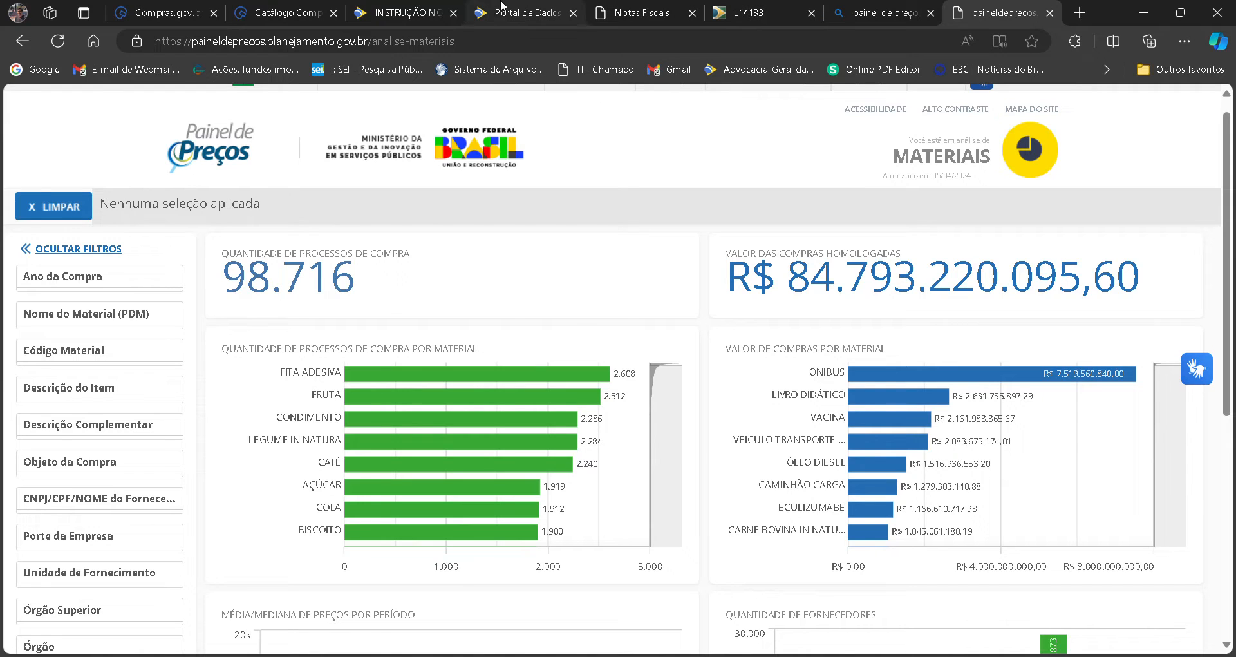
# Return to Instrução Normativa 65/2021 and highlight the opening of Art. 5º item II on similar Public Administration contracts.
pyautogui.click(409, 13)
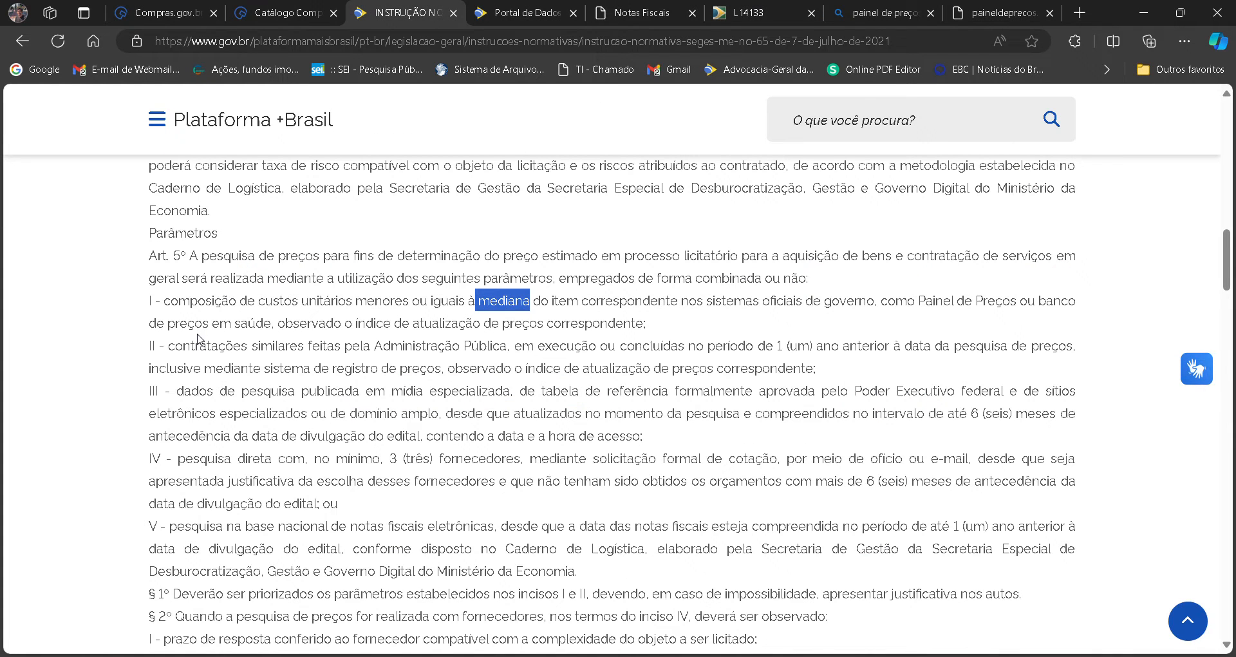
pyautogui.moveTo(169, 346); pyautogui.dragTo(734, 361)
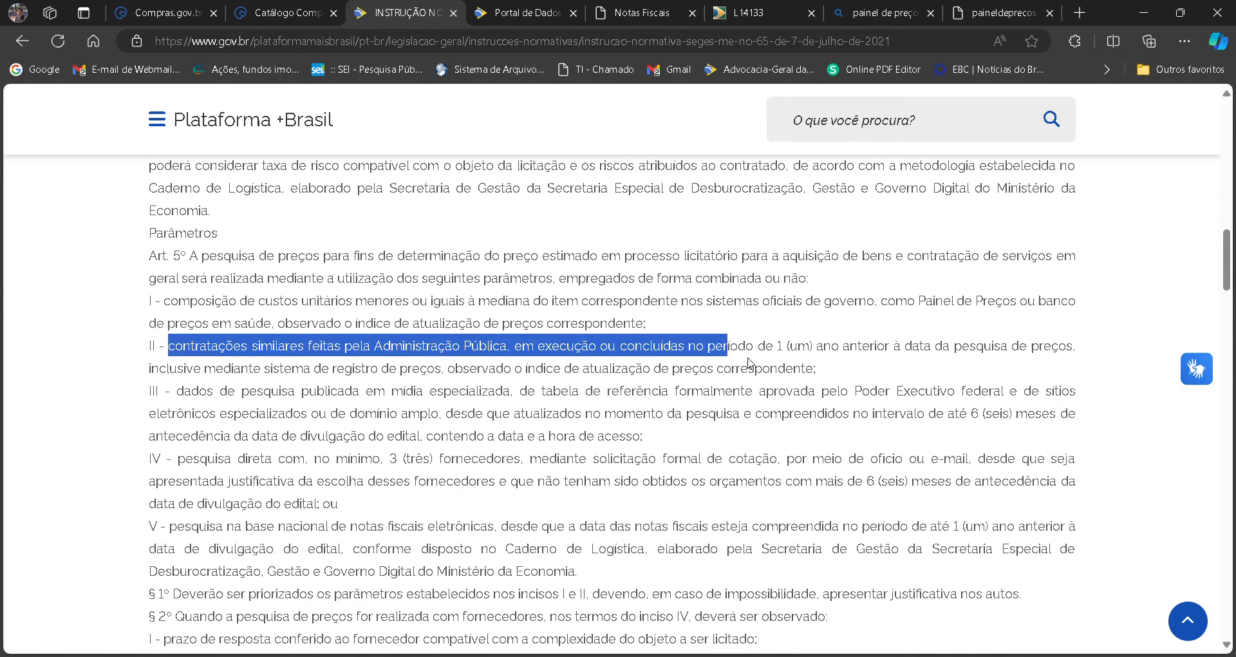
pyautogui.click(757, 365)
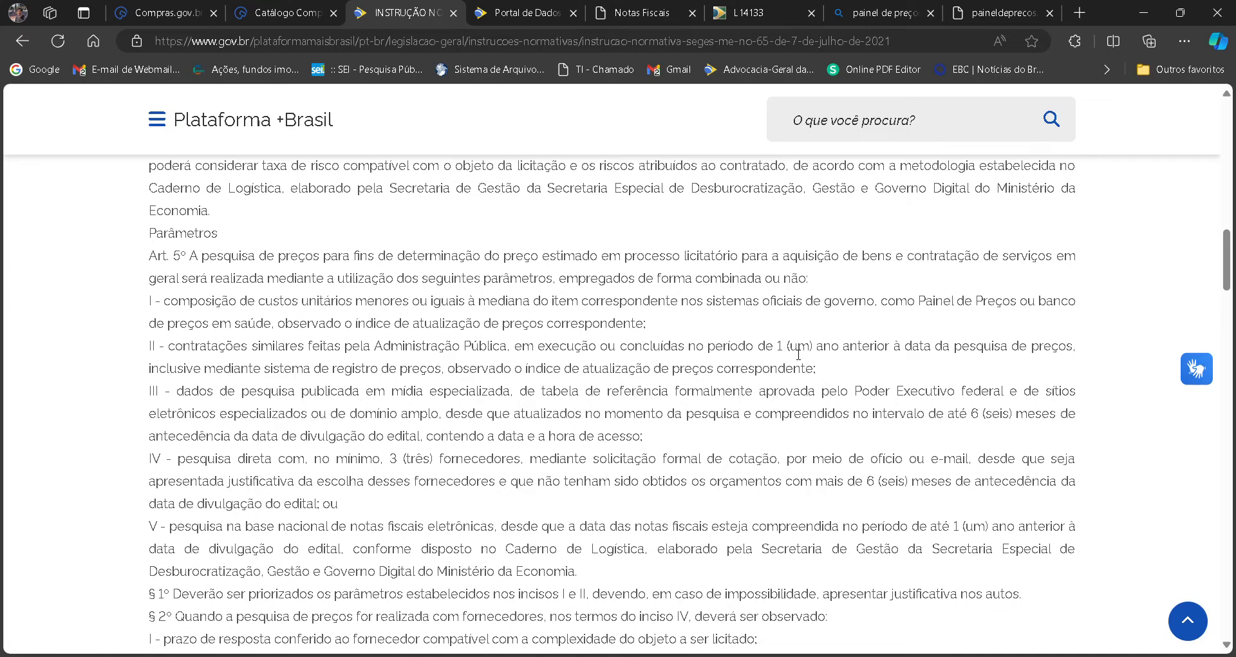
pyautogui.moveTo(1081, 355); pyautogui.dragTo(118, 348)
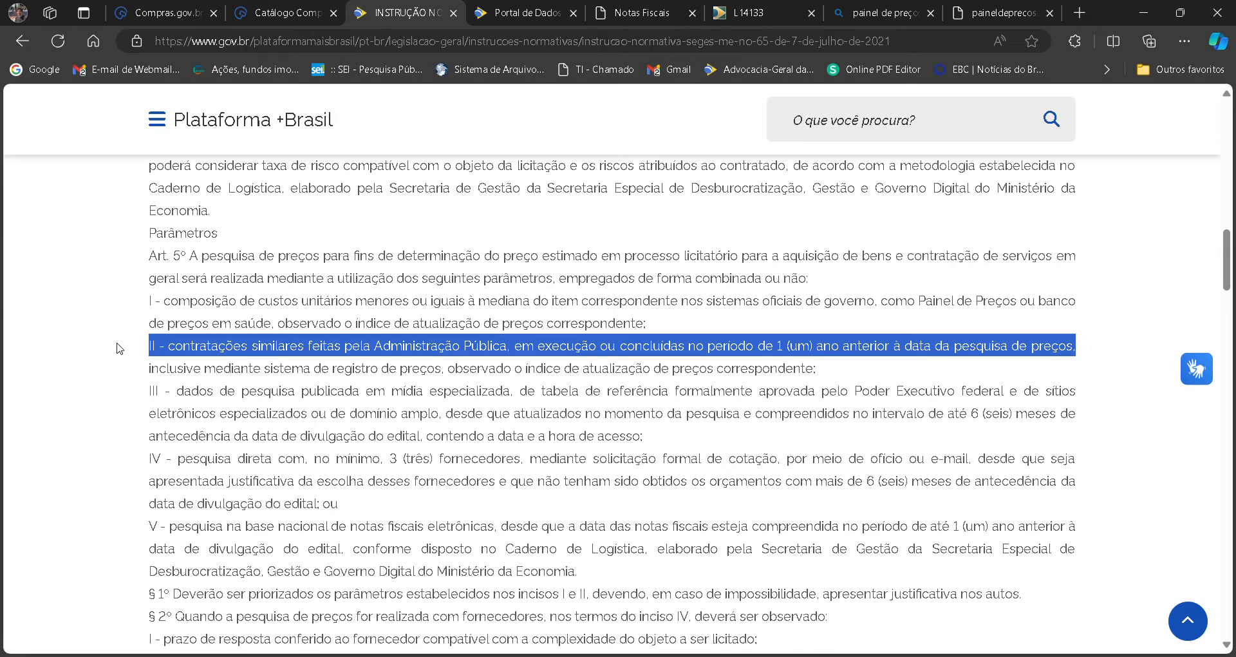
pyautogui.click(175, 379)
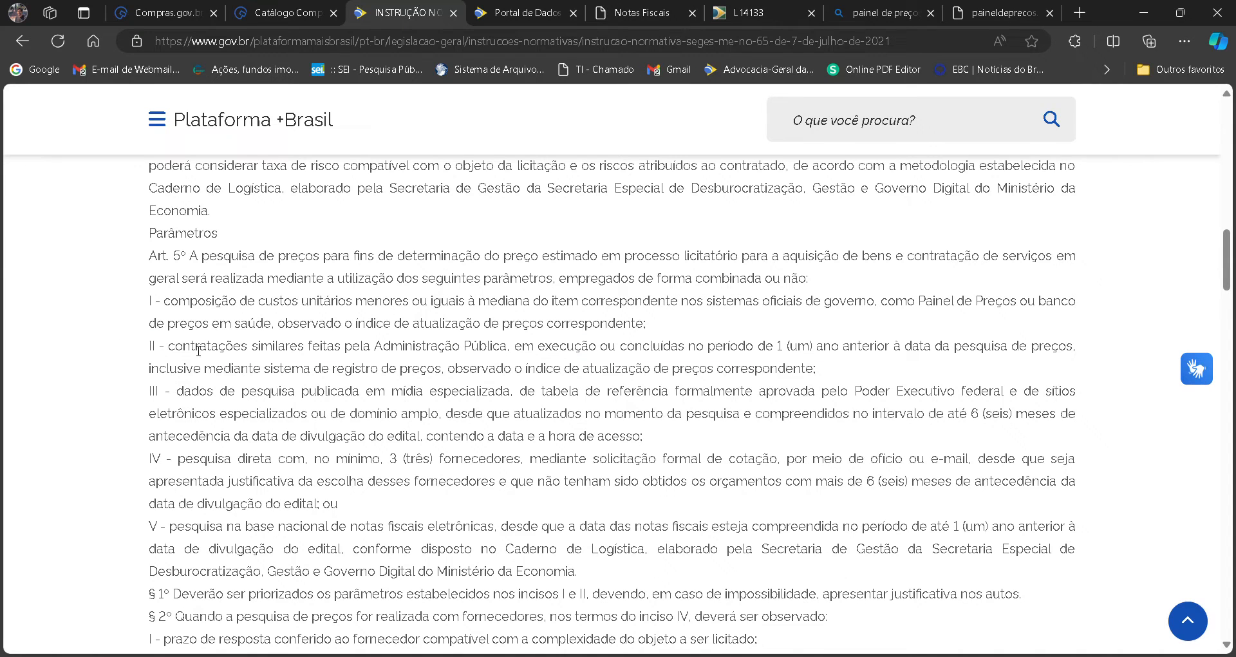
pyautogui.moveTo(166, 347); pyautogui.dragTo(741, 345)
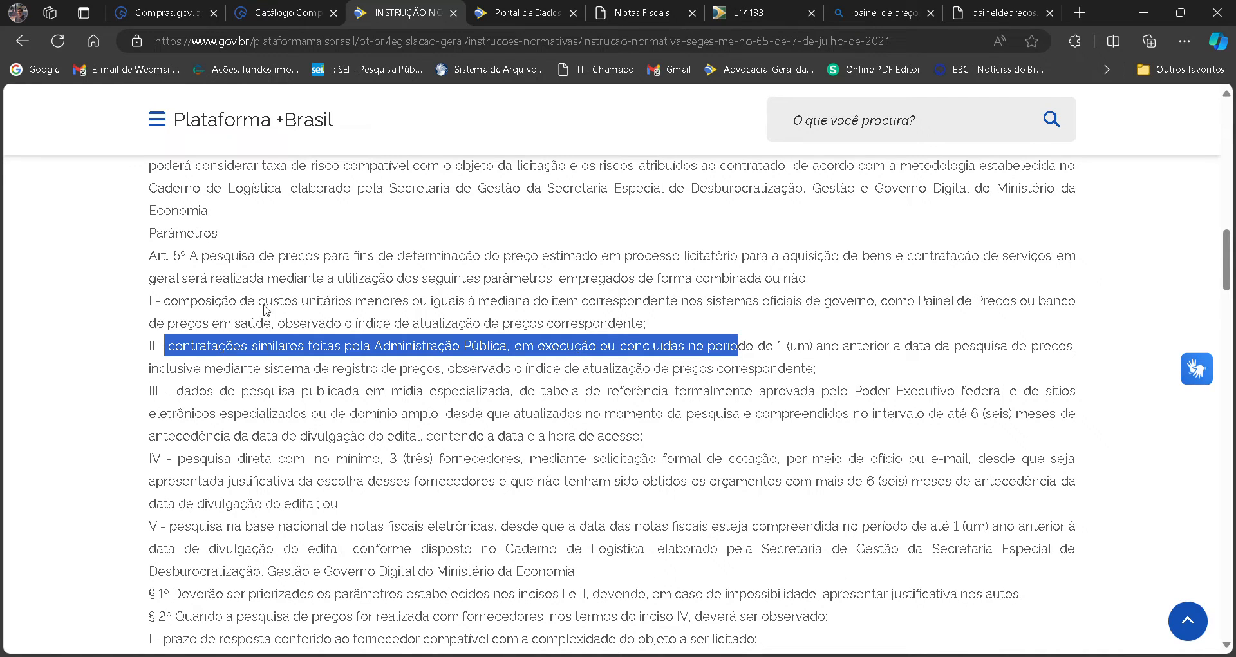
# Compare item I's unit cost composition with item II, highlighting "Administração Pública" and "contratações similares" in item II.
pyautogui.moveTo(164, 301); pyautogui.dragTo(332, 315)
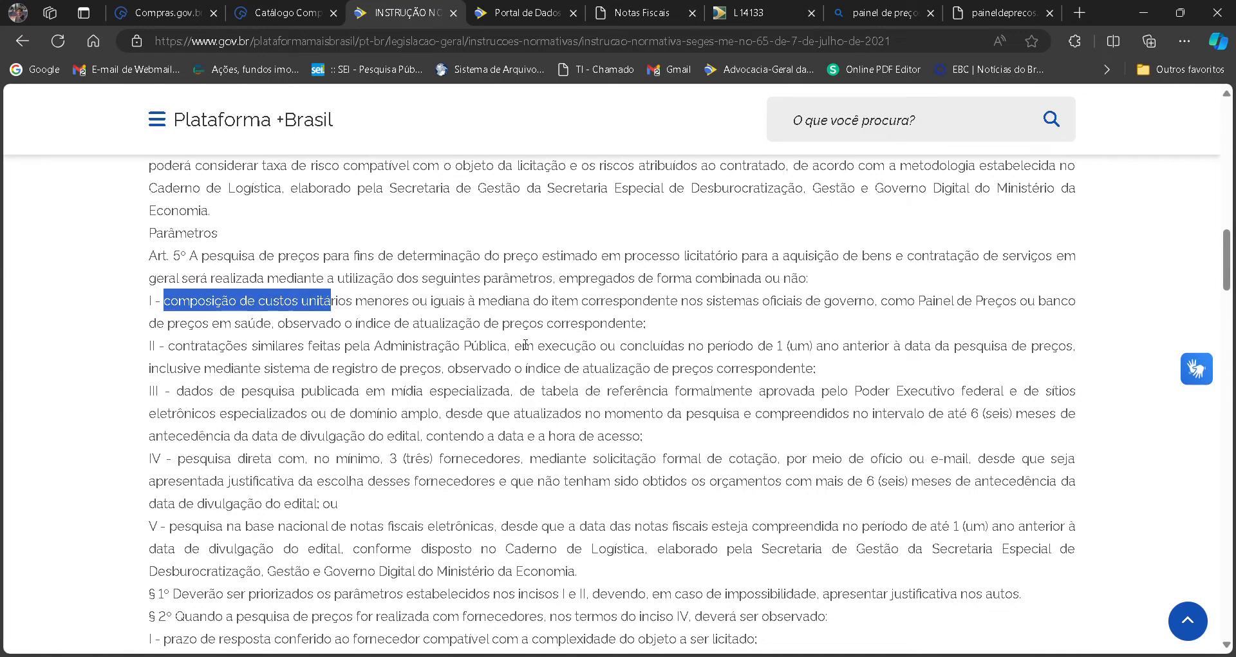
pyautogui.moveTo(507, 348); pyautogui.dragTo(377, 351)
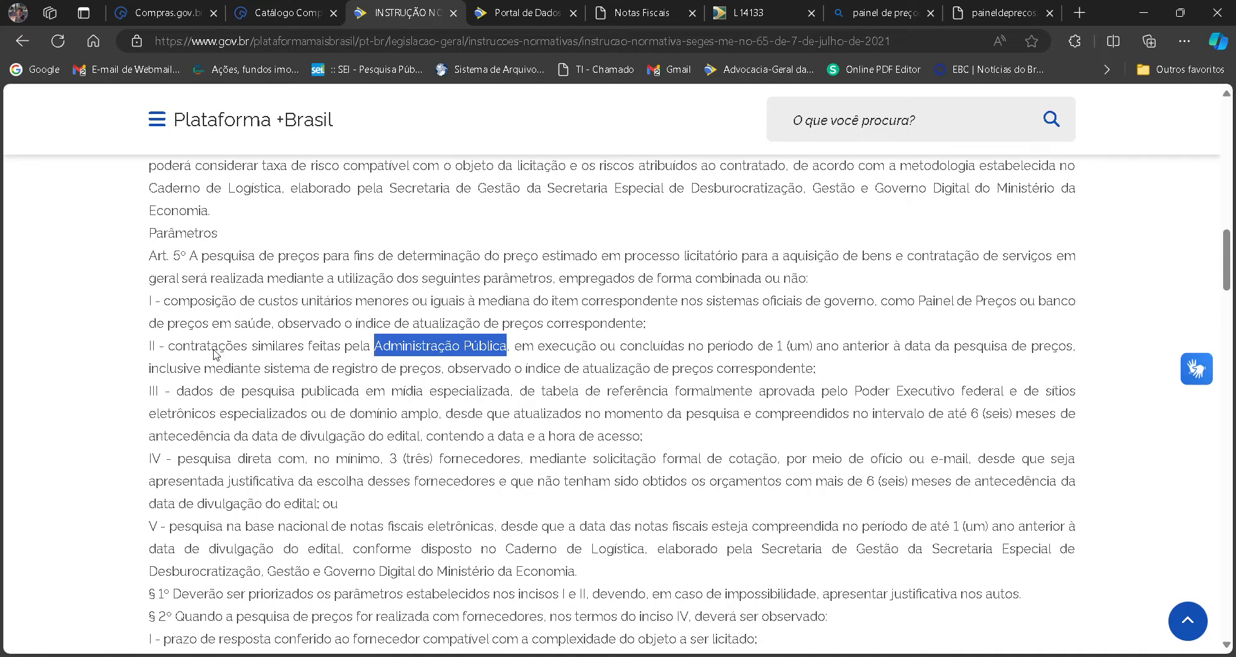
pyautogui.moveTo(165, 348); pyautogui.dragTo(309, 346)
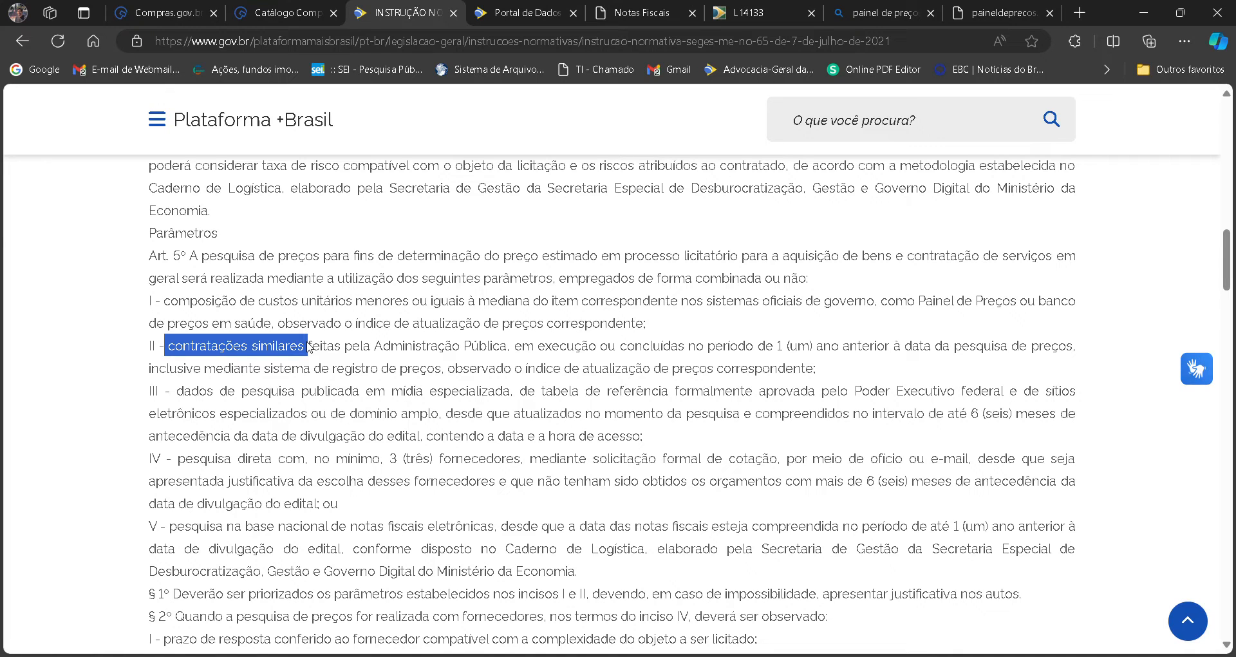
# Highlight "sistema de registro de preços" and "índice de atualização de preços correspondente" in Art. 5º item II.
pyautogui.click(448, 375)
pyautogui.moveTo(449, 375); pyautogui.dragTo(284, 377)
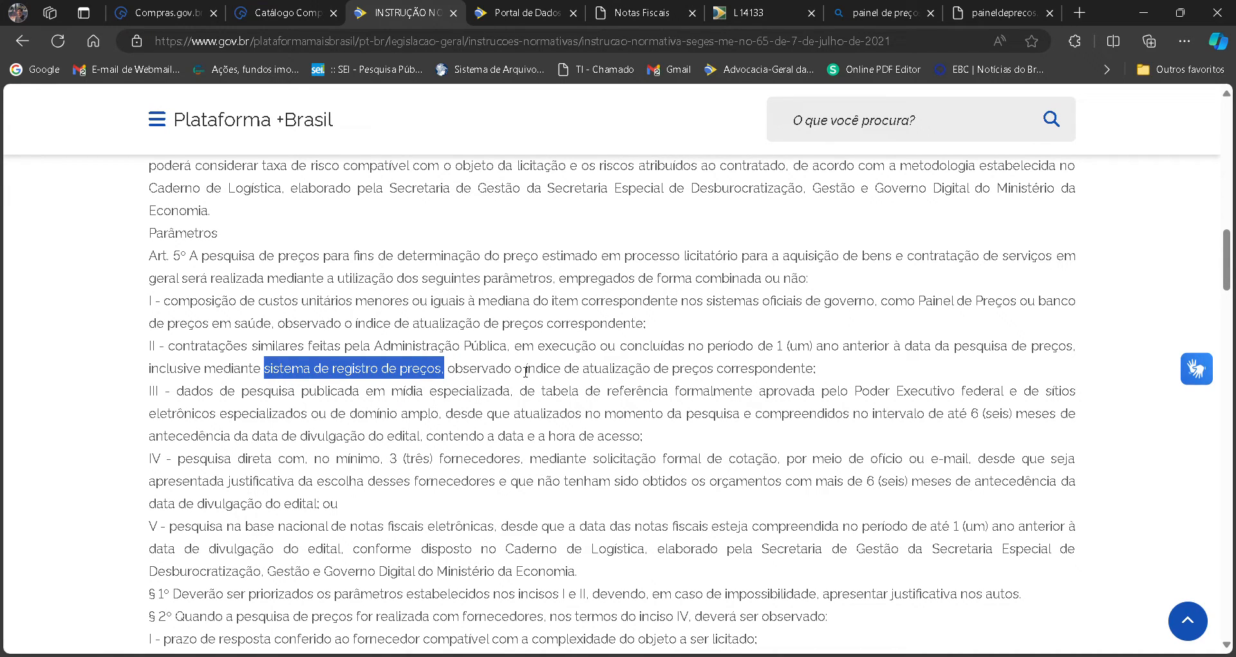
pyautogui.moveTo(522, 370); pyautogui.dragTo(824, 371)
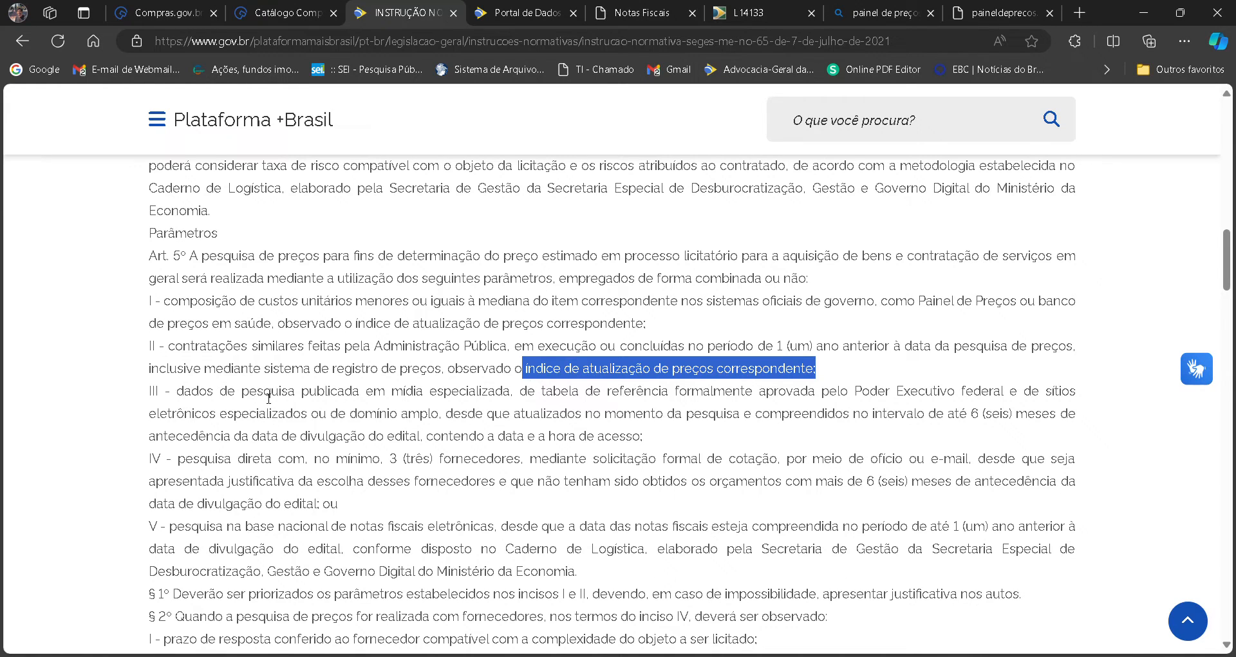
# Examine Art. 5º item III on specialized media and reference tables, highlighting its opening phrase and the entire item.
pyautogui.click(202, 387)
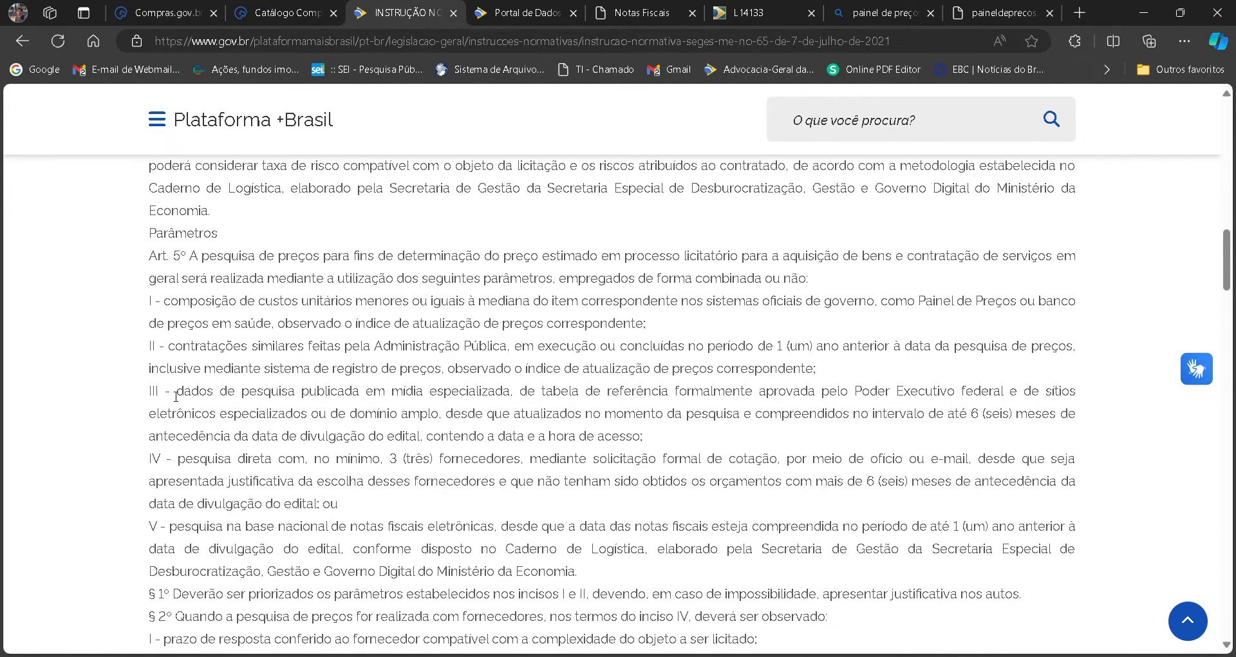
pyautogui.moveTo(175, 396); pyautogui.dragTo(514, 393)
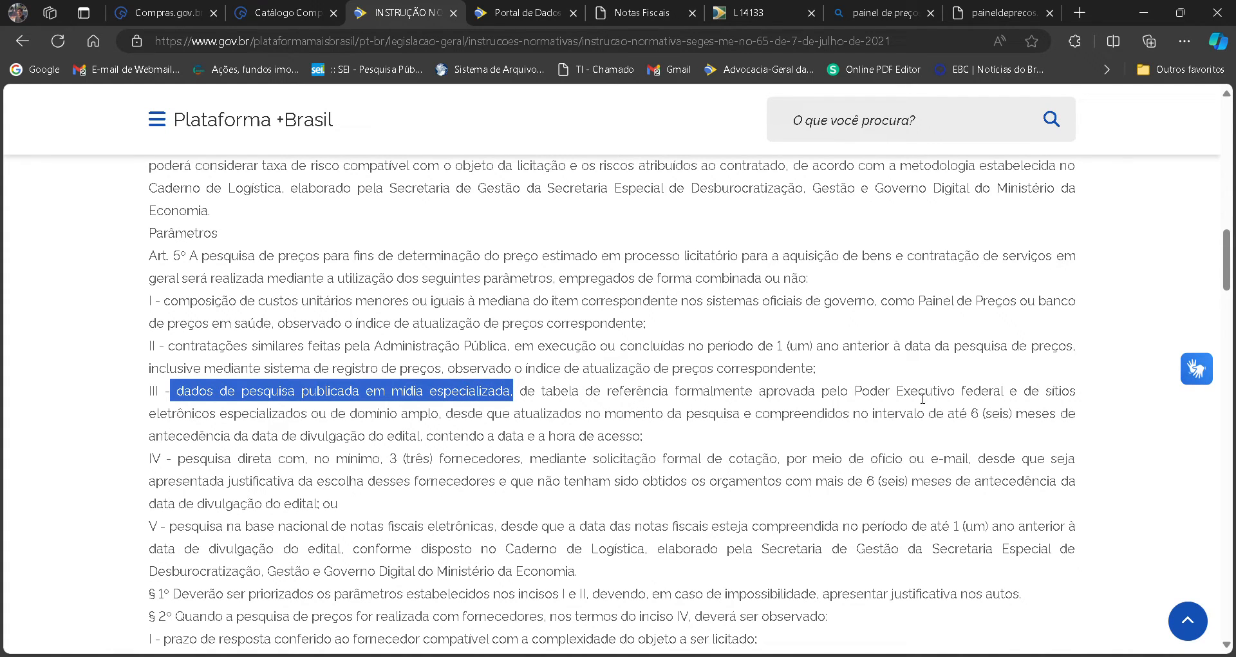
pyautogui.click(648, 437)
pyautogui.moveTo(649, 440); pyautogui.dragTo(138, 399)
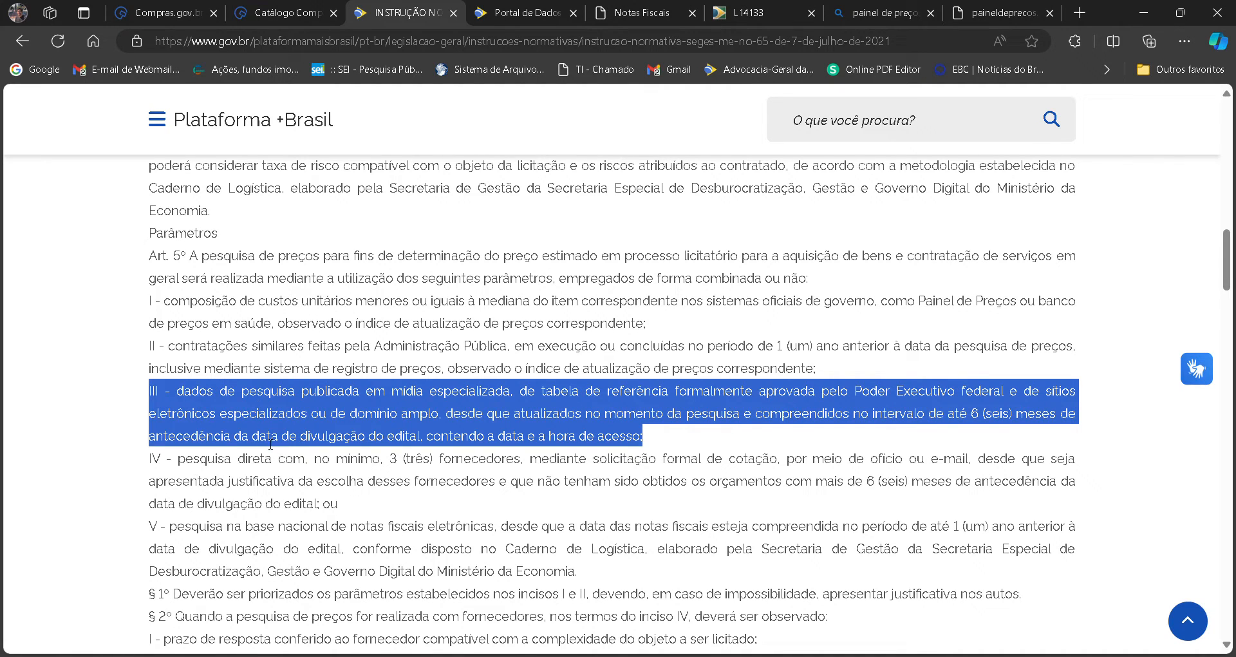
# Examine Art. 5º item IV on direct supplier quotations, highlighting its text and the six-month limit before the edital.
pyautogui.moveTo(181, 467); pyautogui.dragTo(325, 509)
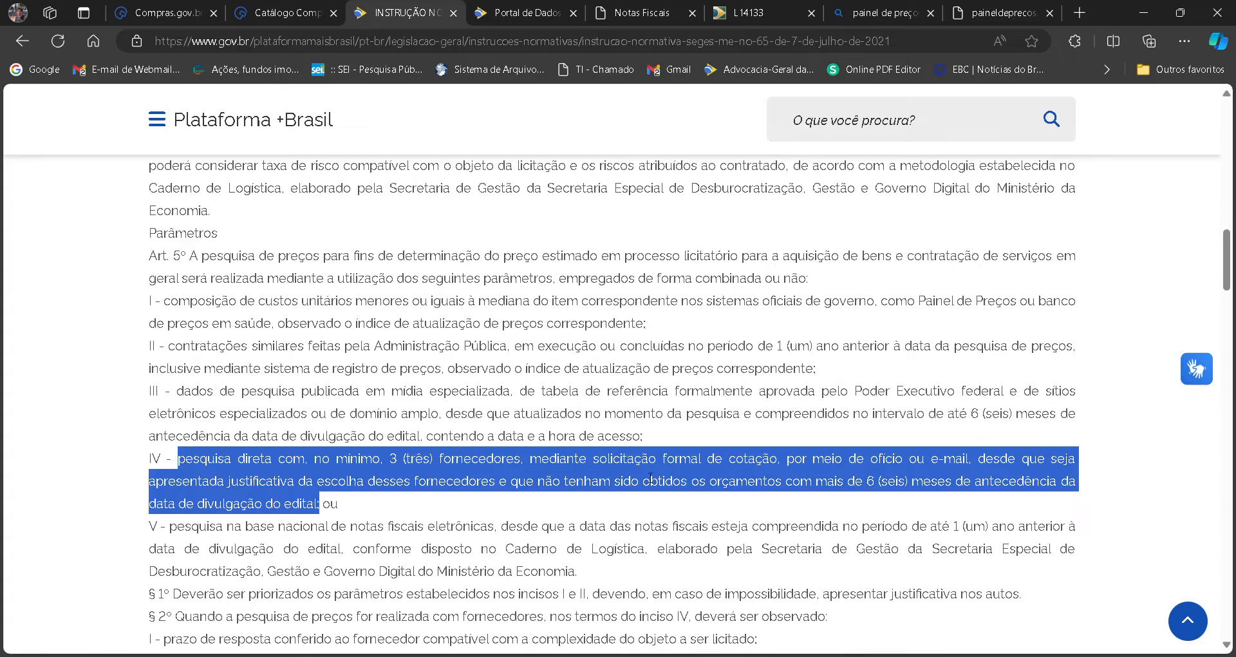
pyautogui.click(826, 497)
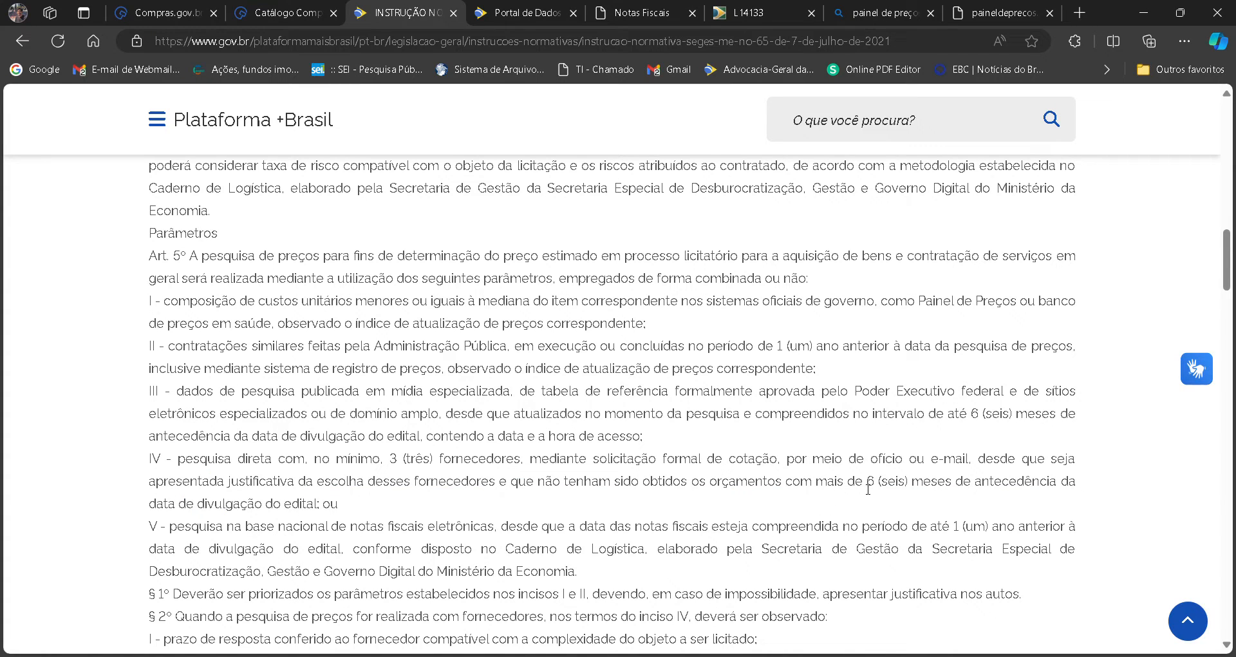
pyautogui.moveTo(863, 484); pyautogui.dragTo(320, 505)
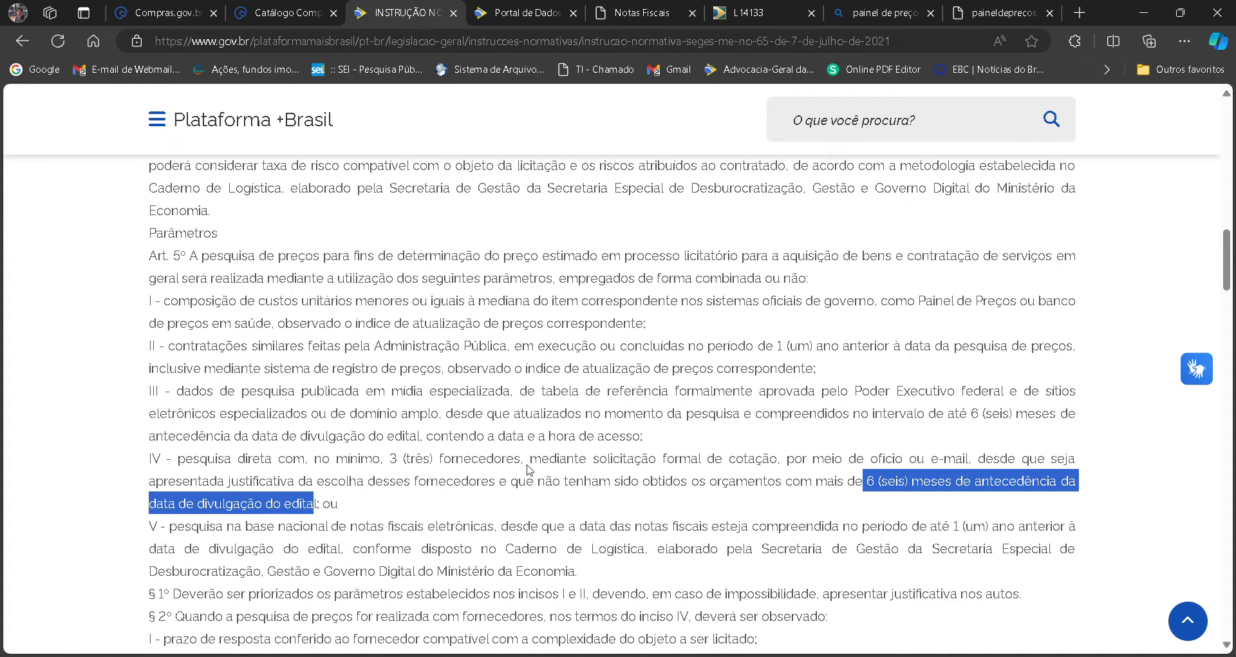
pyautogui.click(548, 507)
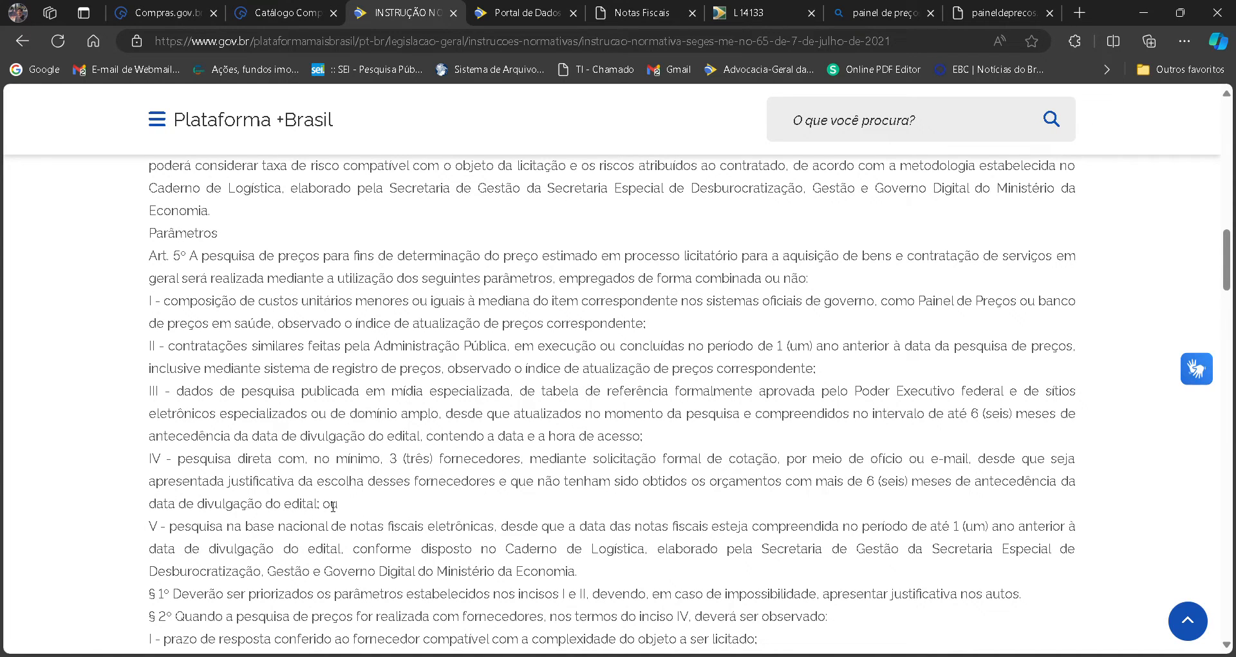
# Highlight the opening of item V on the electronic invoice database and view the Notas Fiscais Eletrônicas dataset on Dados Abertos.
pyautogui.scroll(-1, 332, 505)
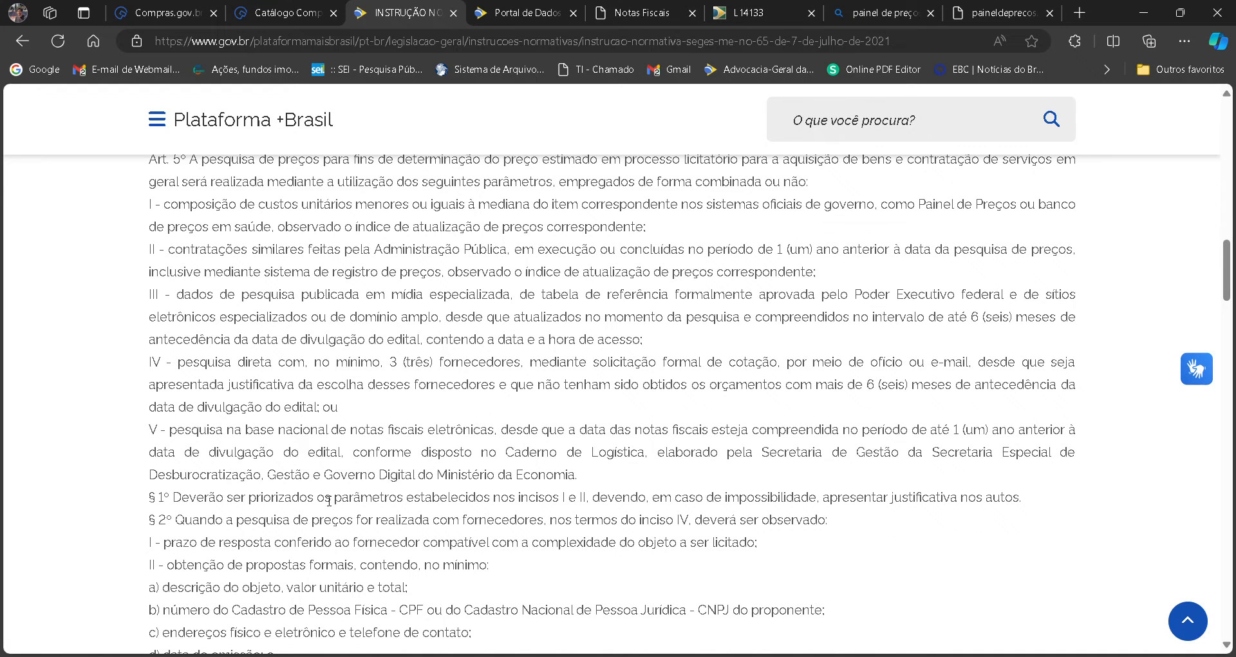
pyautogui.moveTo(147, 430); pyautogui.dragTo(502, 431)
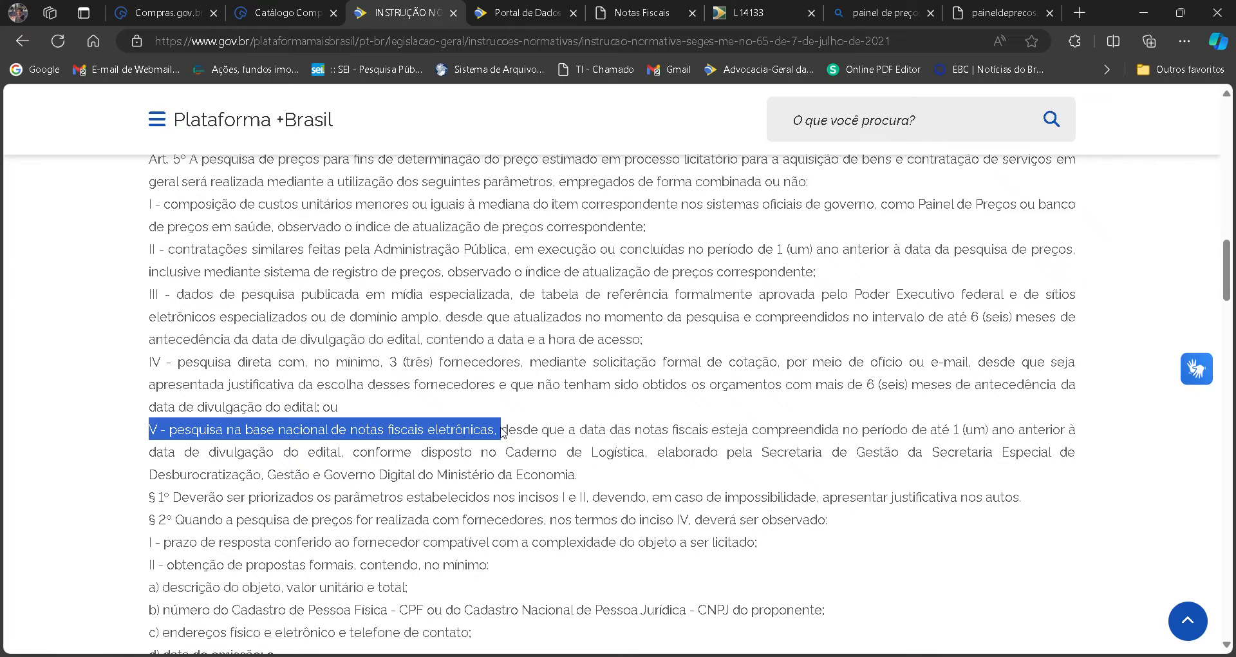
pyautogui.click(527, 15)
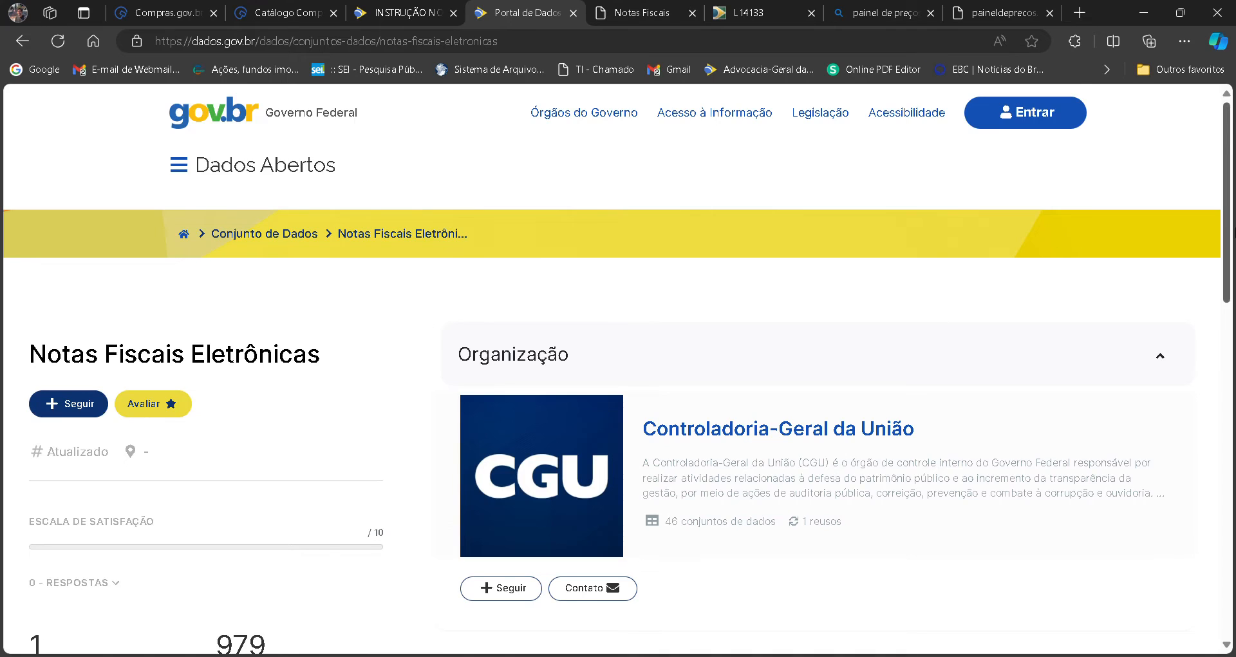
pyautogui.scroll(-4, 1141, 233)
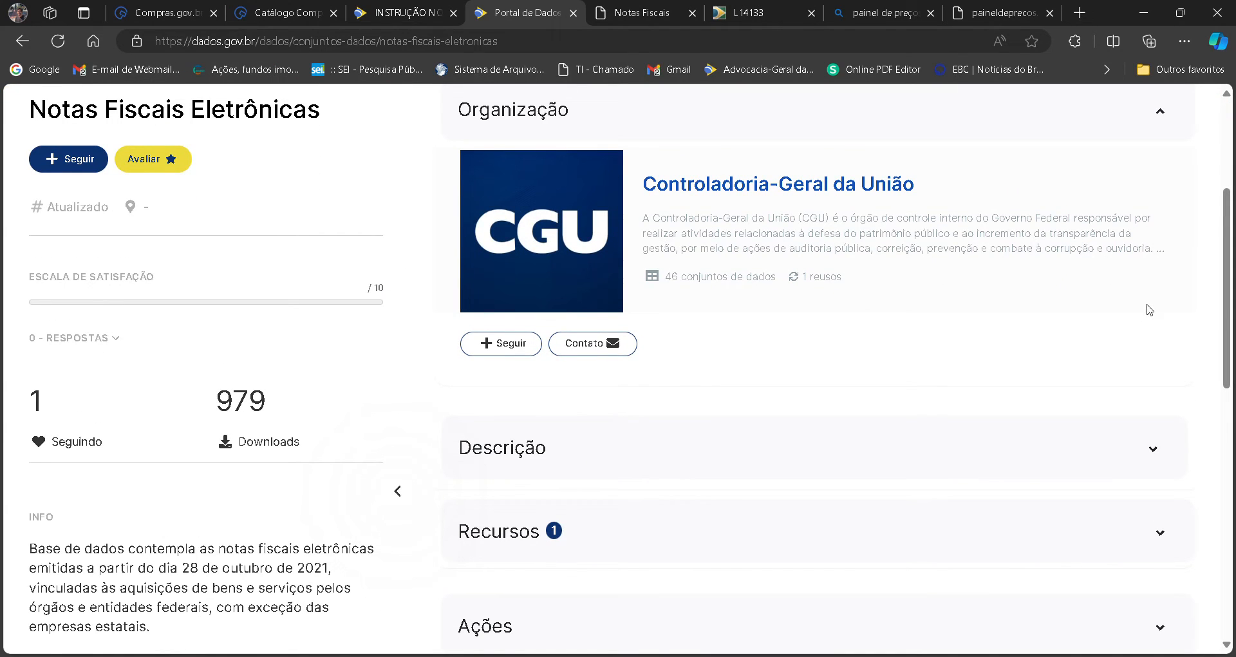
pyautogui.scroll(4, 1226, 290)
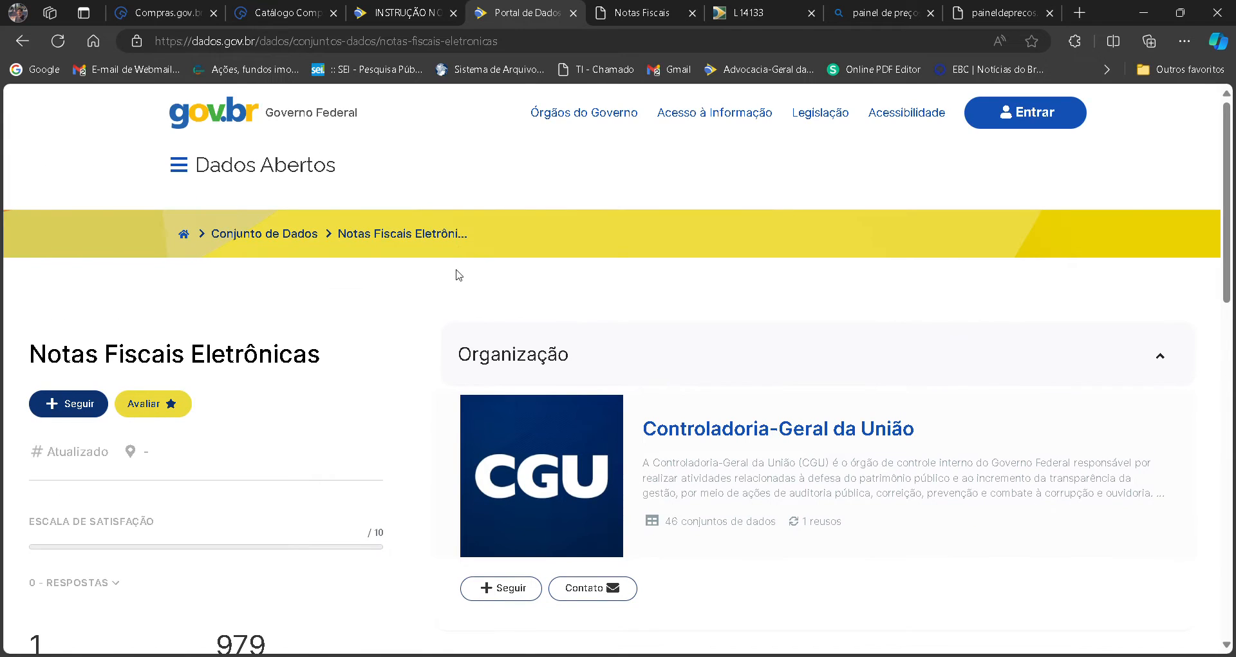
# Return to the "base nacional de notas fiscais eletrônicas" search results and open the Portal de Dados Abertos result.
pyautogui.click(33, 46)
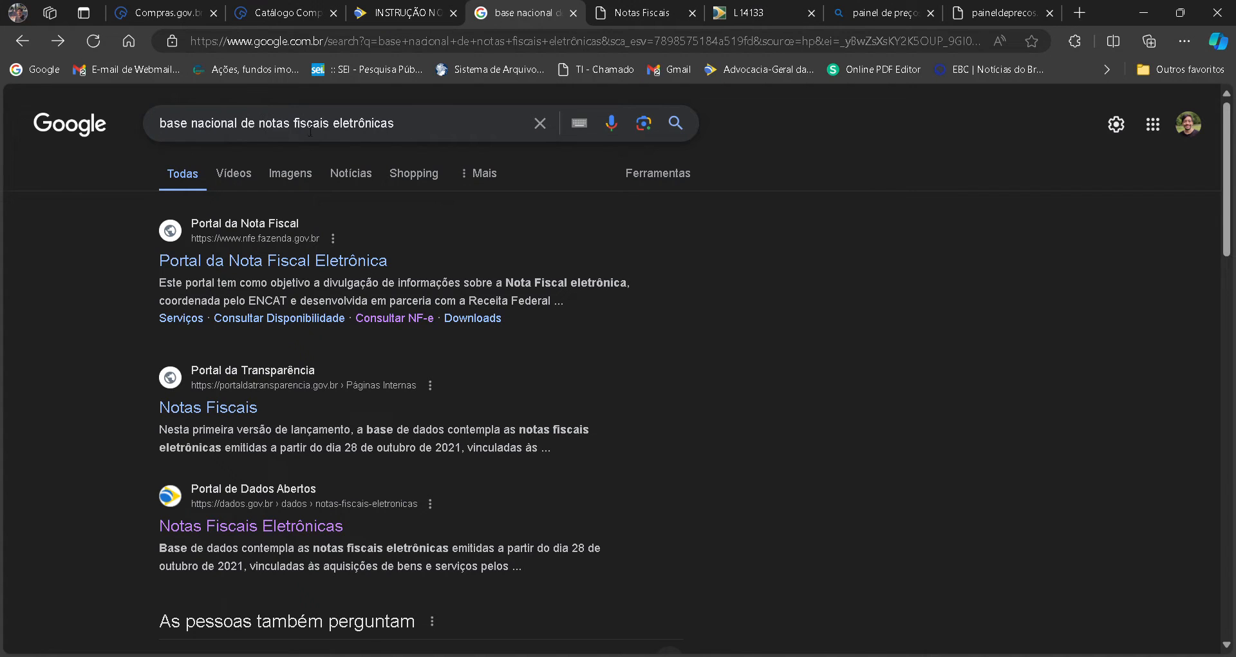
pyautogui.scroll(-4, 1226, 193)
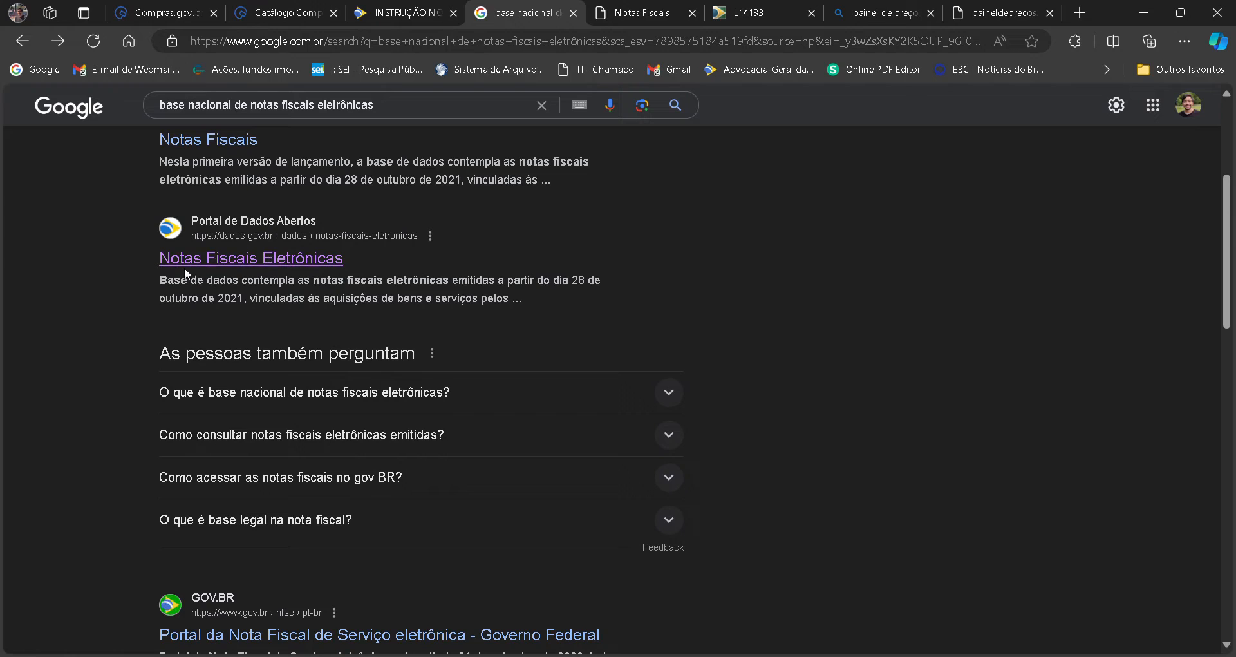
pyautogui.click(227, 261)
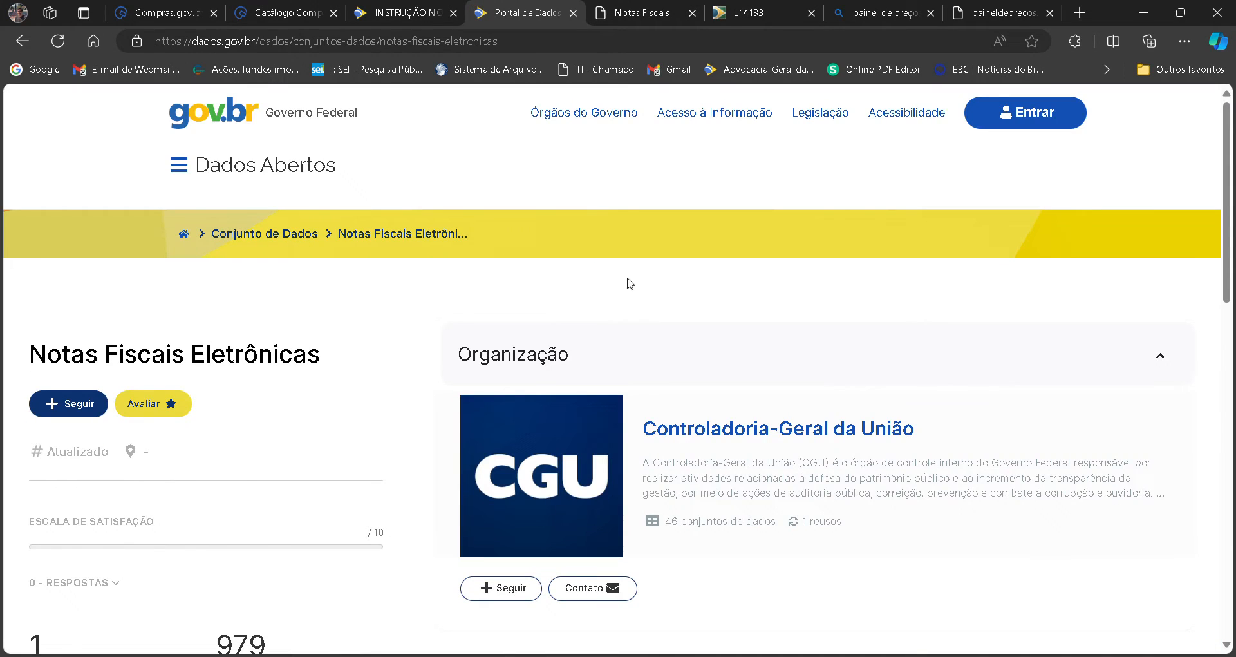
# Expand the dataset's Recursos section and access the Notas Fiscais Eletrônicas ZIP+CSV resource.
pyautogui.scroll(-5, 1226, 258)
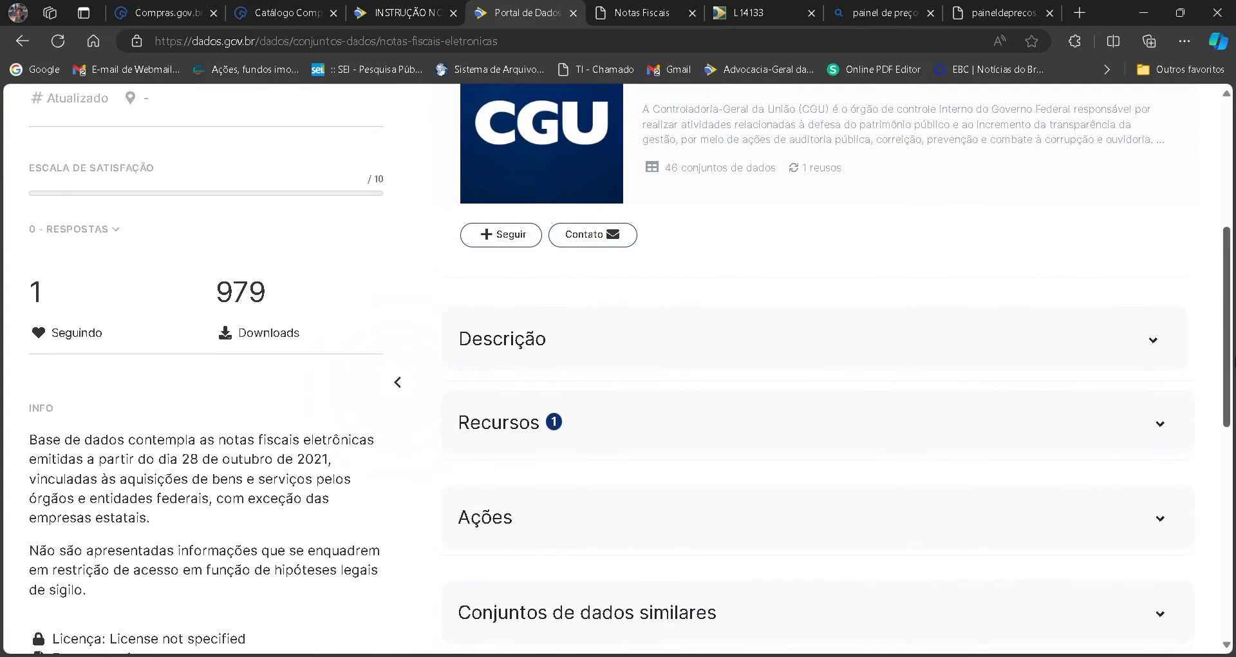
pyautogui.scroll(-2, 1039, 315)
pyautogui.click(1039, 311)
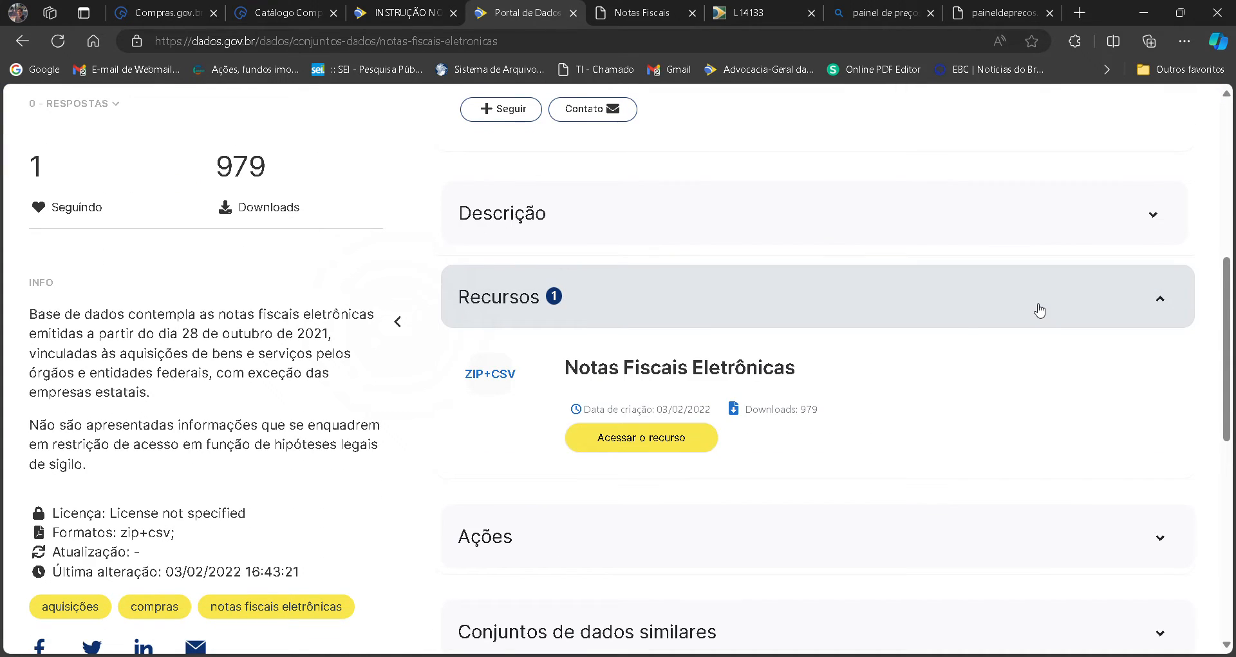
pyautogui.click(686, 449)
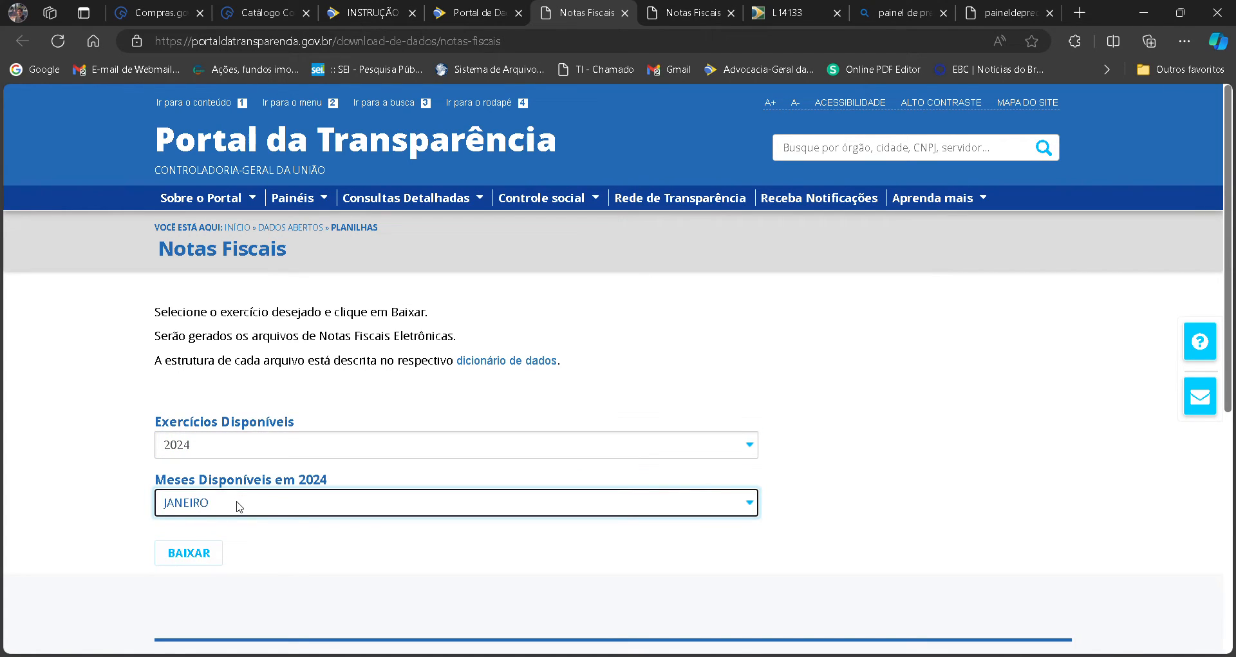
# Set the Notas Fiscais download year to 2023, keeping JANEIRO as the month.
pyautogui.click(311, 450)
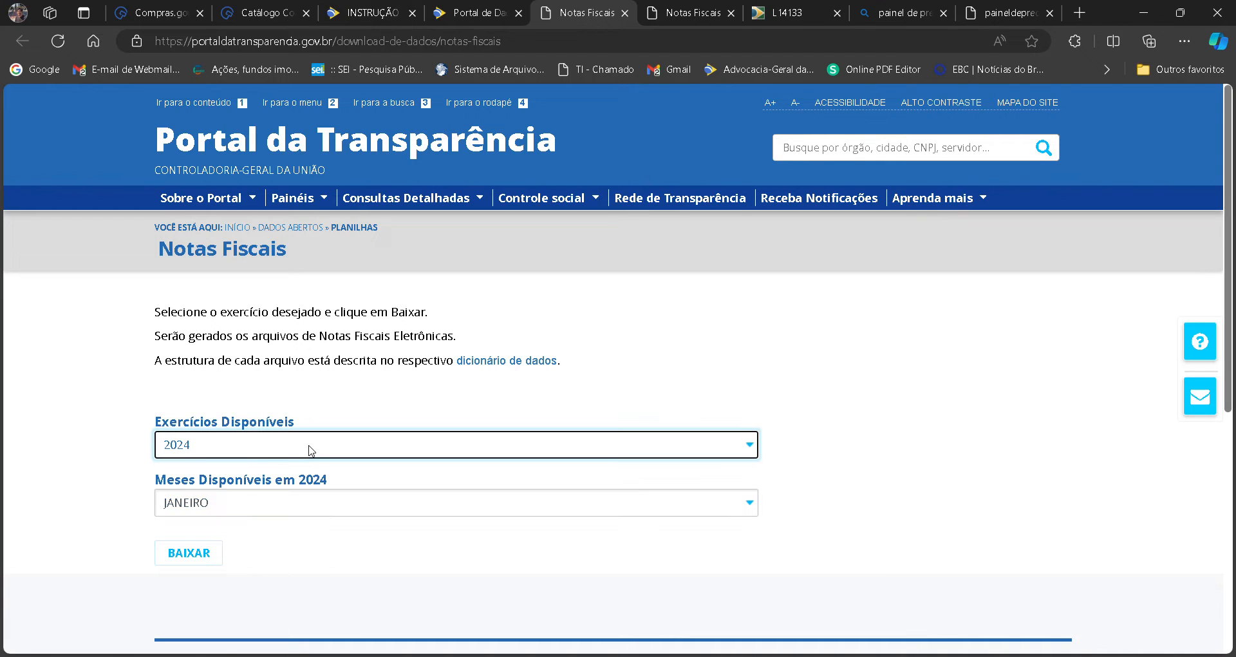
pyautogui.click(270, 488)
pyautogui.click(280, 503)
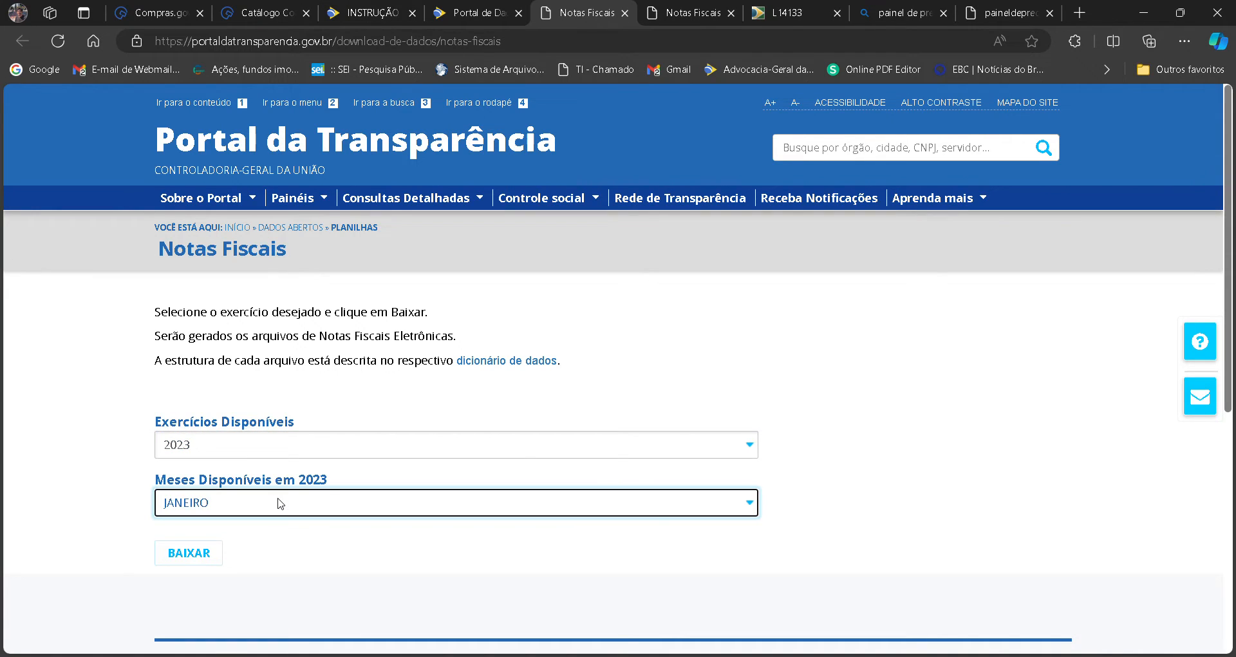
pyautogui.click(63, 373)
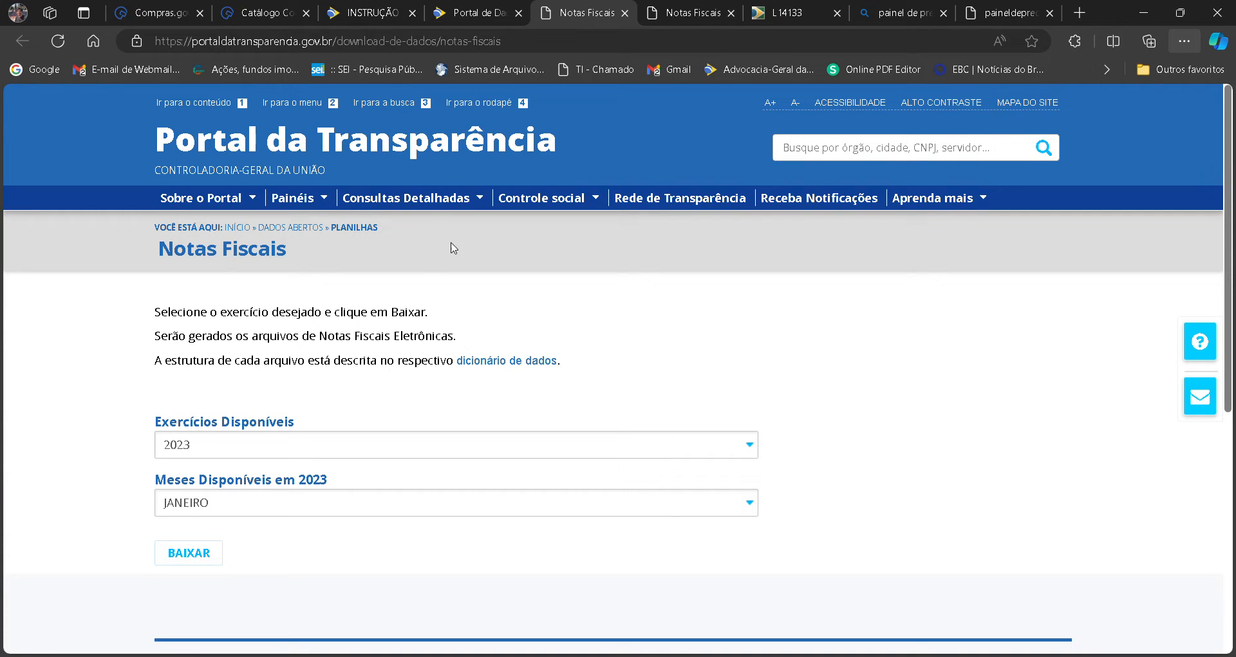
# Return to Instrução Normativa 65/2021, clear the item V highlight and go to the start of the document.
pyautogui.click(362, 5)
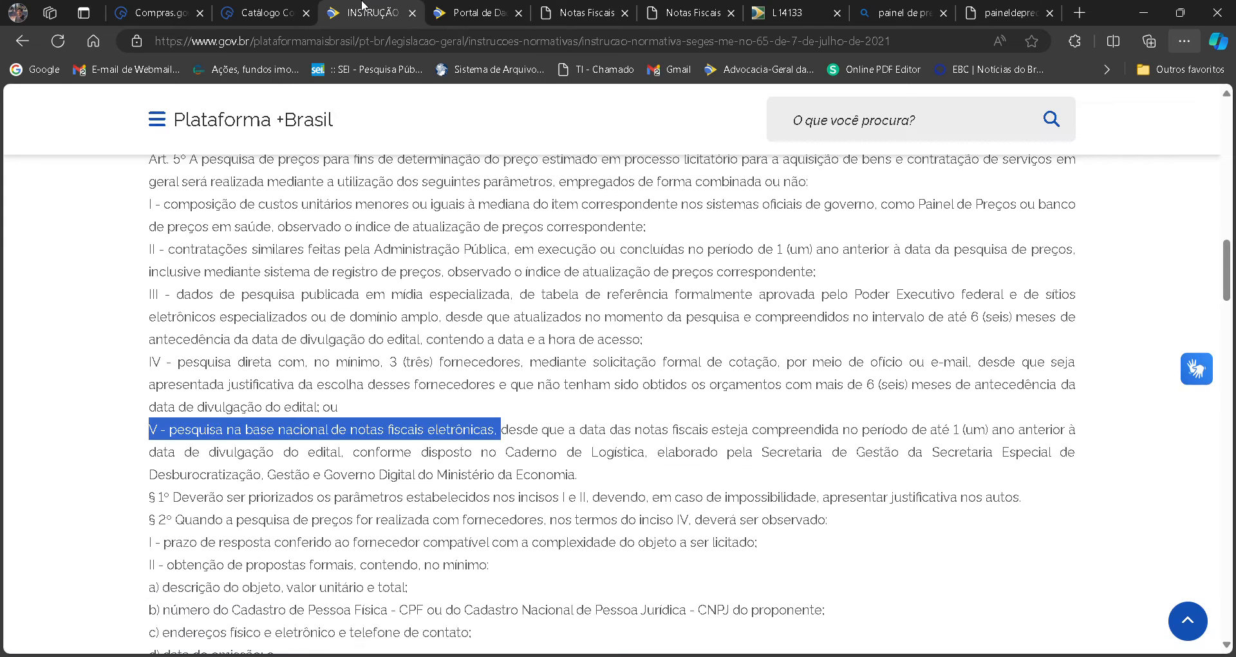
pyautogui.click(453, 388)
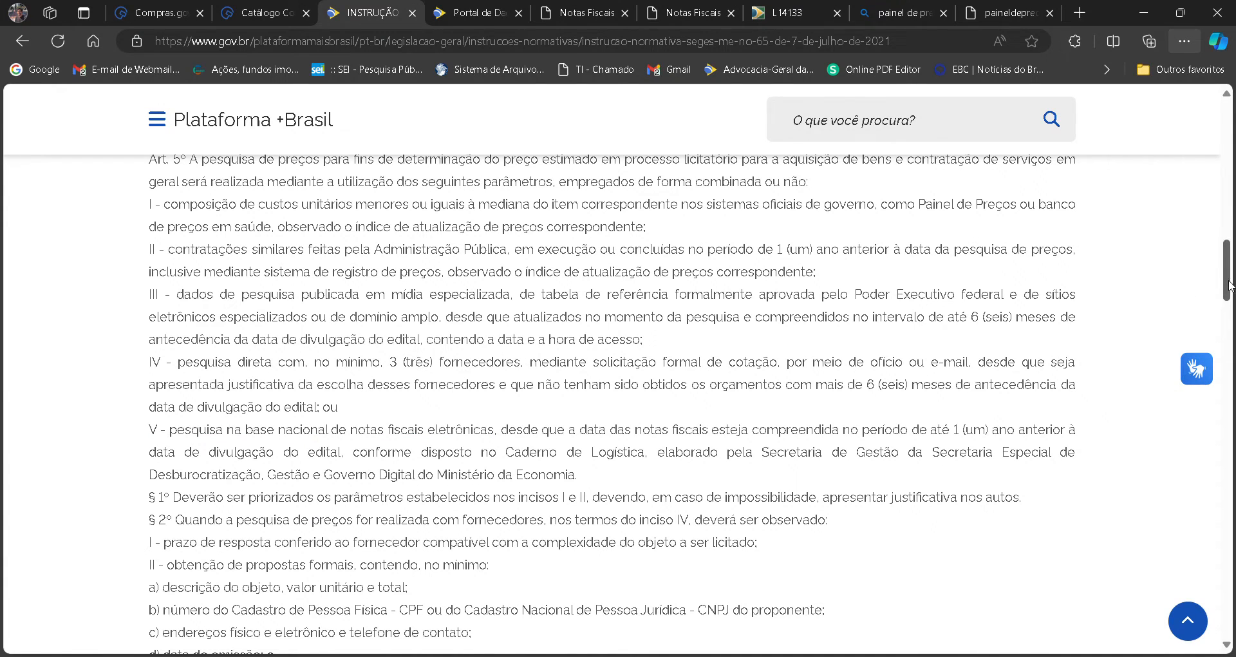
pyautogui.moveTo(1229, 283); pyautogui.dragTo(1207, 163)
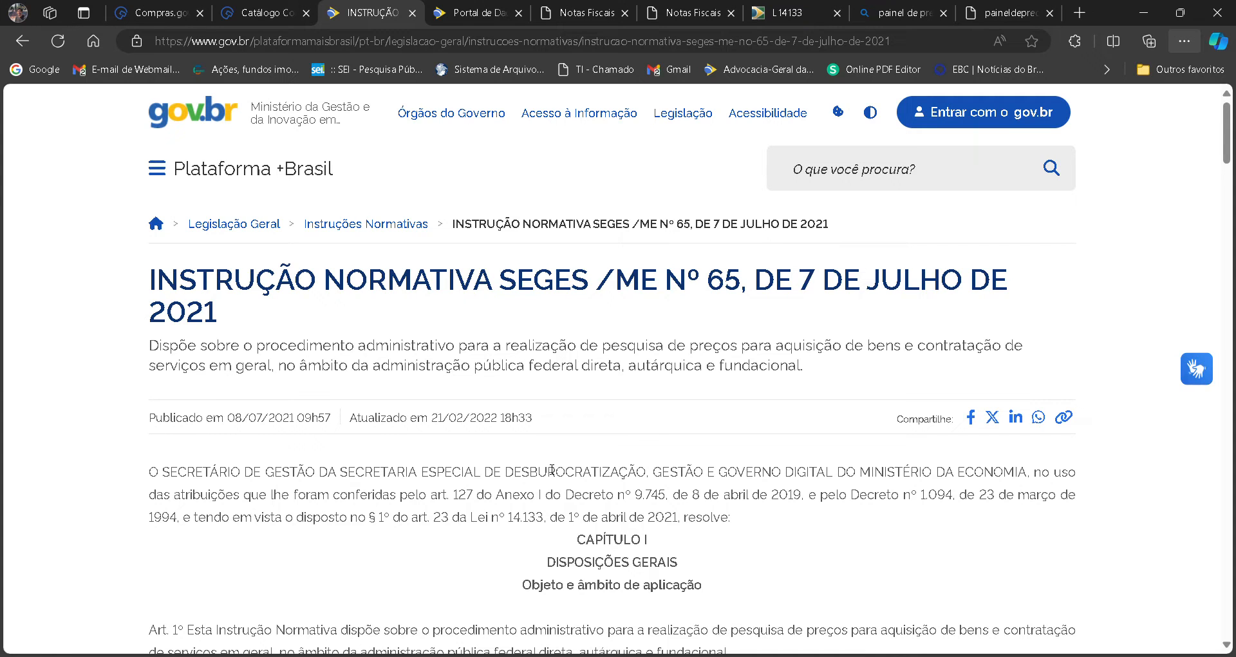
# Open Lei 14.133 and highlight Art. 23's § 1º items I to V, followed by the § 2º items for engineering works and services.
pyautogui.click(811, 7)
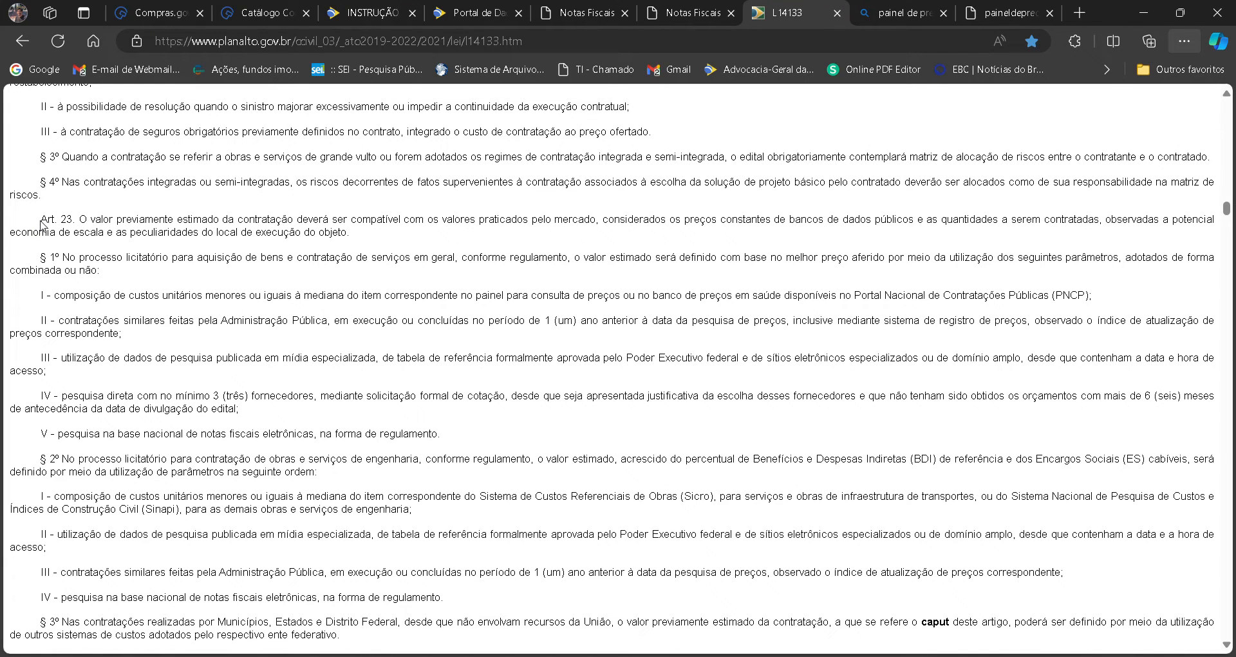
pyautogui.moveTo(40, 220); pyautogui.dragTo(85, 222)
pyautogui.click(48, 301)
pyautogui.moveTo(41, 297); pyautogui.dragTo(454, 431)
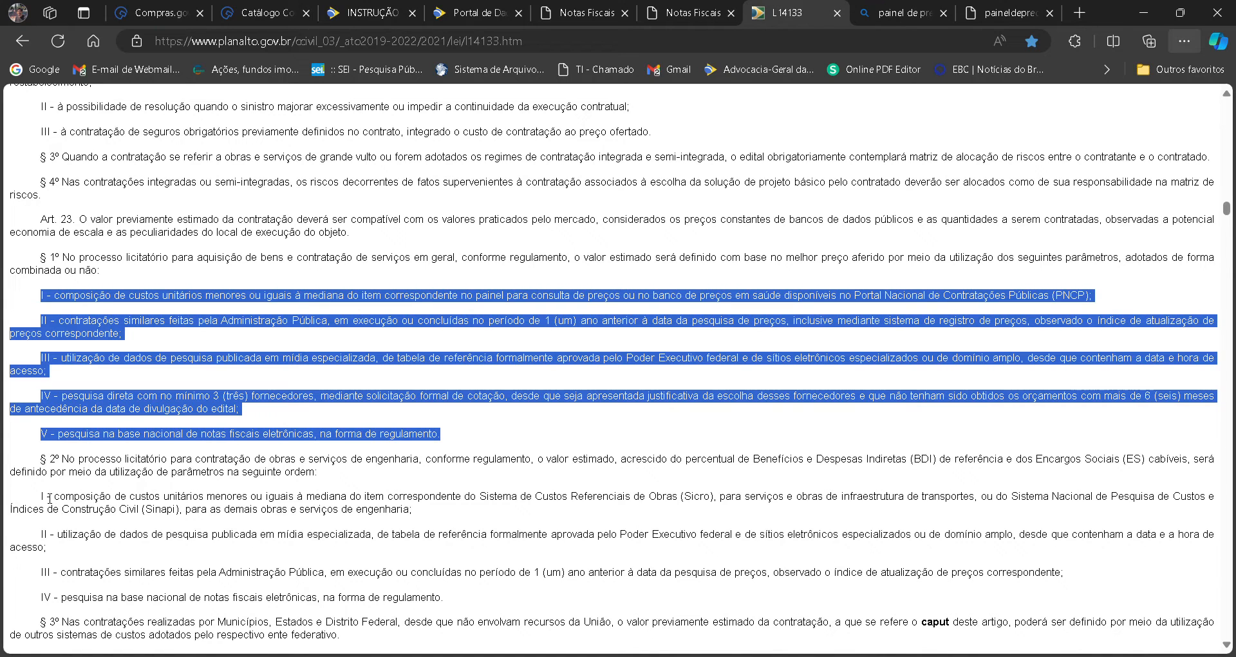
pyautogui.moveTo(49, 499); pyautogui.dragTo(302, 552)
pyautogui.click(186, 559)
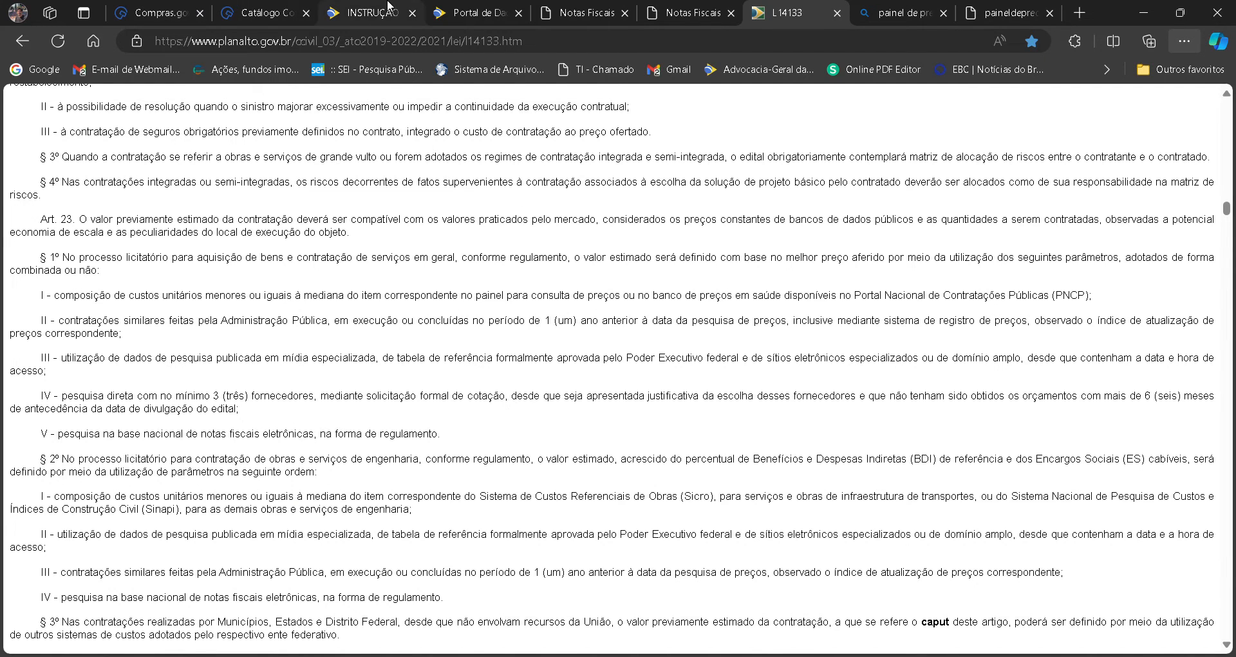
# Return to Instrução Normativa 65/2021 and highlight the price justification passages in Art. 7º, § 1º and § 2º, on direct contracting.
pyautogui.click(370, 12)
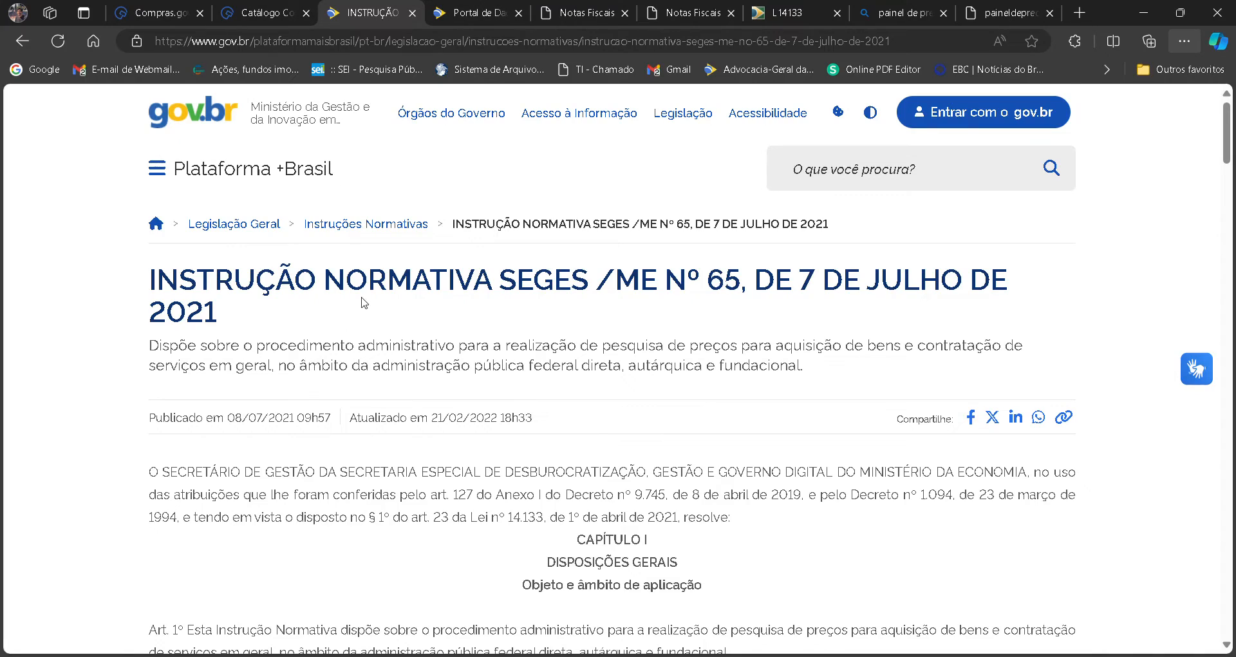
pyautogui.moveTo(1227, 148); pyautogui.dragTo(1234, 386)
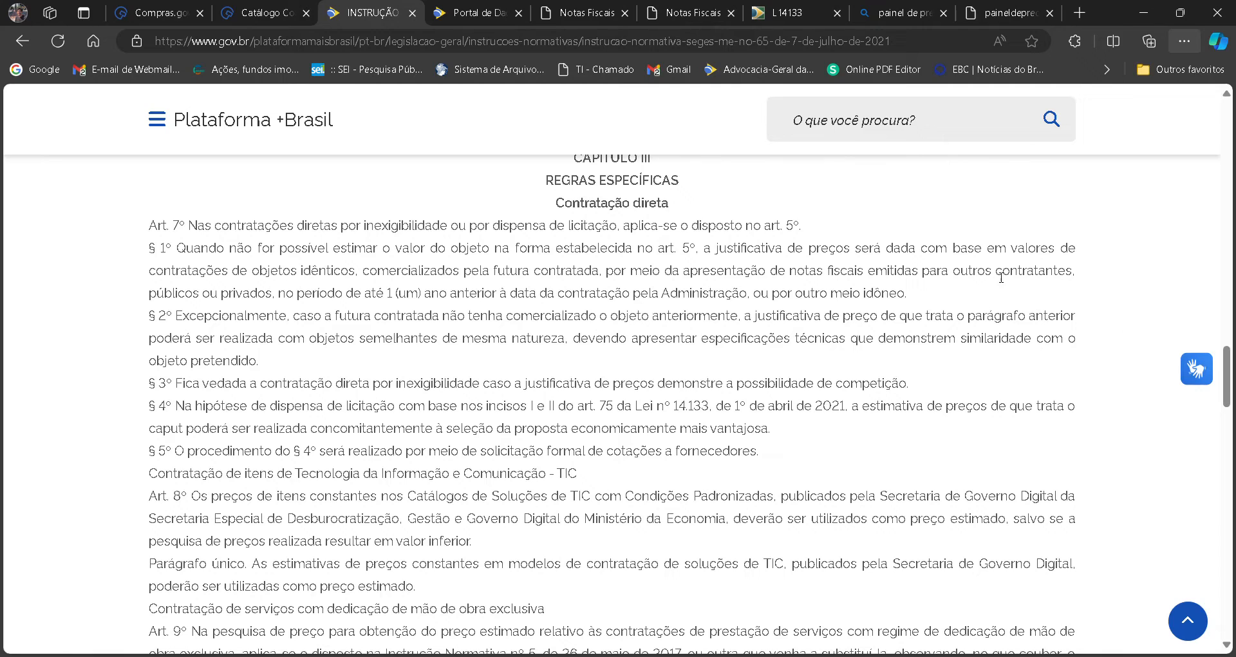
pyautogui.moveTo(1012, 251); pyautogui.dragTo(961, 306)
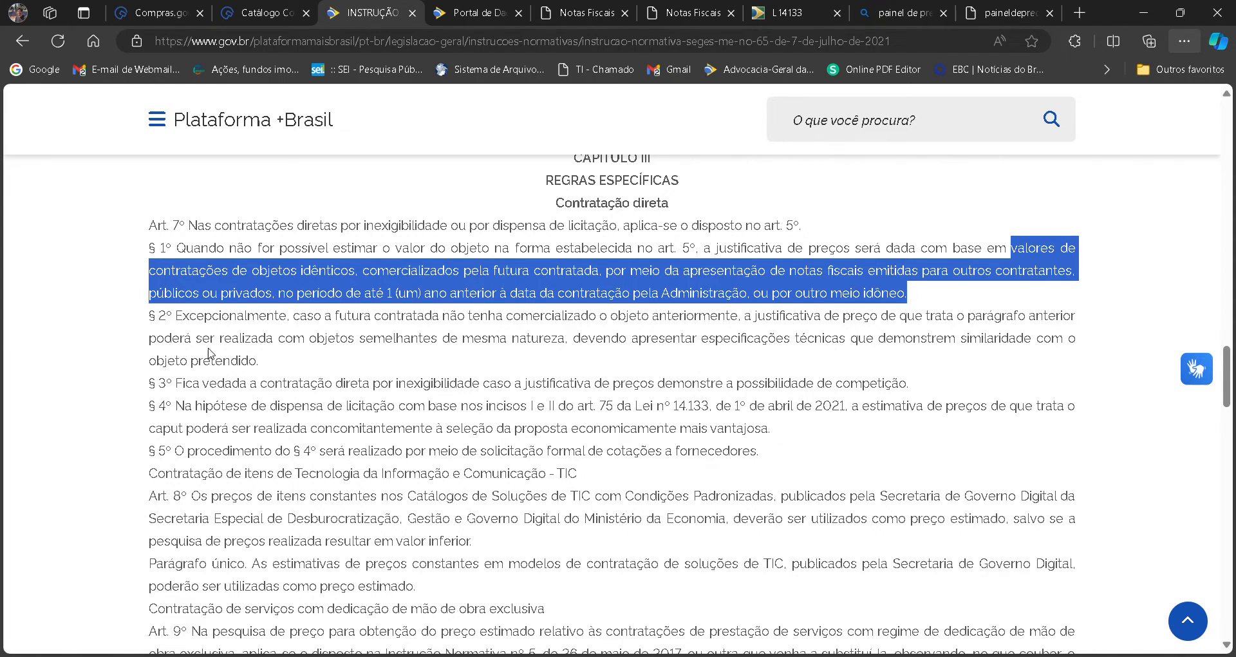
pyautogui.moveTo(310, 344); pyautogui.dragTo(322, 359)
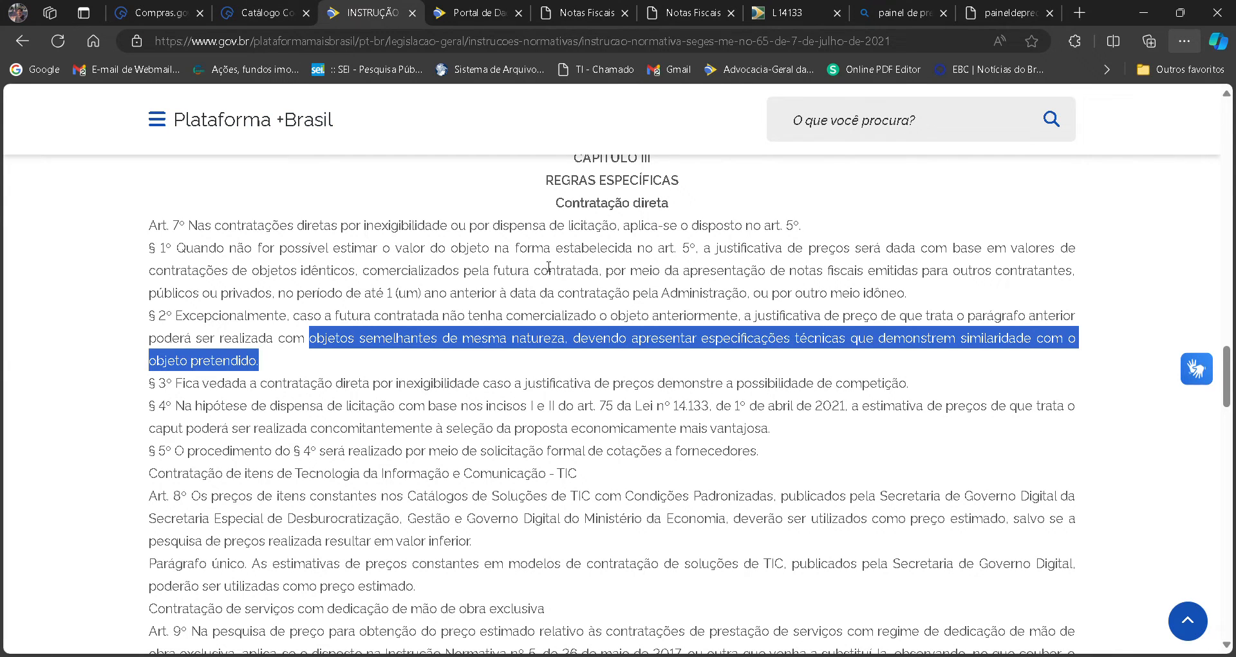
pyautogui.click(480, 277)
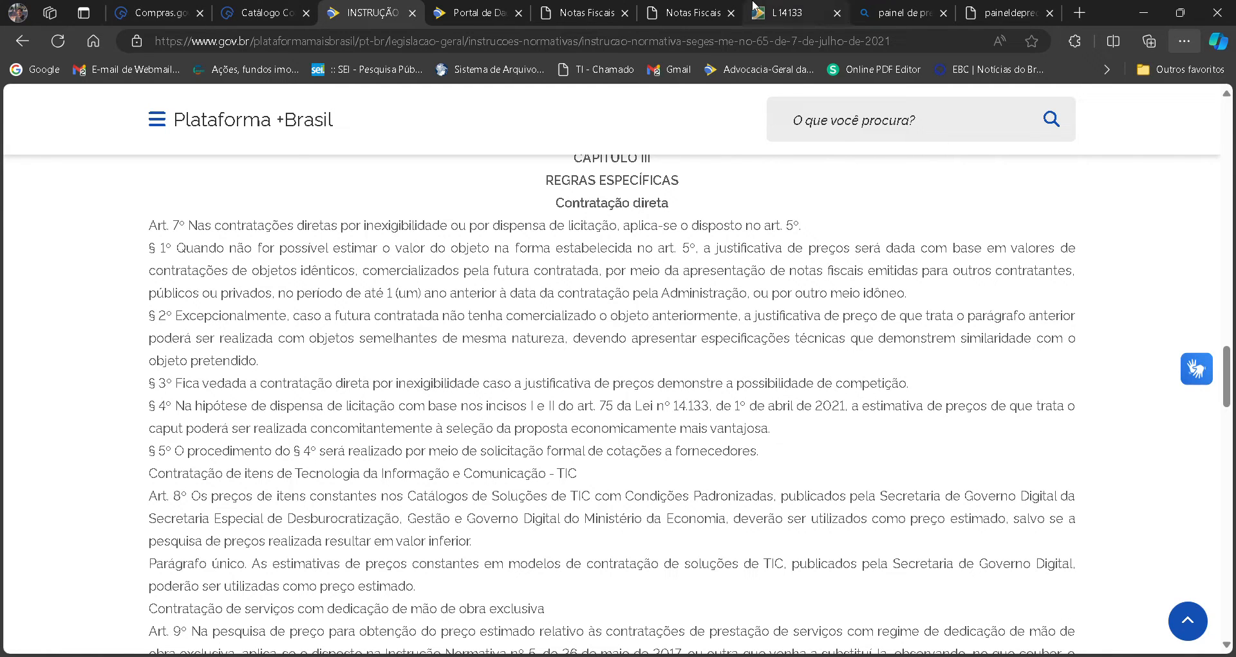
# Return to Compras.gov.br and sign in again with the filled-in Governo account to restore the expired session.
pyautogui.click(156, 9)
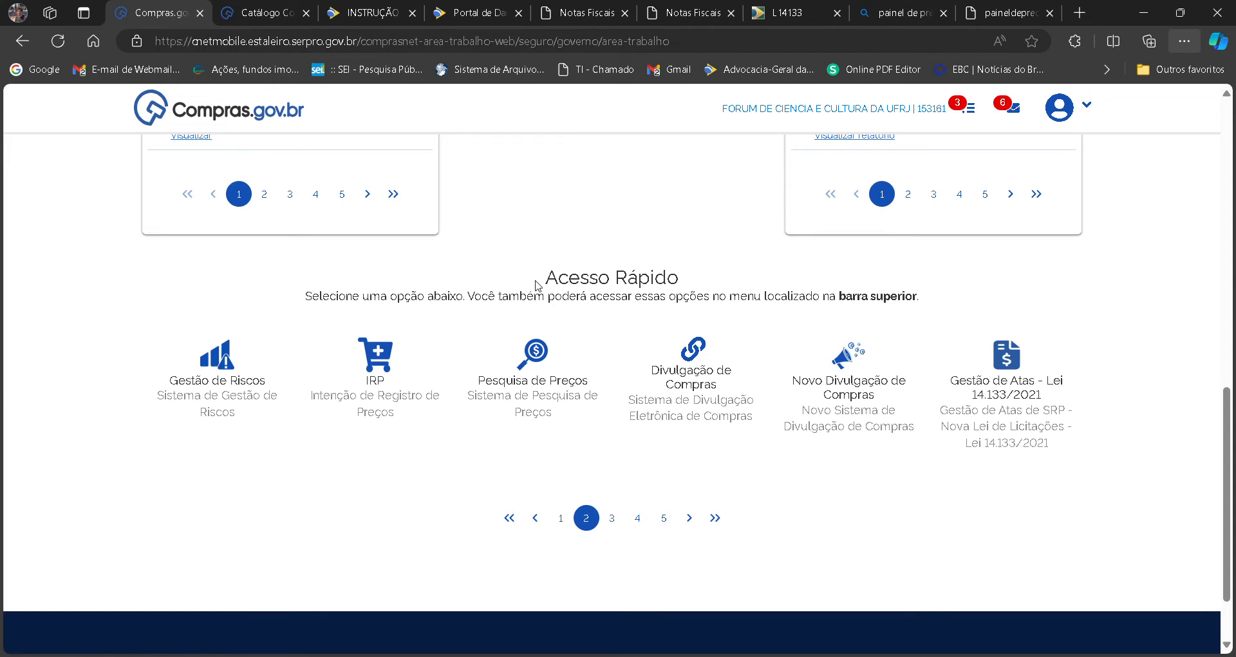
pyautogui.click(532, 386)
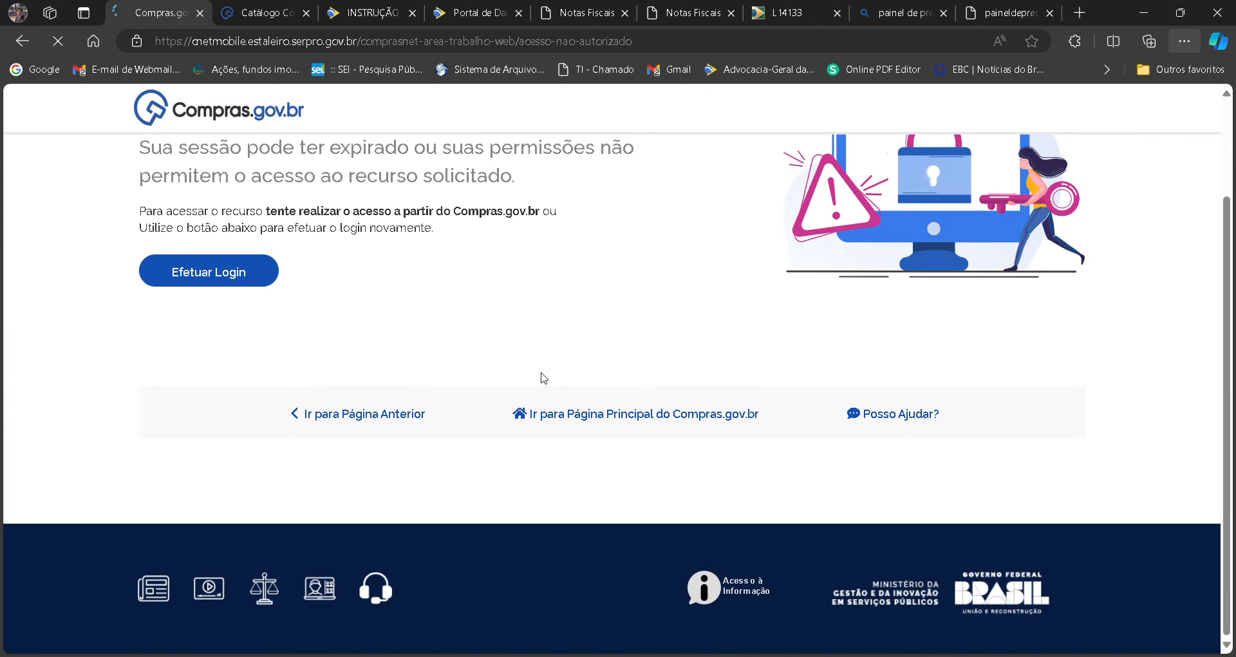
pyautogui.click(211, 269)
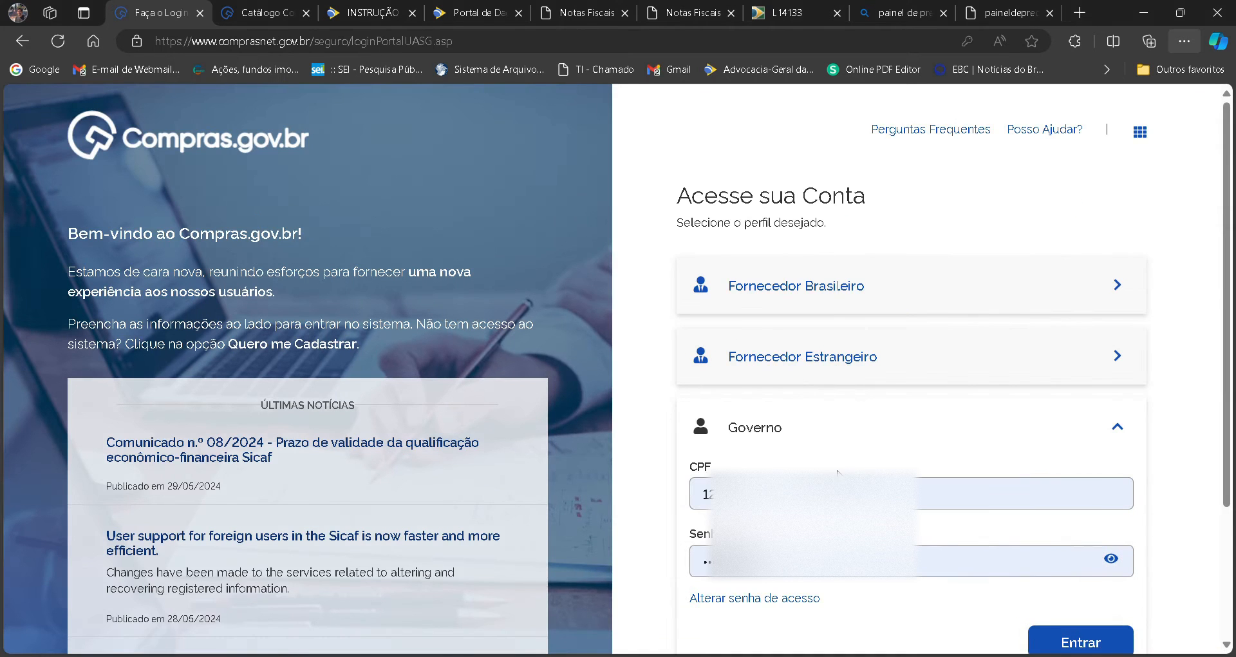
pyautogui.click(1059, 637)
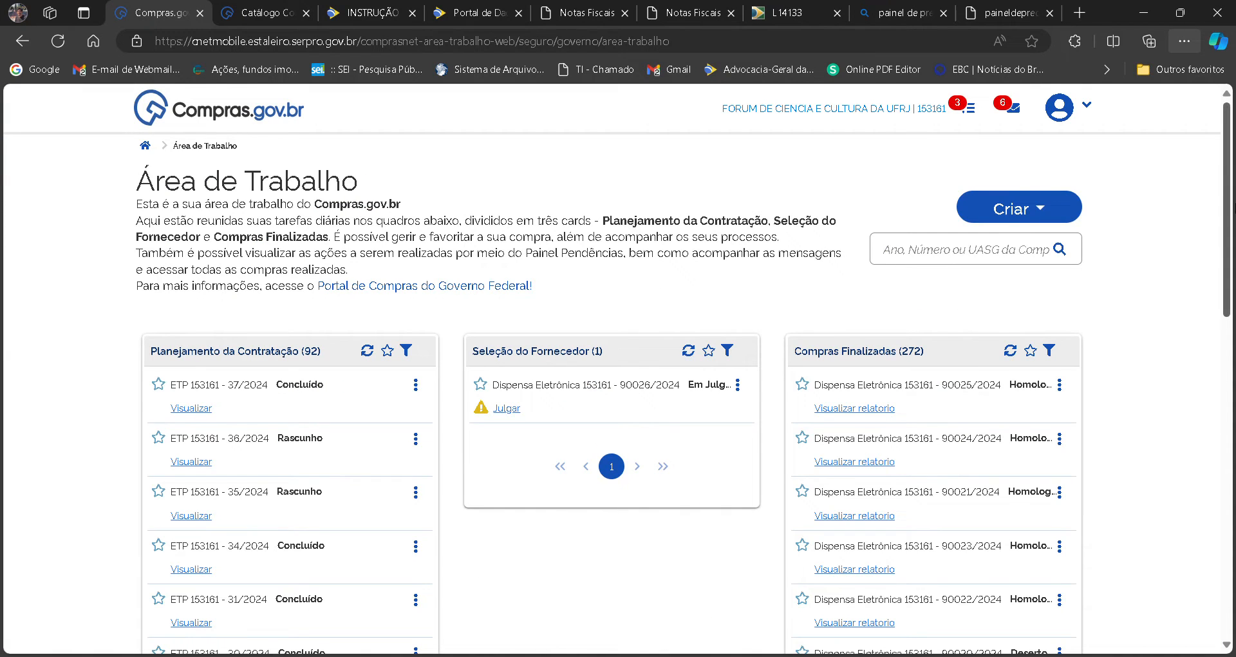
# Open the Pesquisa de Preços system from the second page of the work area's Acesso Rápido options.
pyautogui.scroll(-5, 1014, 239)
pyautogui.scroll(-5, 637, 509)
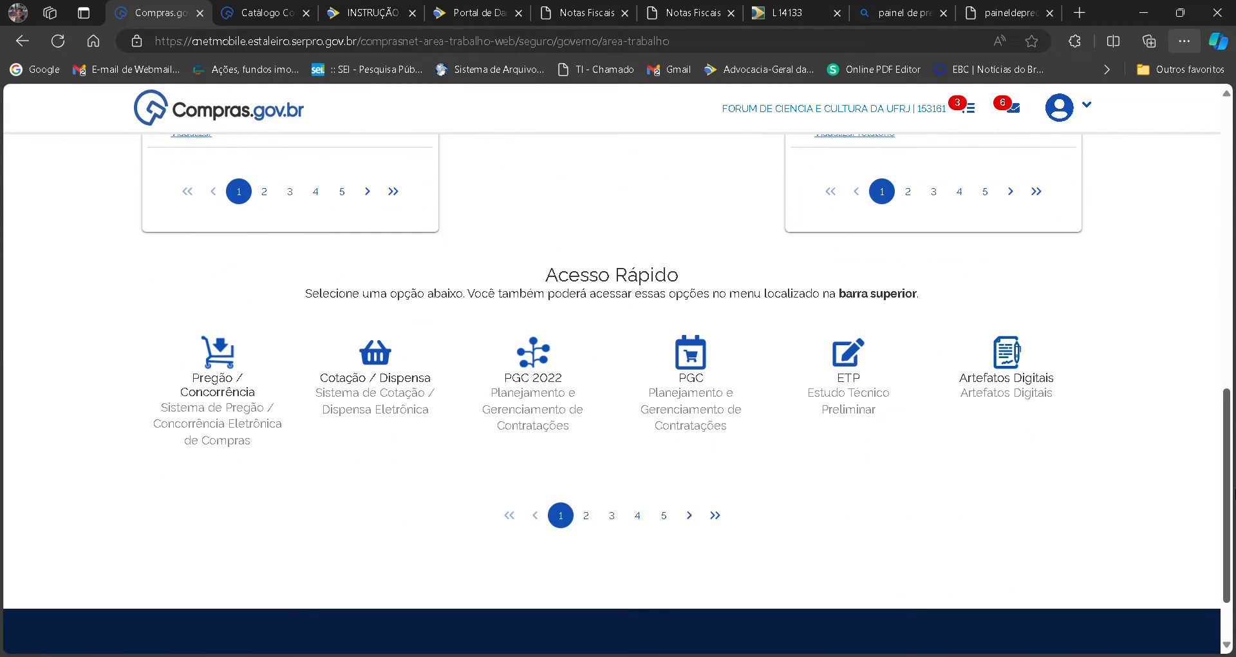
pyautogui.click(582, 515)
pyautogui.click(533, 394)
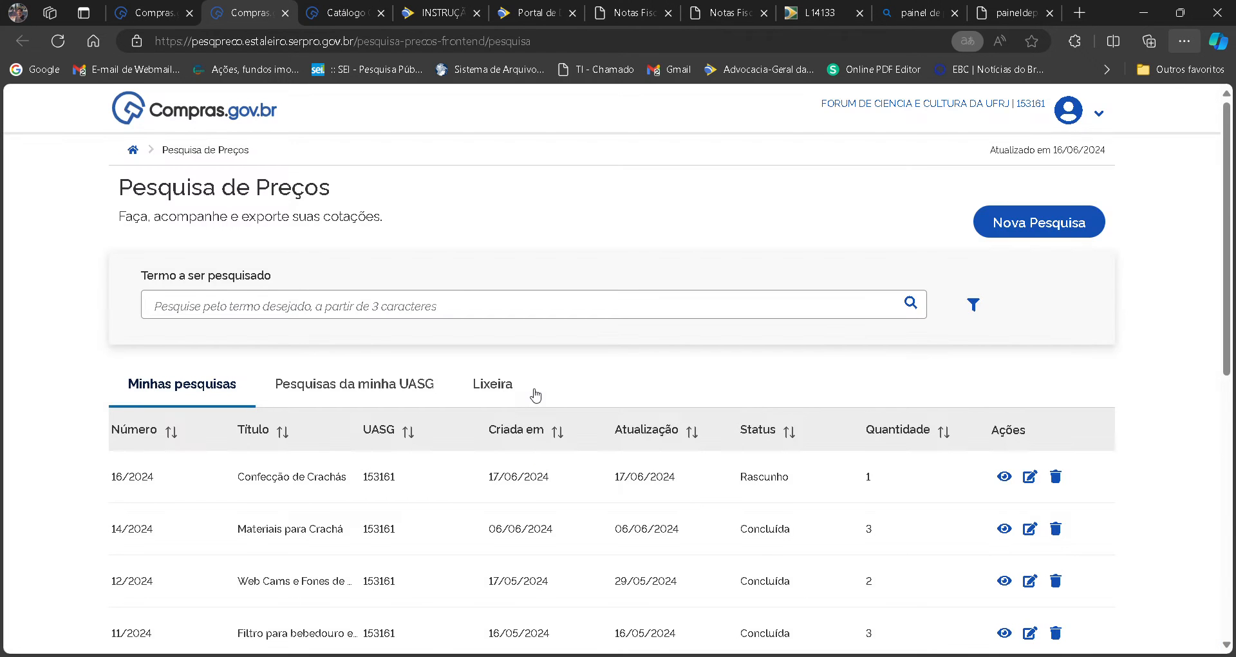
# Start a new price survey and try to leave its draft without filling in the Título.
pyautogui.click(1023, 226)
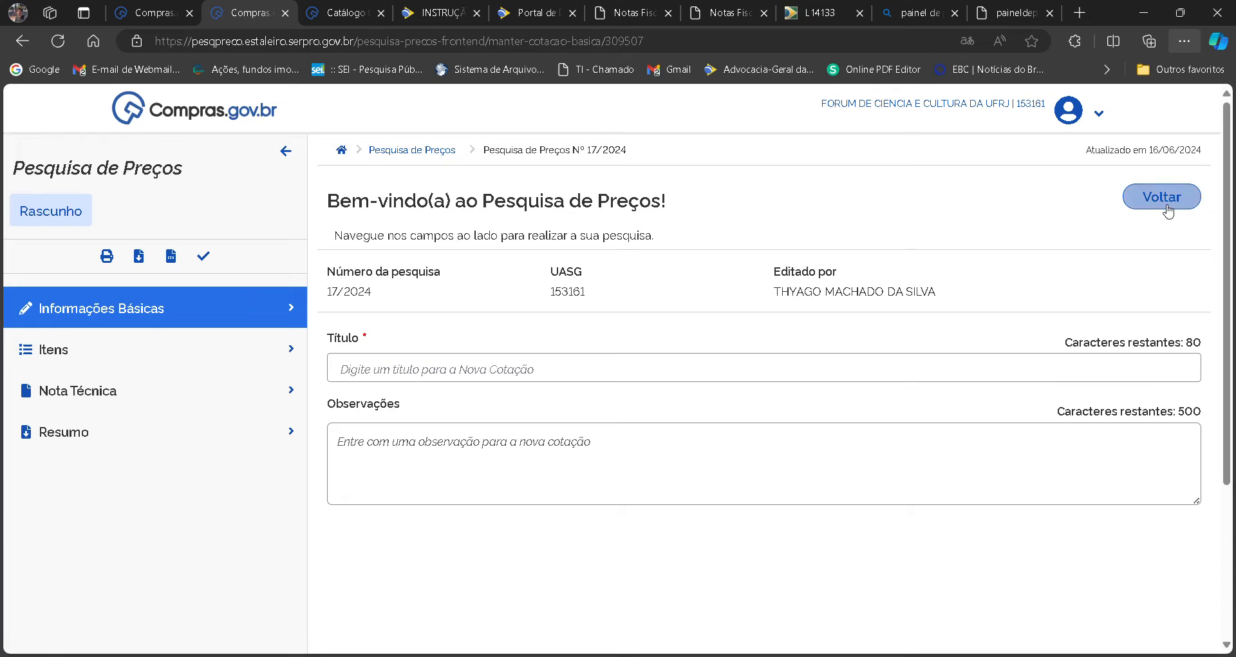
pyautogui.click(1165, 208)
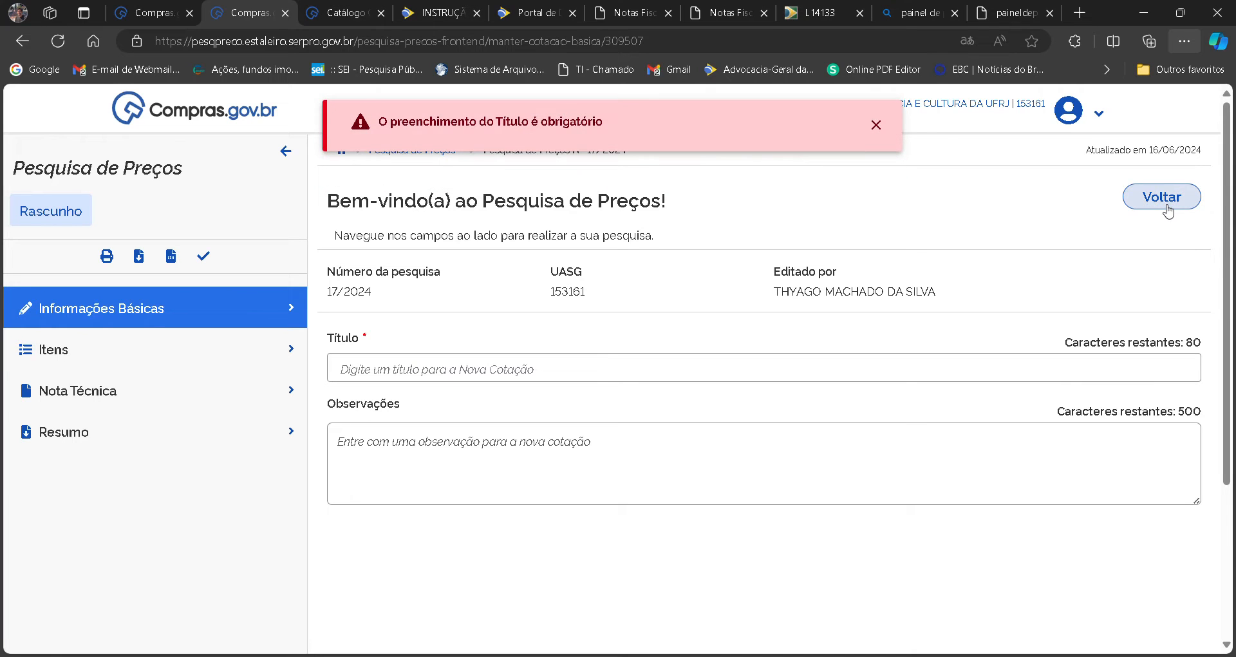
pyautogui.click(1165, 206)
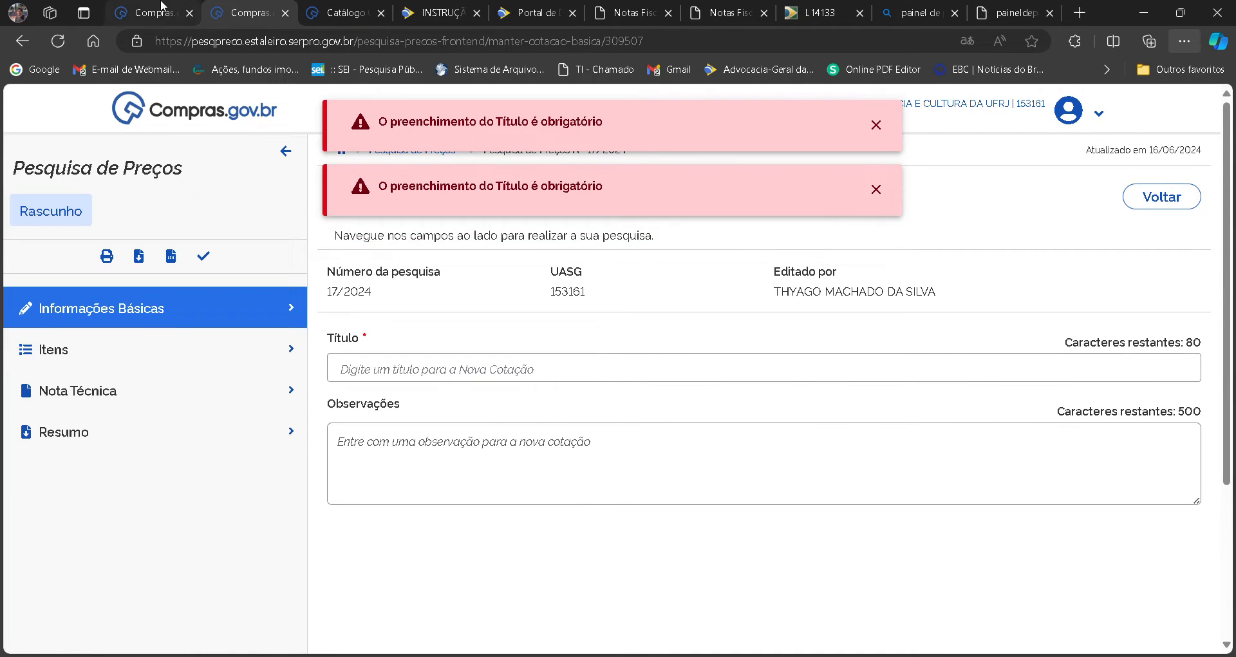
# Reopen Pesquisa de Preços from the Compras.gov.br work area and close the untitled draft's page.
pyautogui.click(164, 8)
pyautogui.click(522, 379)
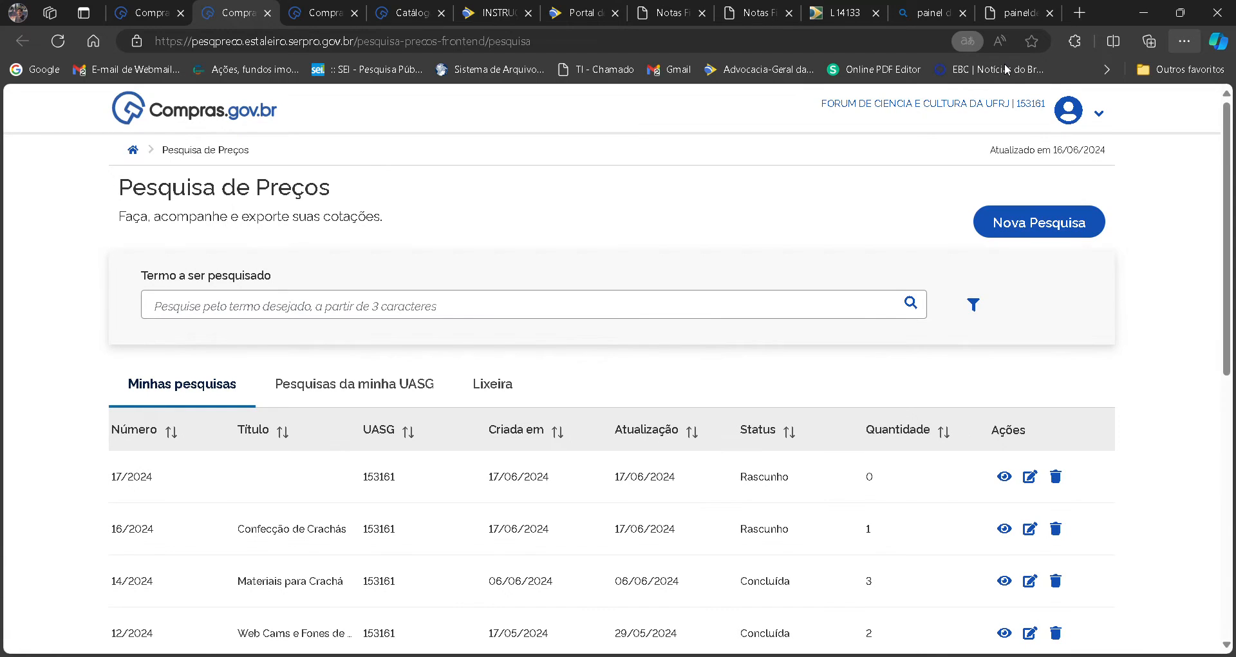
pyautogui.click(1003, 67)
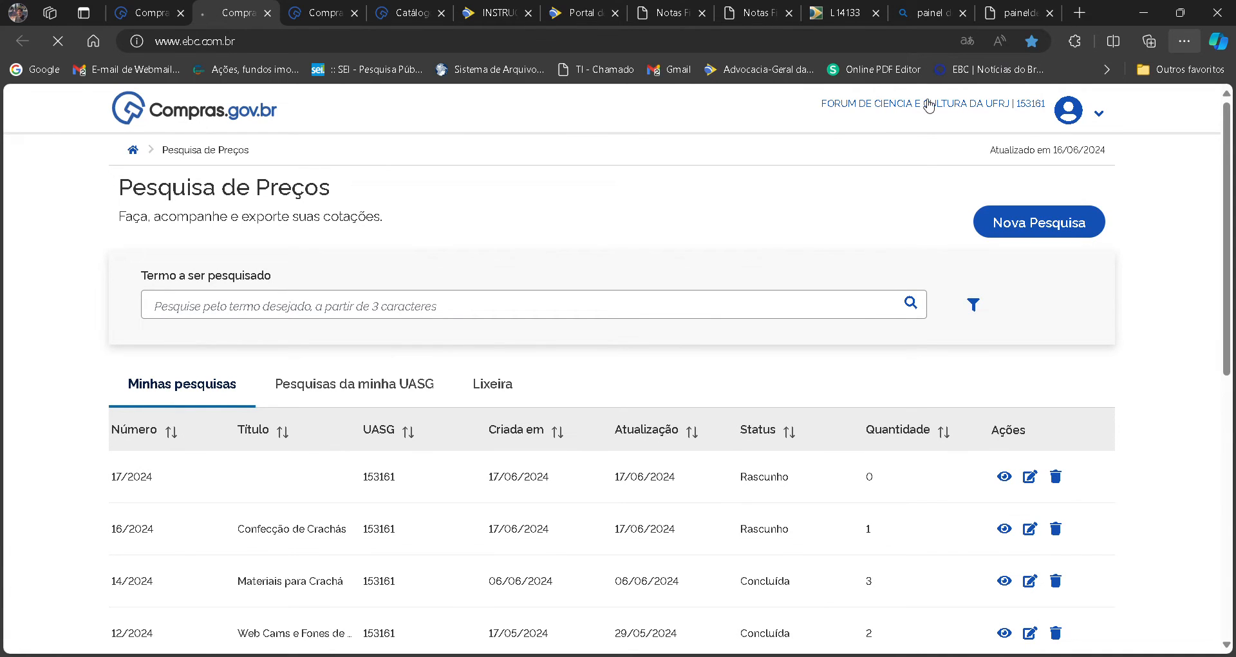
pyautogui.click(354, 13)
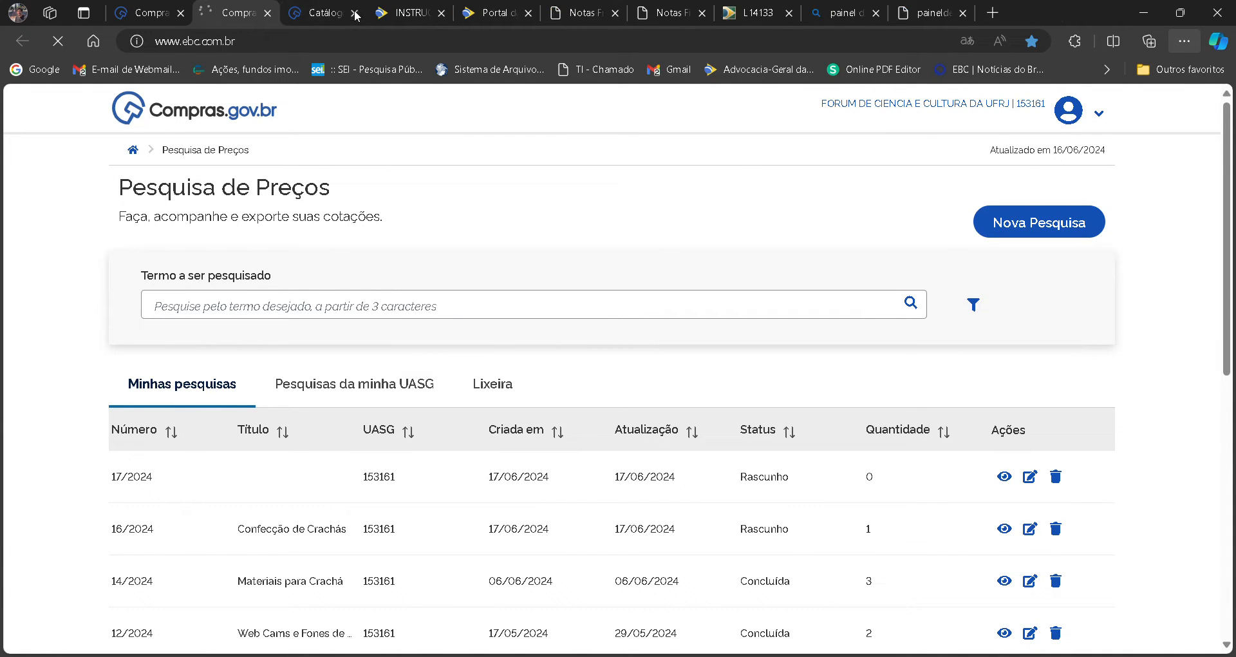
# Create a new price survey and set its Título to "Confecção de crachás".
pyautogui.click(1039, 235)
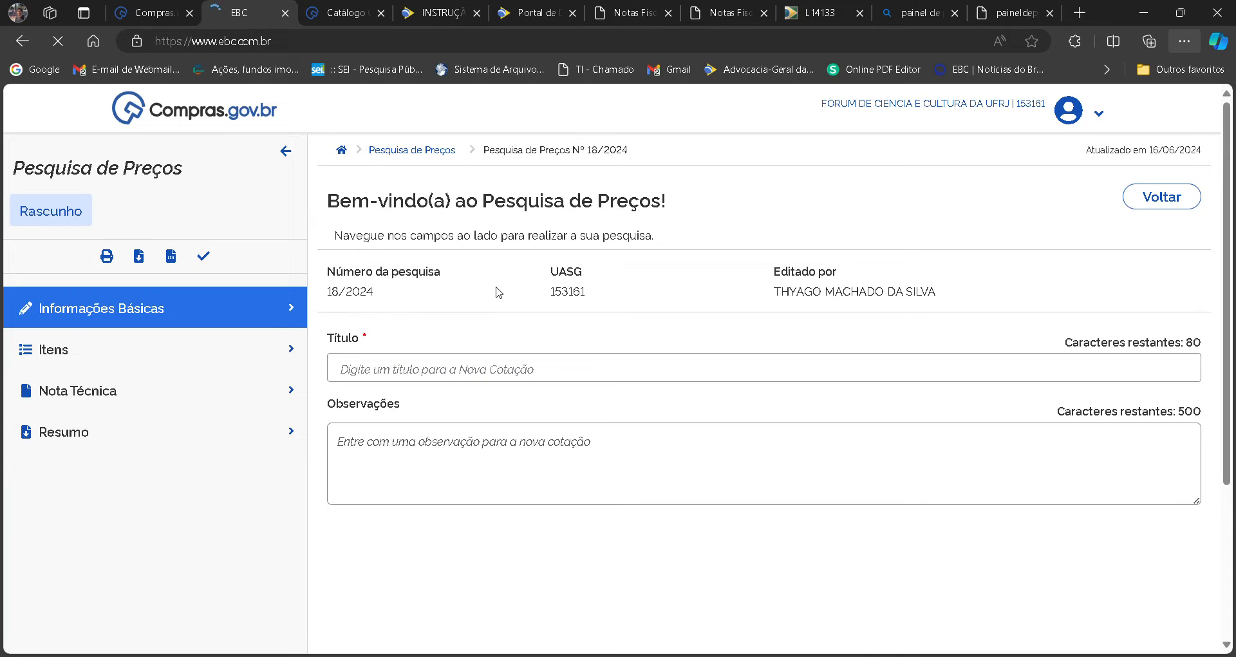
pyautogui.click(29, 41)
pyautogui.click(499, 378)
pyautogui.write('Confecção de crachás')
pyautogui.press('Tab')
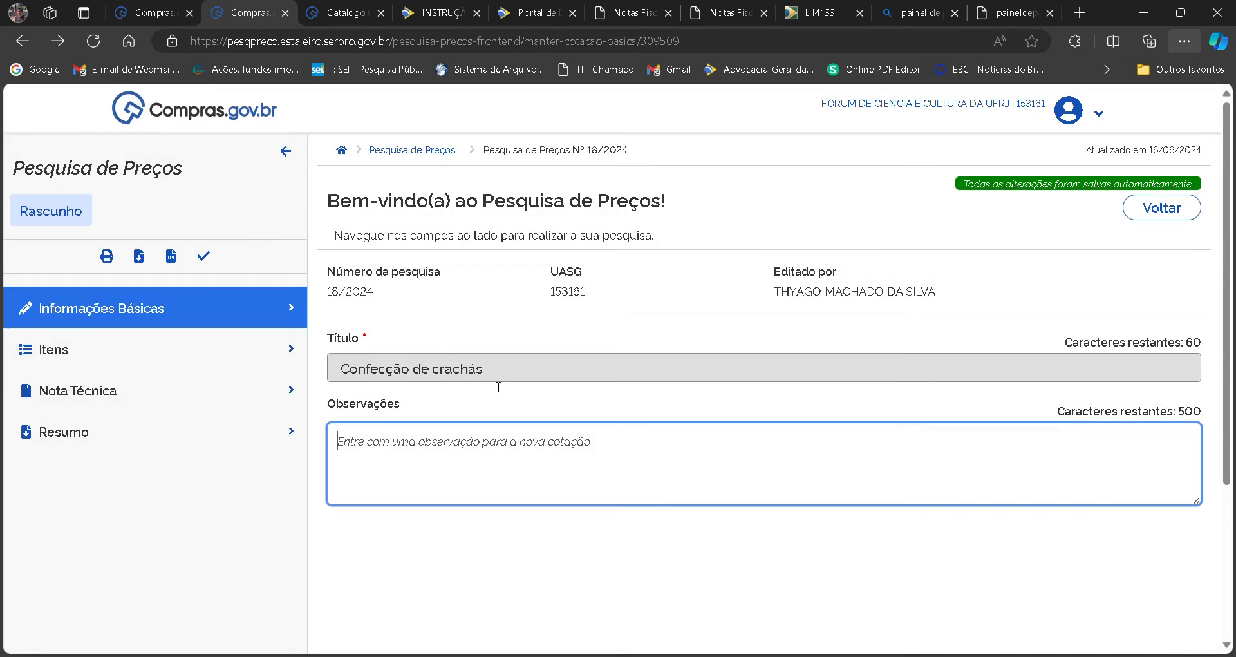
# Fill the survey's Observações with "Confecção de crachá tipo PVC, conforme processo XXXXX/2024-02.".
pyautogui.write('Conforme')
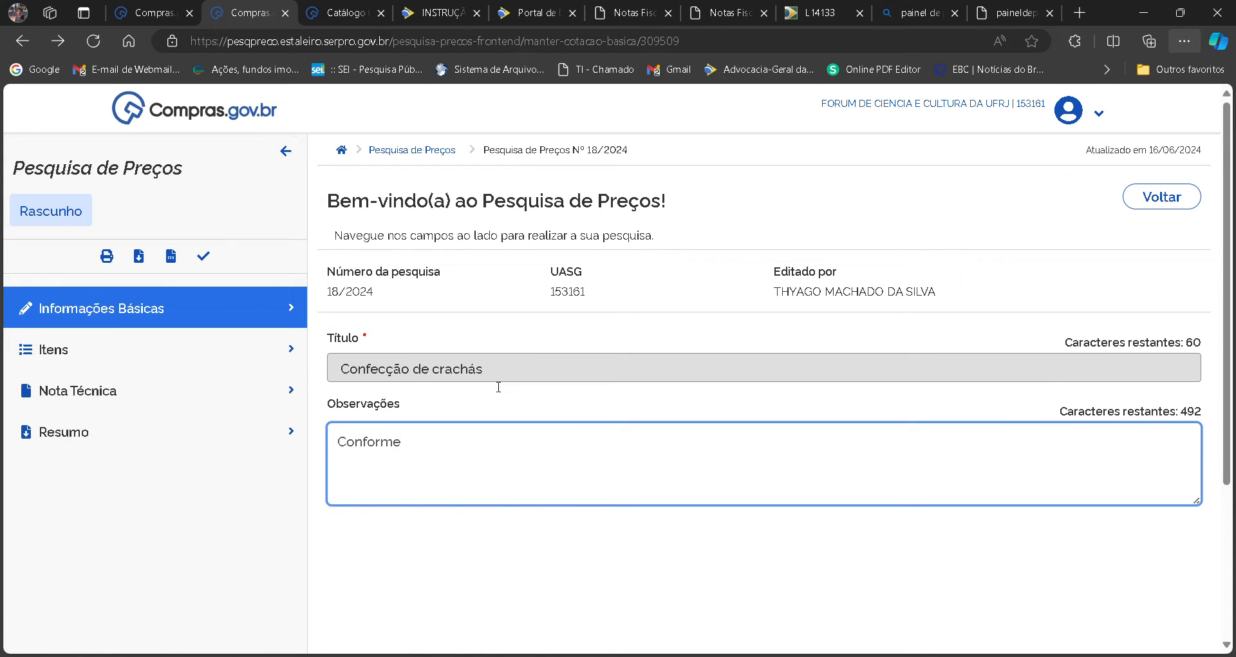
pyautogui.press('BackSpace')
pyautogui.press('BackSpace')
pyautogui.press('BackSpace')
pyautogui.press('BackSpace')
pyautogui.press('BackSpace')
pyautogui.write('fecção de crachá')
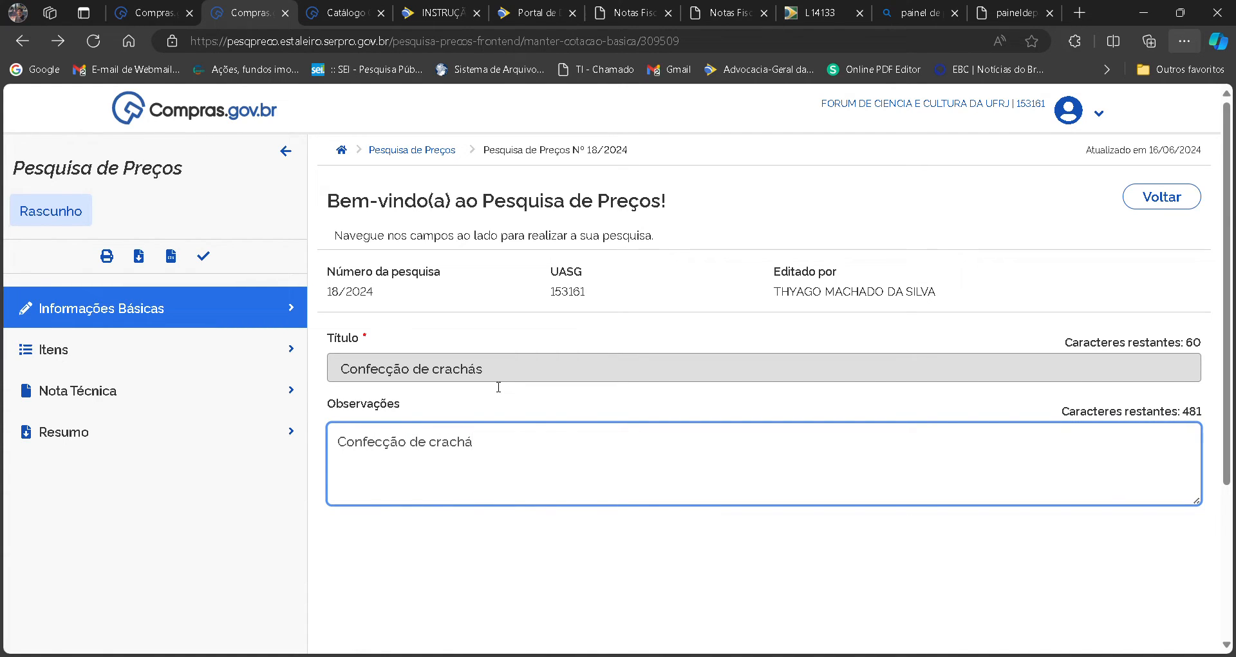
pyautogui.write(' tipo ')
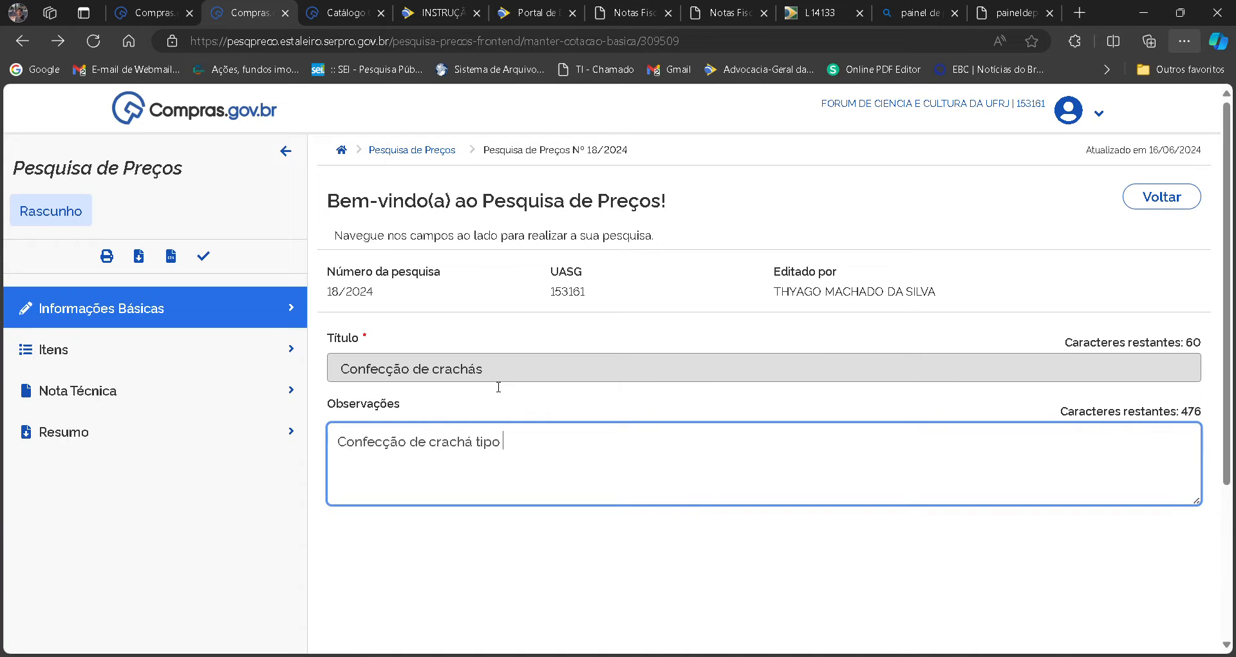
pyautogui.write('PVC. conforme processo .')
pyautogui.press('BackSpace')
pyautogui.write('XXXXX')
pyautogui.press('Left')
pyautogui.write('/2024-02')
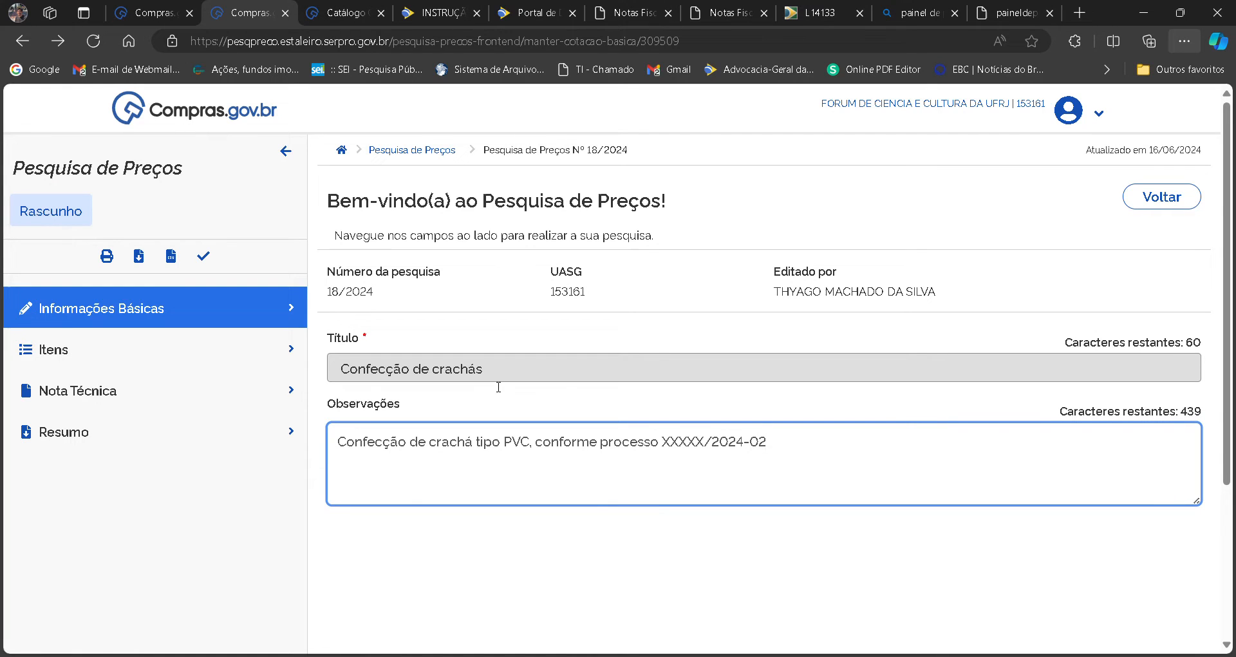
pyautogui.write('.')
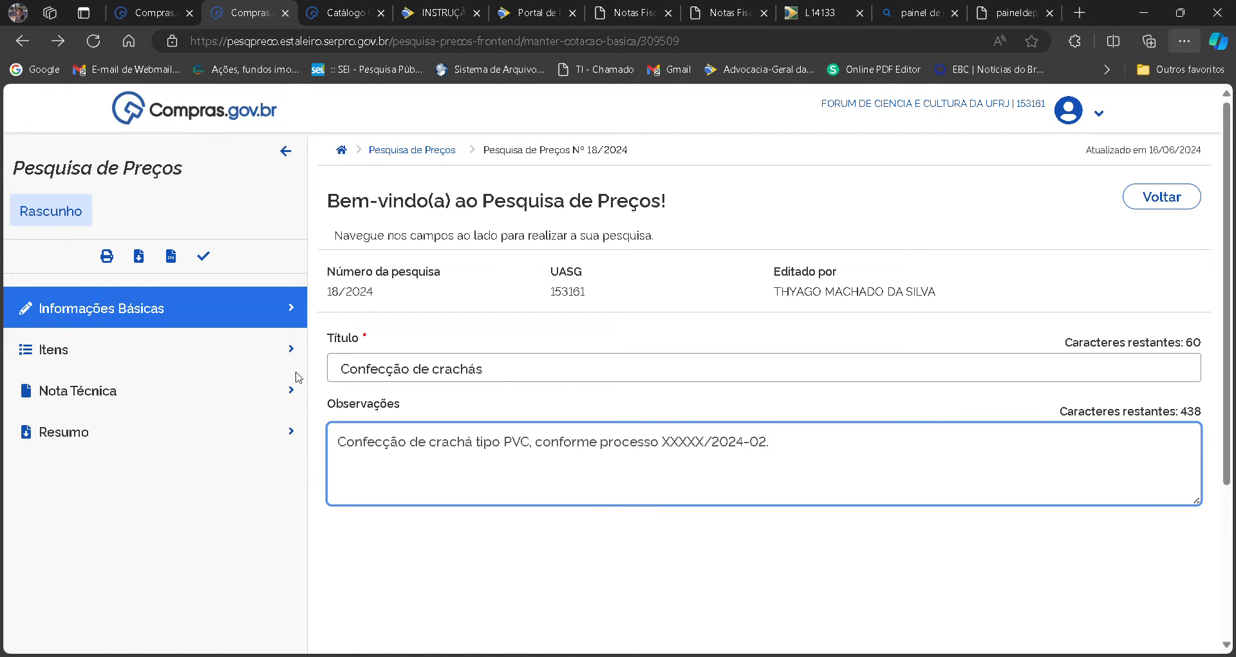
# Go to the survey's Itens section and start adding an item by searching the Compras.gov.br catalogue for "crachás".
pyautogui.click(269, 338)
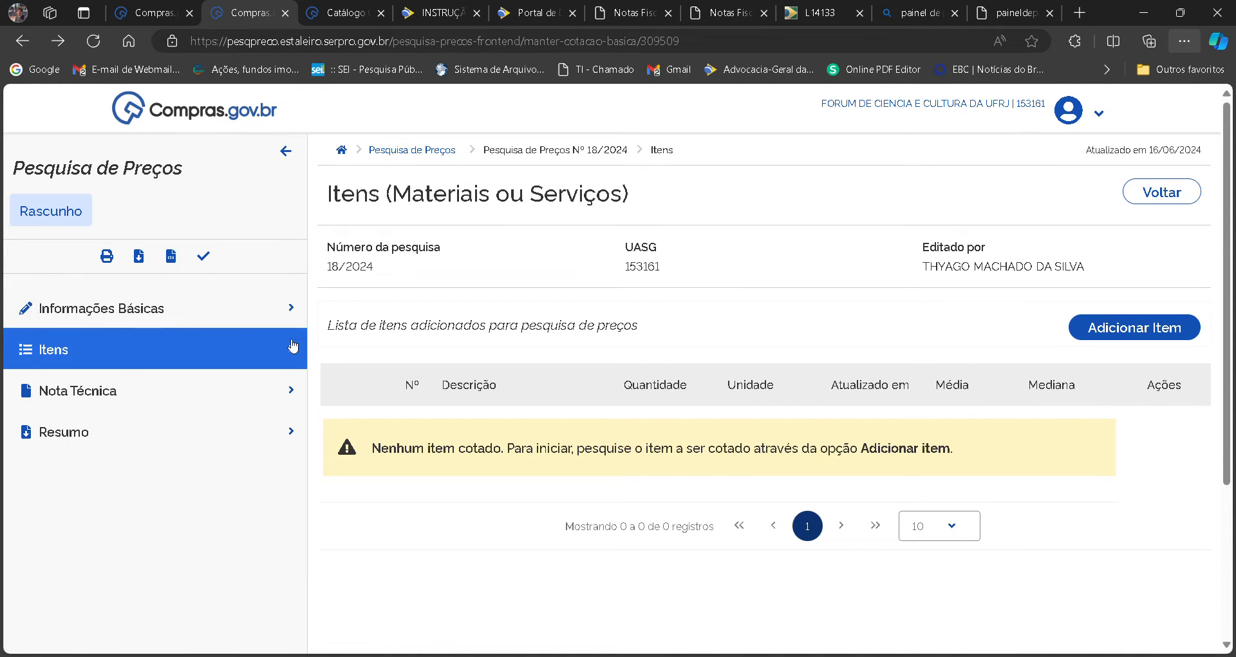
pyautogui.click(202, 331)
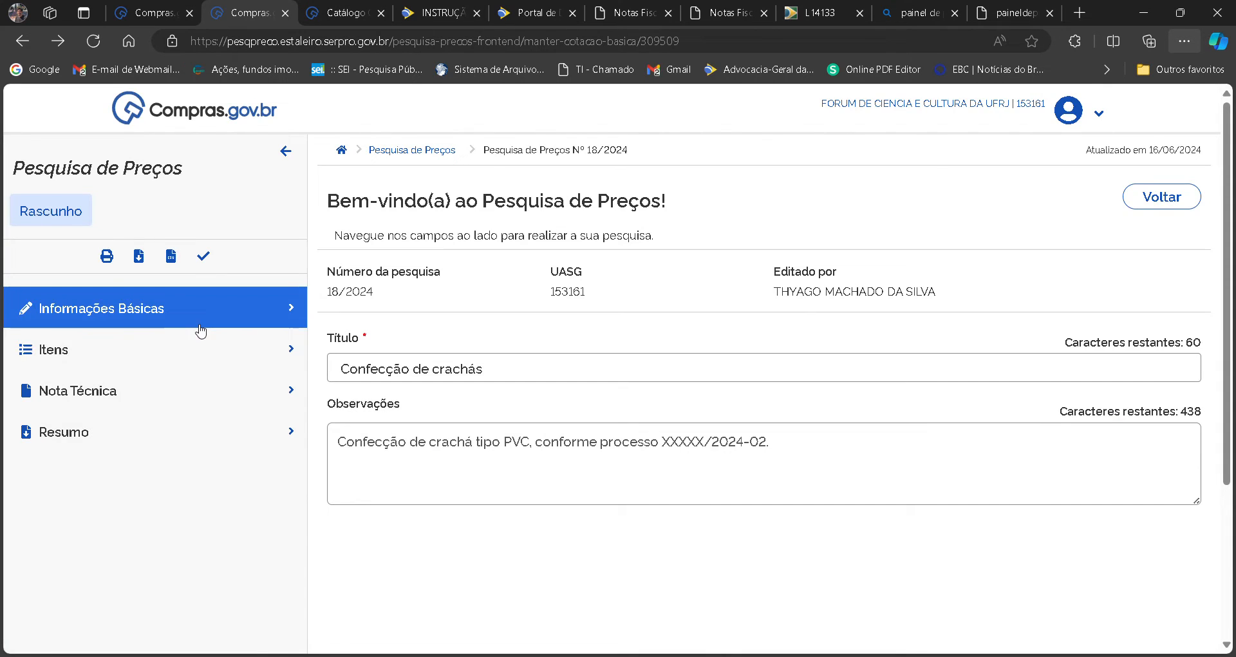
pyautogui.click(113, 350)
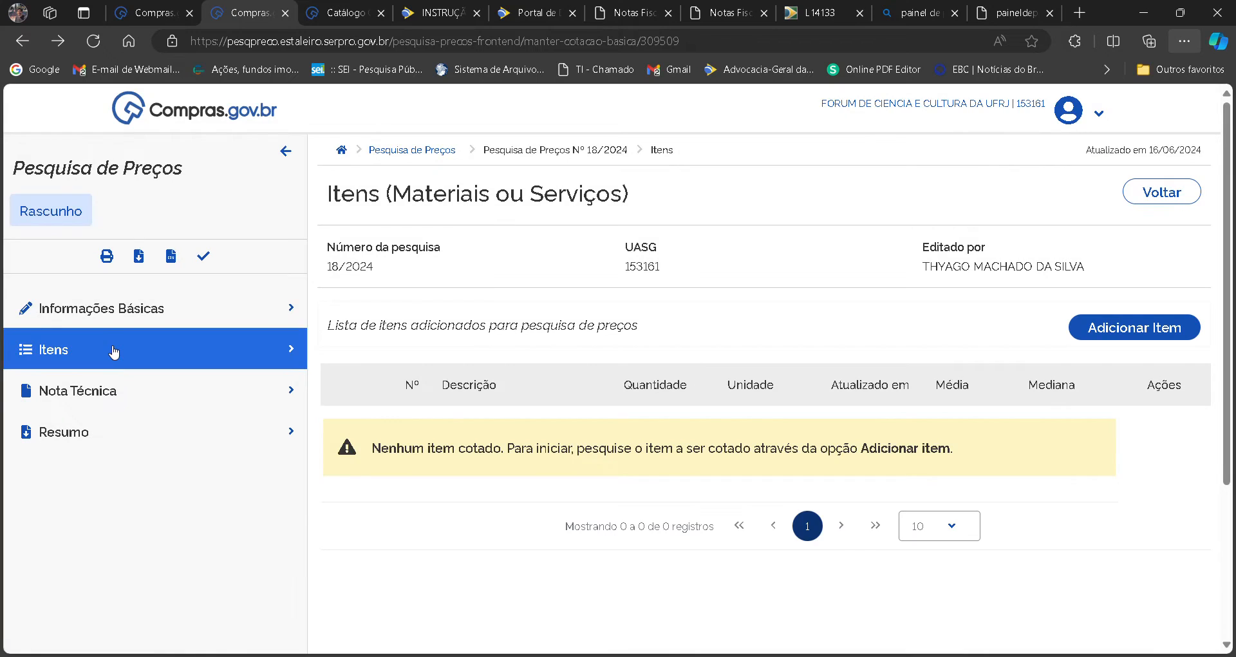
pyautogui.click(1110, 327)
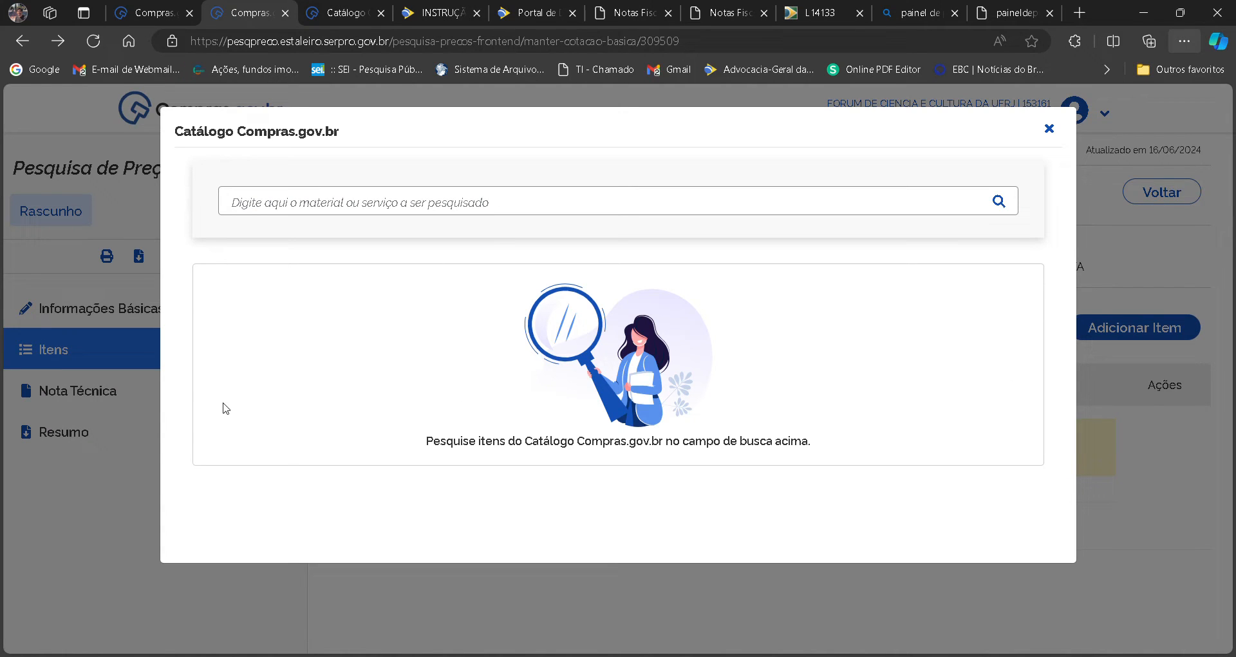
pyautogui.click(389, 212)
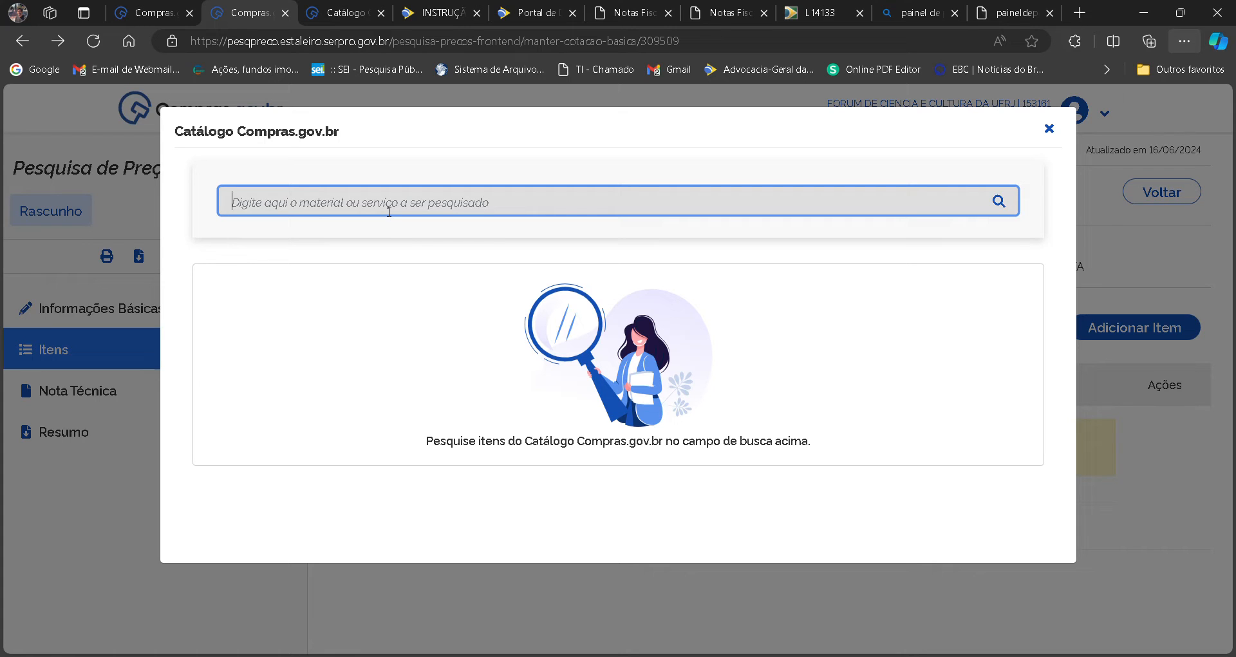
pyautogui.write('c')
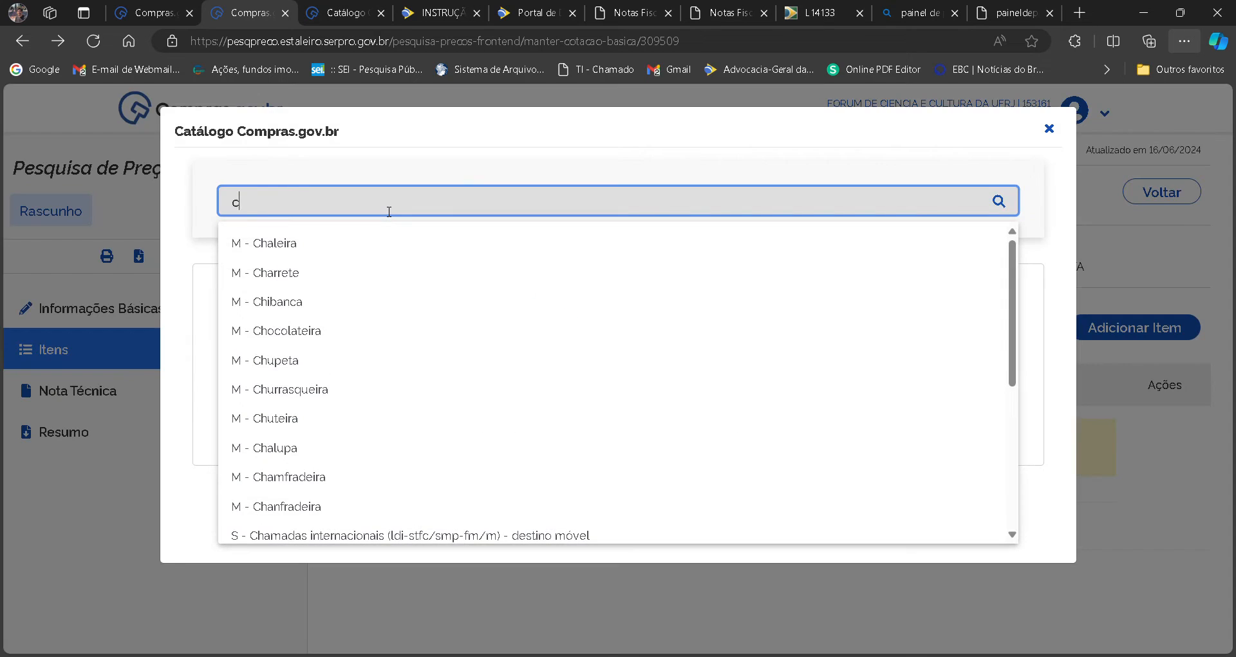
pyautogui.write('rachás')
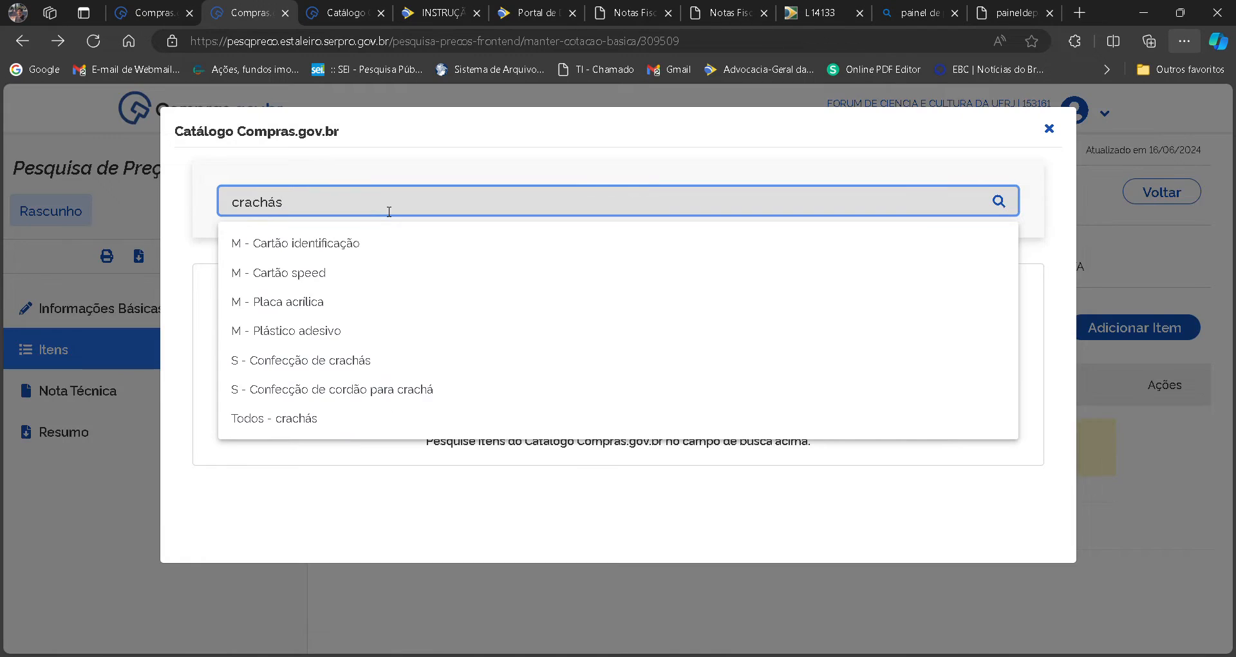
pyautogui.press('Return')
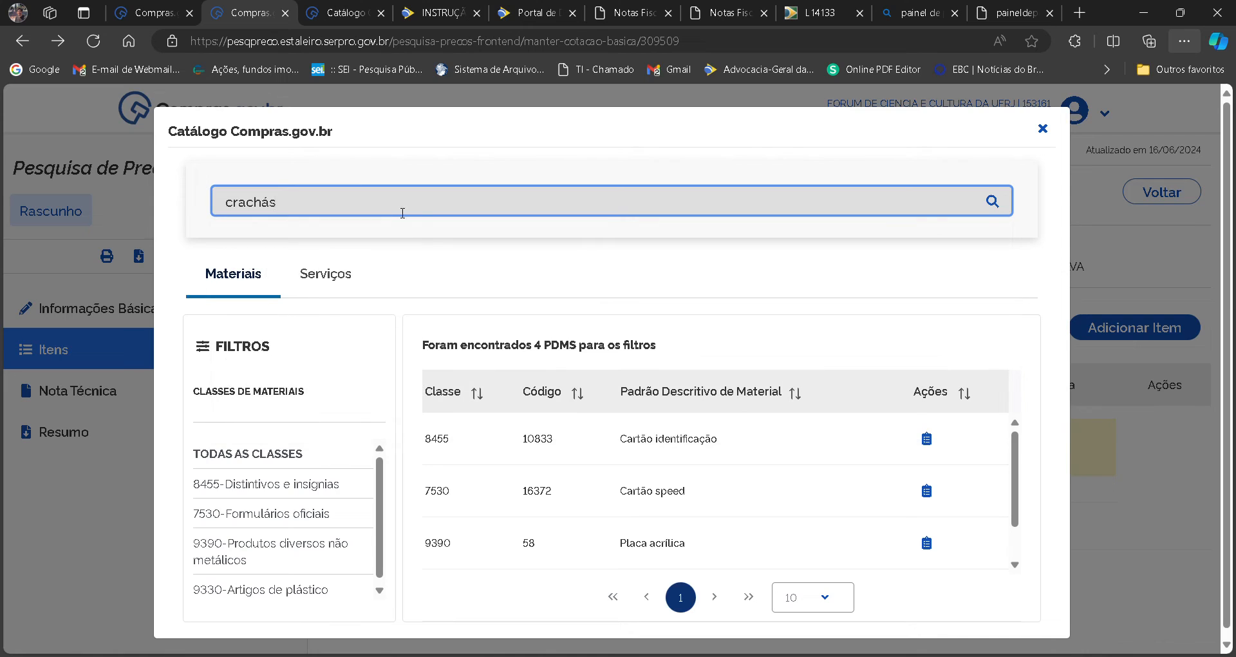
# Add the service 10111 - Confecção de crachás from the catalogue as an item with quantity 150 and unit UNIDADE.
pyautogui.click(329, 276)
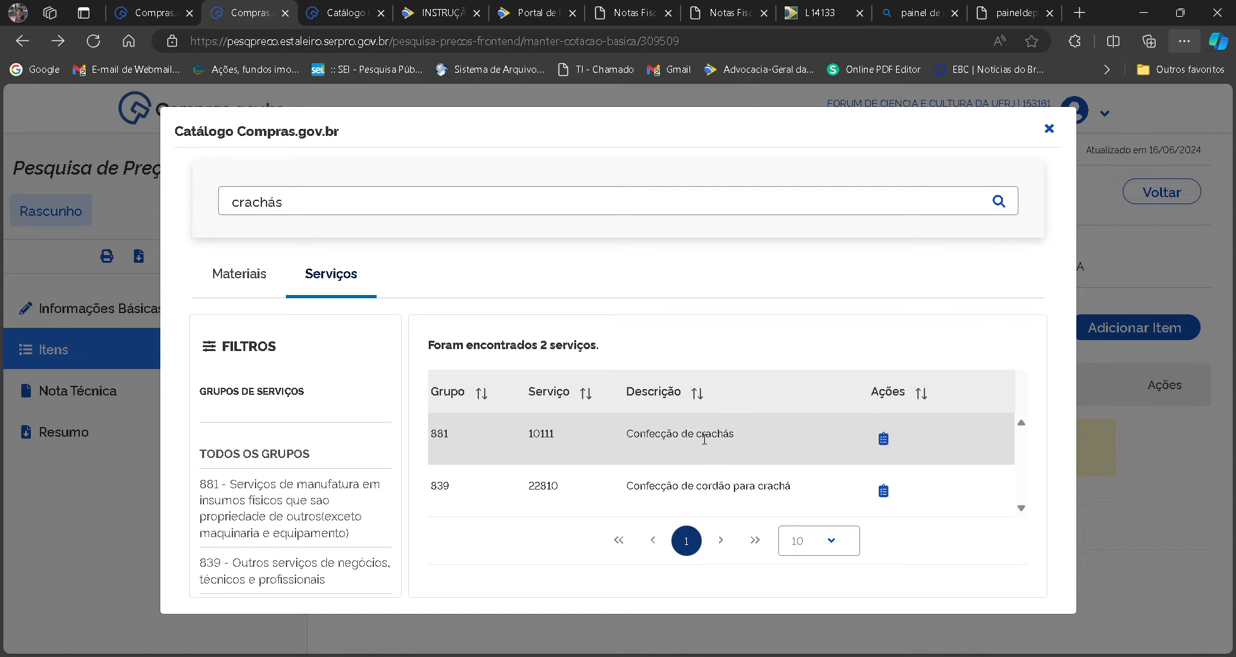
pyautogui.click(885, 439)
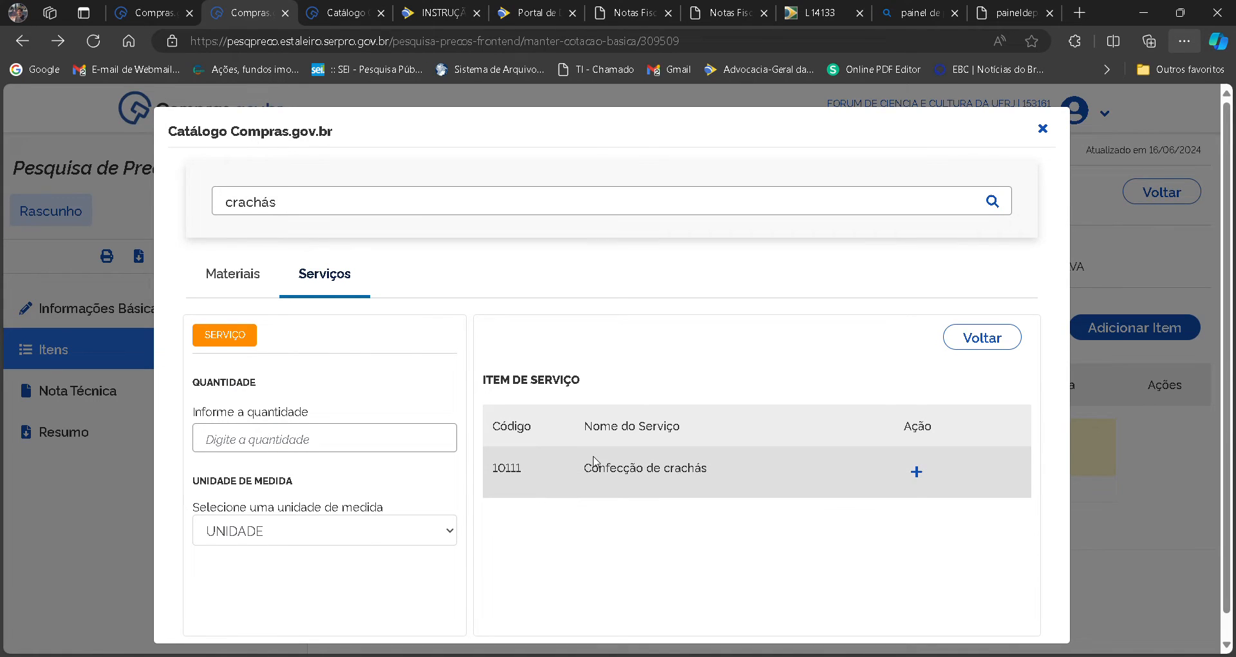
pyautogui.click(361, 449)
pyautogui.write('150')
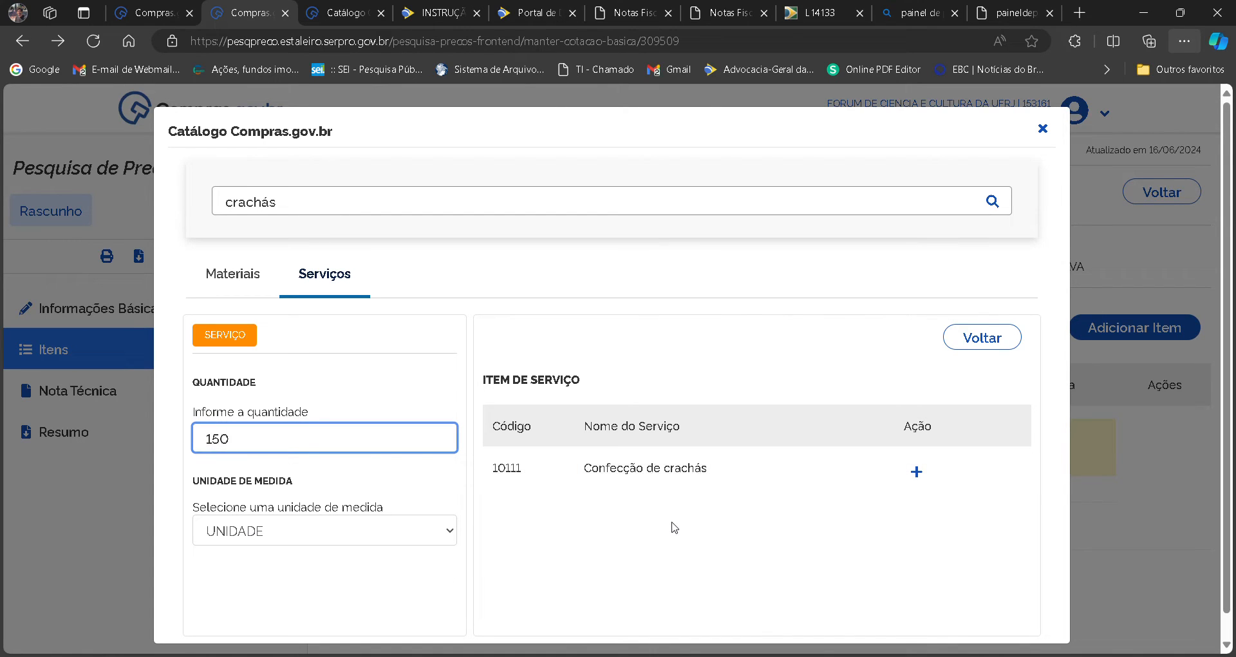
pyautogui.click(928, 478)
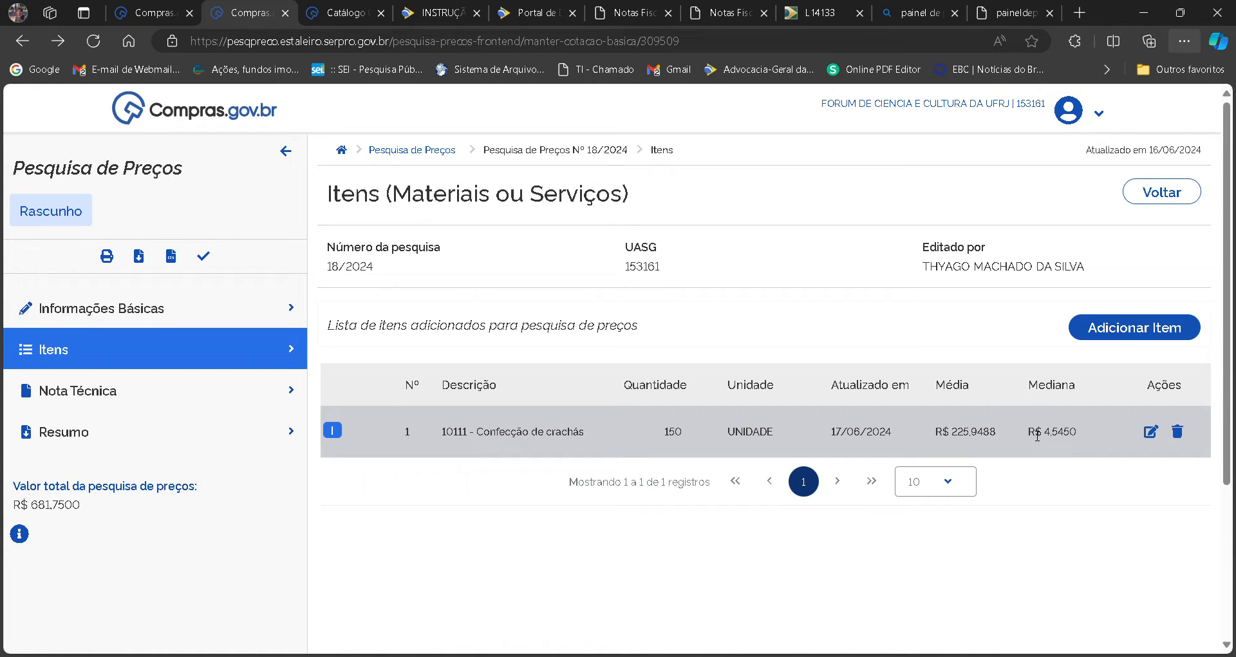
# Open the Confecção de crachás item for editing, dismiss the notice, and sort its quotes by unit price from highest to lowest.
pyautogui.click(1151, 433)
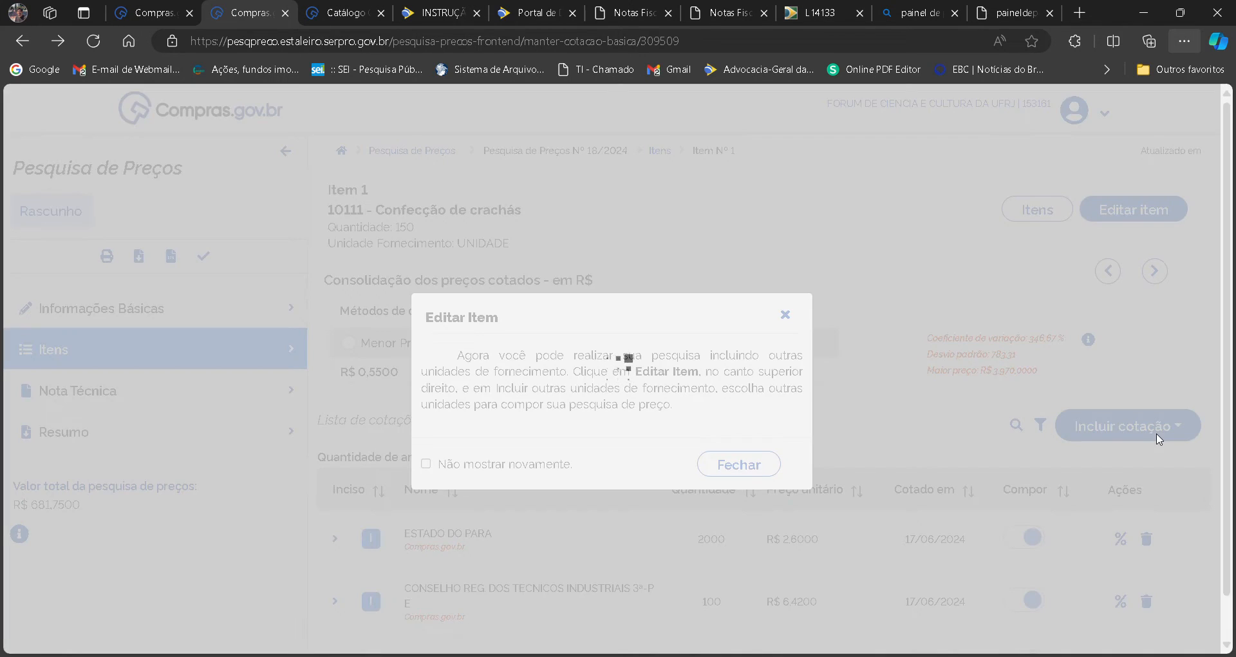
pyautogui.click(763, 462)
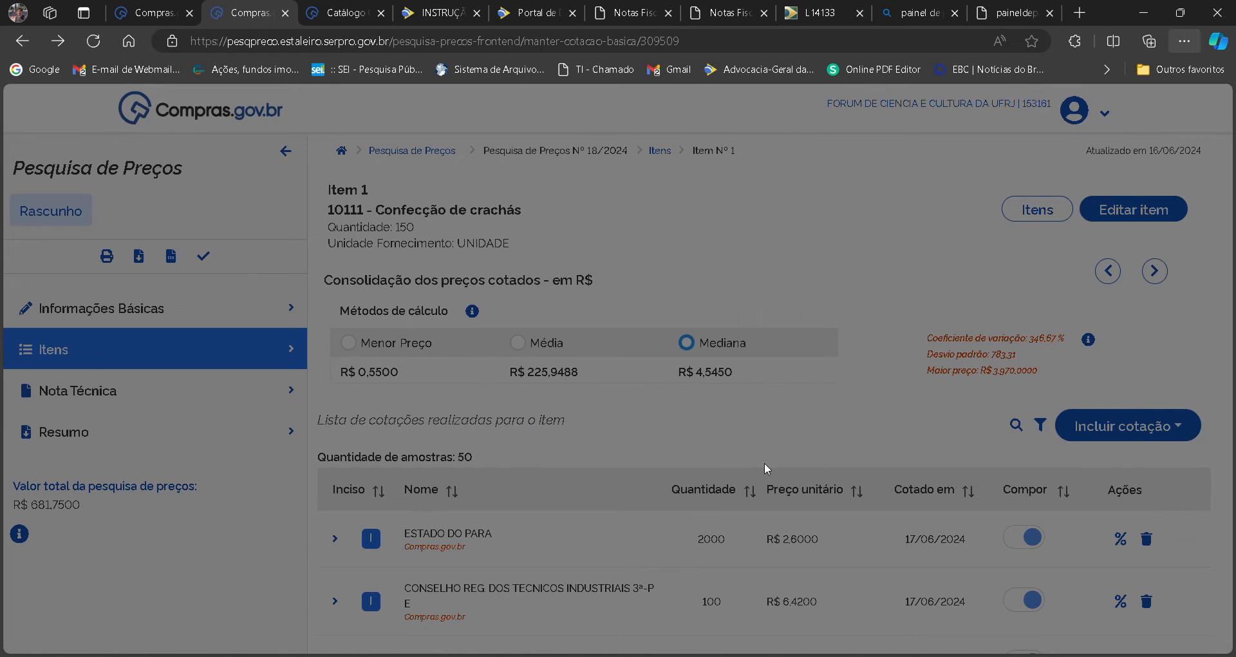
pyautogui.scroll(-3, 1228, 336)
pyautogui.moveTo(1228, 336); pyautogui.dragTo(1232, 287)
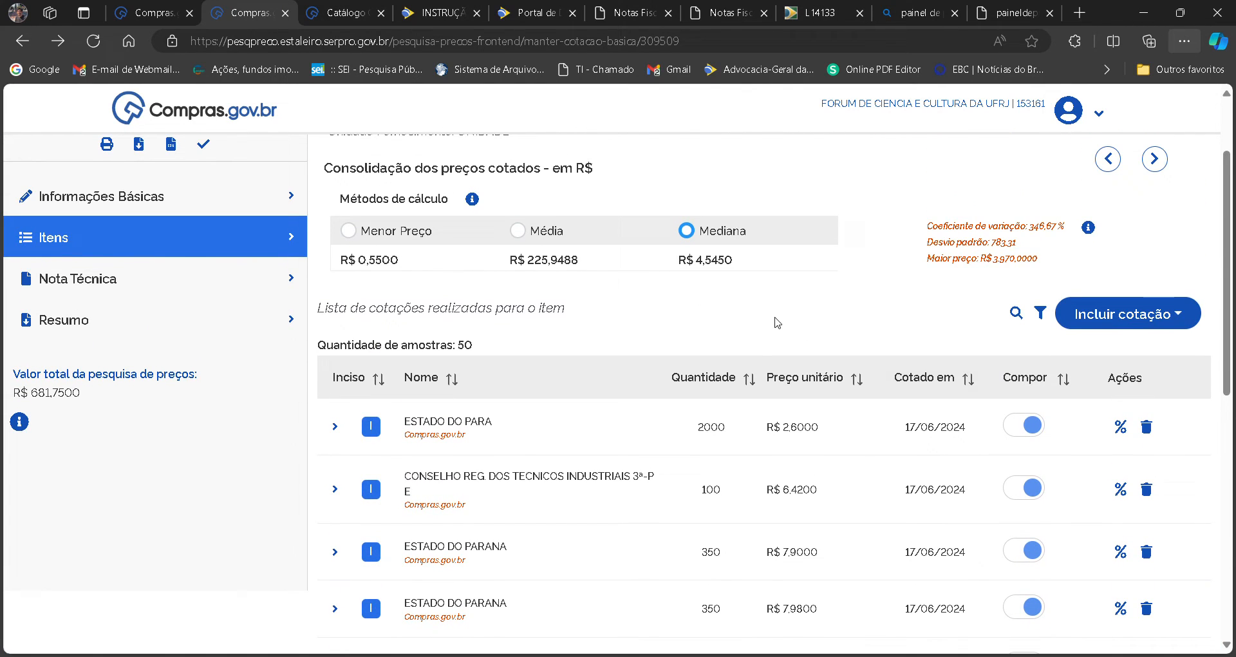
pyautogui.click(803, 378)
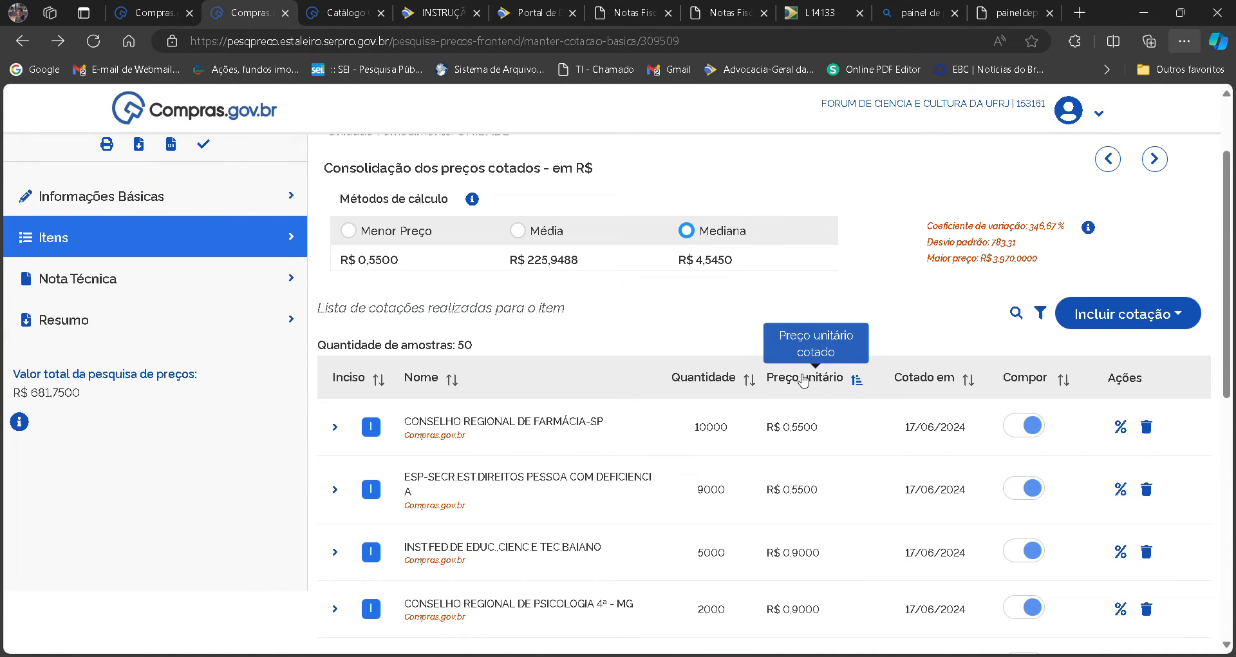
pyautogui.click(803, 379)
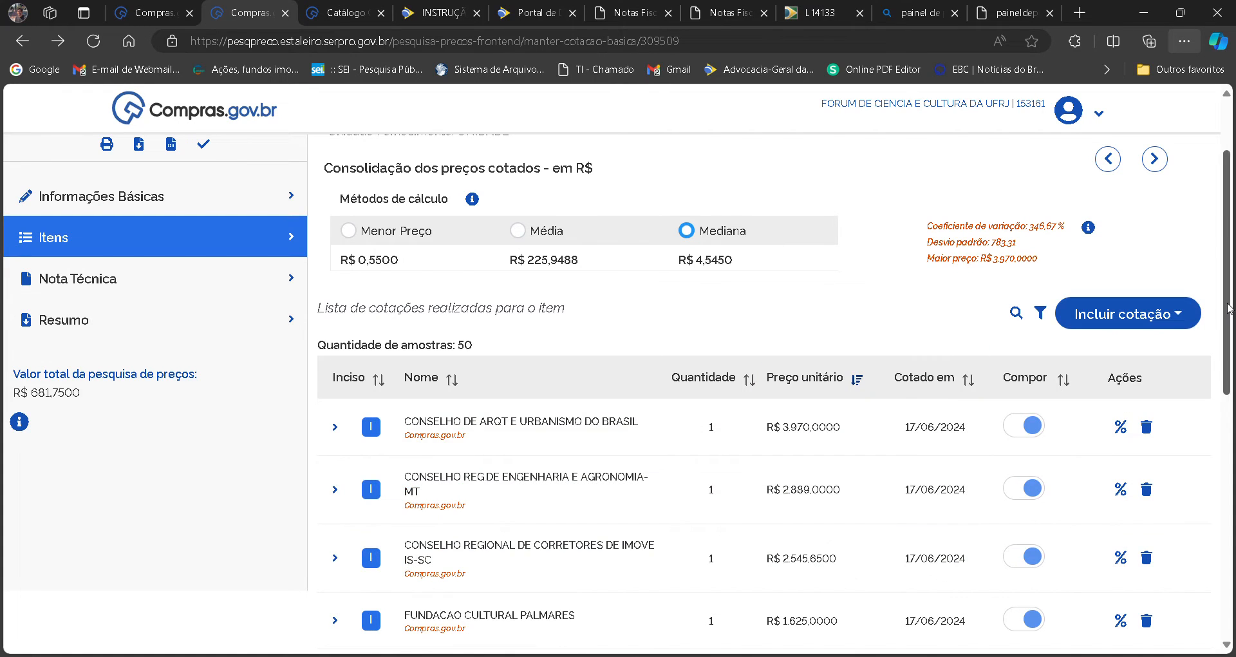
pyautogui.moveTo(1230, 307); pyautogui.dragTo(1230, 330)
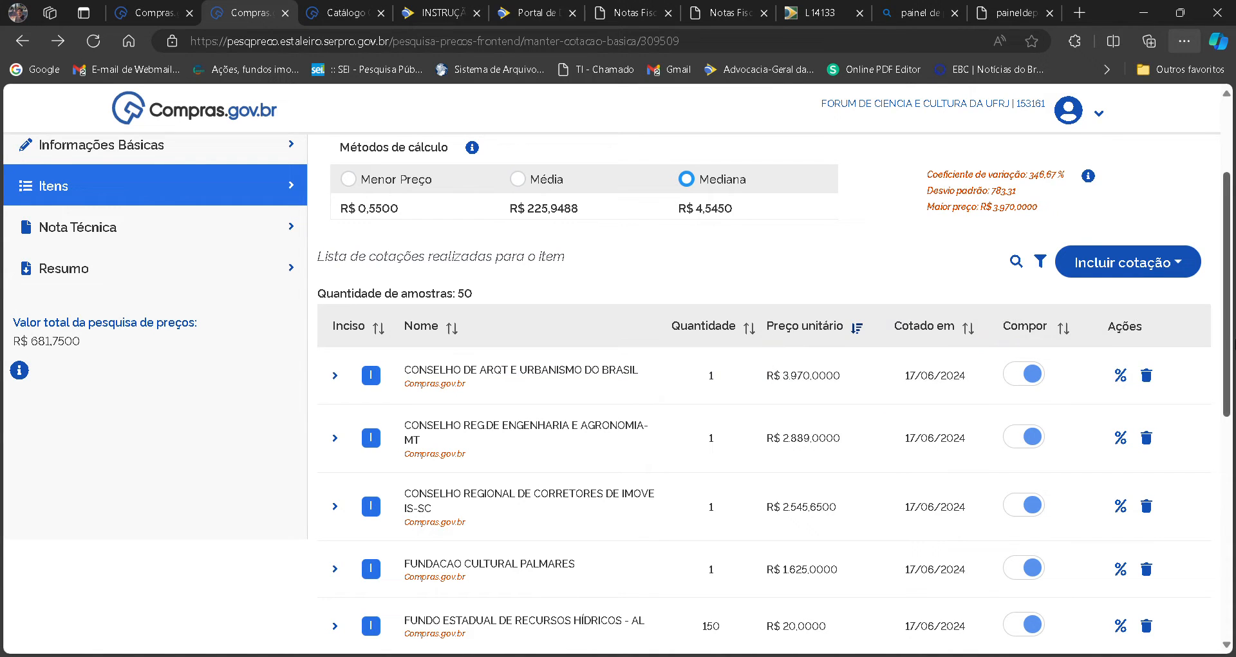
pyautogui.scroll(3, 1227, 258)
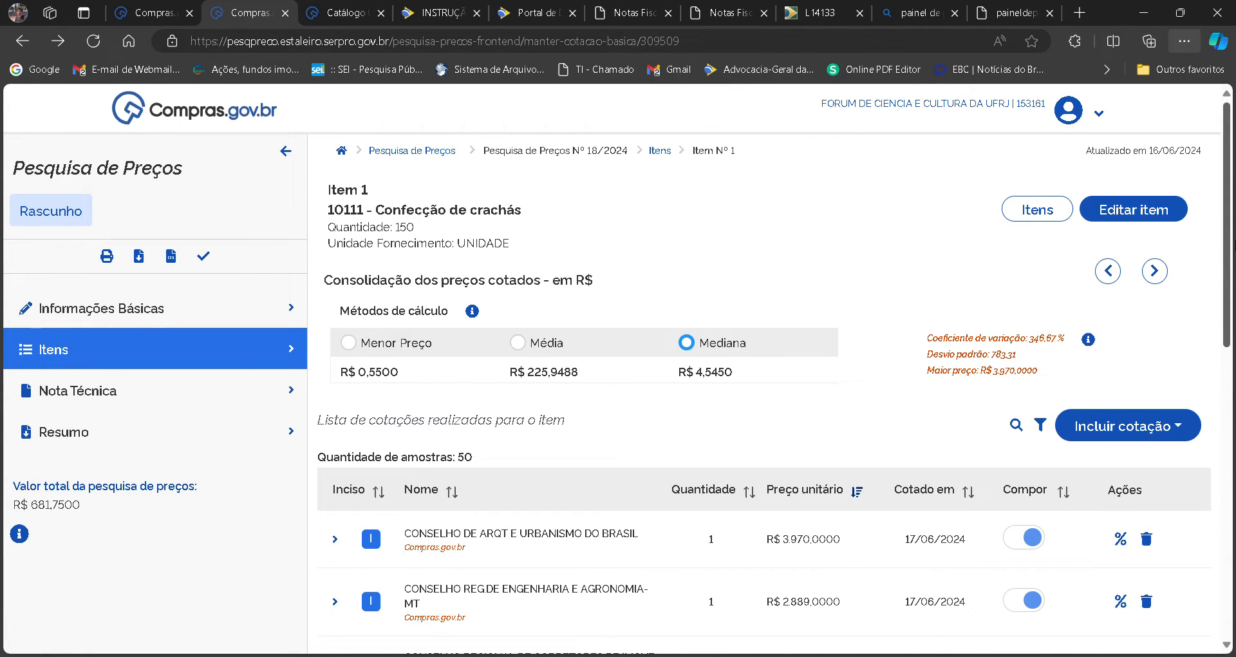
pyautogui.scroll(-3, 1226, 257)
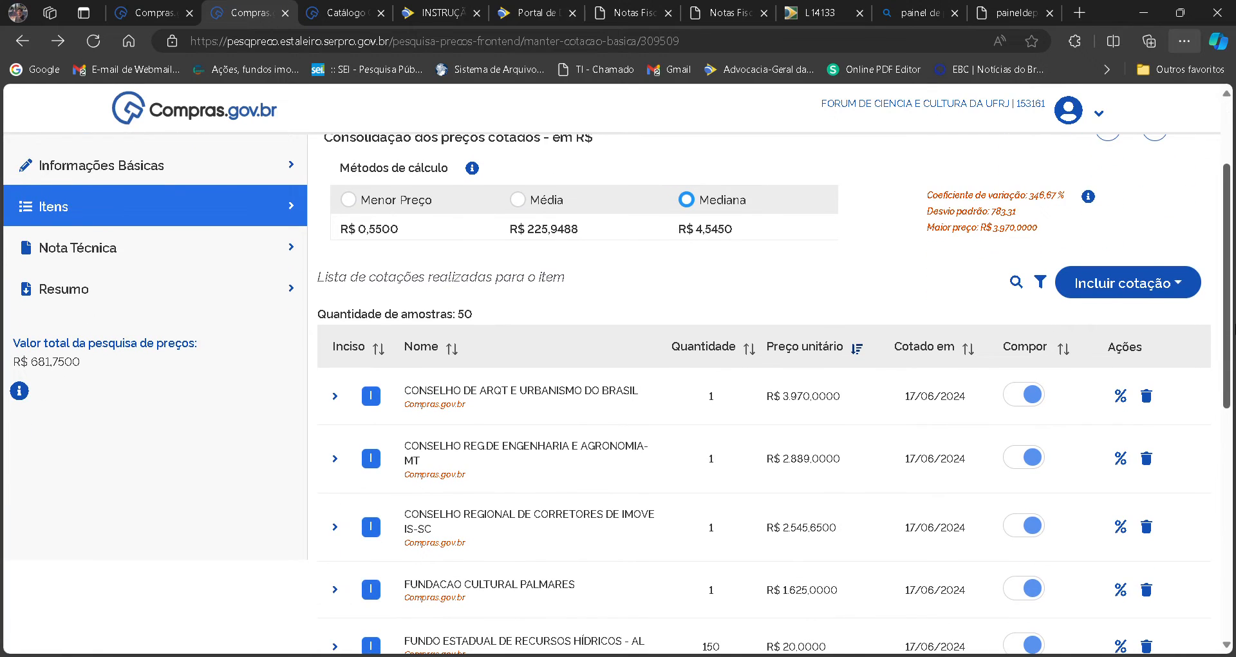
pyautogui.scroll(-1, 616, 394)
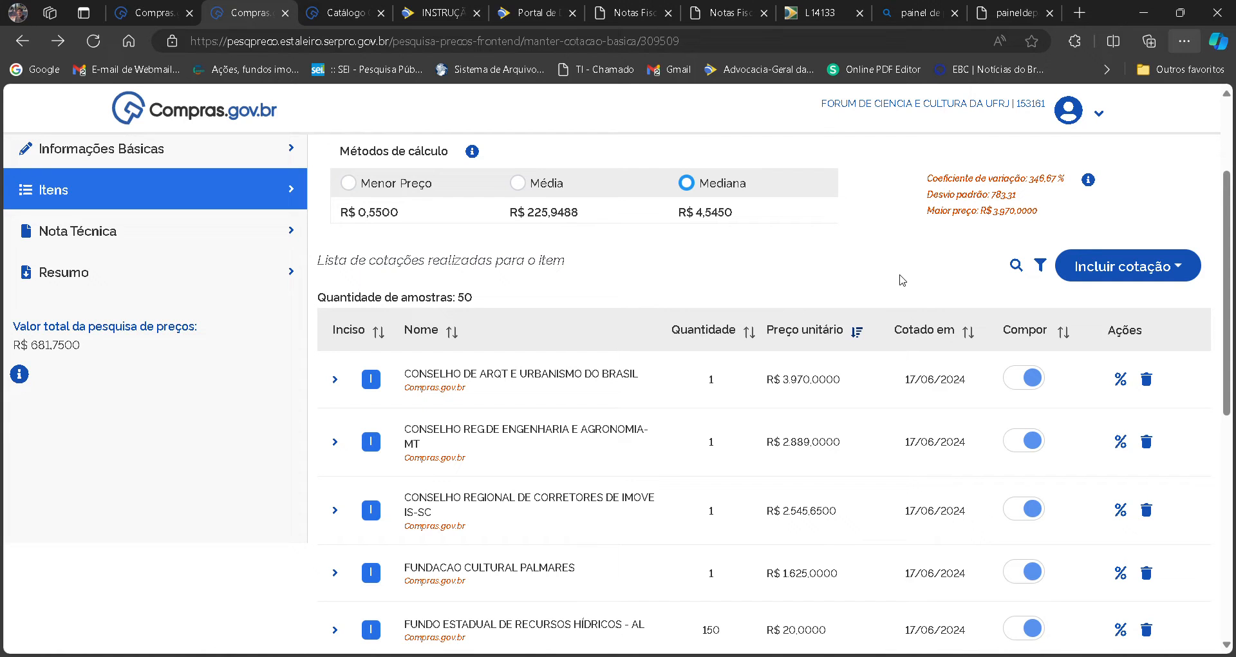
# Switch to the IN 65/2021 page and review Art. 5º, highlighting incisos I, II and IV and the § 1º priority rule.
pyautogui.click(425, 8)
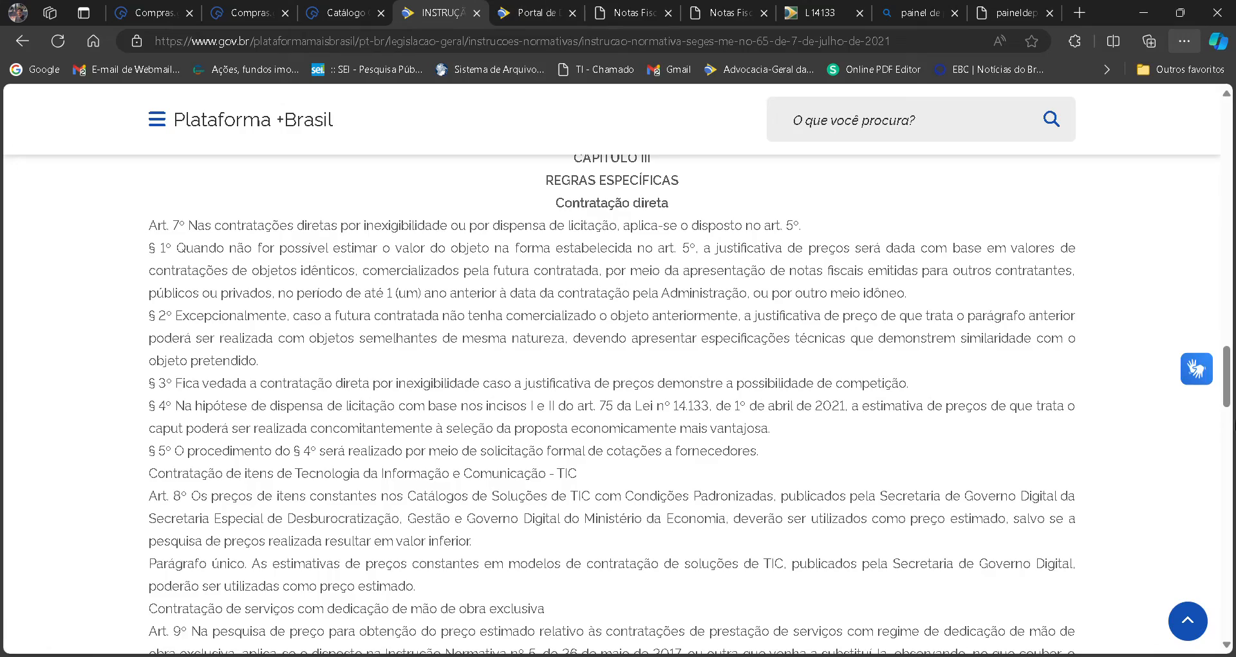
pyautogui.moveTo(1229, 392); pyautogui.dragTo(1234, 280)
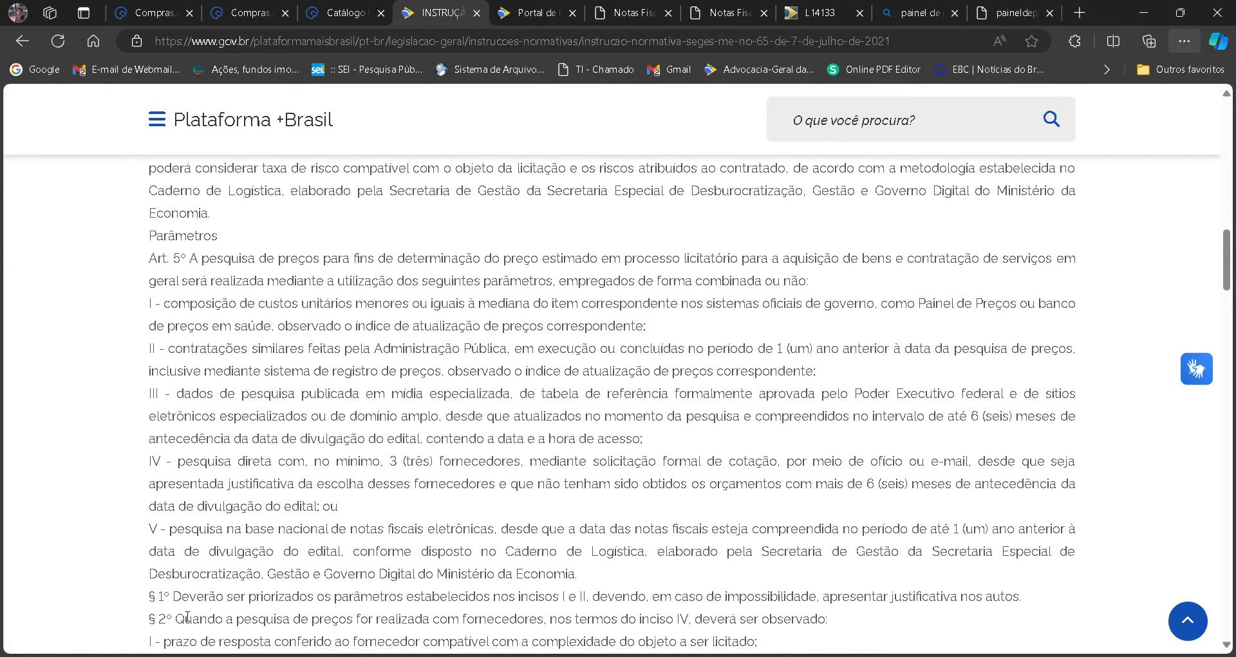
pyautogui.moveTo(173, 597); pyautogui.dragTo(609, 603)
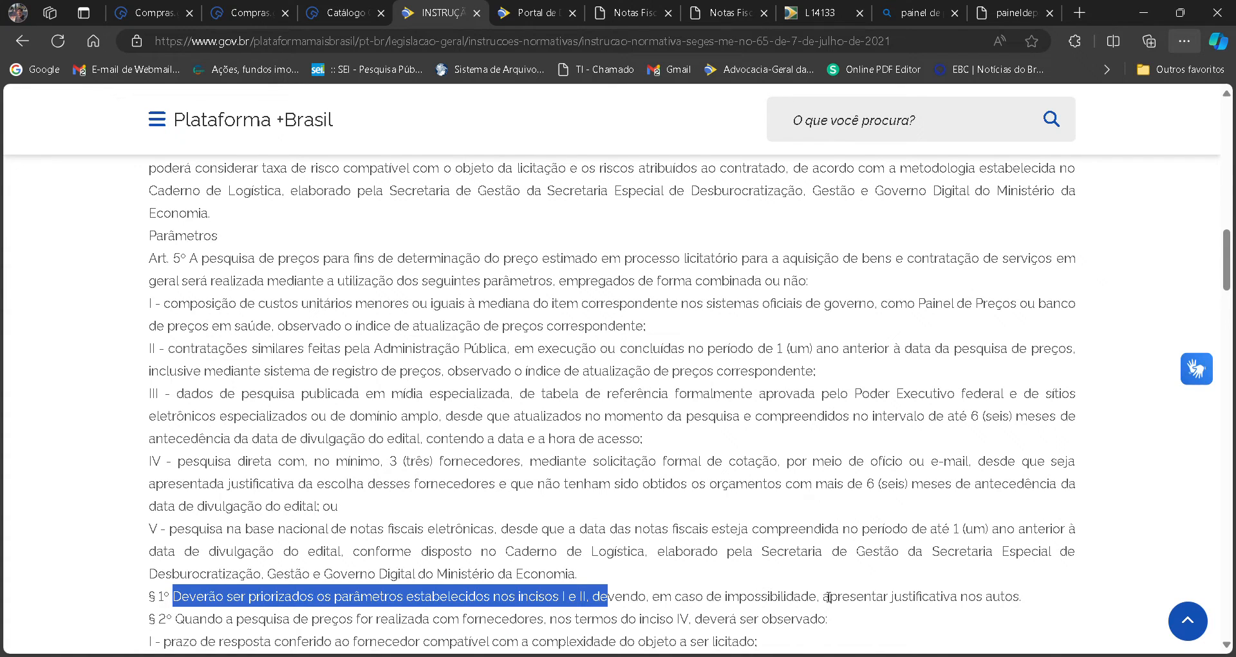
pyautogui.moveTo(650, 596); pyautogui.dragTo(1024, 594)
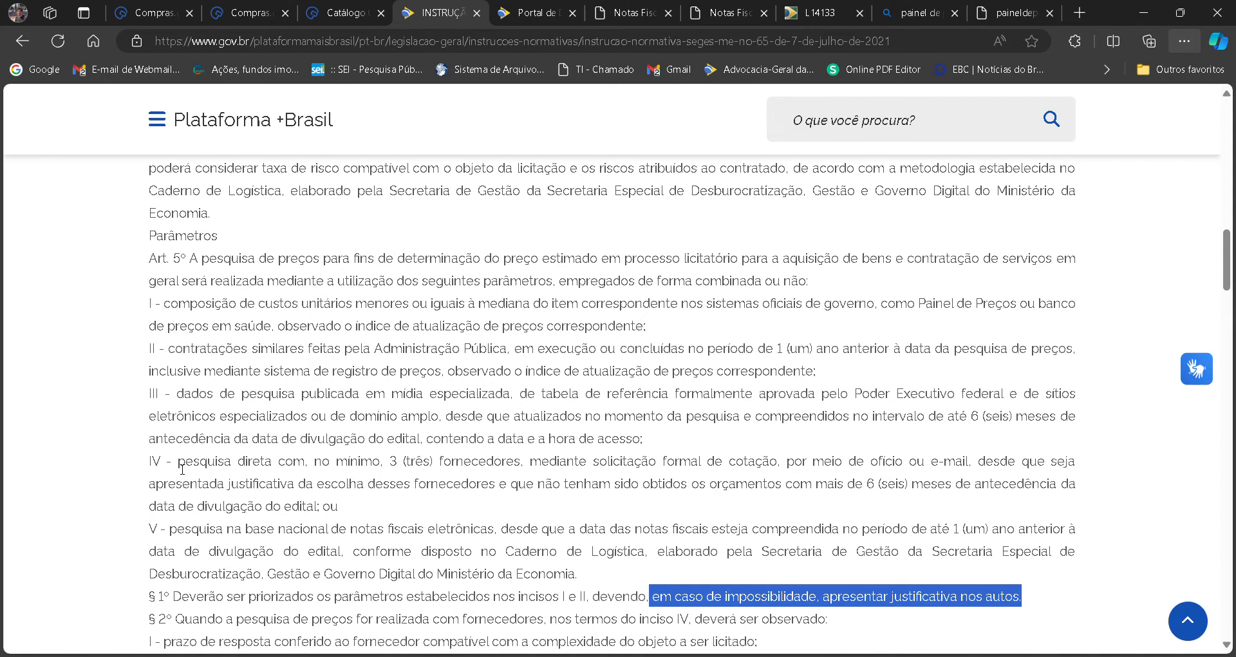
pyautogui.moveTo(182, 469); pyautogui.dragTo(294, 519)
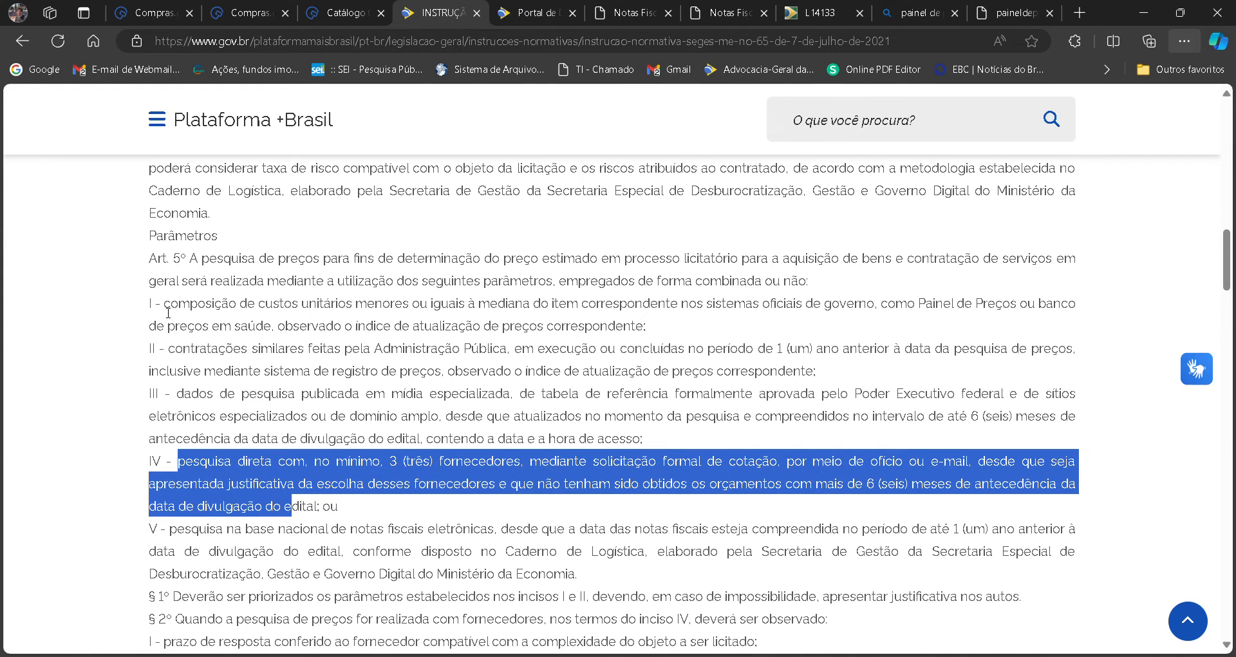
pyautogui.moveTo(163, 305); pyautogui.dragTo(834, 379)
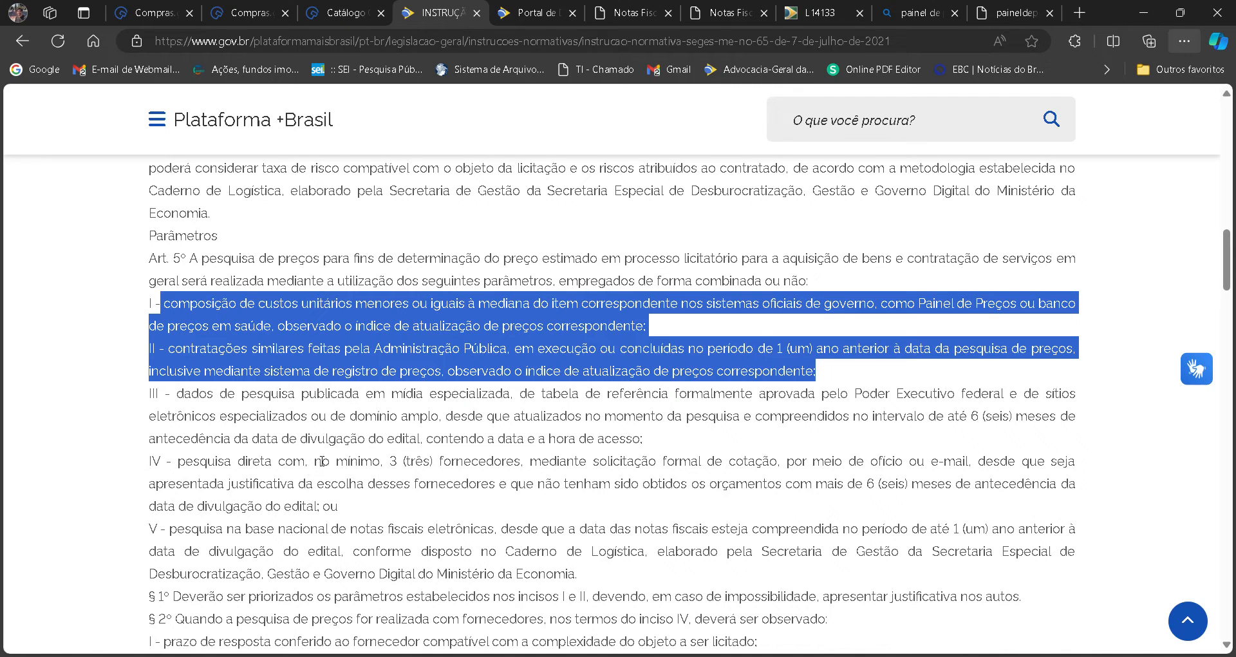
pyautogui.moveTo(166, 463); pyautogui.dragTo(338, 502)
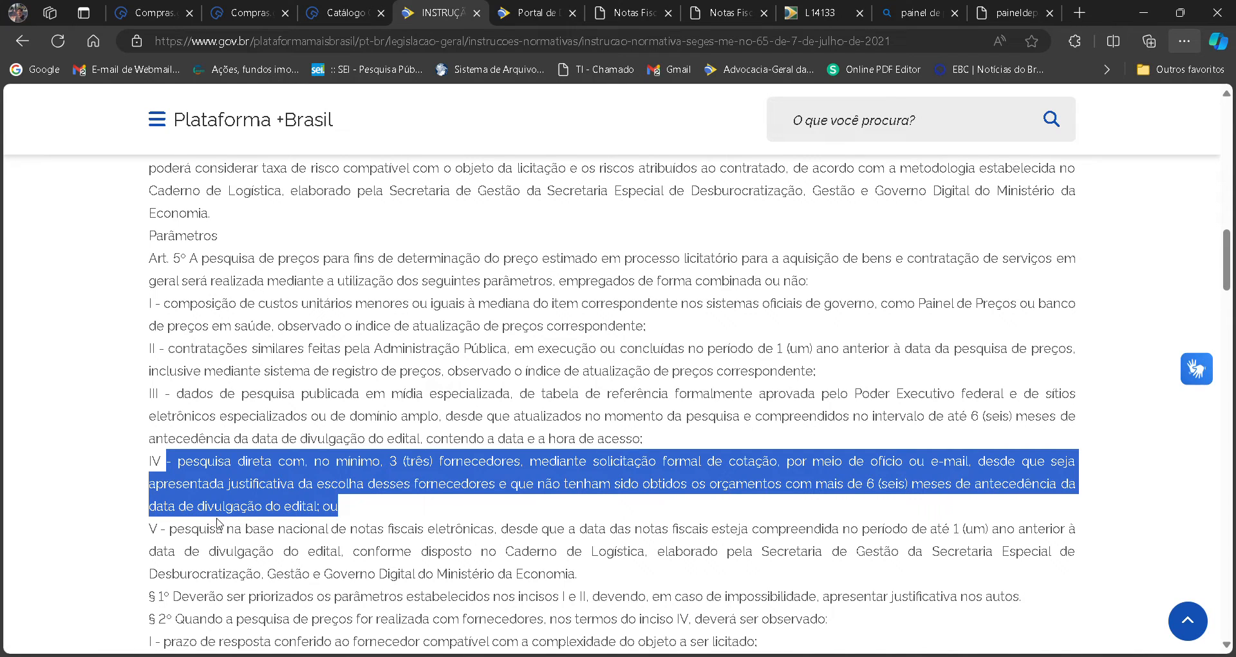
pyautogui.click(223, 423)
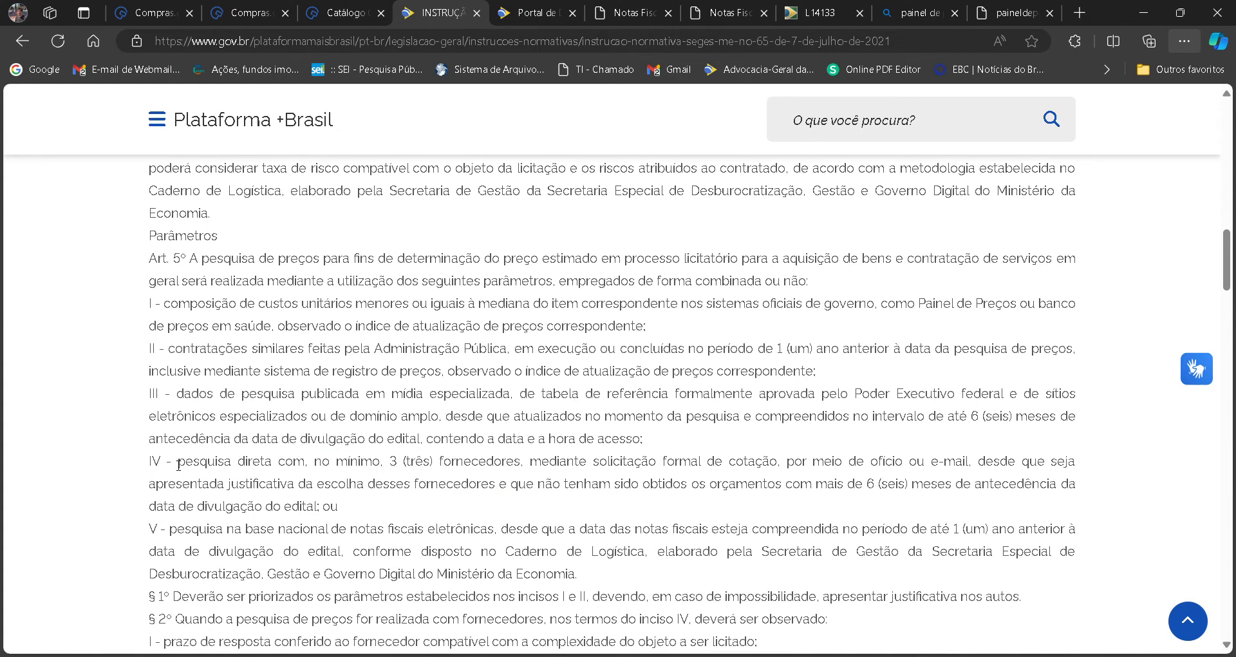
pyautogui.moveTo(177, 465); pyautogui.dragTo(329, 505)
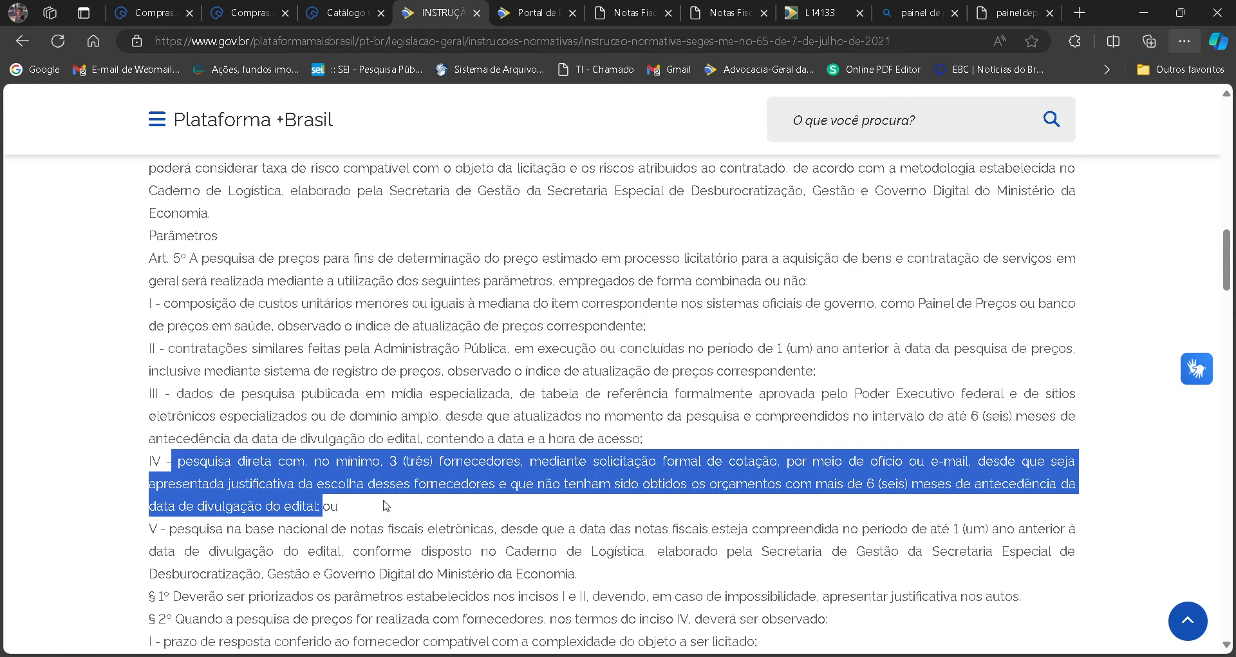
pyautogui.click(426, 509)
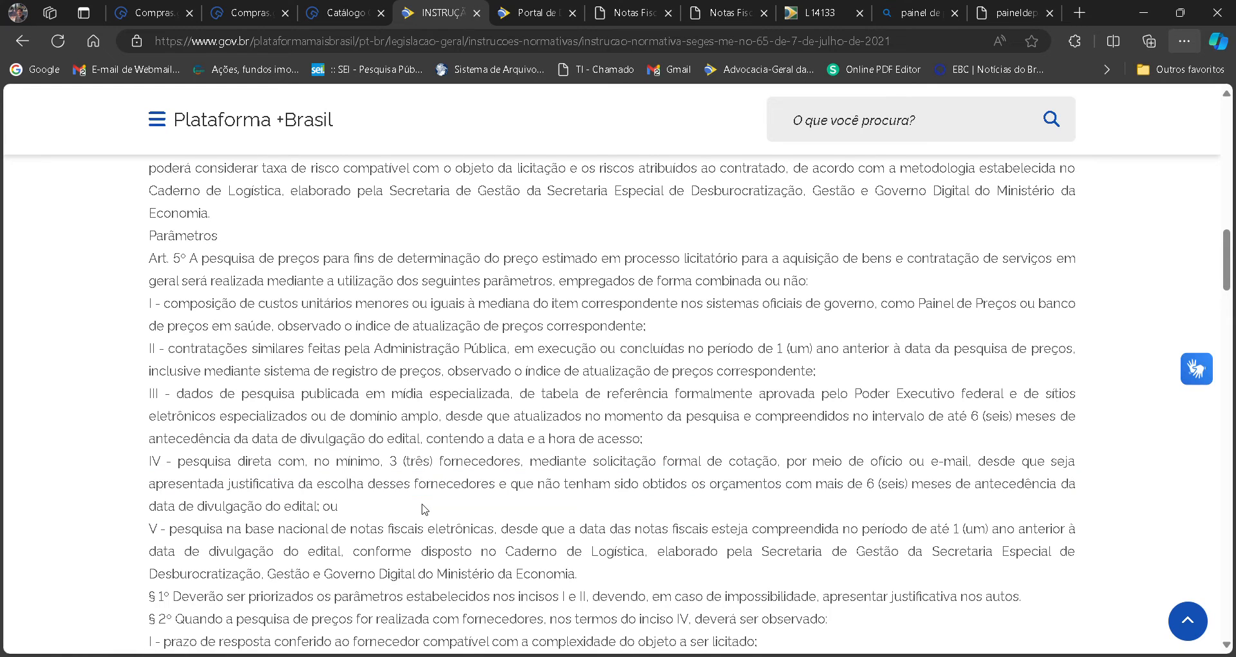
# Back in the survey, exclude the four quotes from R$ 1.625,0000 to R$ 3.970,0000 from the composition and sort by ascending unit price.
pyautogui.click(250, 13)
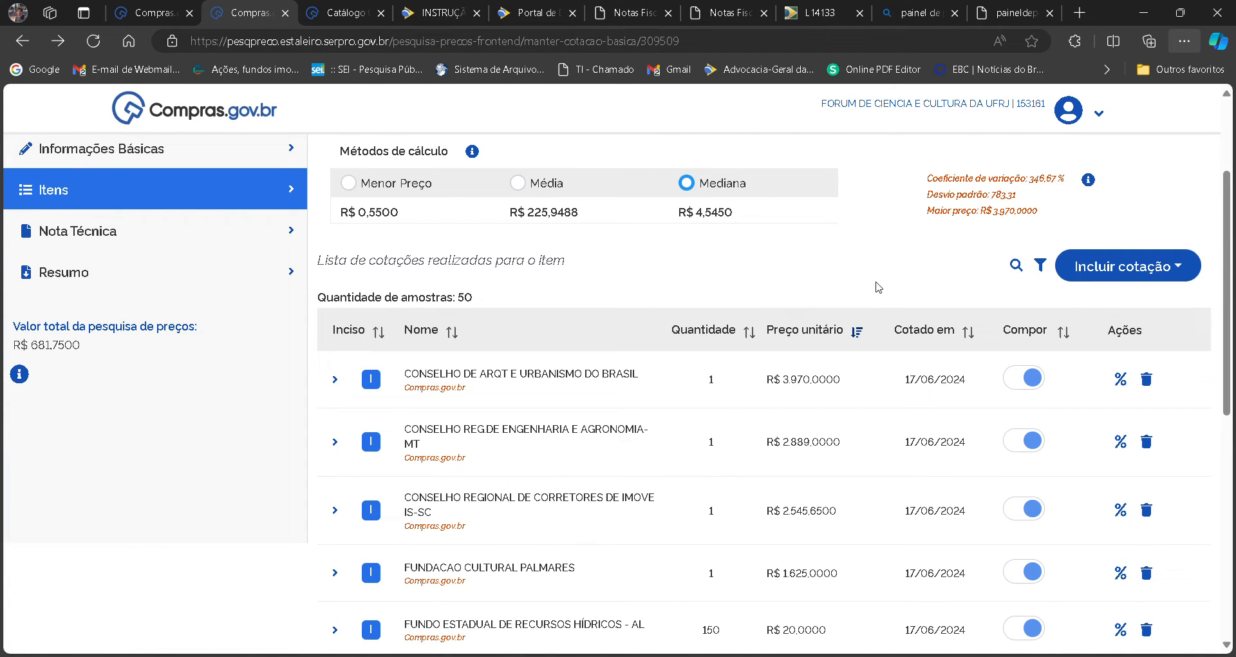
pyautogui.click(1033, 379)
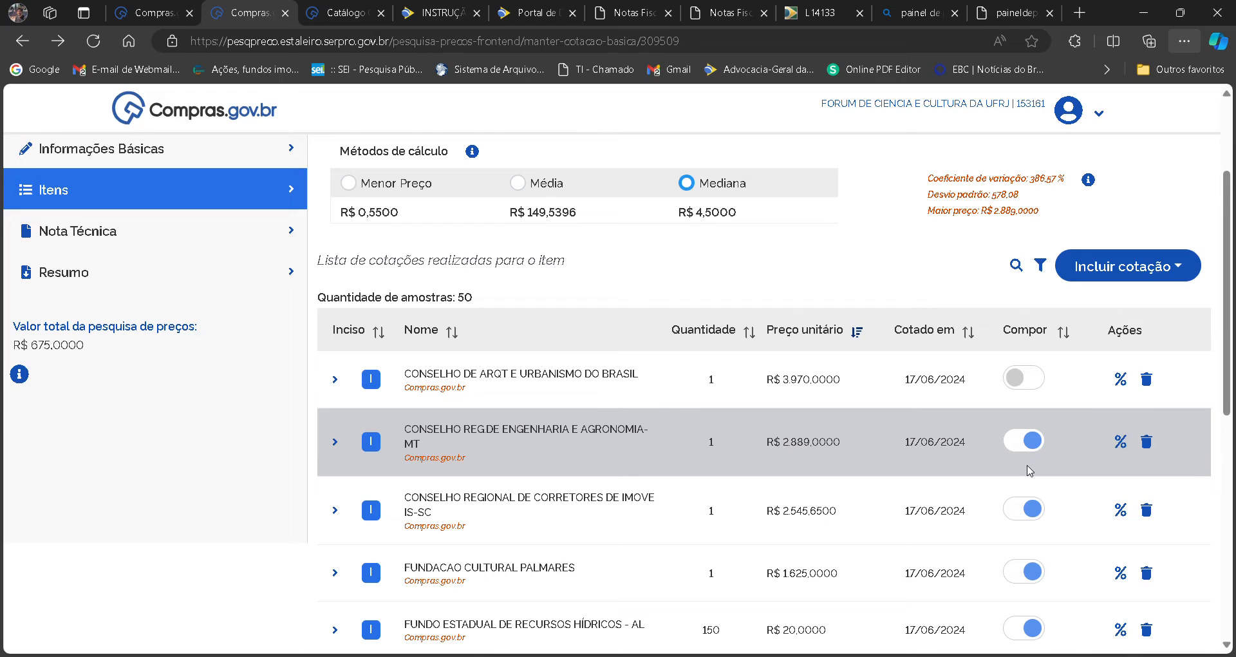
pyautogui.click(1035, 447)
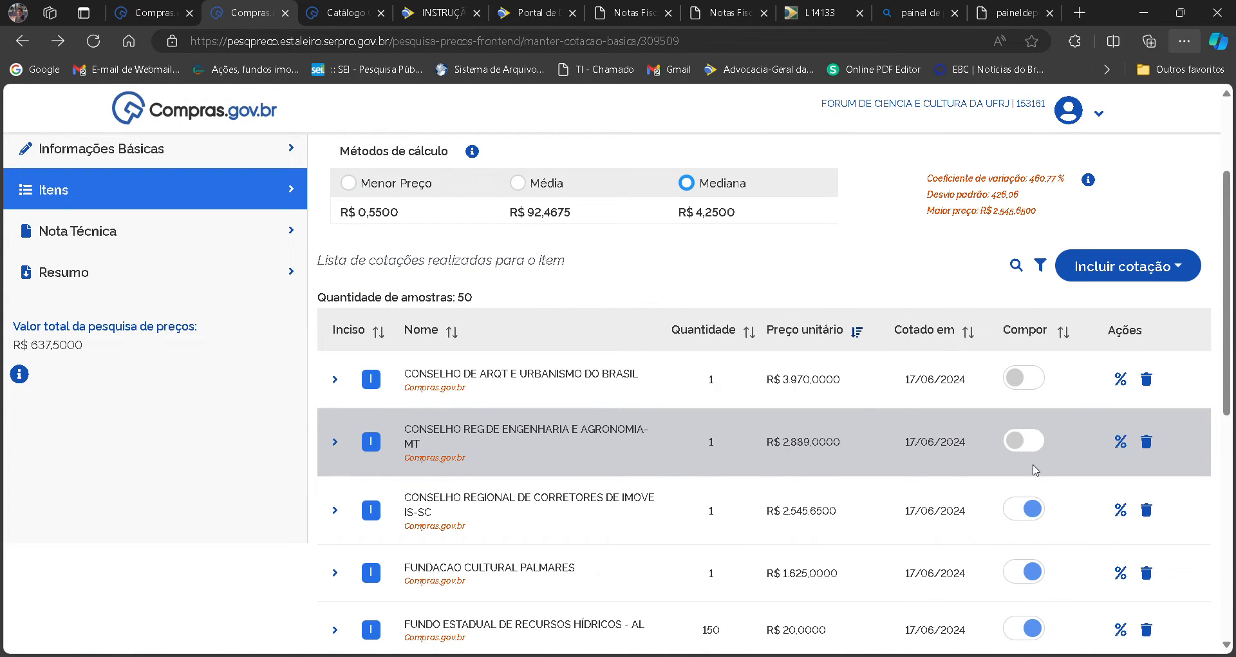
pyautogui.click(1028, 508)
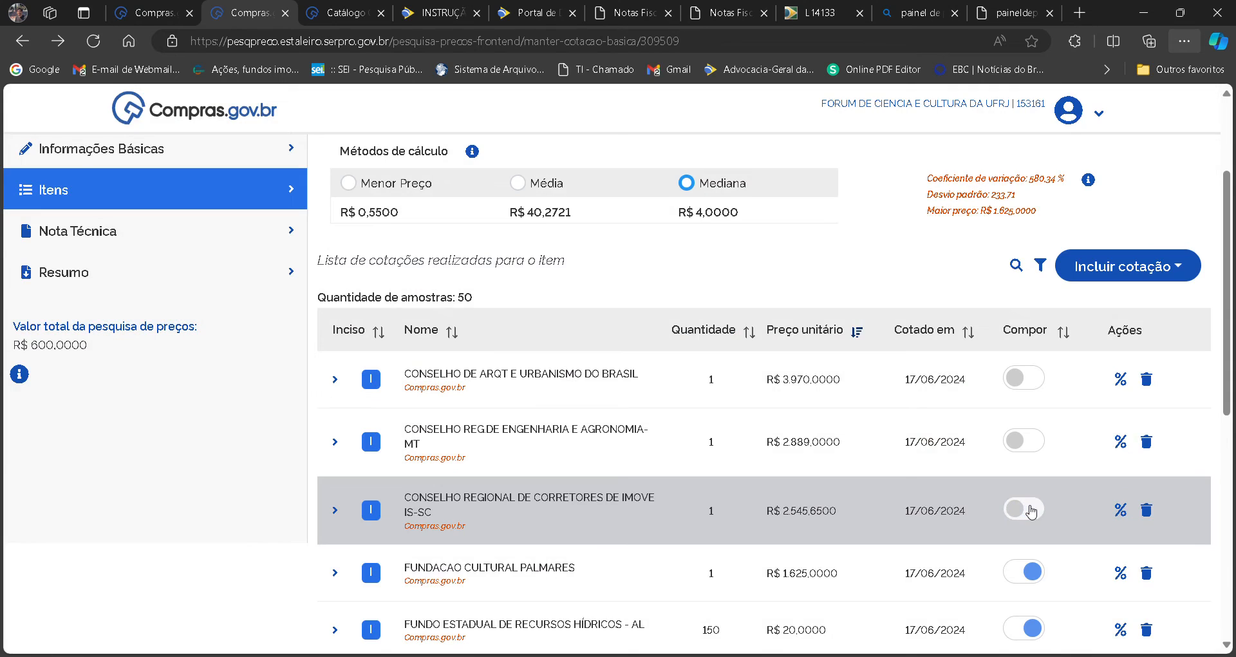
pyautogui.click(1029, 570)
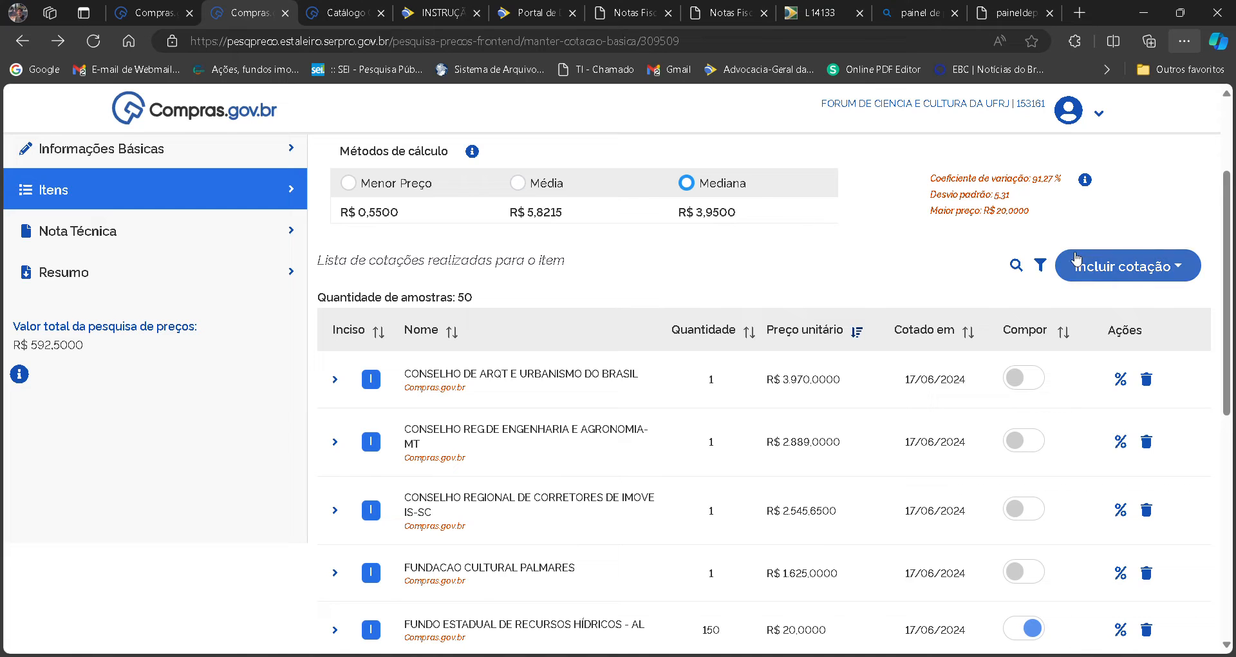
pyautogui.moveTo(1227, 279)
pyautogui.mouseDown()
pyautogui.moveTo(1231, 505)
pyautogui.moveTo(1234, 285)
pyautogui.mouseUp()
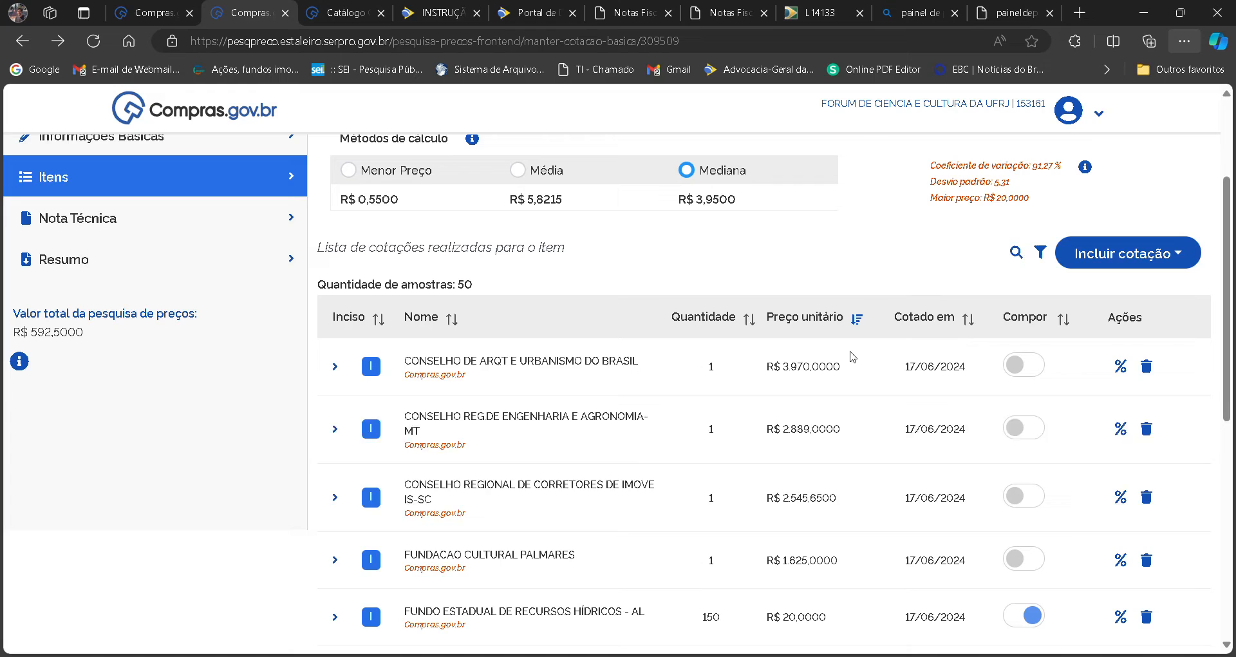
pyautogui.click(821, 316)
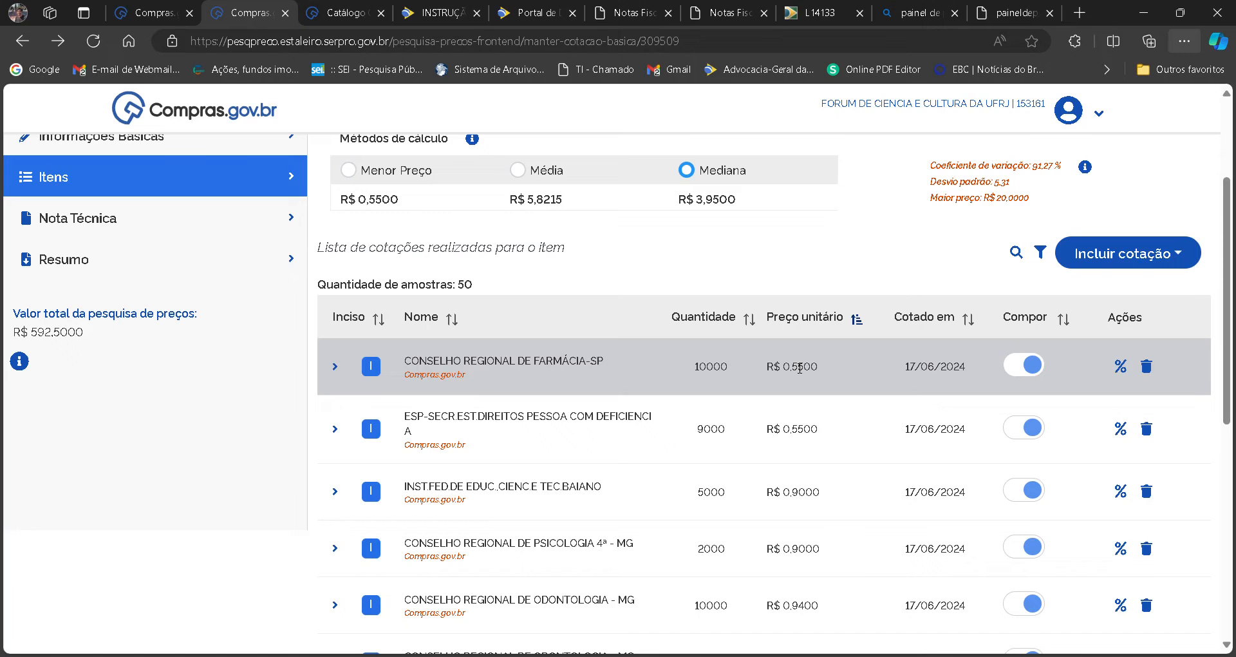
# Open the Compras.gov.br price search refinement for the item and examine the research period's start date, end date and months options.
pyautogui.click(1017, 254)
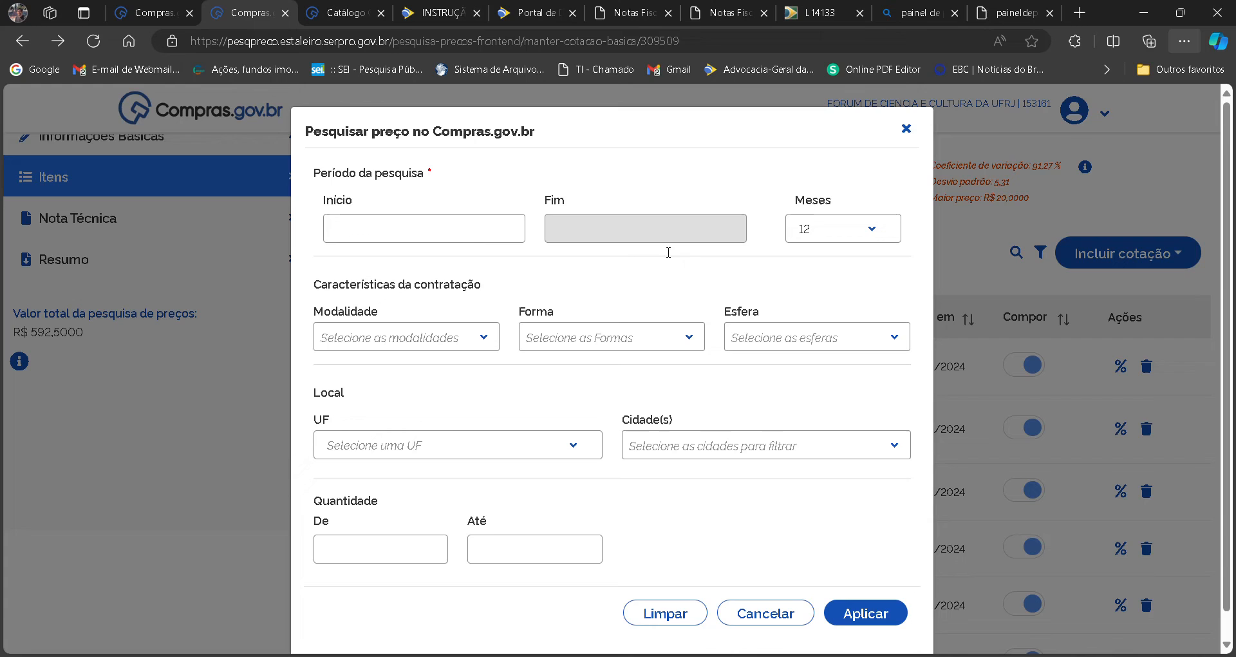
pyautogui.click(482, 230)
pyautogui.click(561, 230)
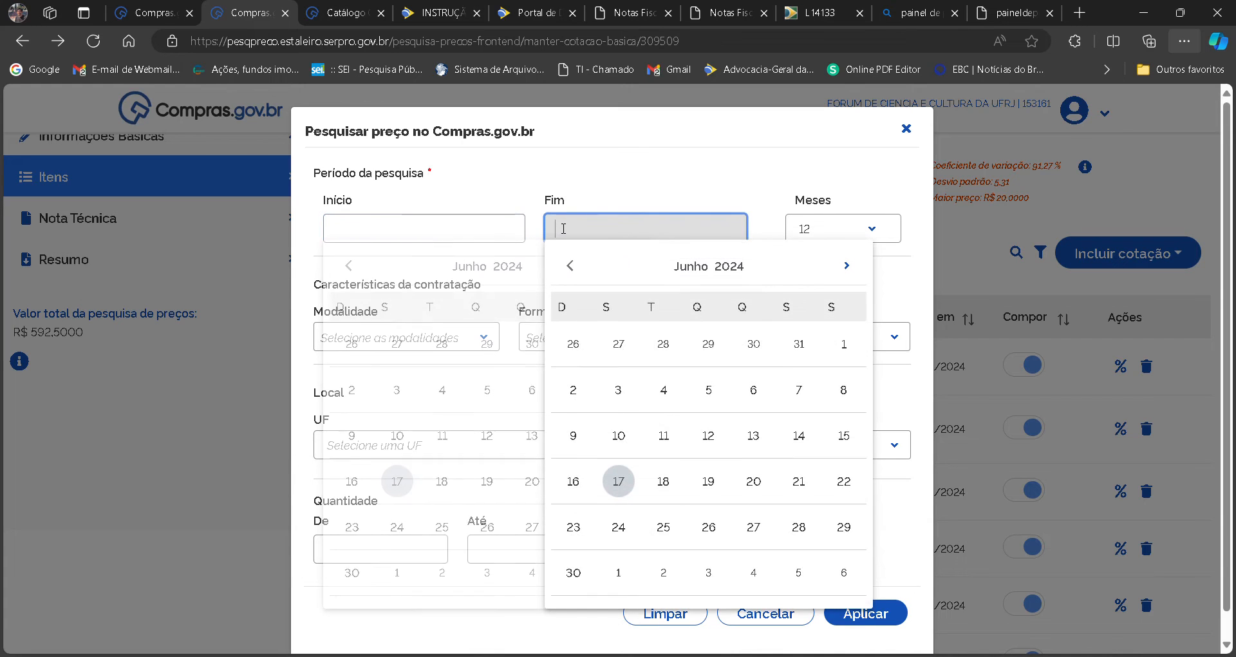
pyautogui.click(491, 228)
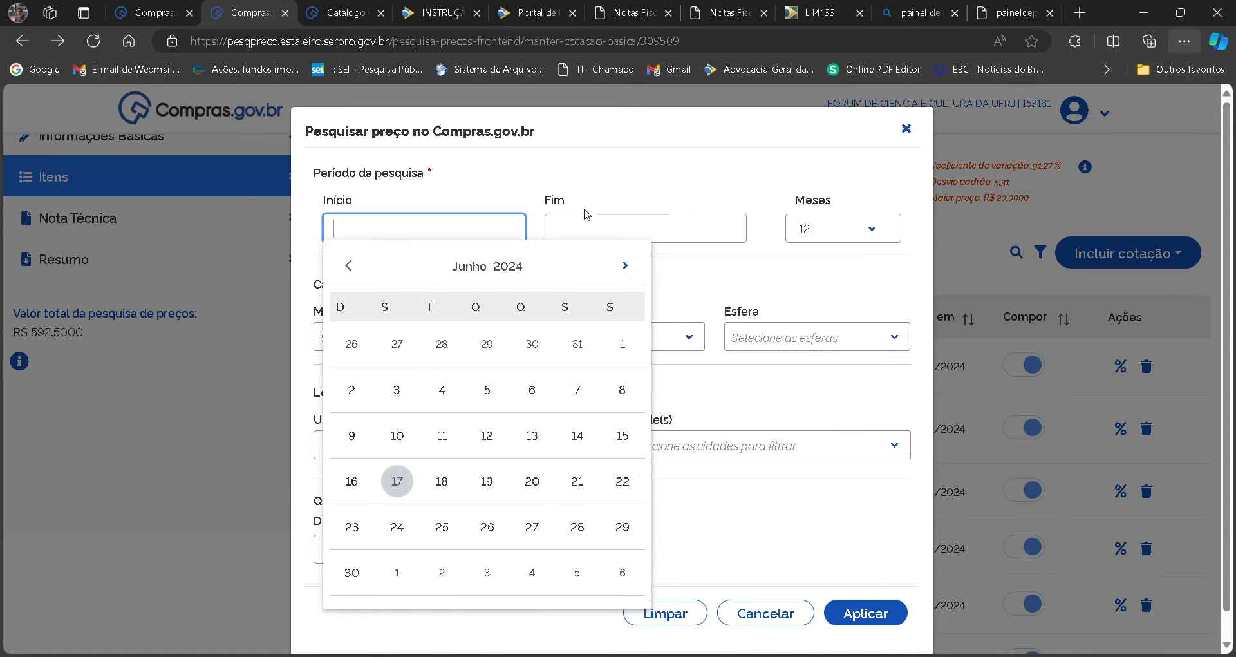
pyautogui.click(630, 228)
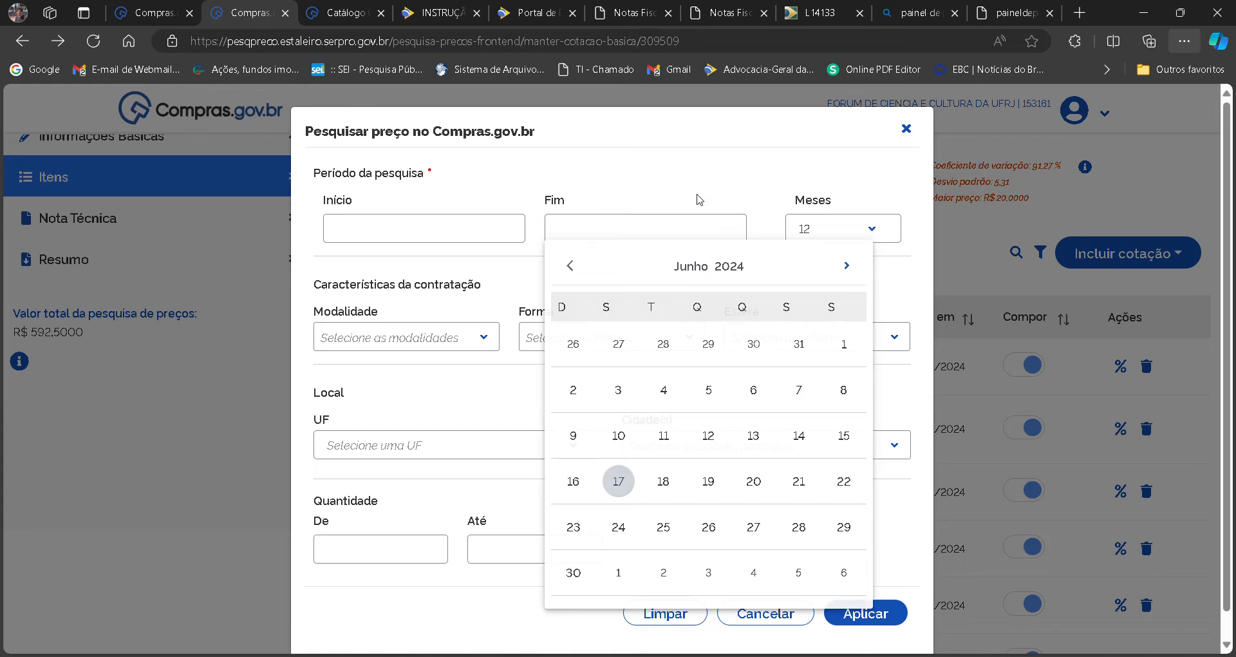
pyautogui.click(838, 231)
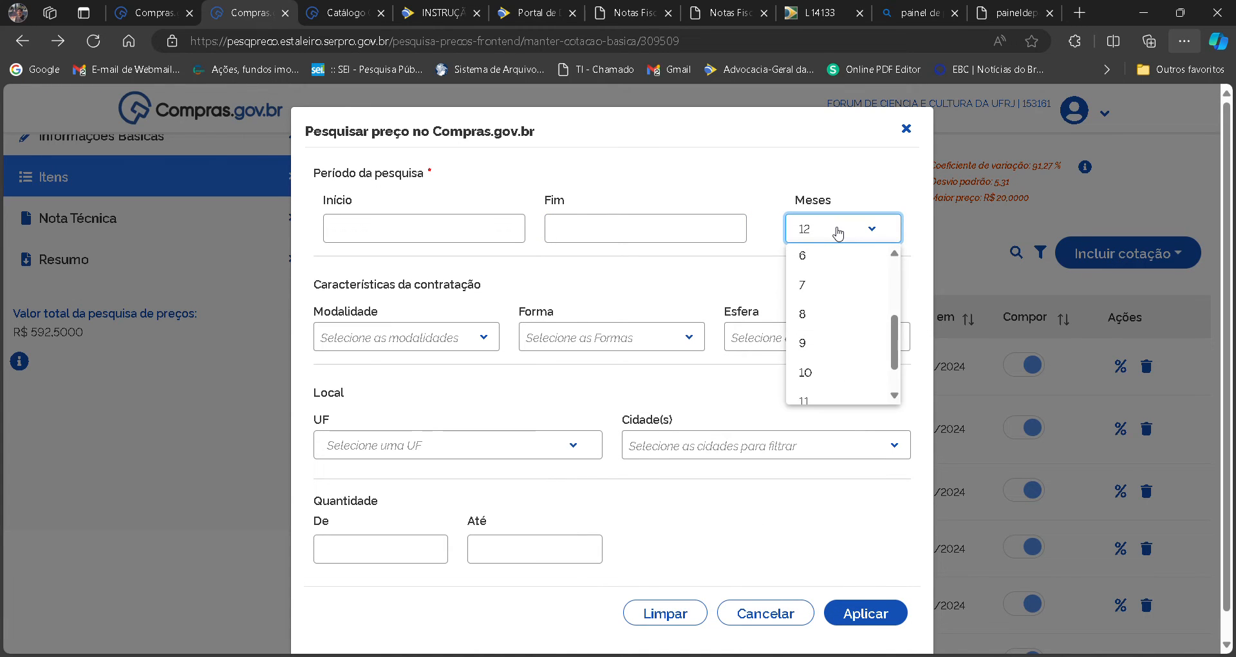
pyautogui.moveTo(895, 342); pyautogui.dragTo(895, 257)
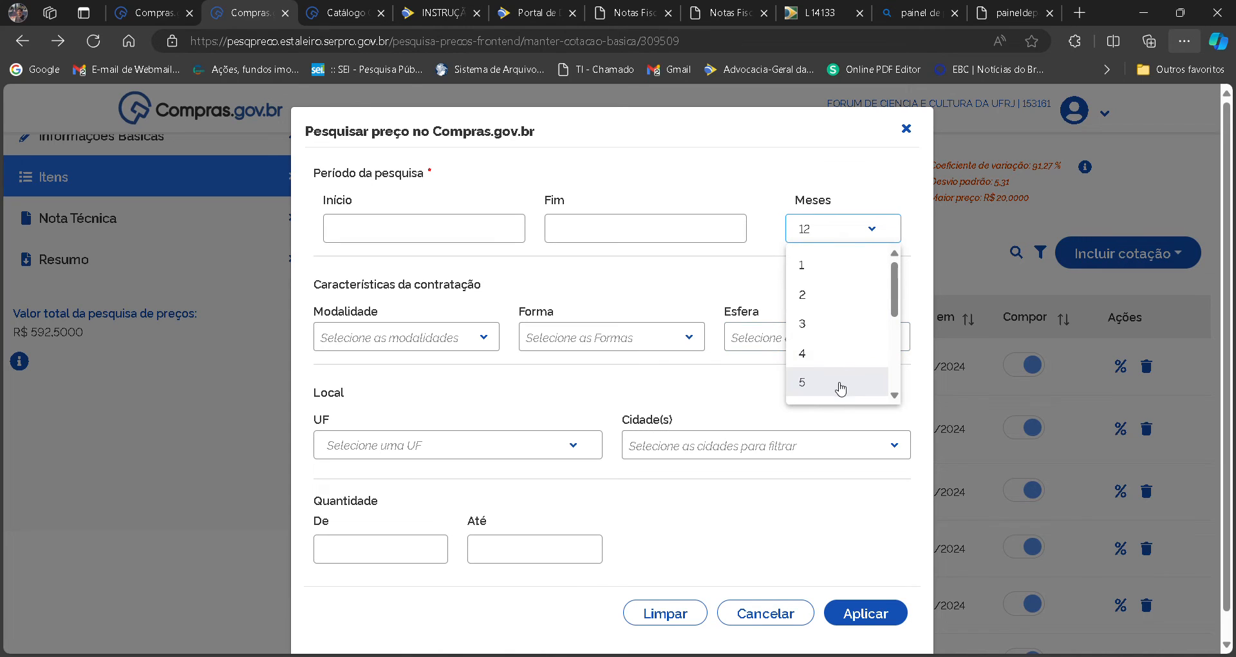
pyautogui.moveTo(895, 304); pyautogui.dragTo(899, 314)
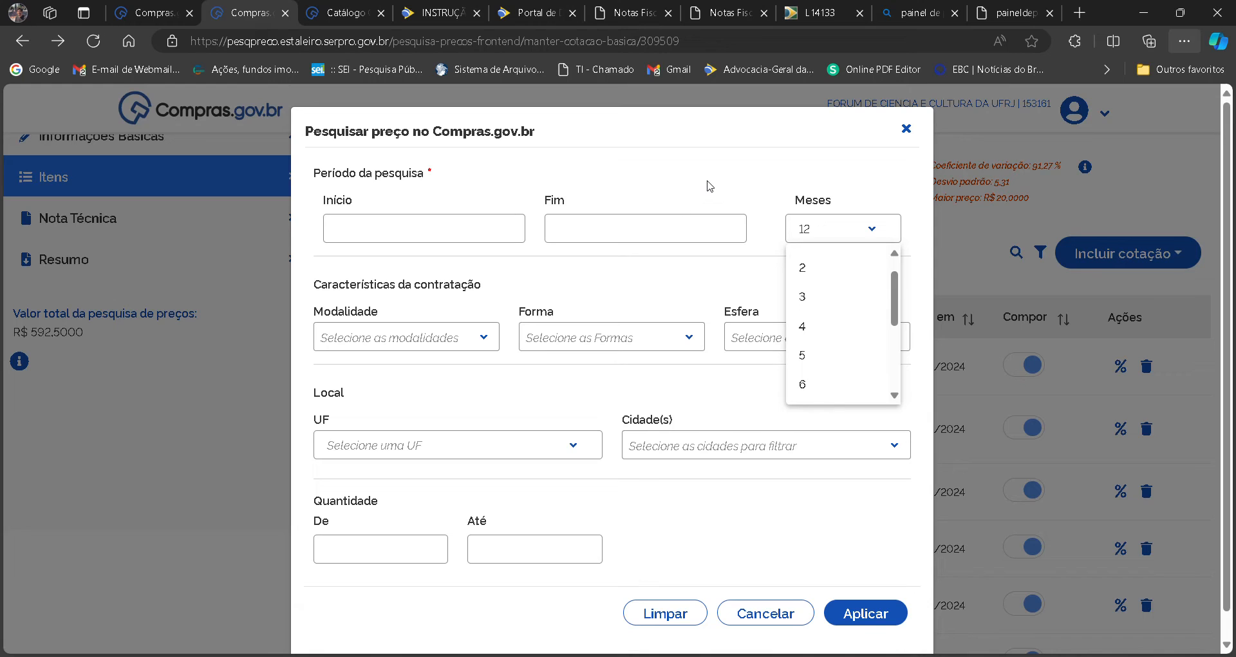
pyautogui.click(438, 229)
pyautogui.click(438, 229)
pyautogui.click(587, 229)
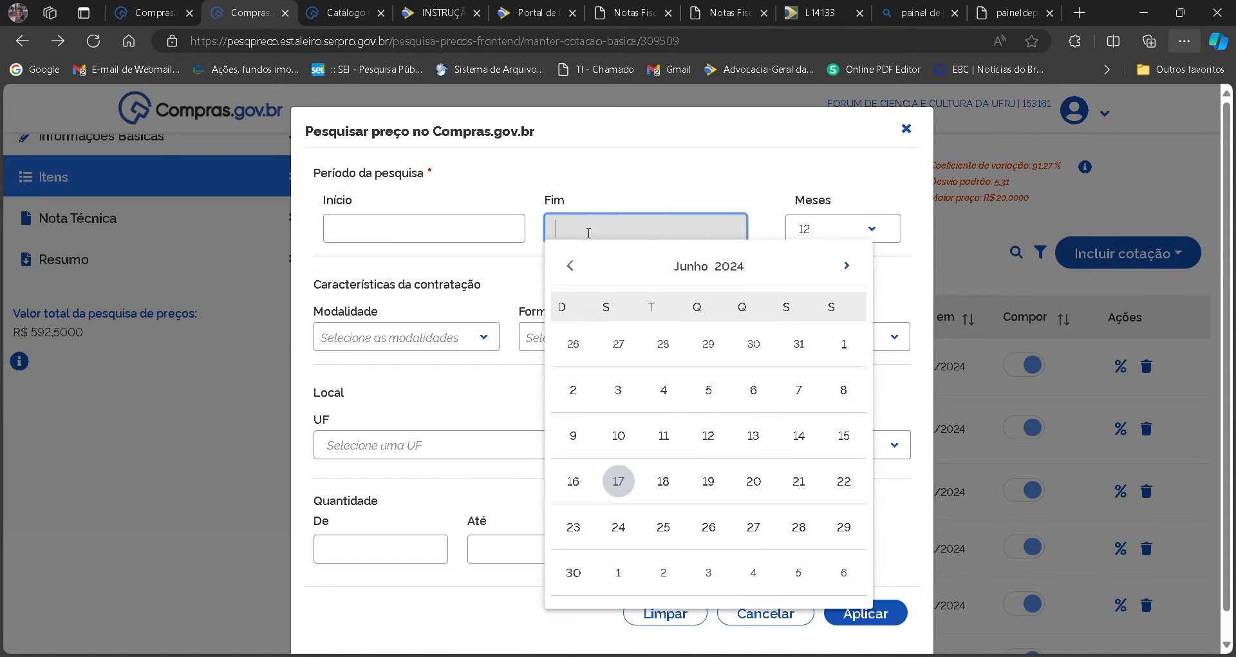
pyautogui.click(451, 241)
pyautogui.click(524, 167)
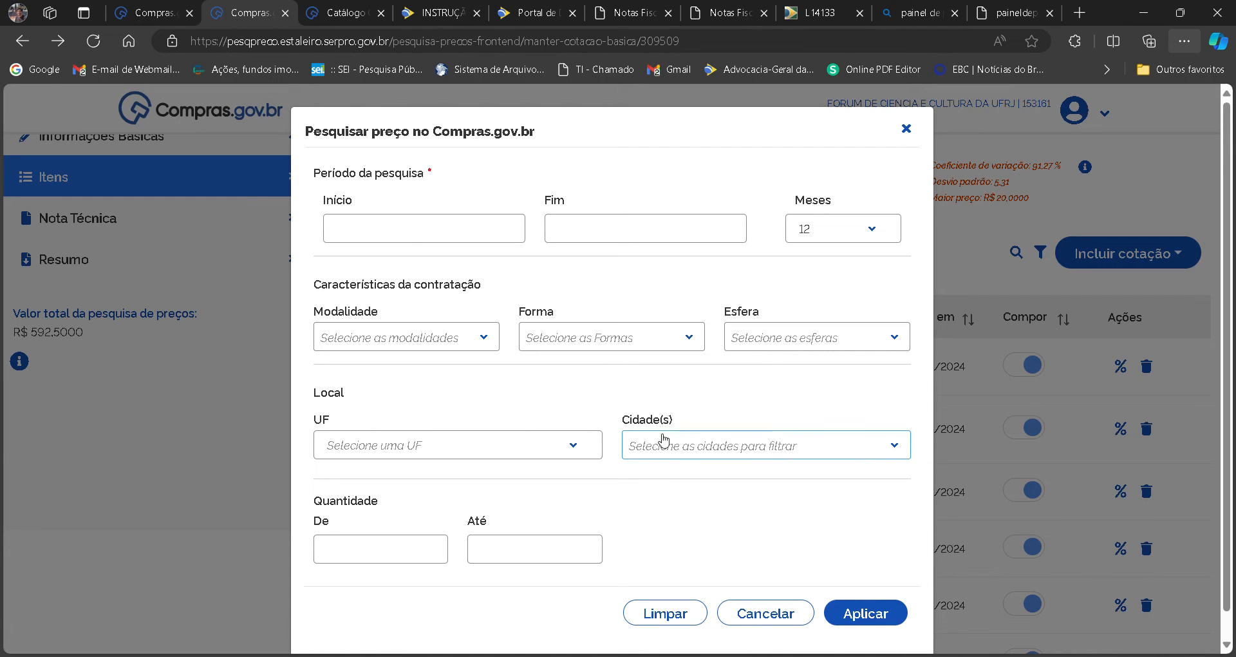
# Examine the refinement's location choices (UF, Cidades) and contracting characteristics (Modalidade, Forma, Esfera).
pyautogui.click(492, 450)
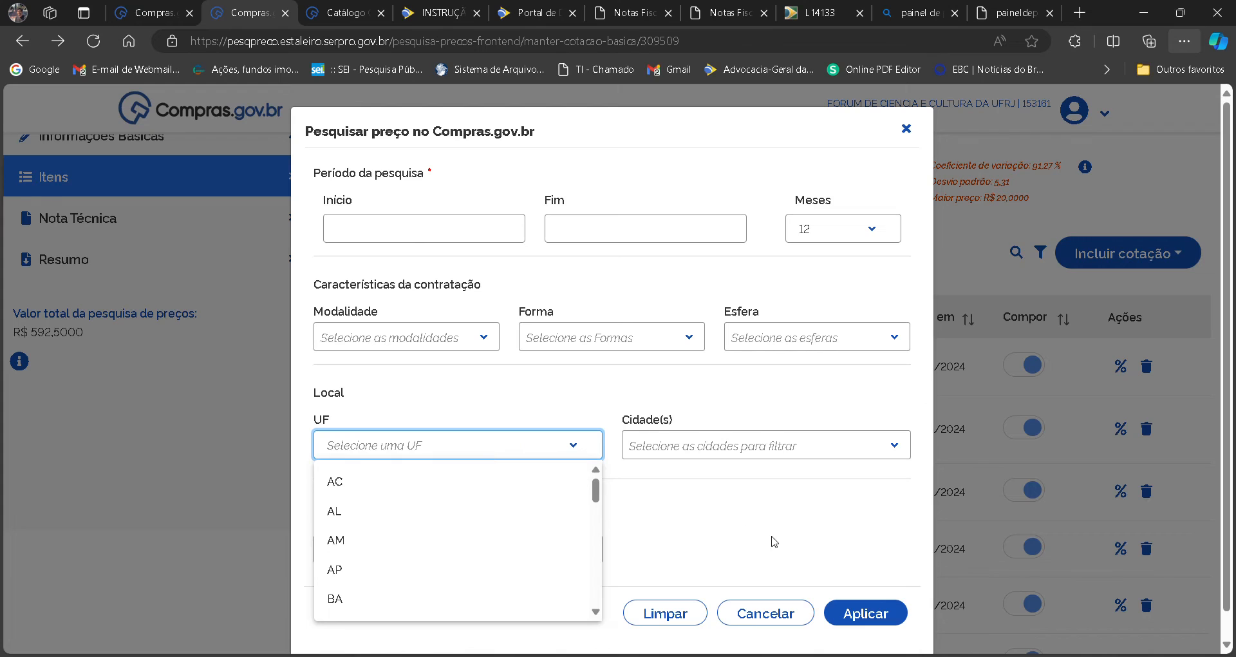
pyautogui.click(708, 456)
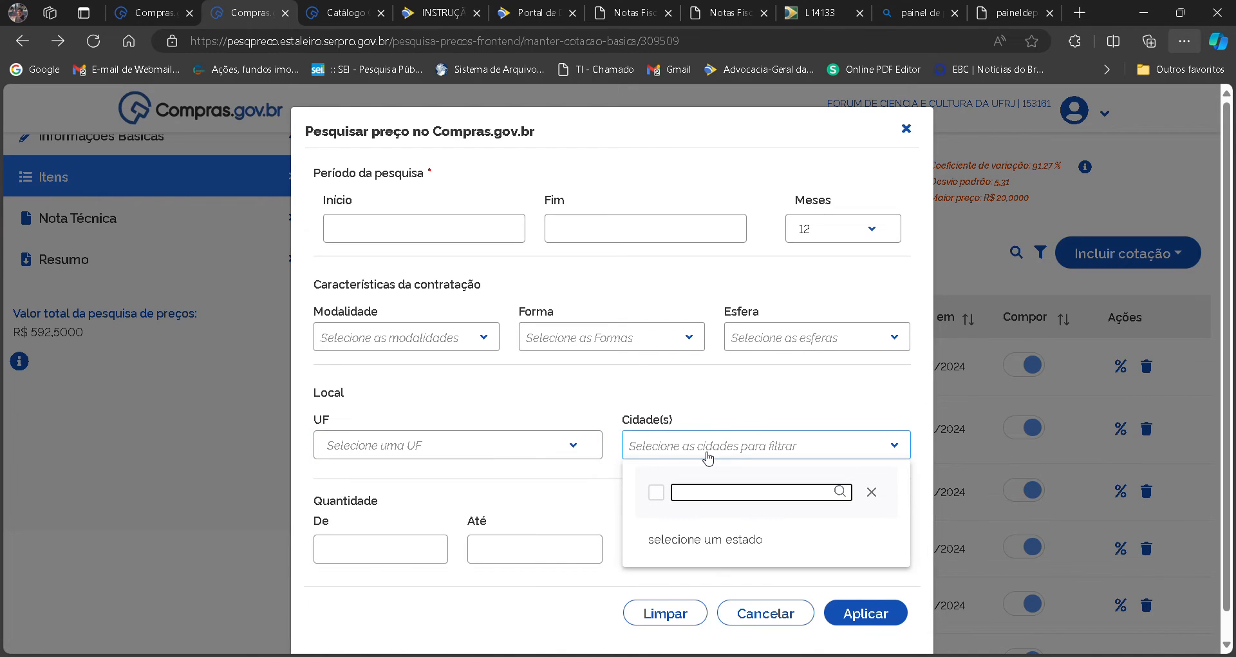
pyautogui.click(587, 410)
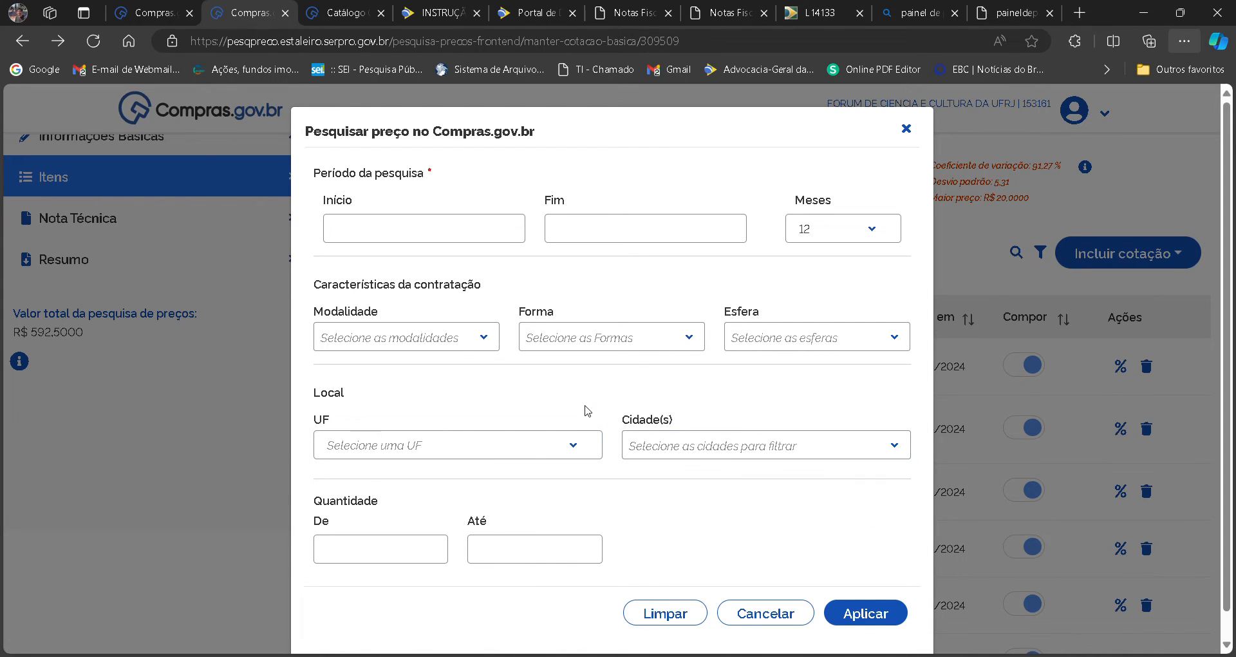
pyautogui.click(470, 339)
pyautogui.click(469, 342)
pyautogui.click(571, 345)
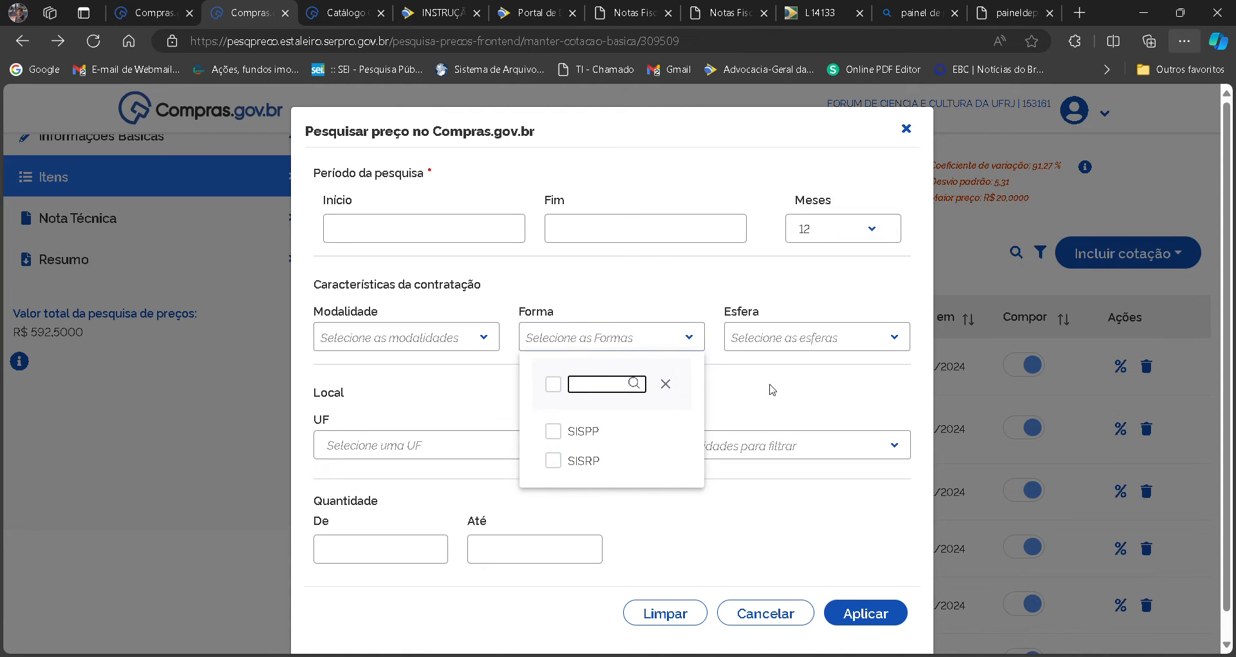
pyautogui.click(826, 354)
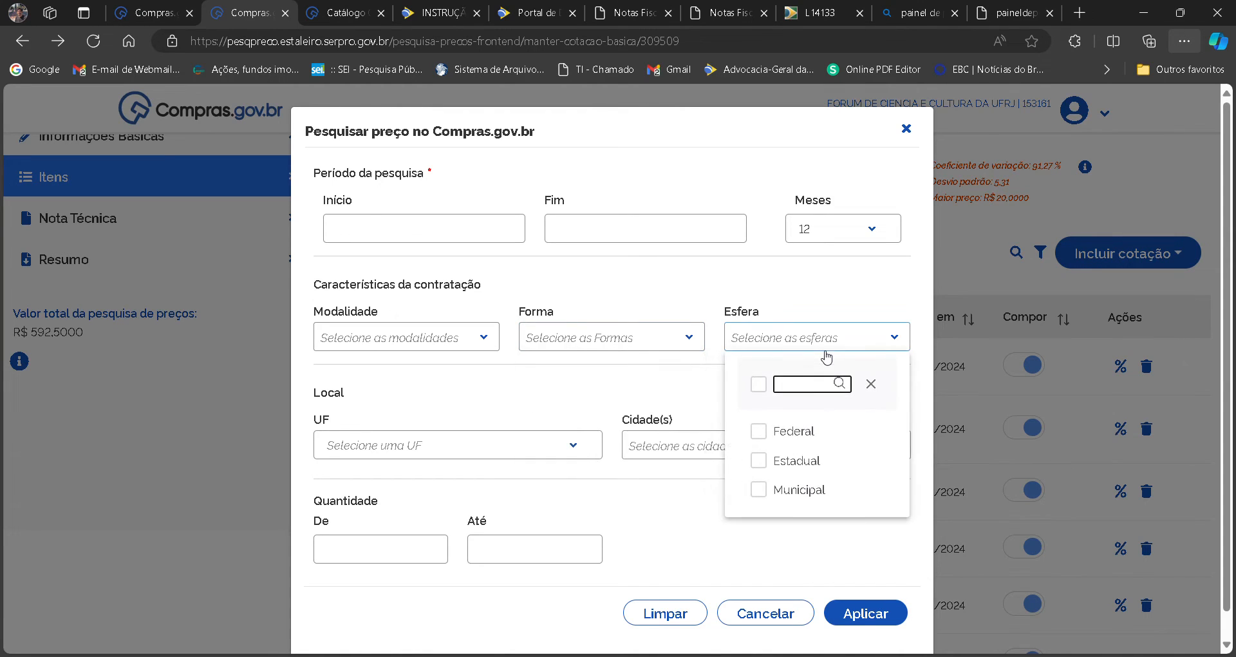
# Refine the price search to quantities from 100 to 200, apply it, and look over the updated quotes.
pyautogui.click(382, 561)
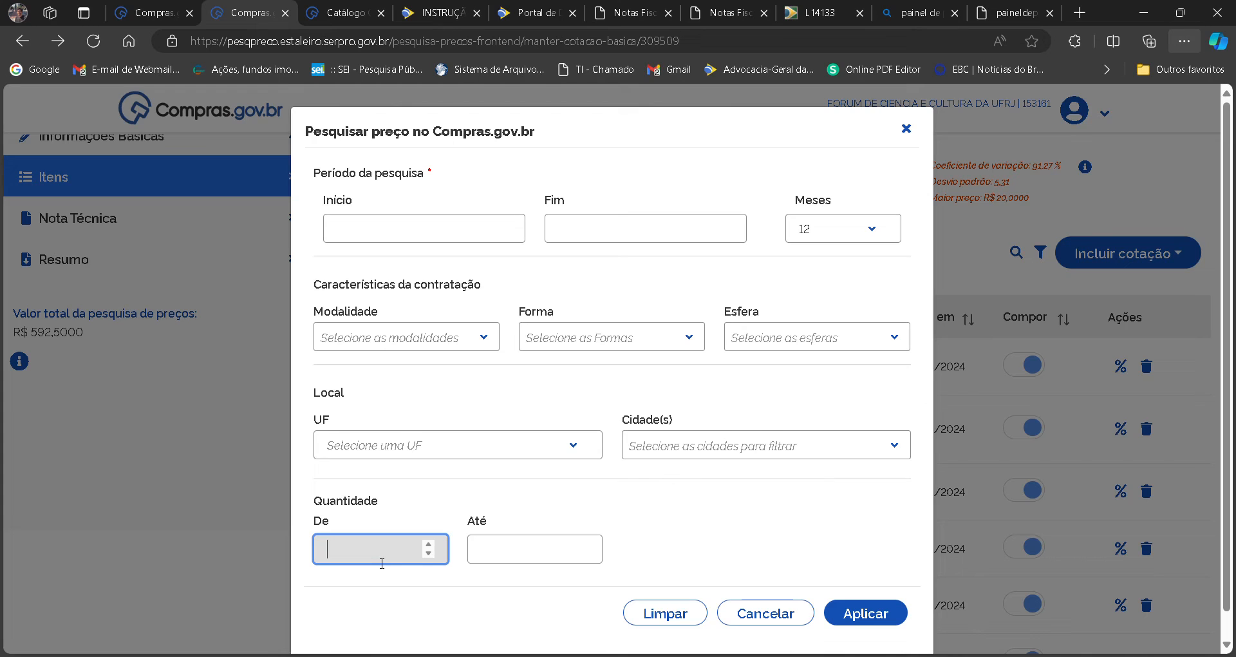
pyautogui.write('100')
pyautogui.press('Tab')
pyautogui.write('200')
pyautogui.click(849, 615)
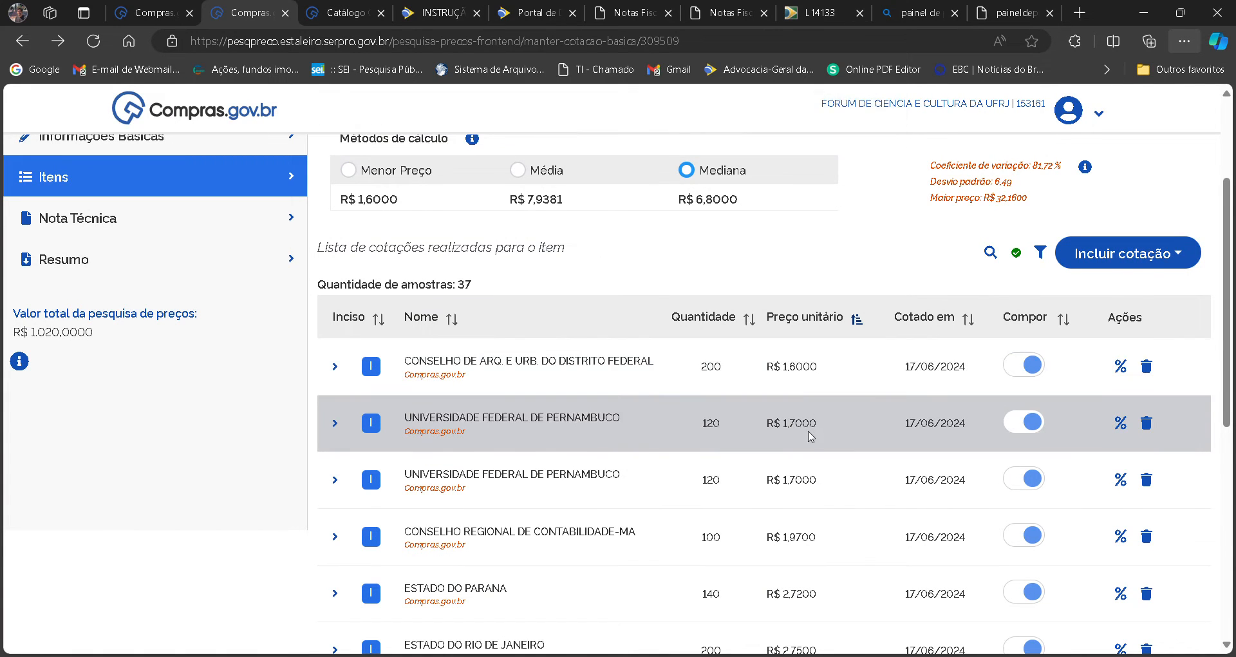
pyautogui.scroll(-5, 1200, 415)
pyautogui.scroll(5, 1200, 416)
pyautogui.scroll(-5, 1201, 415)
pyautogui.scroll(5, 1200, 416)
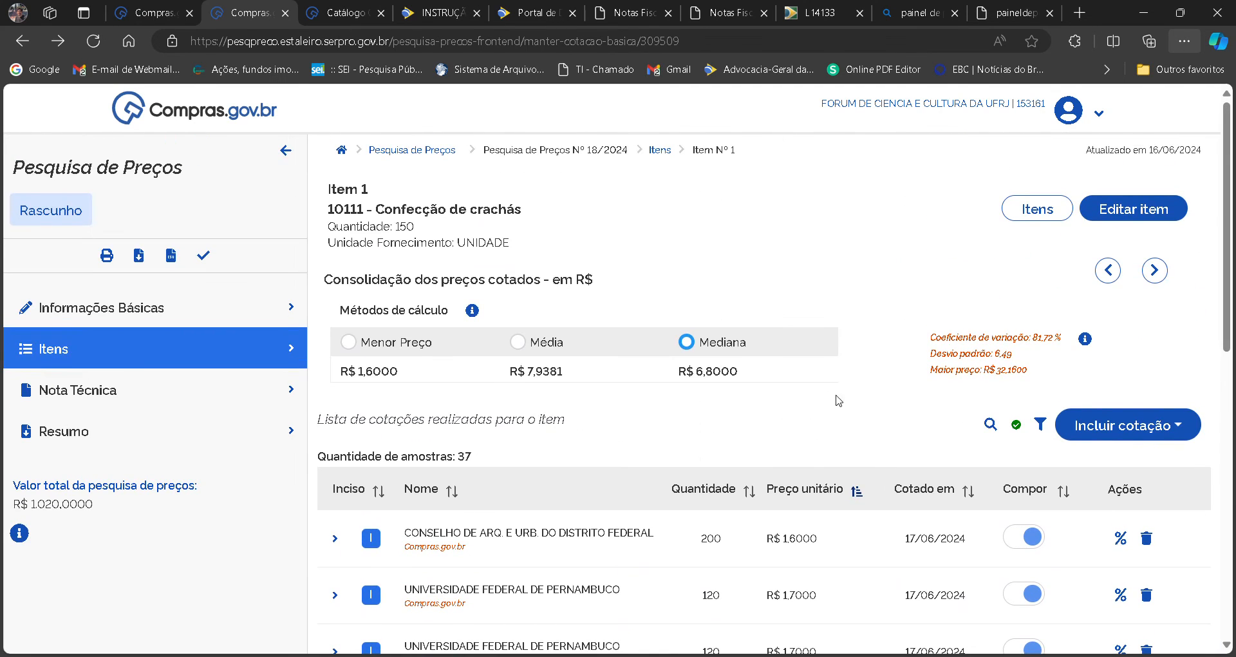
# Sort the quotes by descending unit price and exclude Estado de Rondonia, Ministerio da Fazenda and Fundo Estadual de Recursos Hídricos - AL from the composition.
pyautogui.click(809, 489)
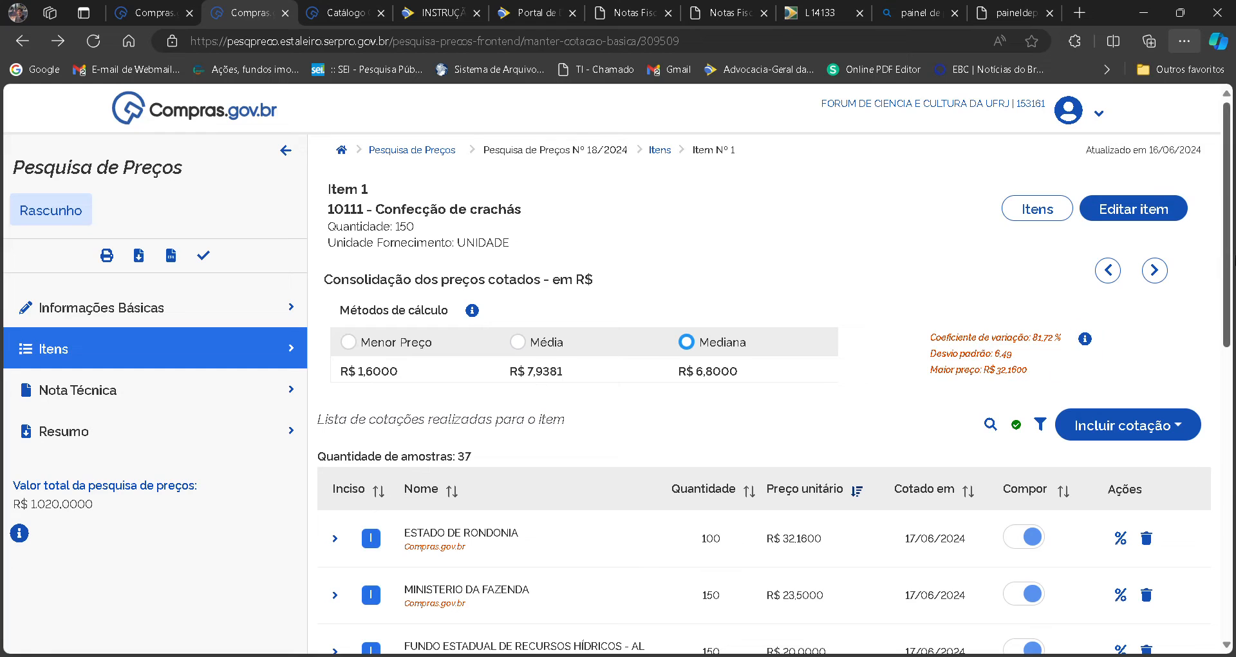
pyautogui.scroll(-2, 817, 444)
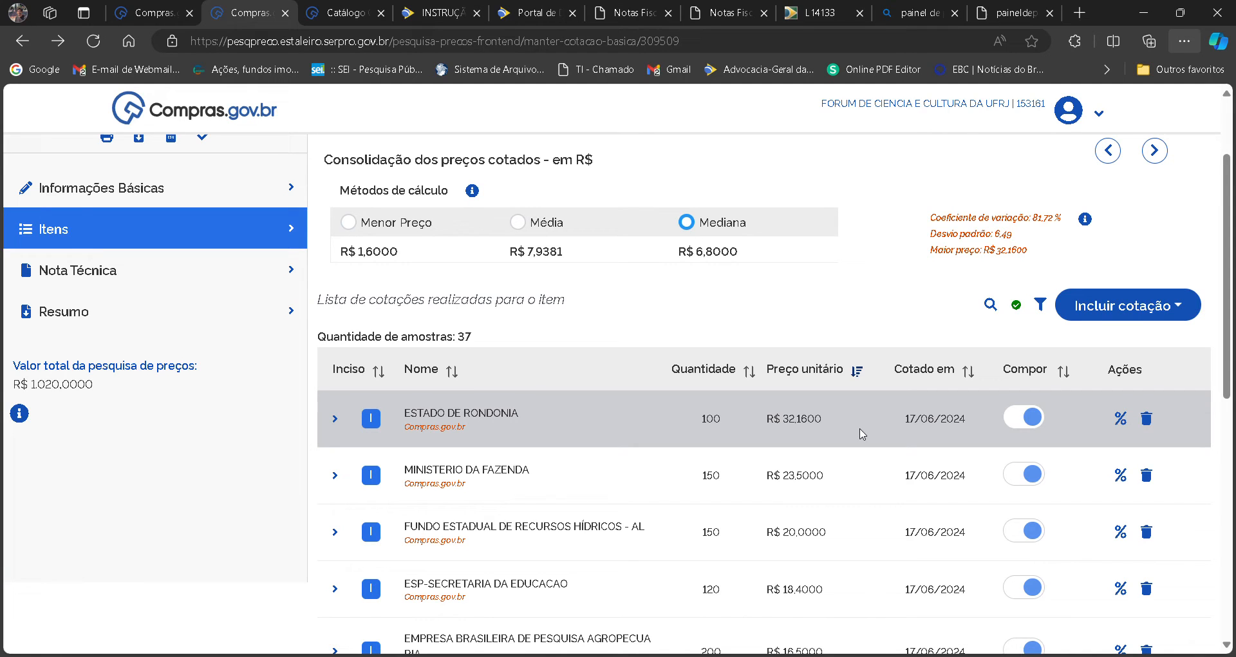
pyautogui.click(1036, 415)
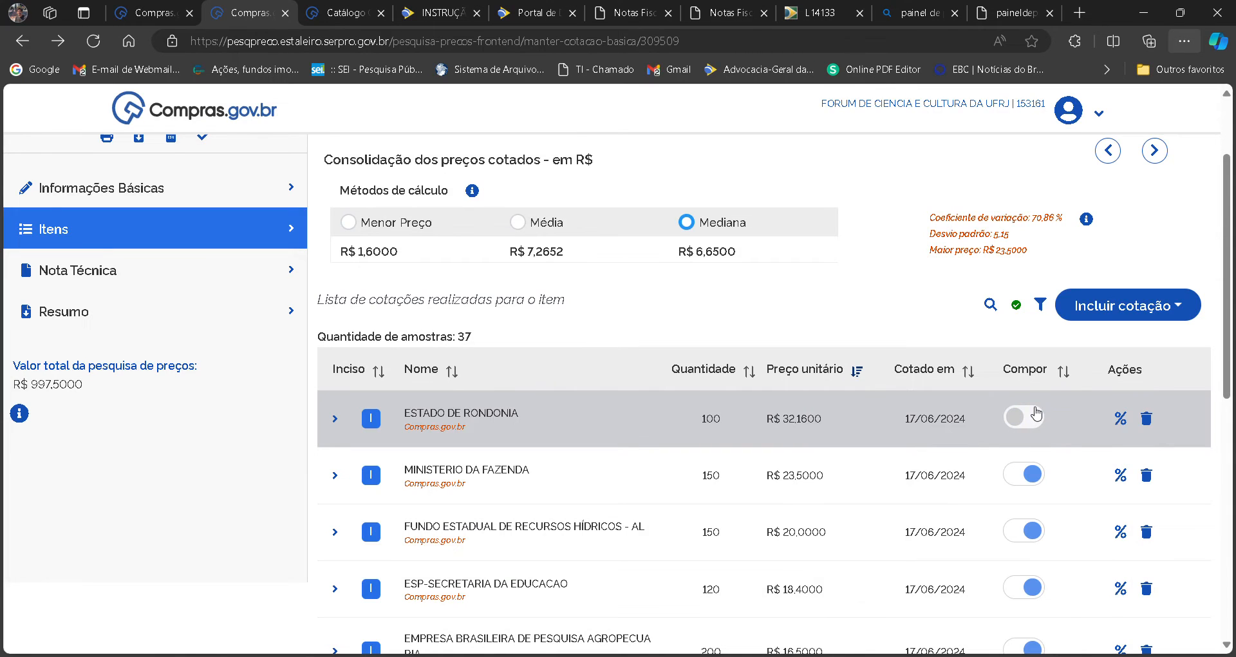
pyautogui.click(1021, 474)
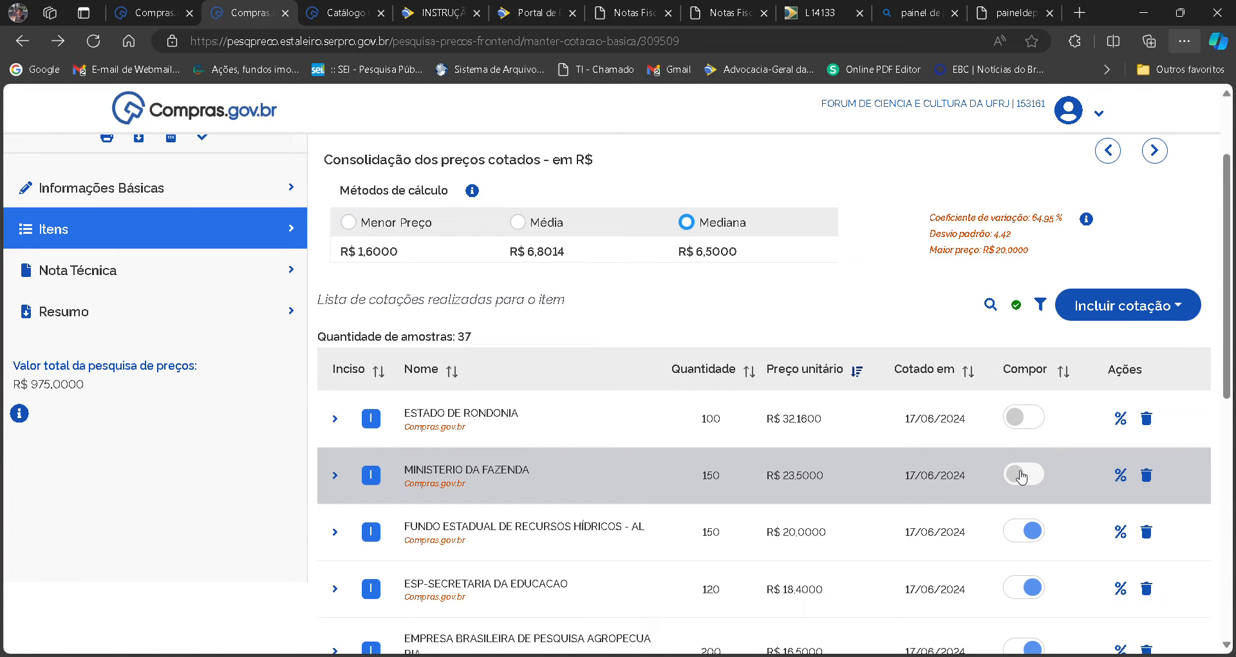
pyautogui.click(1030, 530)
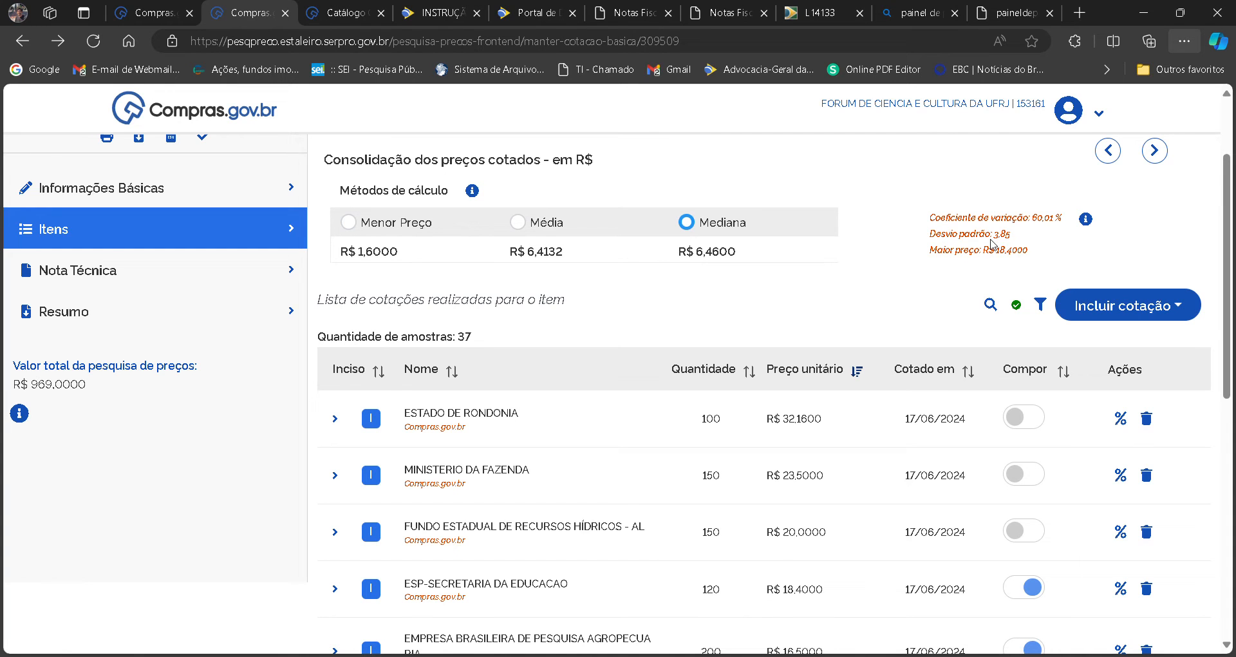
pyautogui.scroll(-9, 618, 393)
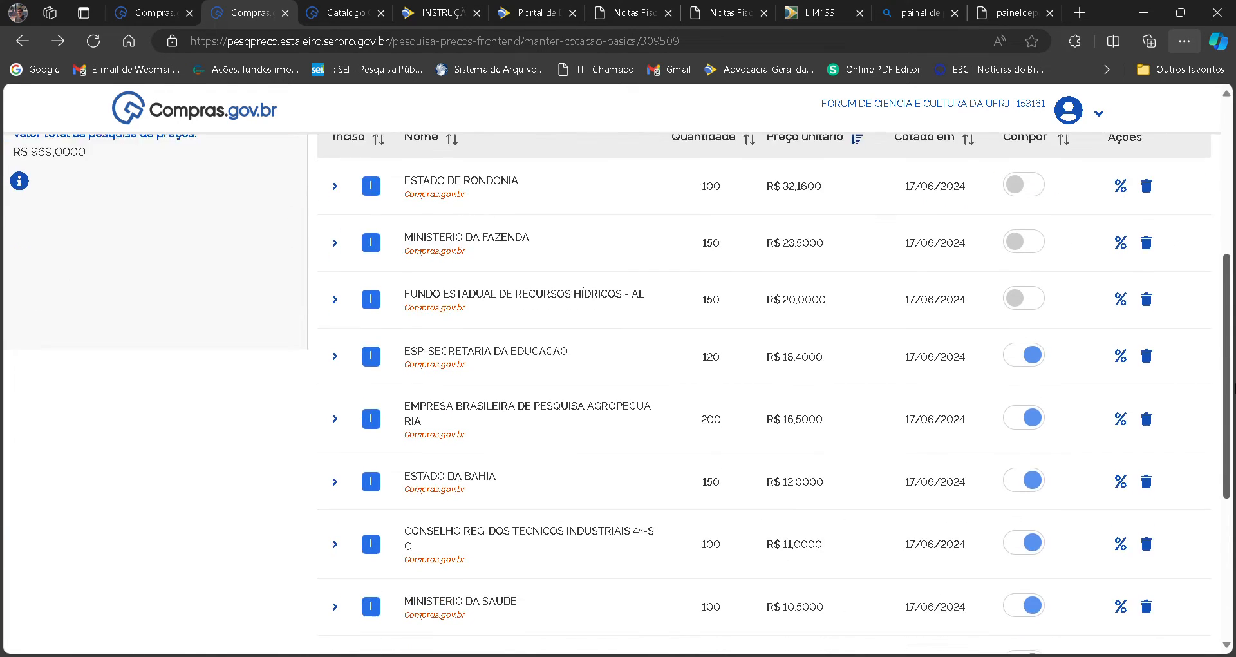
pyautogui.scroll(6, 618, 393)
pyautogui.scroll(4, 764, 393)
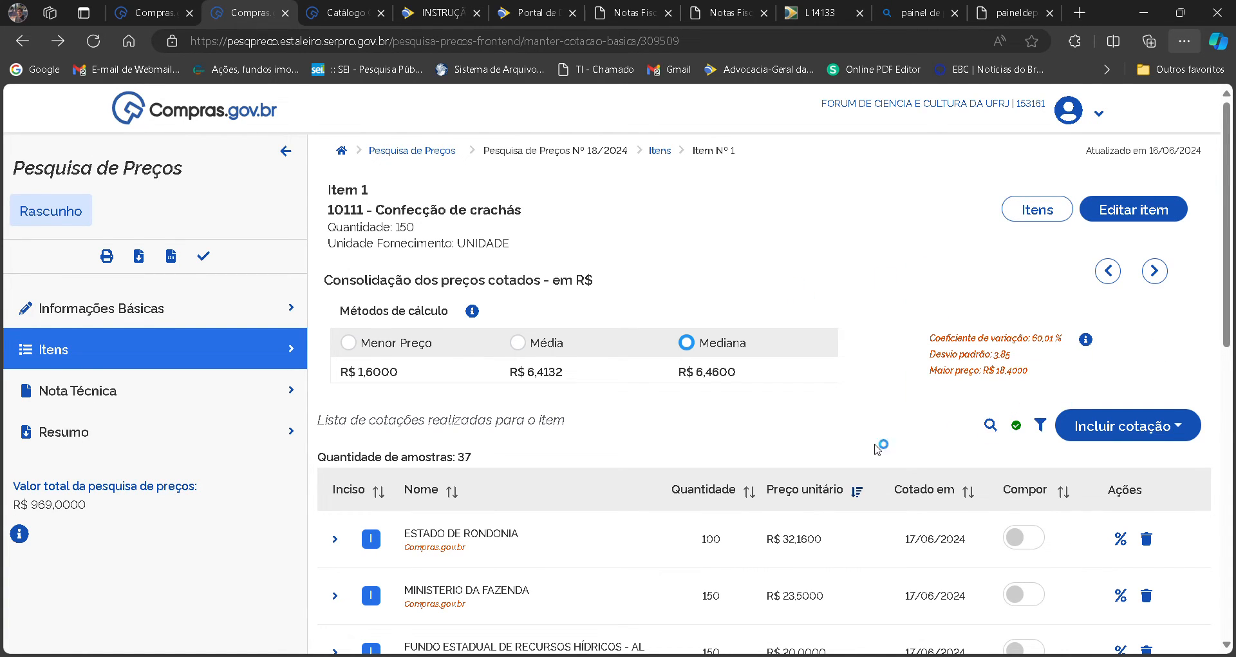
# Filter the displayed quote list to quantities from 150 to 200.
pyautogui.scroll(-1, 1226, 257)
pyautogui.moveTo(1235, 286)
pyautogui.mouseDown()
pyautogui.moveTo(1235, 563)
pyautogui.moveTo(1234, 307)
pyautogui.mouseUp()
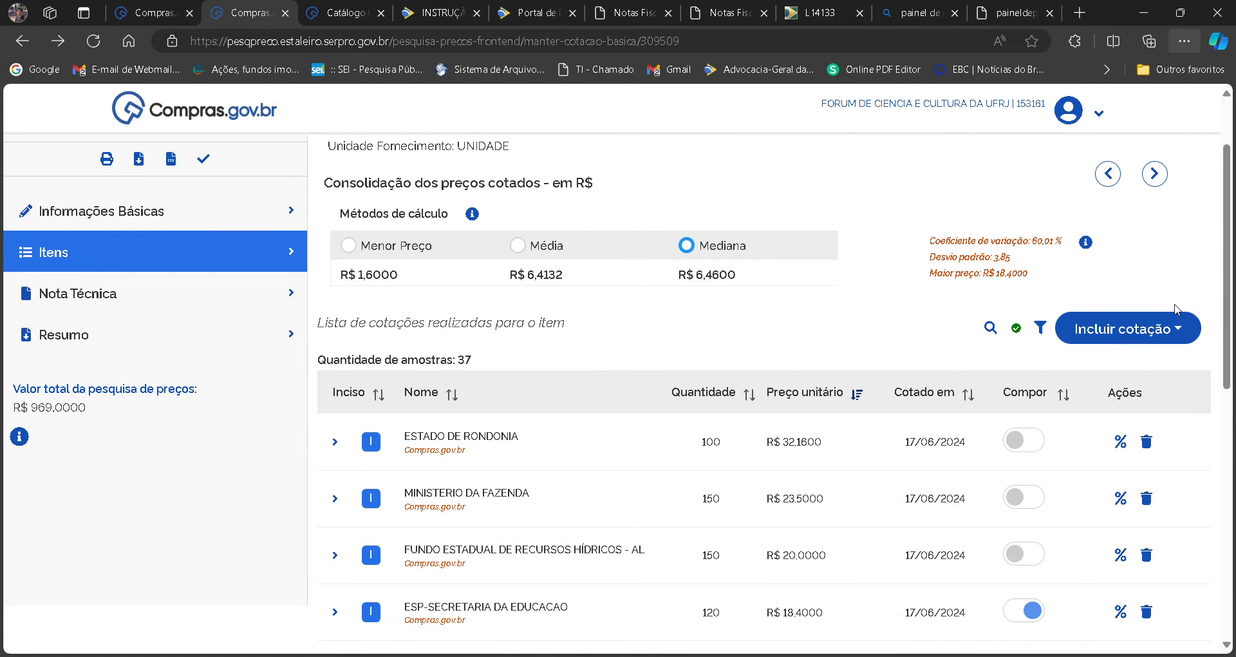
pyautogui.click(1041, 329)
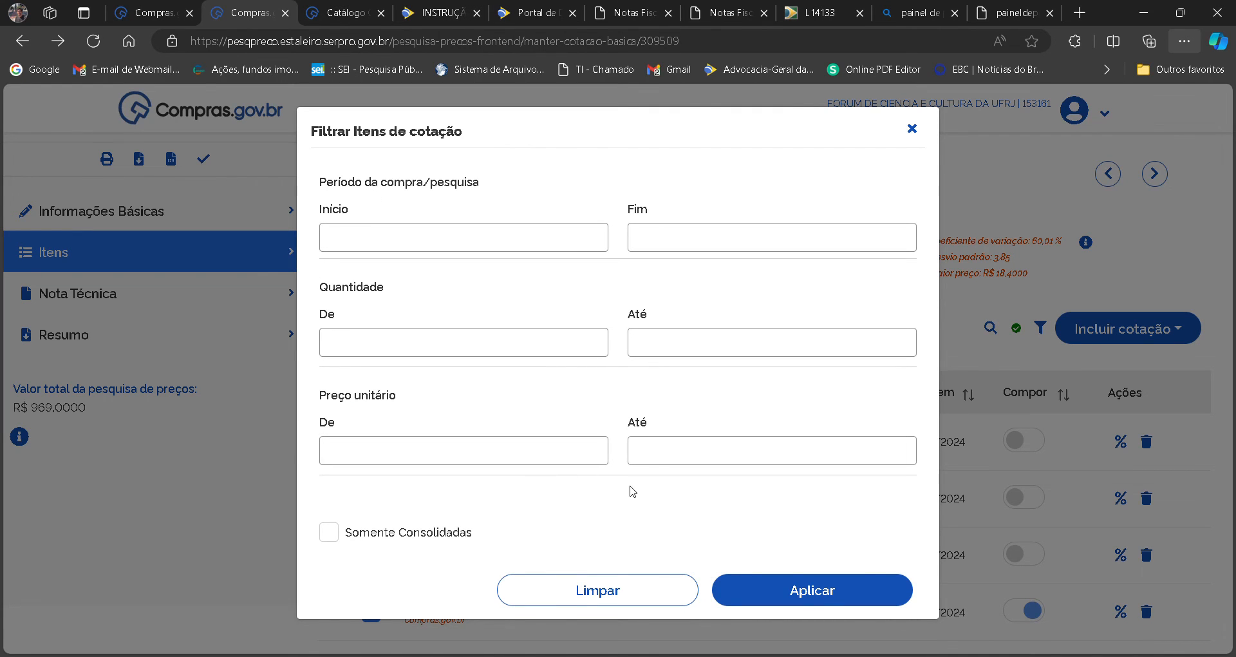
pyautogui.click(509, 354)
pyautogui.write('150')
pyautogui.press('Tab')
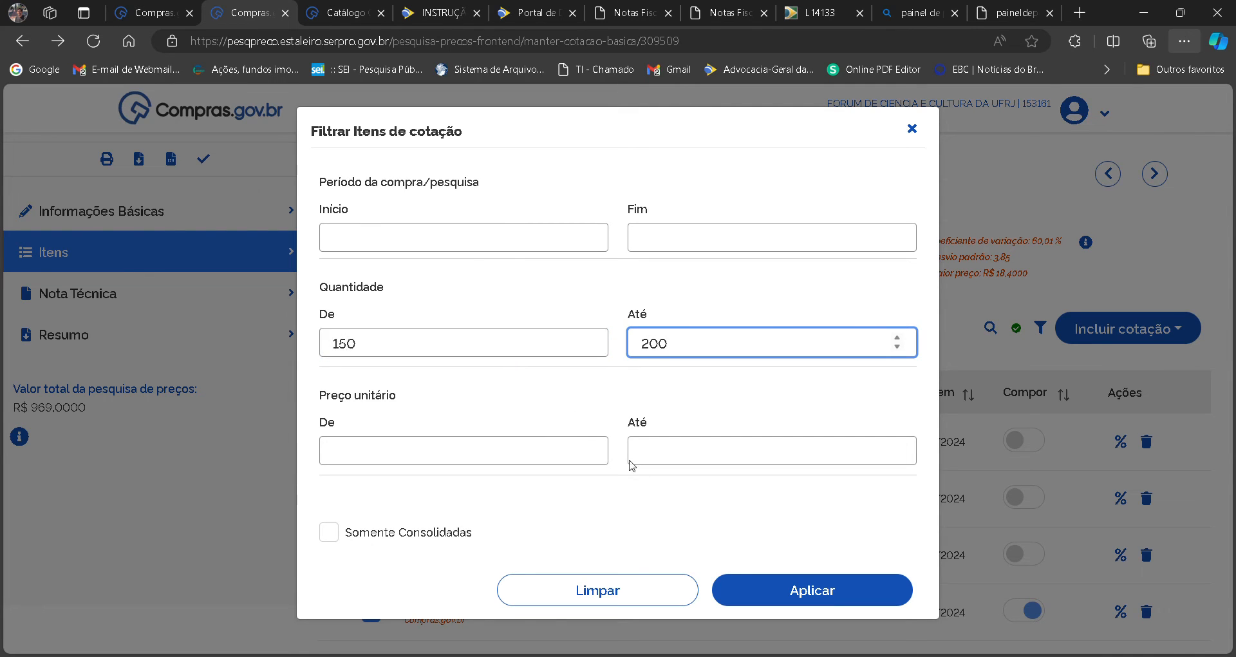
pyautogui.click(734, 585)
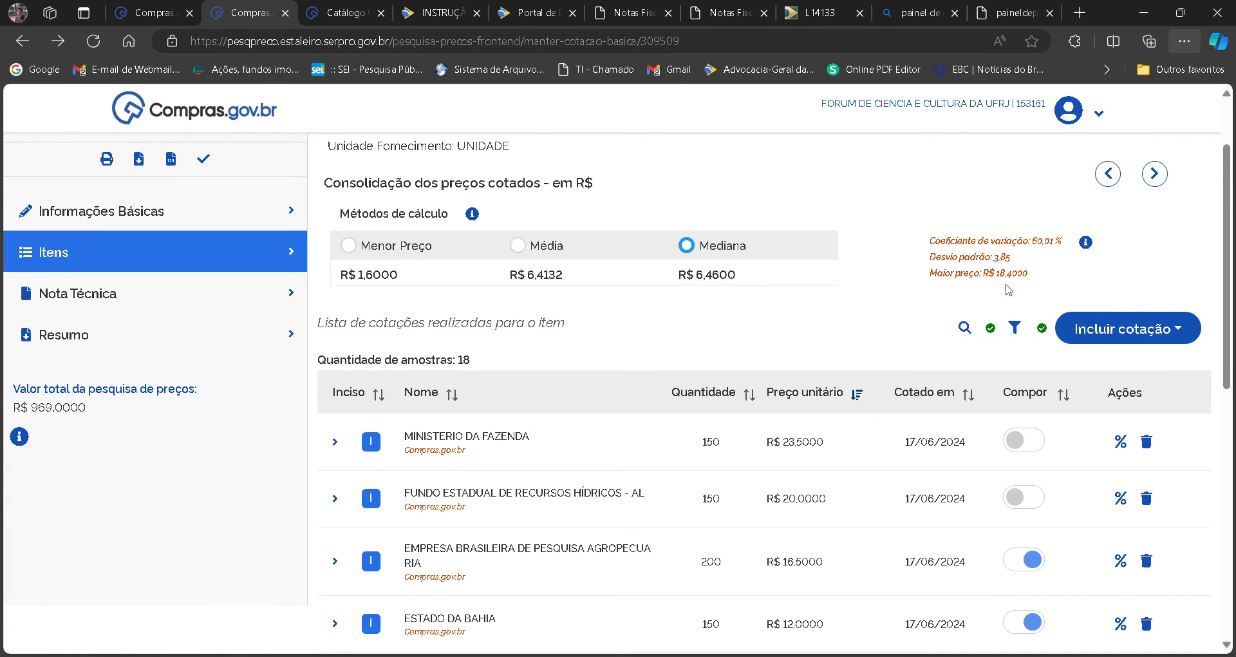
# Check the quantity range in the search refinement, close it, and clear the quote list's quantity filter.
pyautogui.click(965, 328)
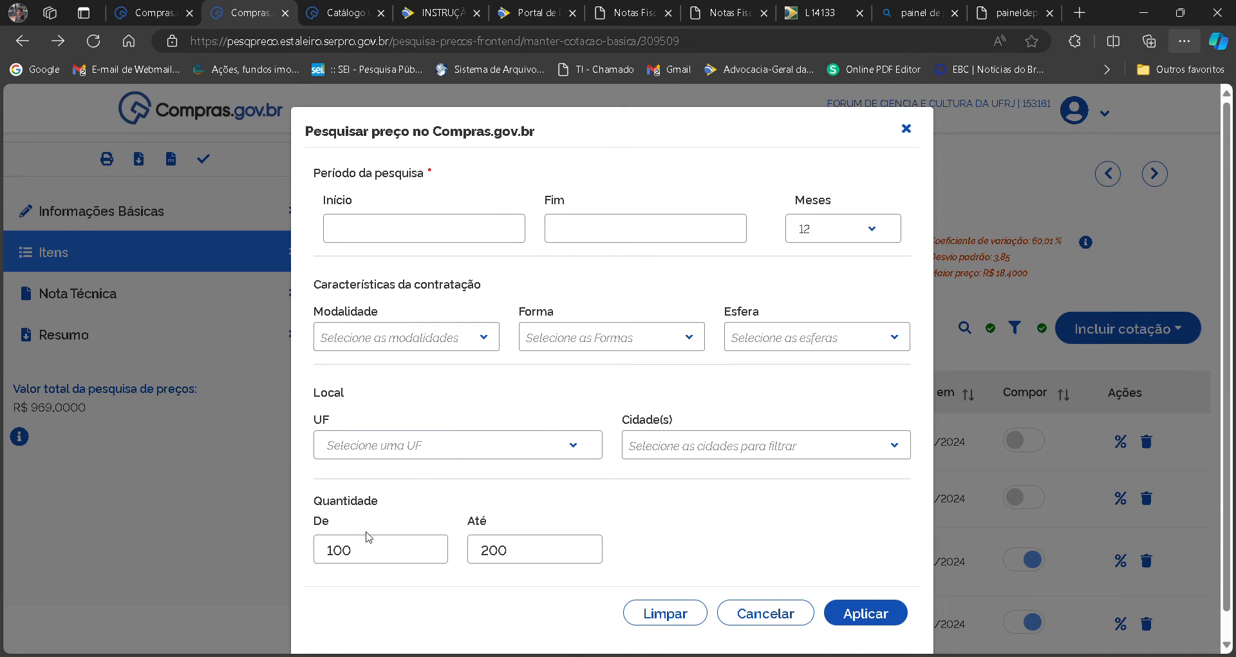
pyautogui.click(907, 128)
pyautogui.click(1014, 328)
pyautogui.click(579, 590)
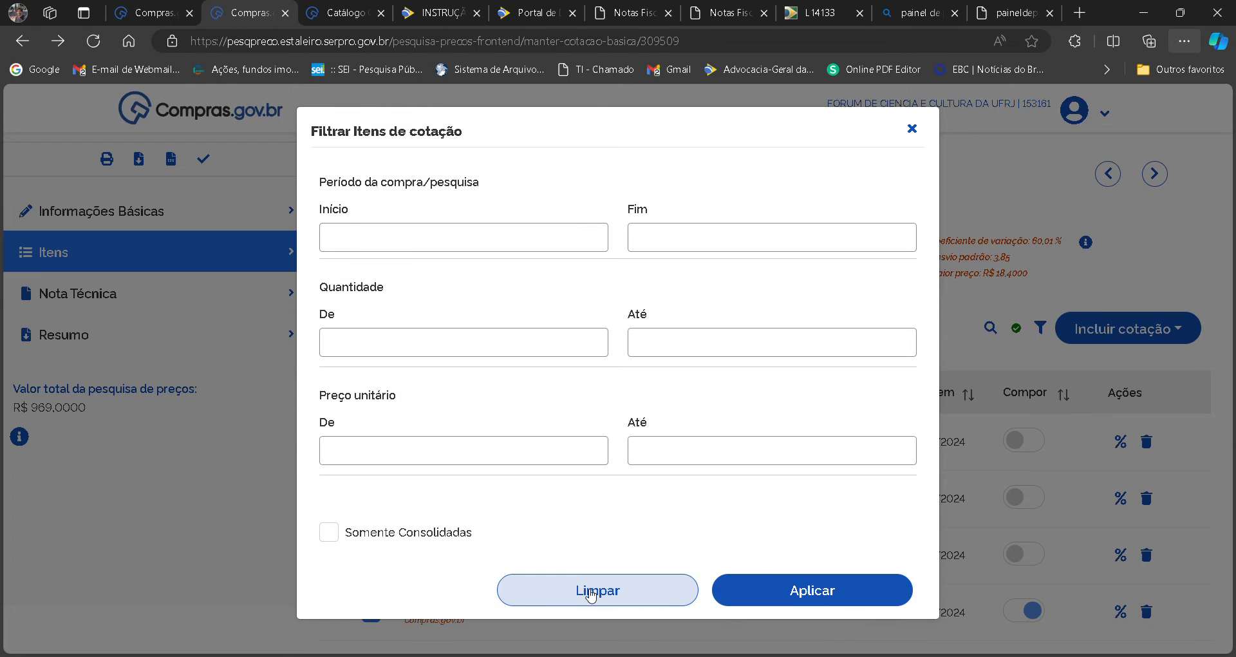
pyautogui.click(812, 588)
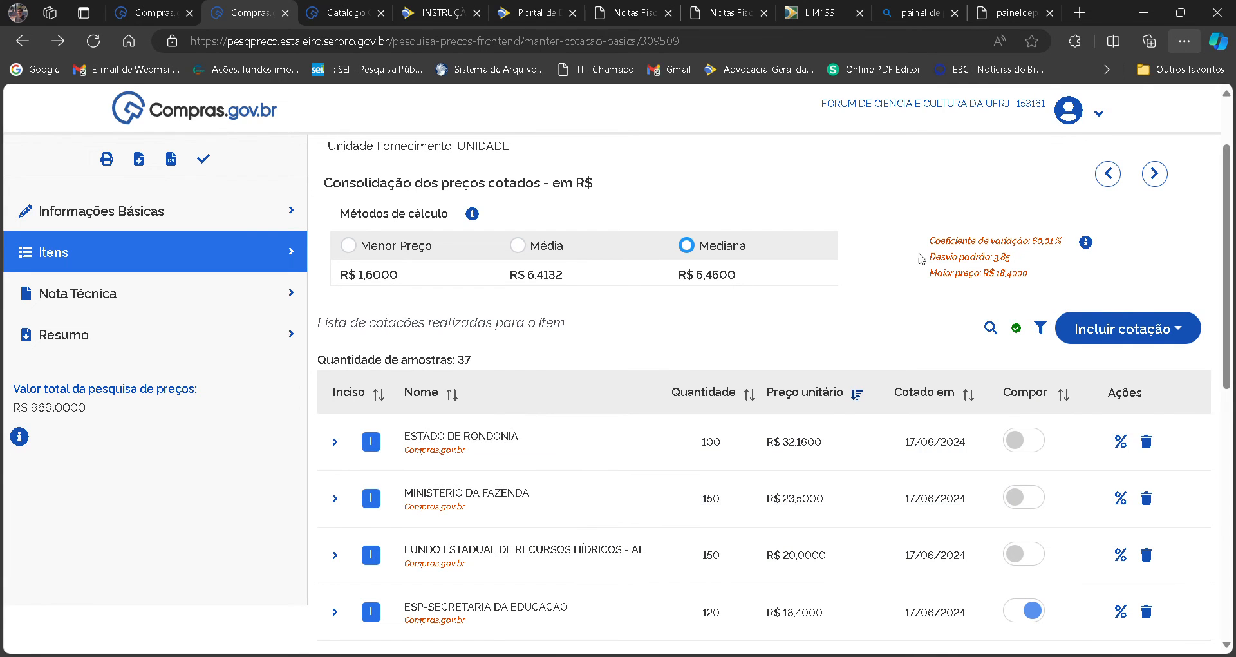
# Start a new supplier quote for the item, naming the supplier "Fornecedor X" and entering its CNPJ identifier.
pyautogui.click(1184, 329)
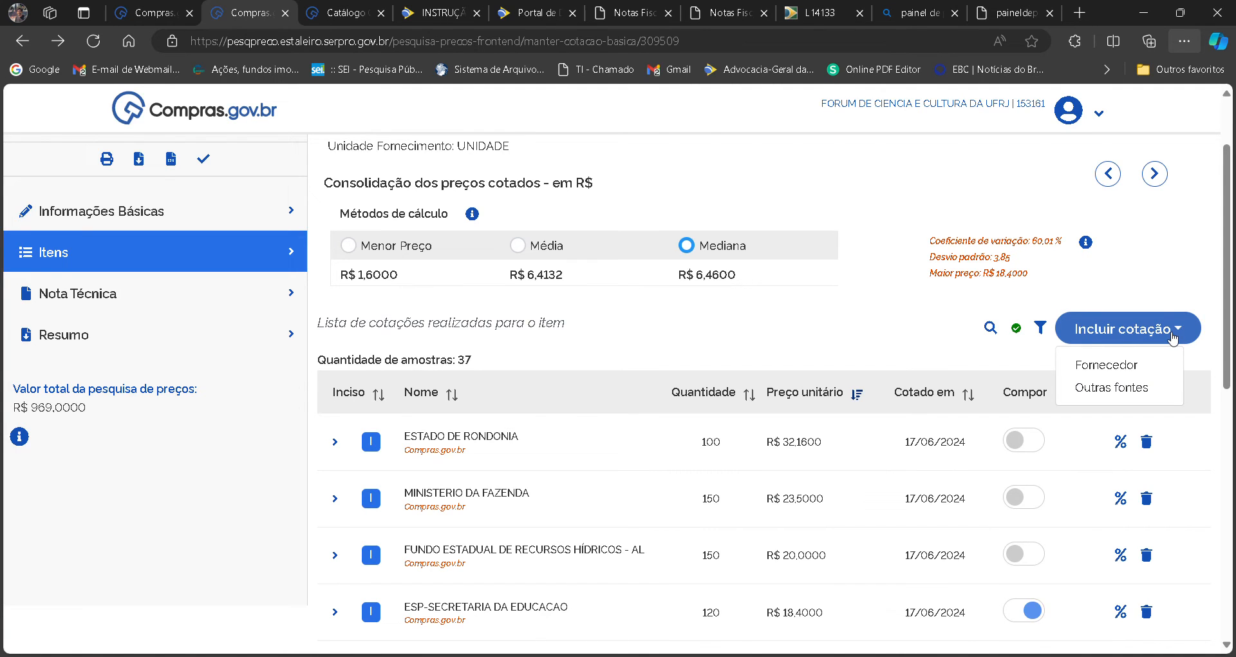
pyautogui.click(1104, 365)
pyautogui.click(560, 272)
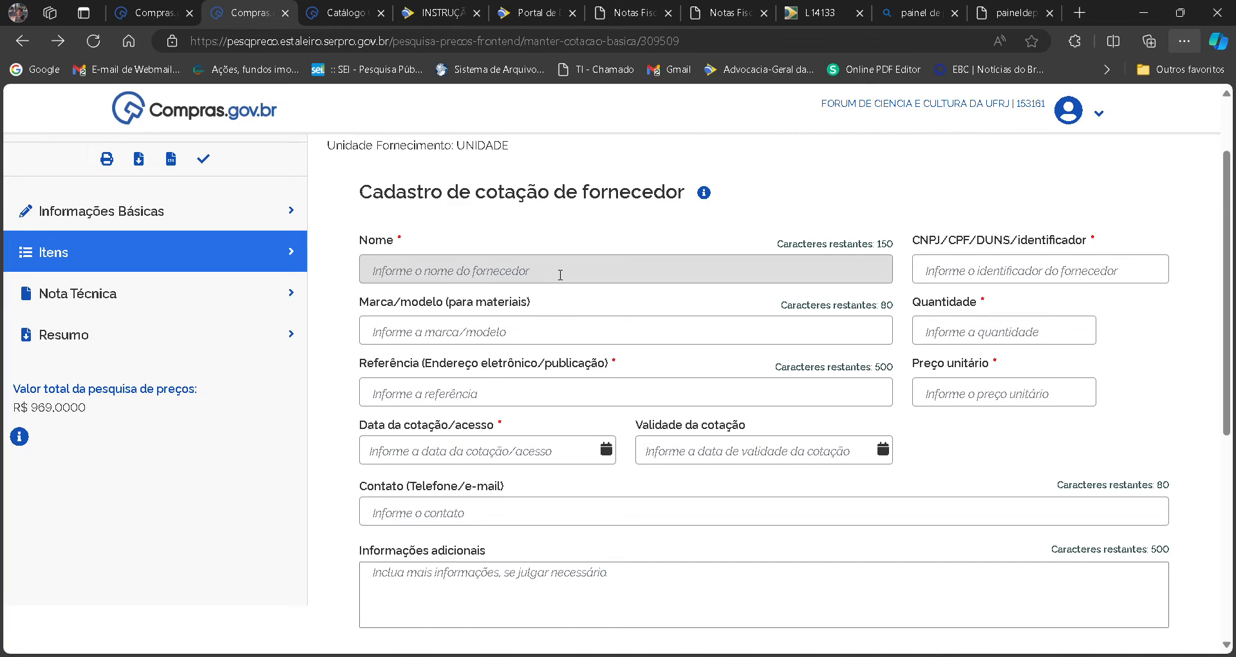
pyautogui.write('F')
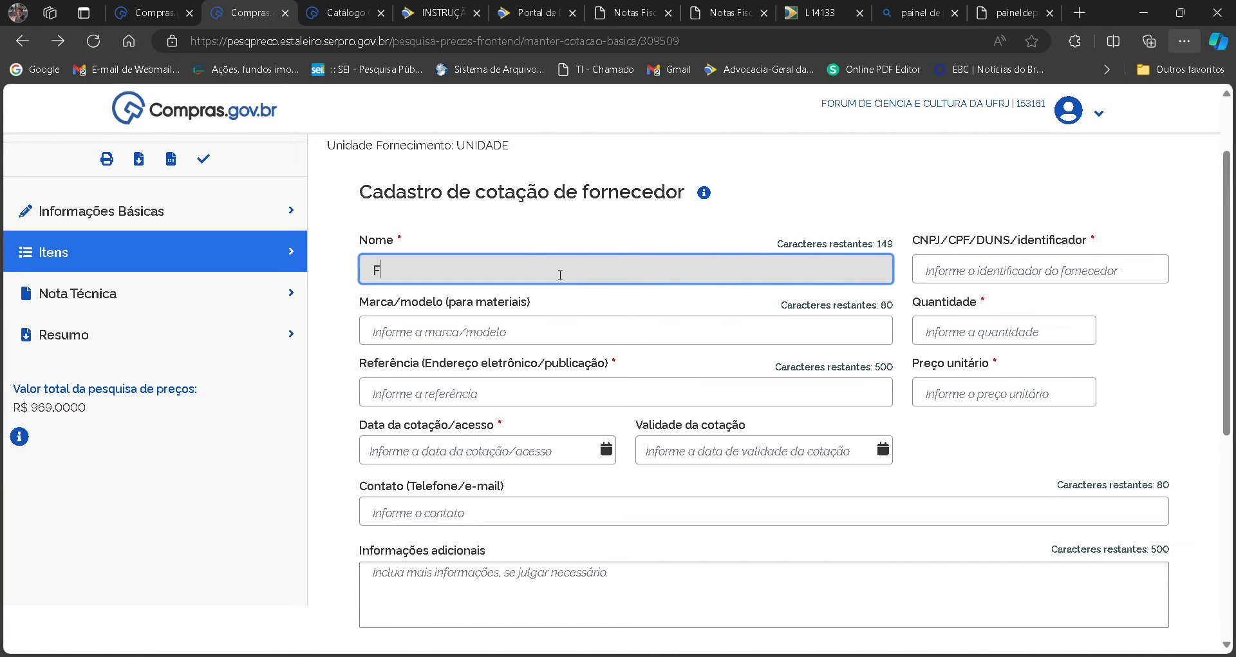
pyautogui.press('BackSpace')
pyautogui.press('Tab')
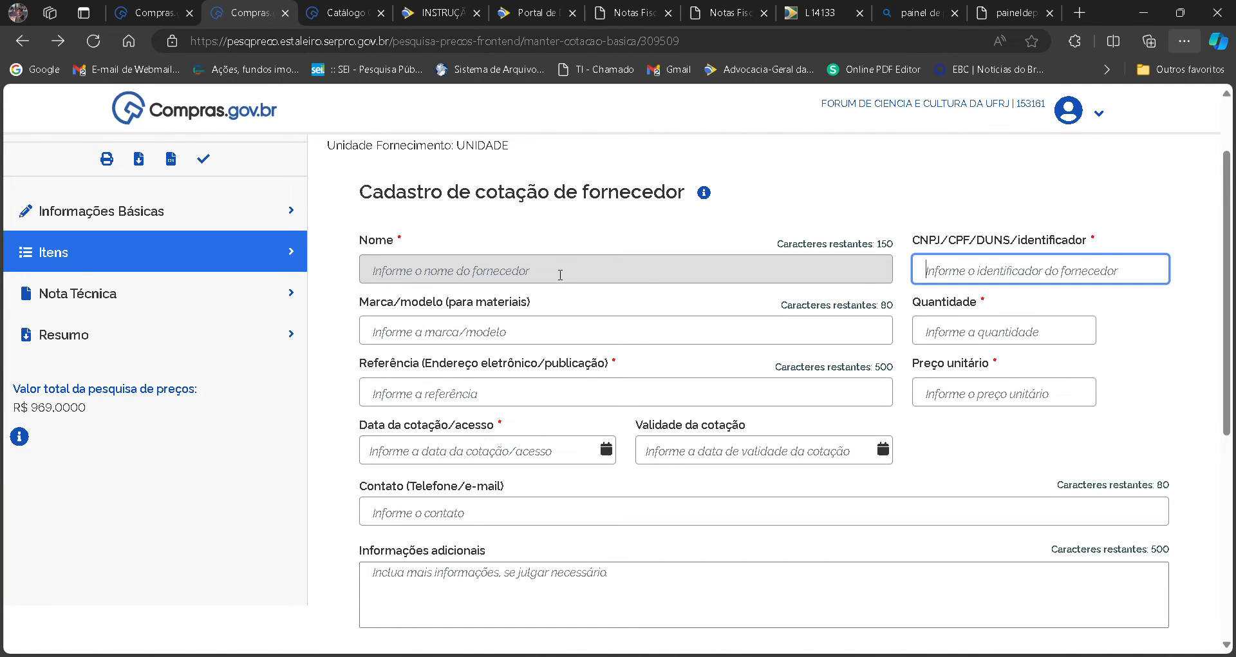
pyautogui.write('12312312312312')
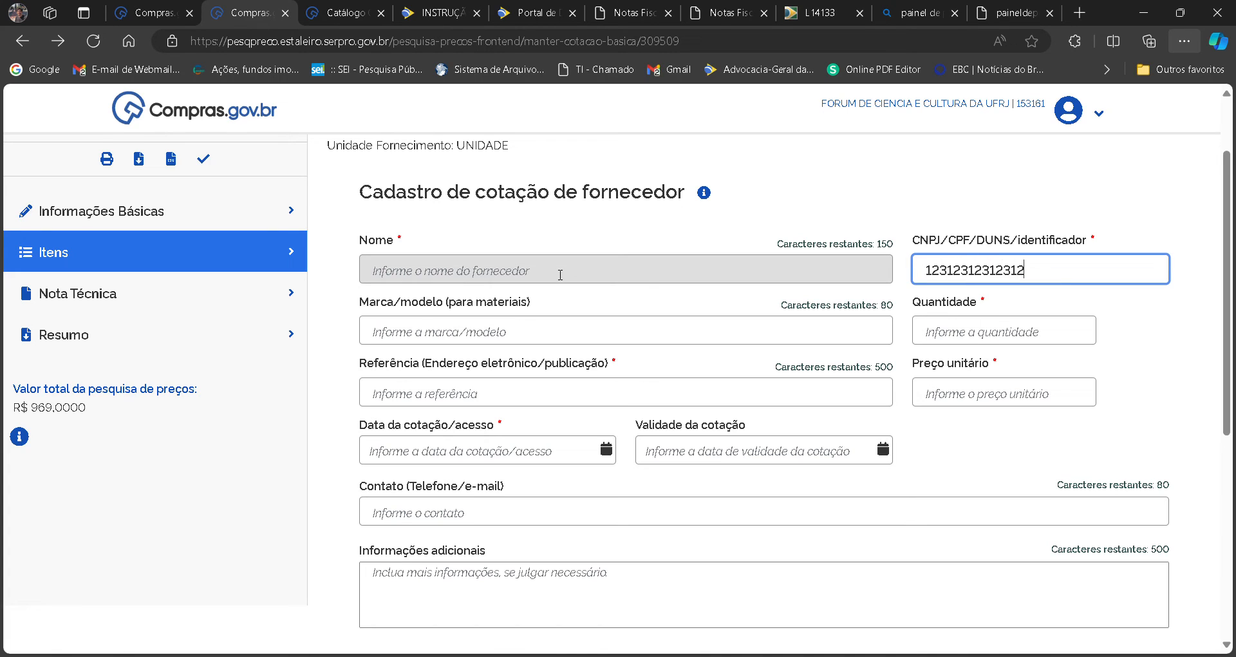
pyautogui.click(451, 276)
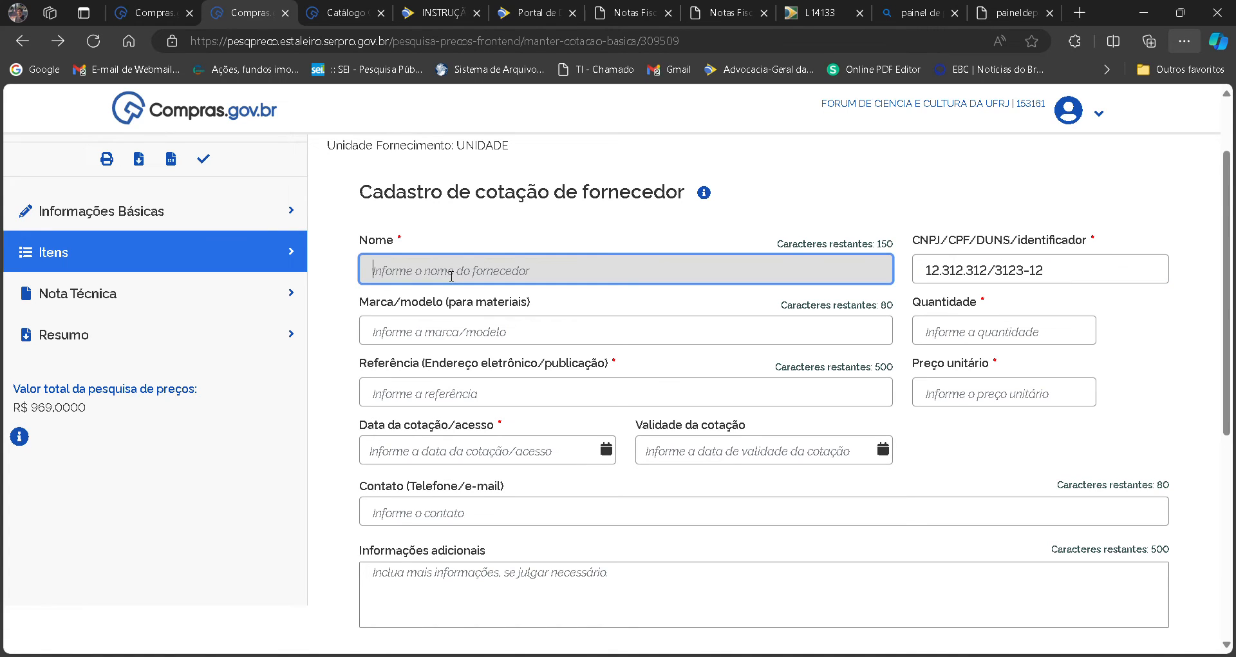
pyautogui.write('Fornecedo')
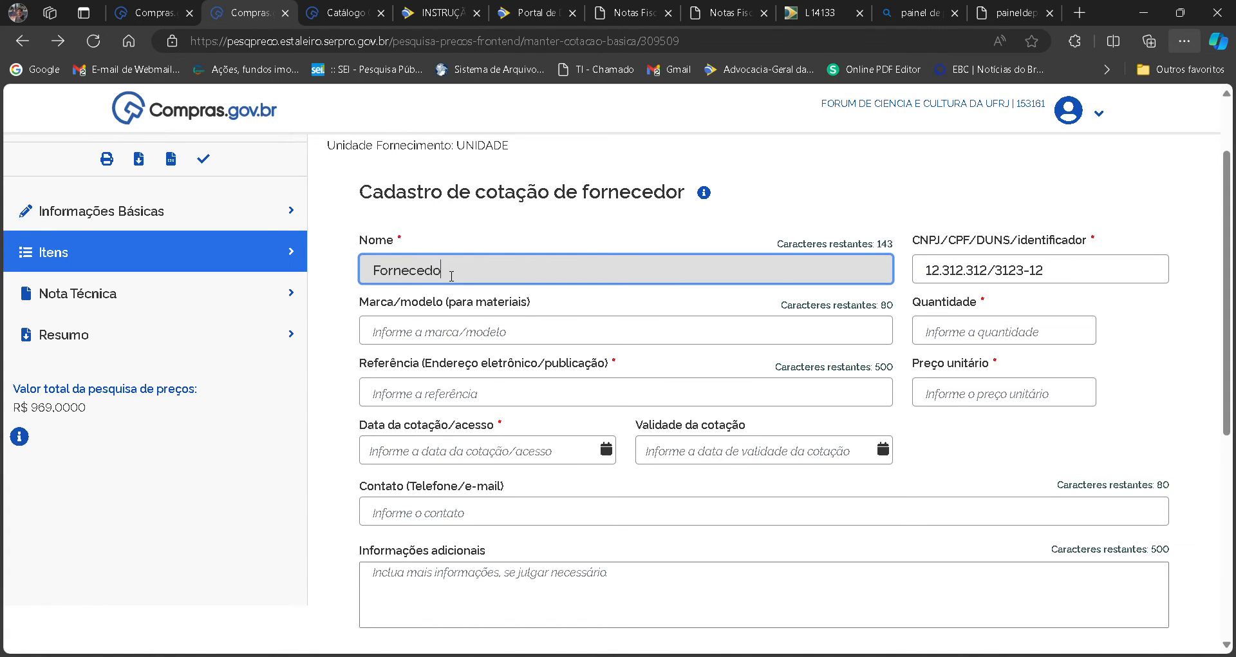
pyautogui.write('r X')
pyautogui.press('Tab')
# Set the supplier quote's quantity to 150 and its unit price to 5,0000.
pyautogui.press('Tab')
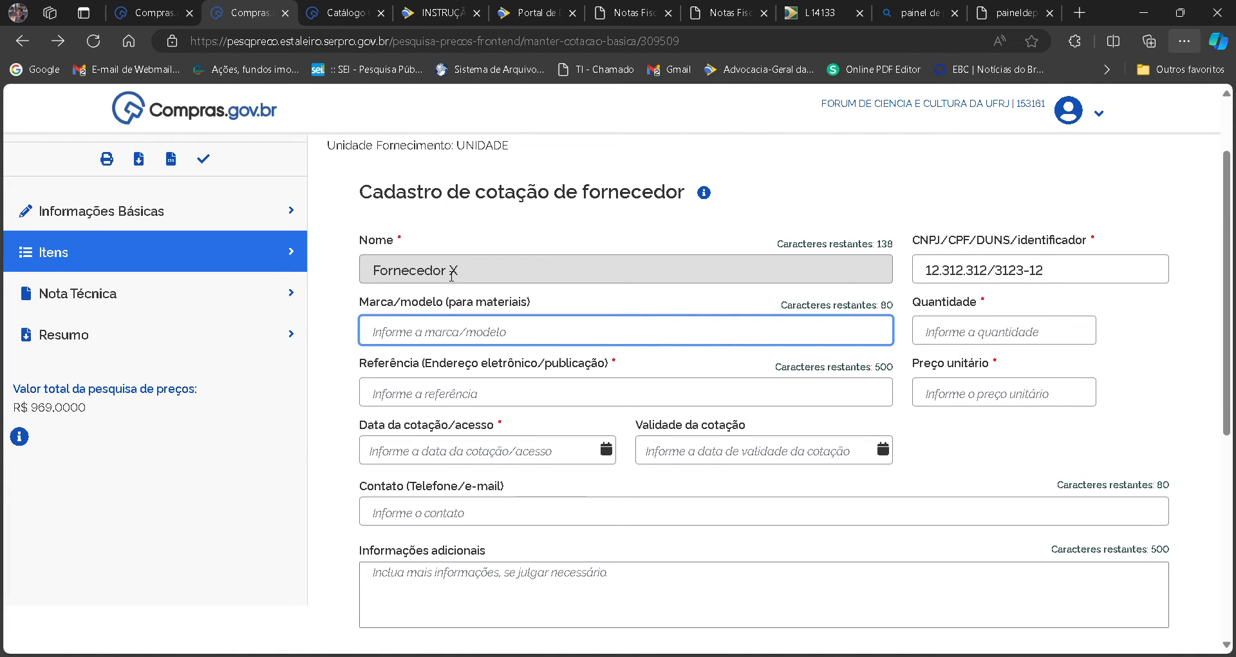
pyautogui.press('Tab')
pyautogui.write('150')
pyautogui.press('Tab')
pyautogui.press('Tab')
pyautogui.write('6')
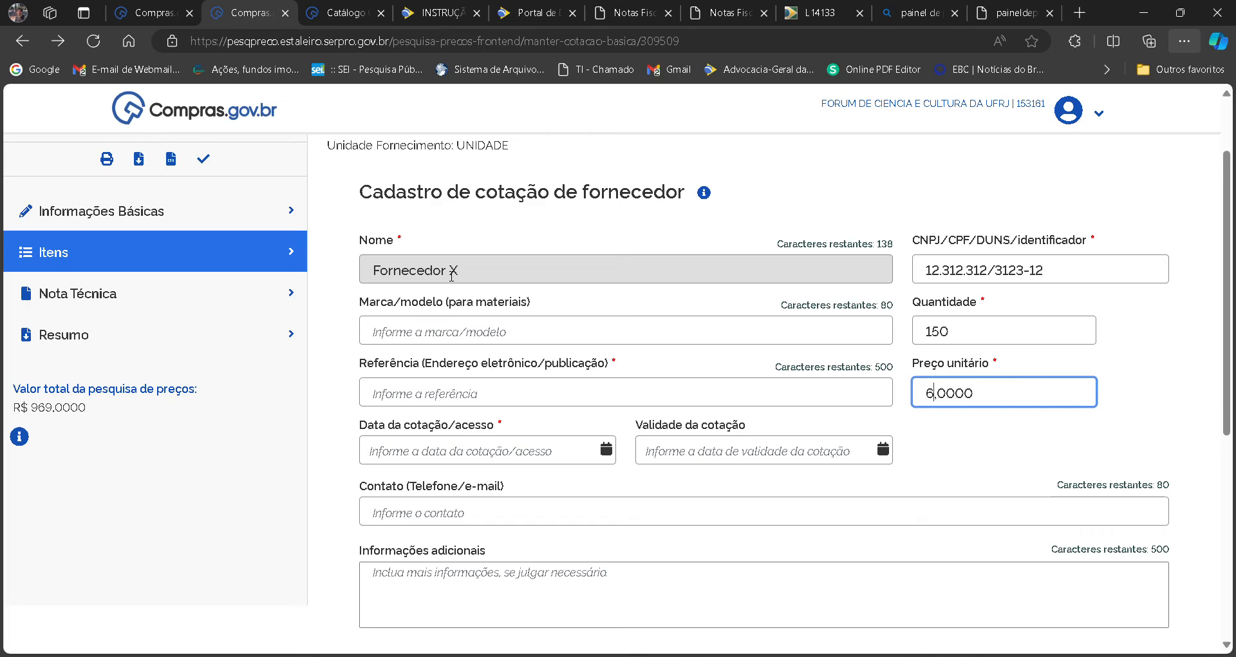
pyautogui.press('BackSpace')
pyautogui.write('34')
pyautogui.press('BackSpace')
pyautogui.press('BackSpace')
pyautogui.write('5')
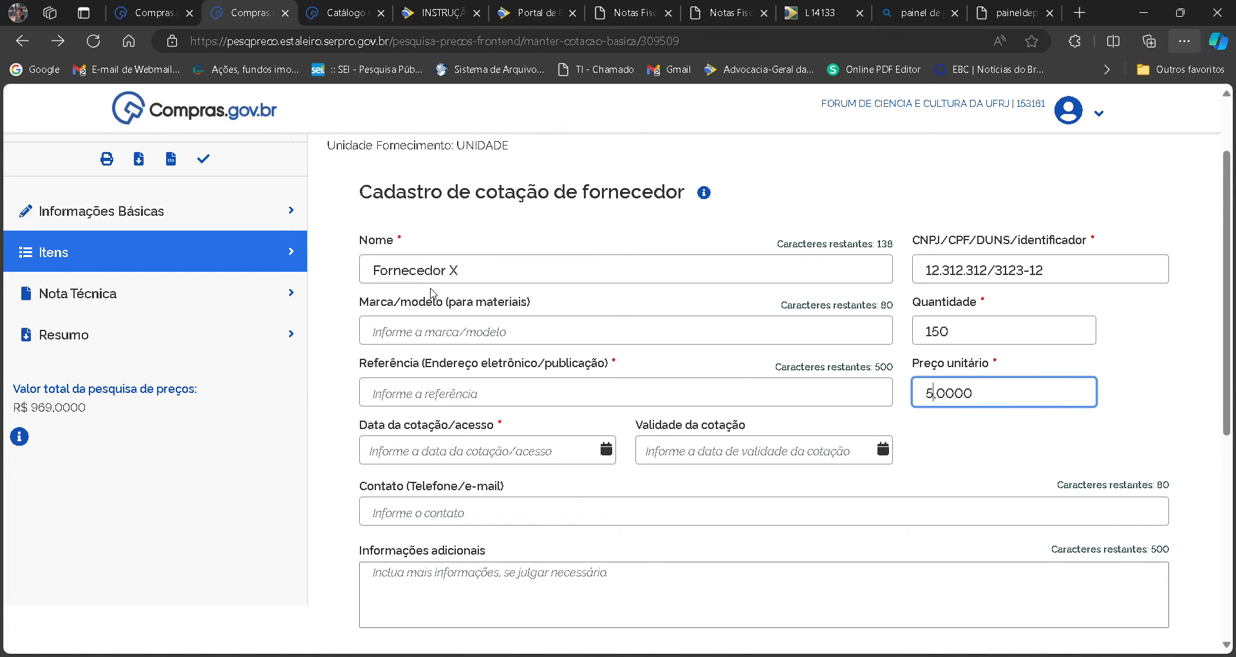
# Set the quote date to 14/06/2024 09:13 and the quote's validity to 30/08/2024.
pyautogui.click(569, 454)
pyautogui.click(525, 324)
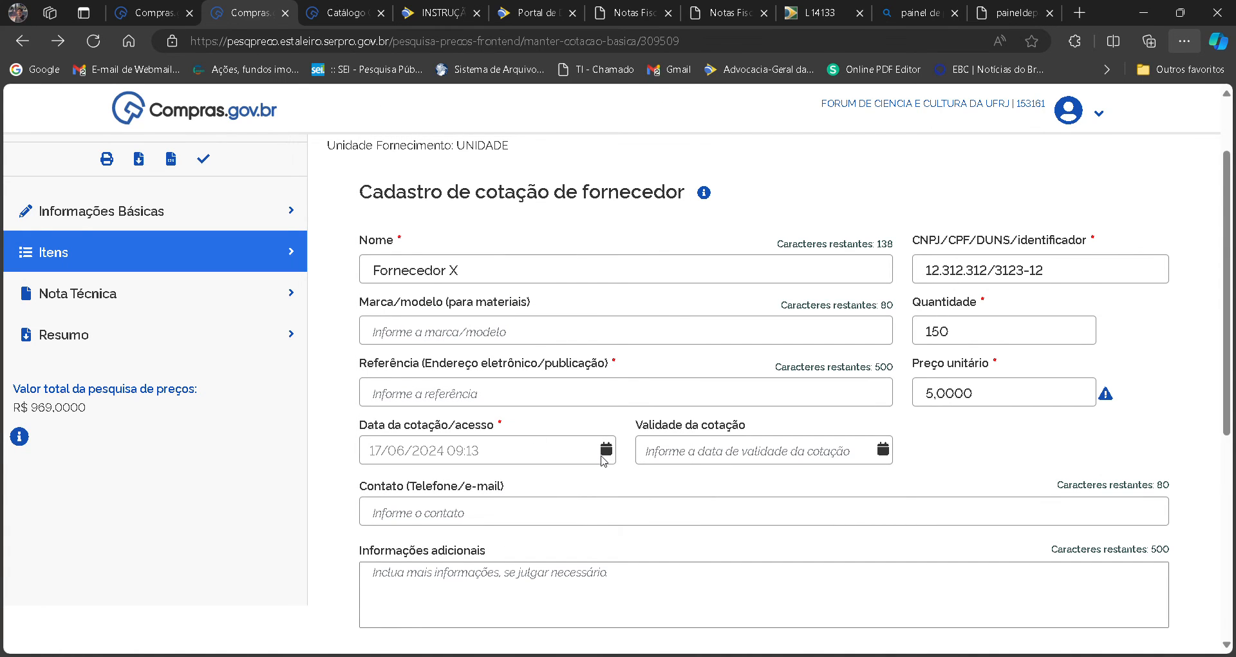
pyautogui.click(582, 461)
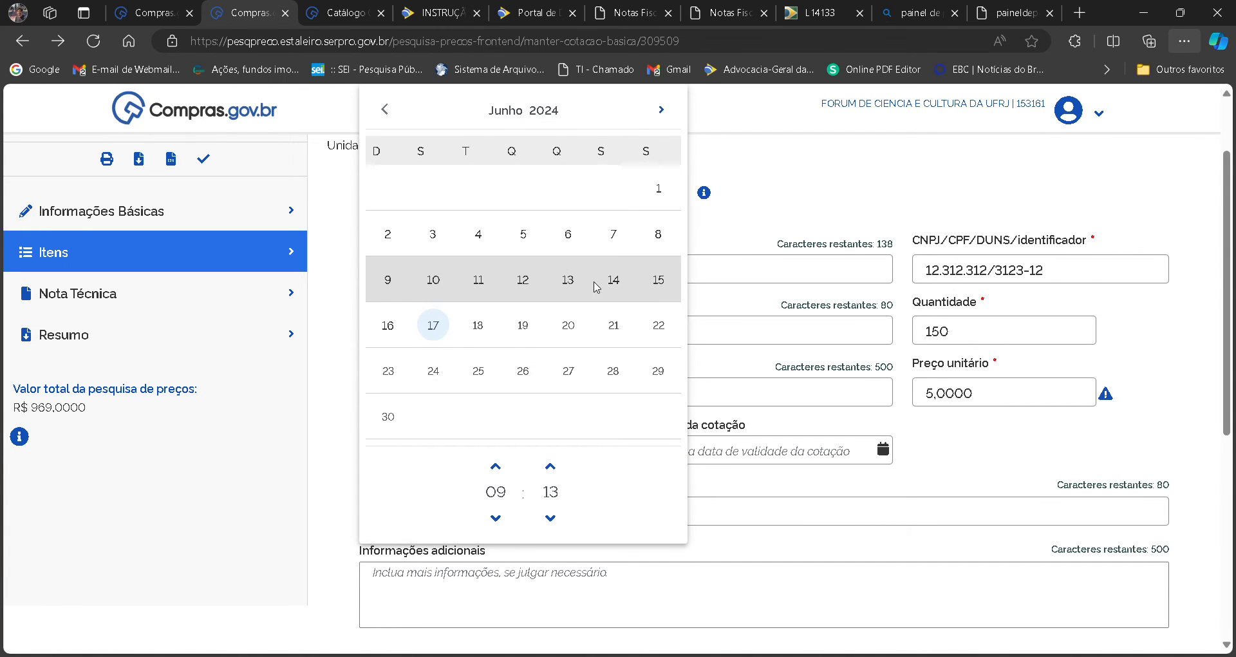
pyautogui.click(622, 290)
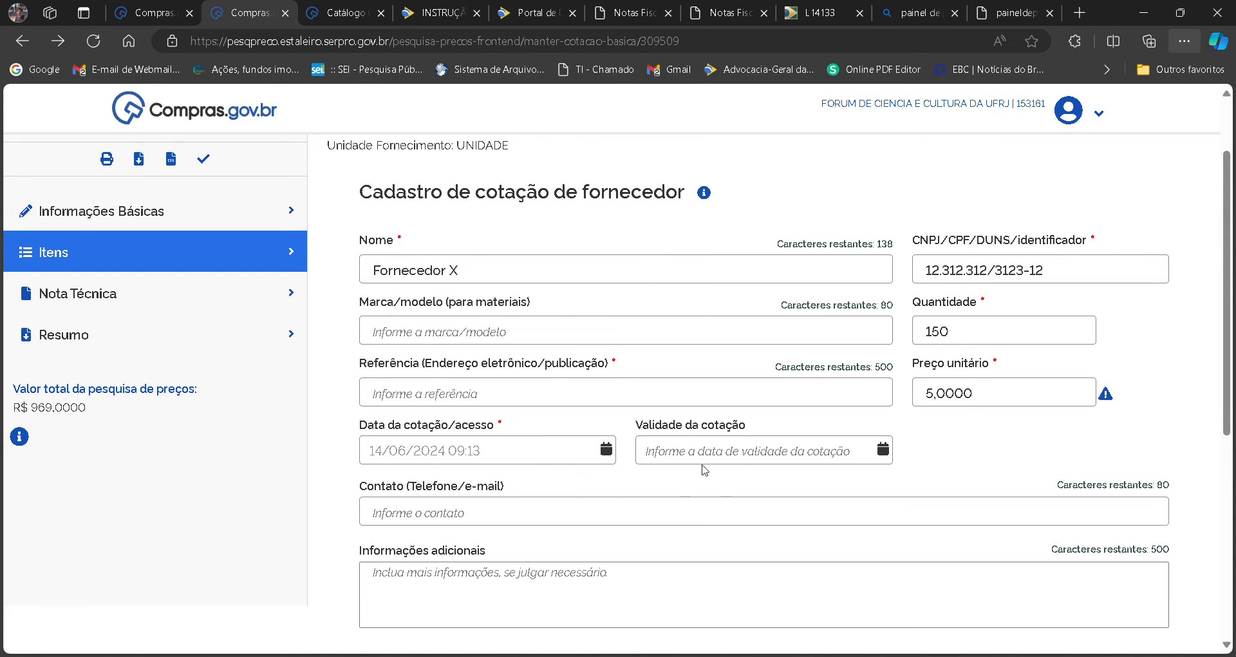
pyautogui.click(732, 463)
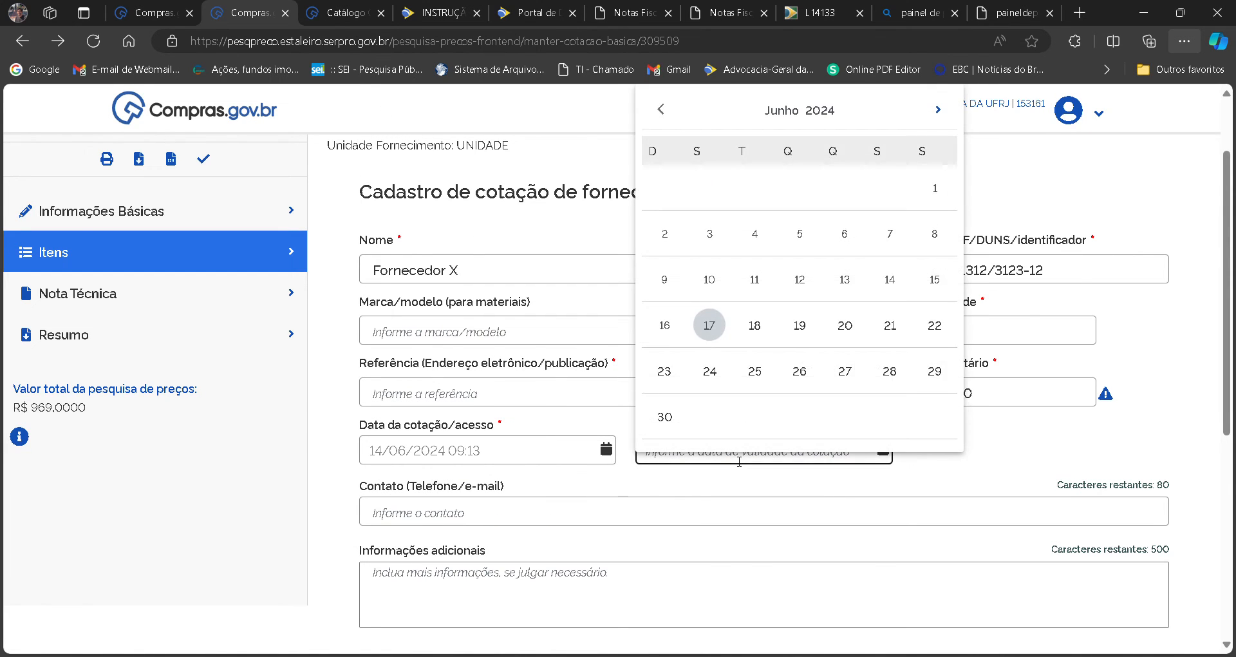
pyautogui.click(938, 110)
pyautogui.click(938, 110)
pyautogui.click(889, 371)
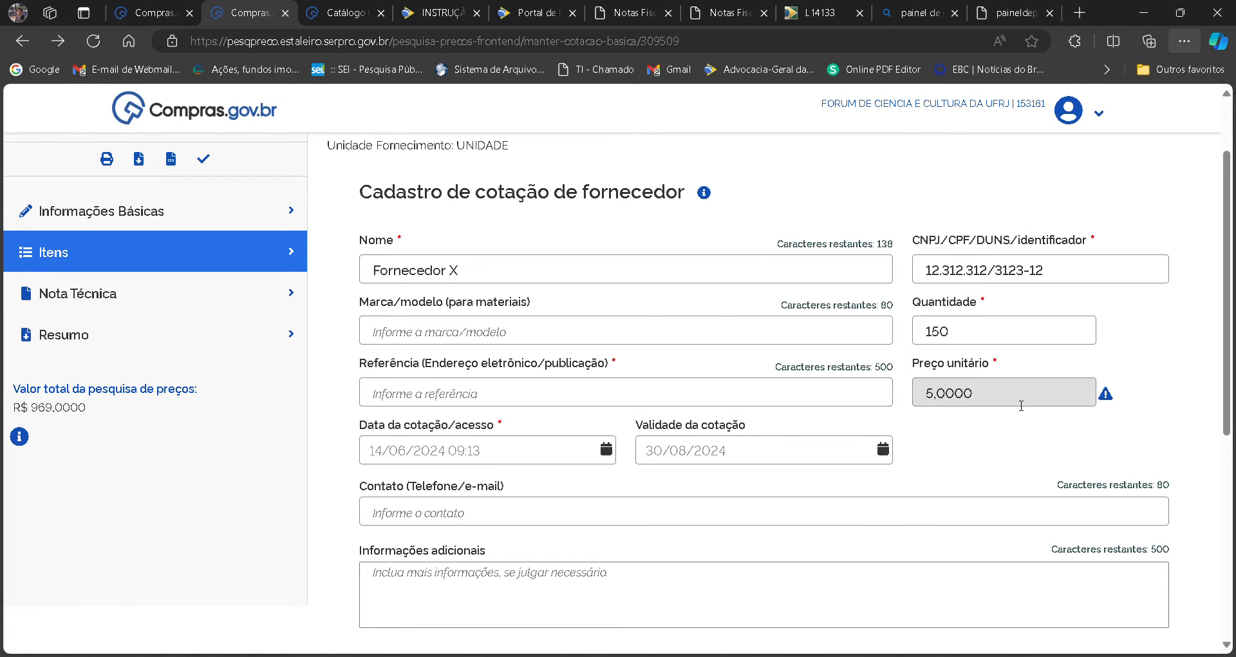
# Try to save the supplier quote with the reference left blank.
pyautogui.scroll(-3, 1231, 389)
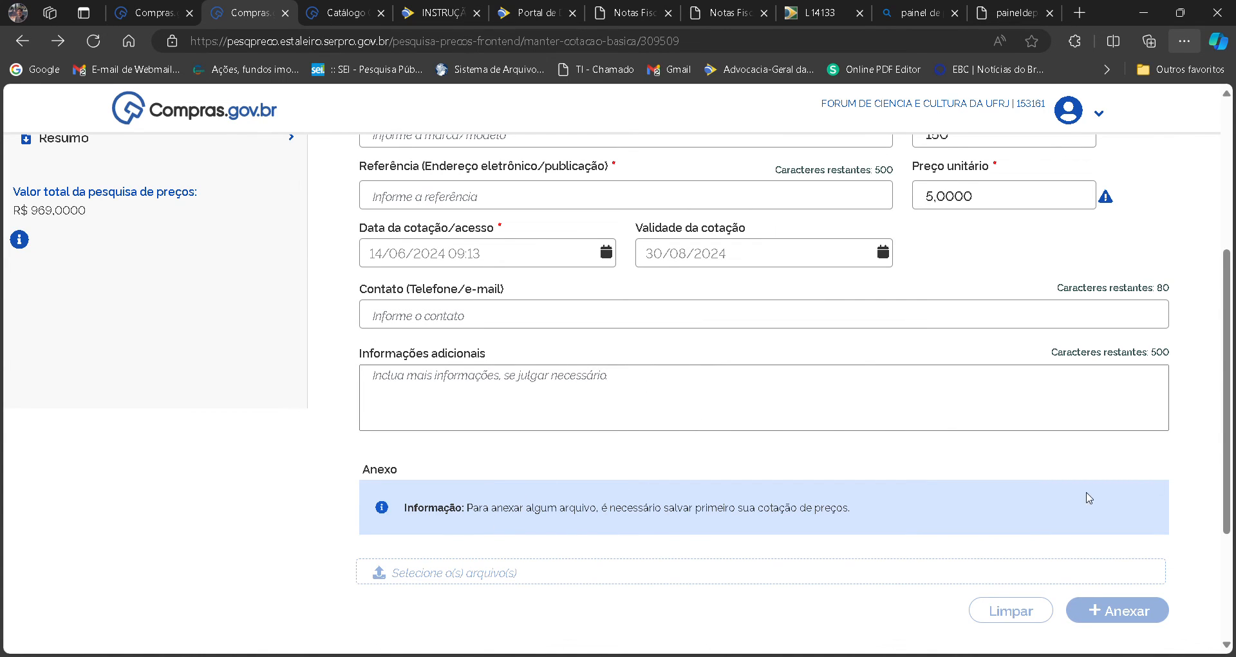
pyautogui.moveTo(1227, 450); pyautogui.dragTo(1211, 518)
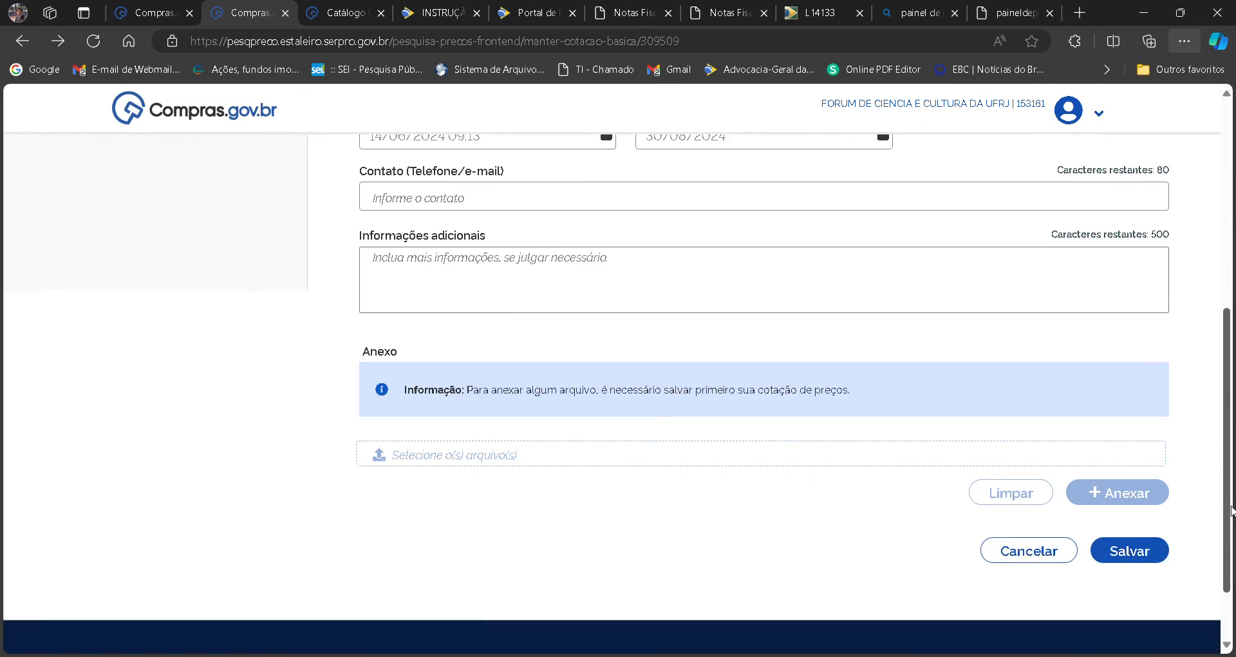
pyautogui.click(1138, 556)
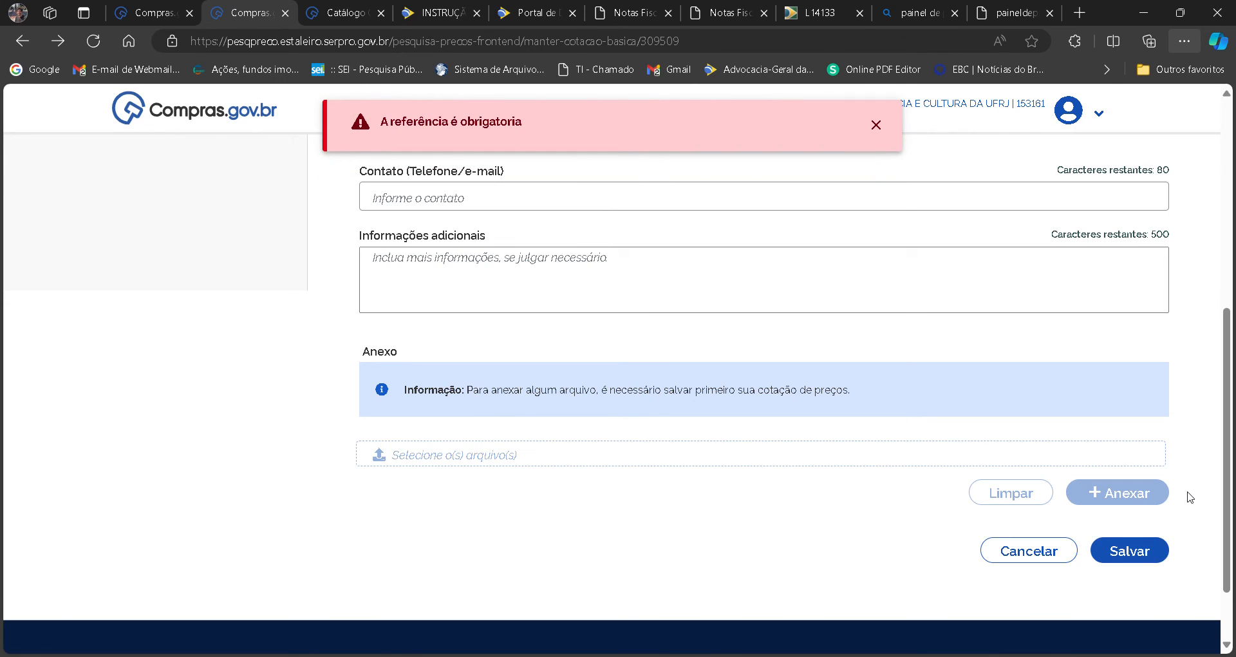
pyautogui.scroll(3, 708, 328)
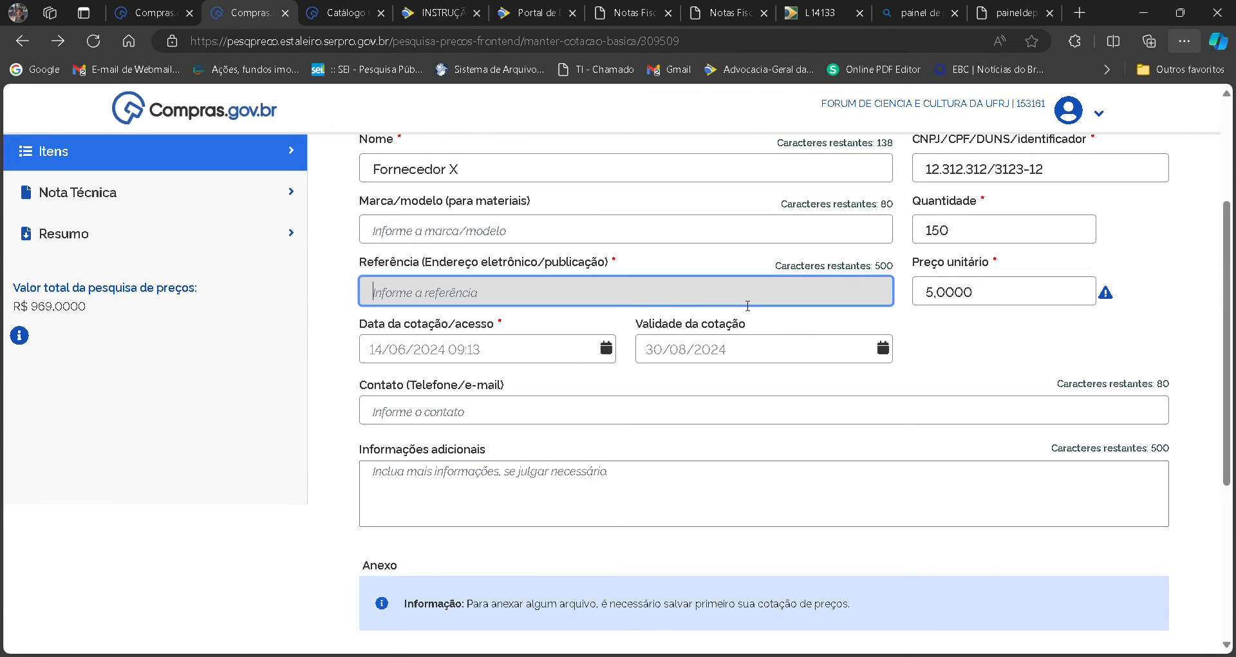
pyautogui.click(772, 300)
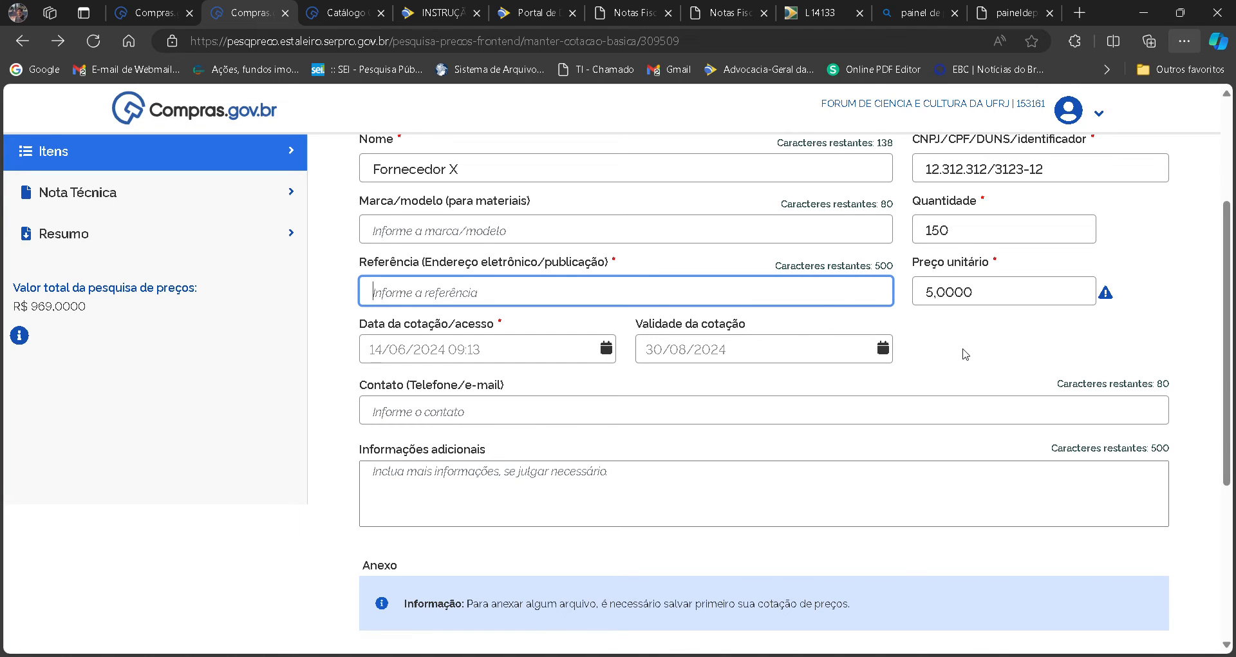
pyautogui.write('emai')
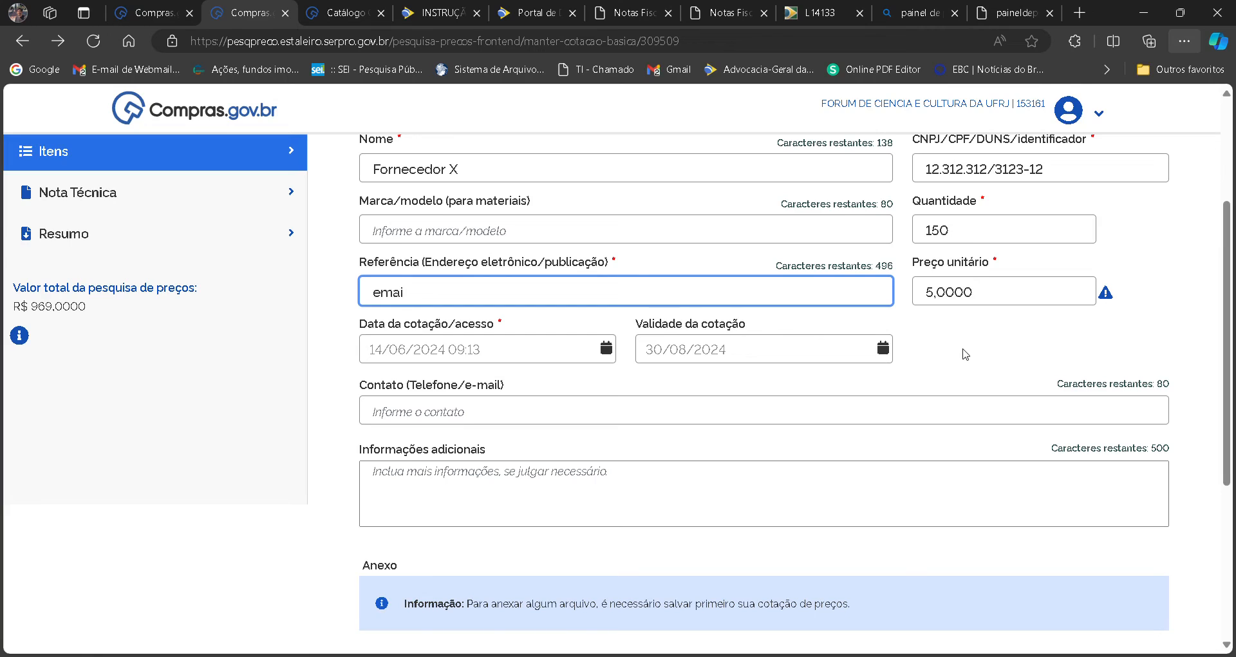
pyautogui.press('BackSpace')
pyautogui.press('BackSpace')
pyautogui.press('BackSpace')
pyautogui.press('BackSpace')
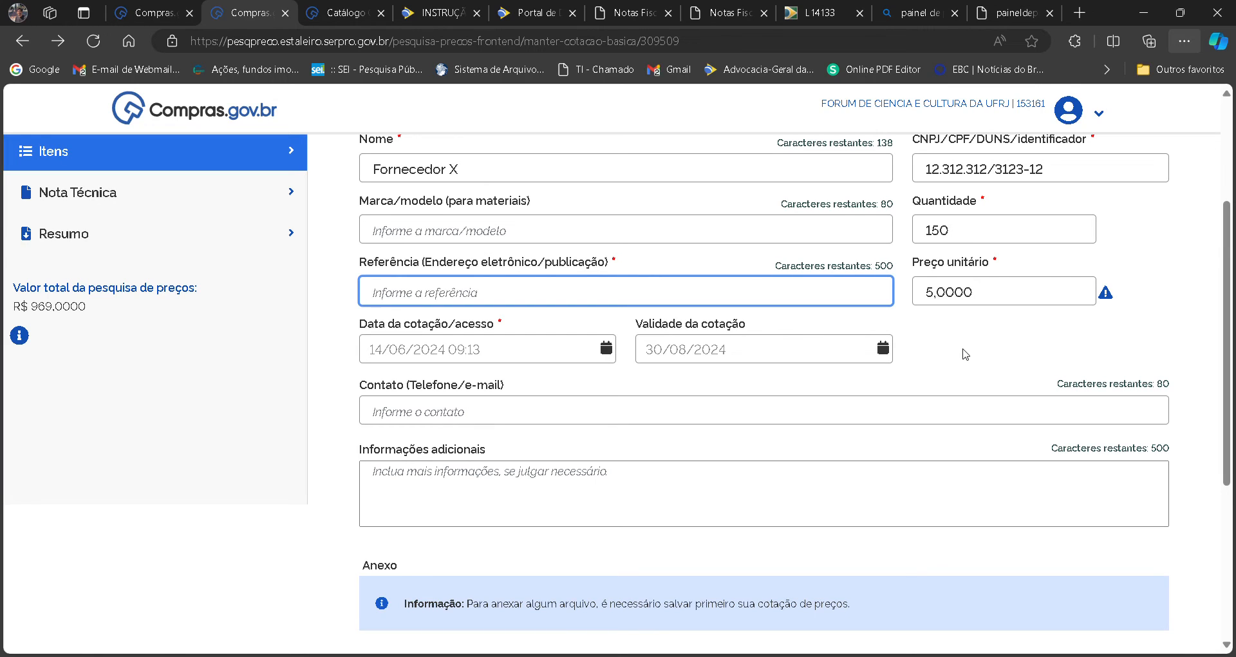
pyautogui.write('www.viopreco')
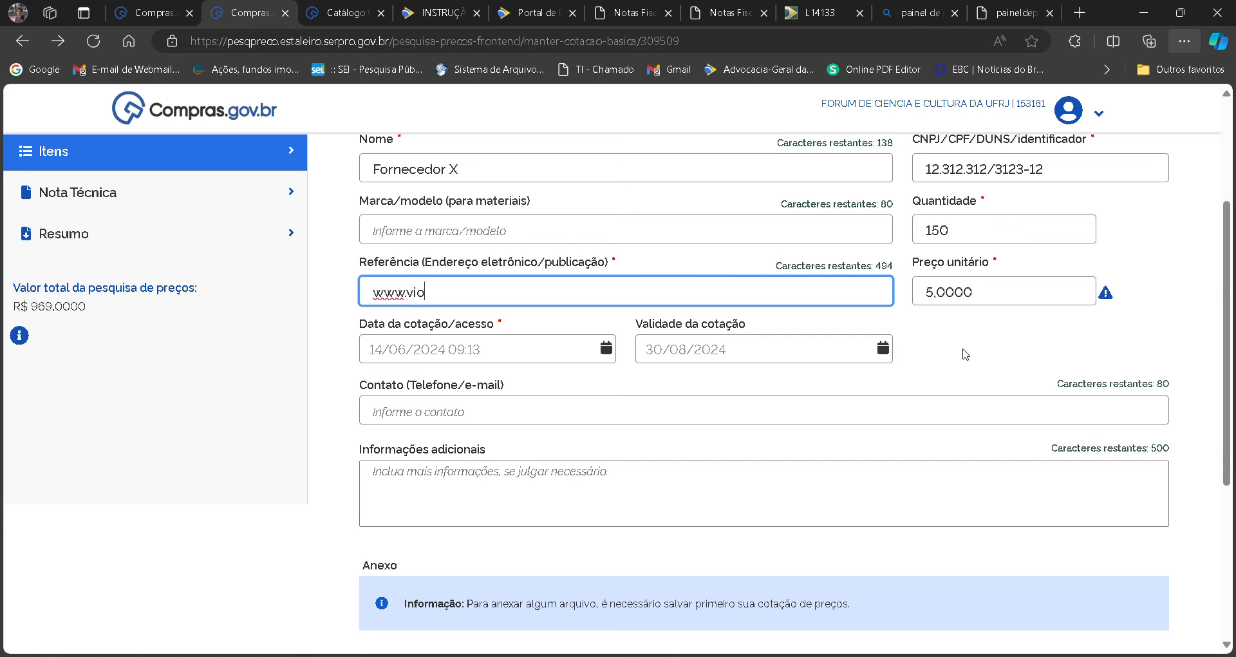
pyautogui.write('.com')
pyautogui.scroll(-5, 1120, 393)
pyautogui.click(1132, 469)
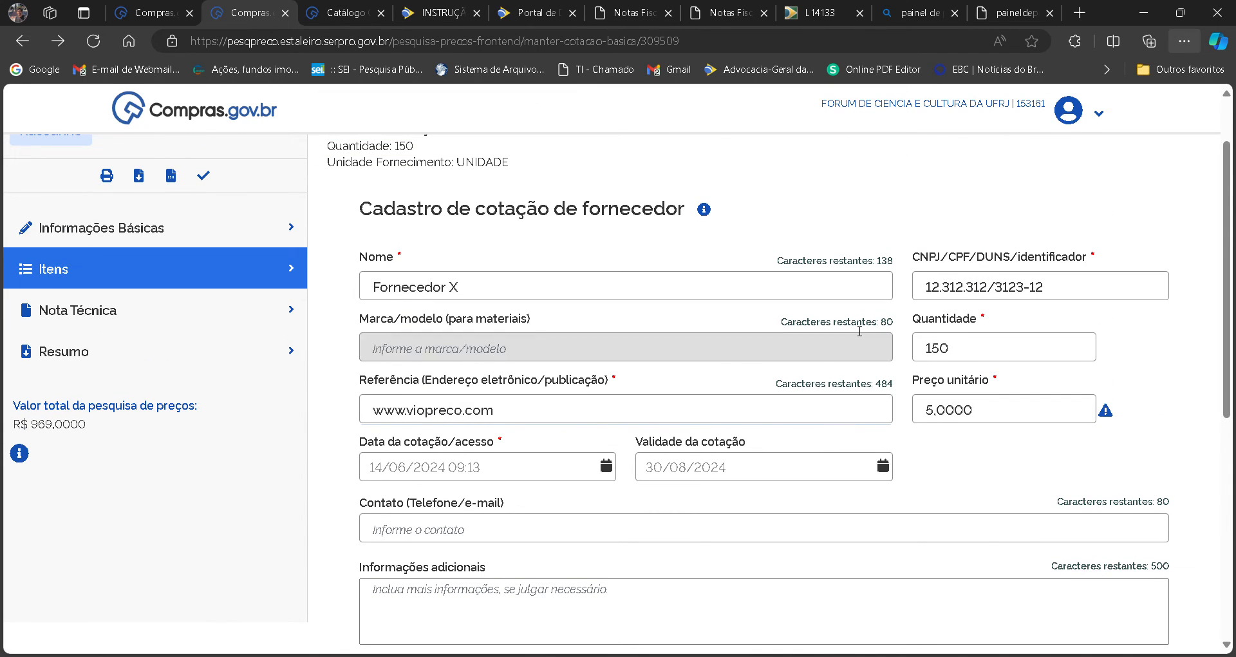
# Review the saved supplier quote form and its attachment section, opening the file selection without attaching a file.
pyautogui.scroll(1, 644, 347)
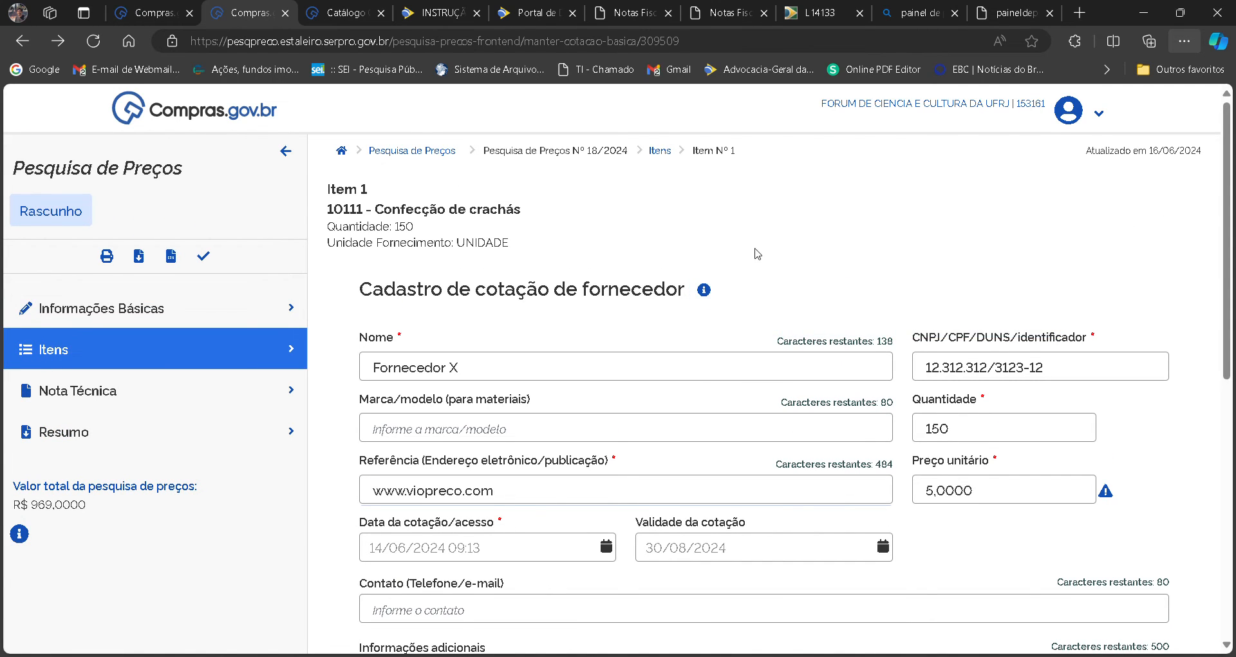
pyautogui.moveTo(708, 301)
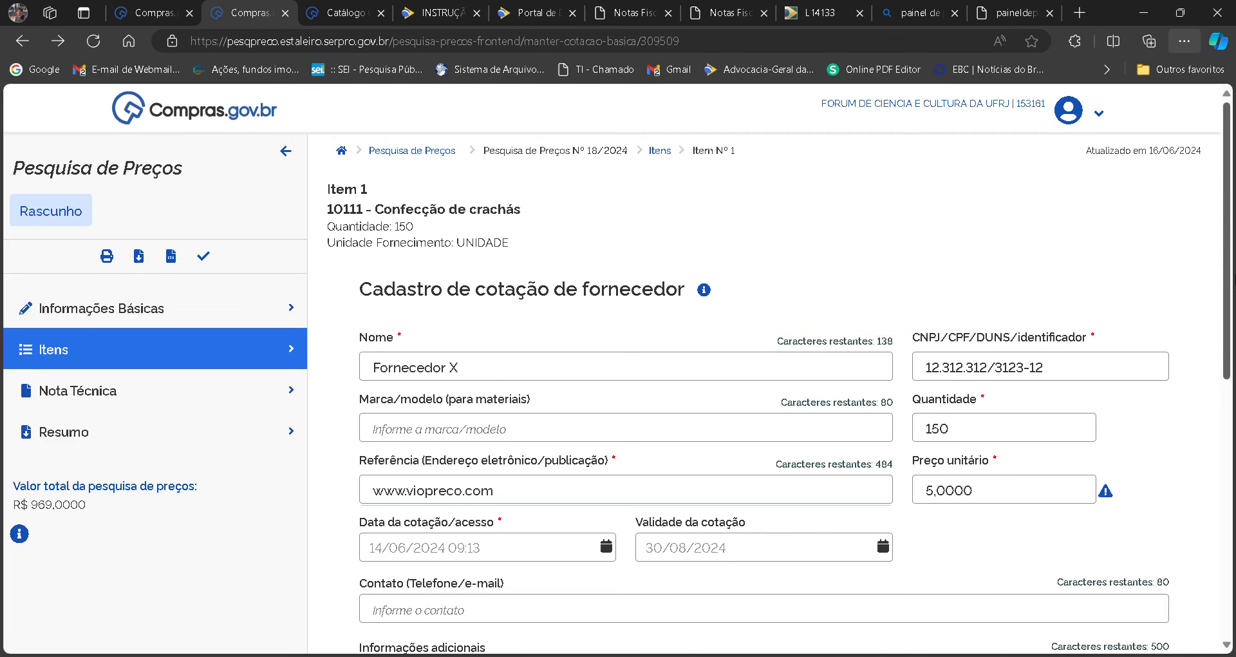
pyautogui.scroll(-2, 991, 171)
pyautogui.scroll(-2, 616, 379)
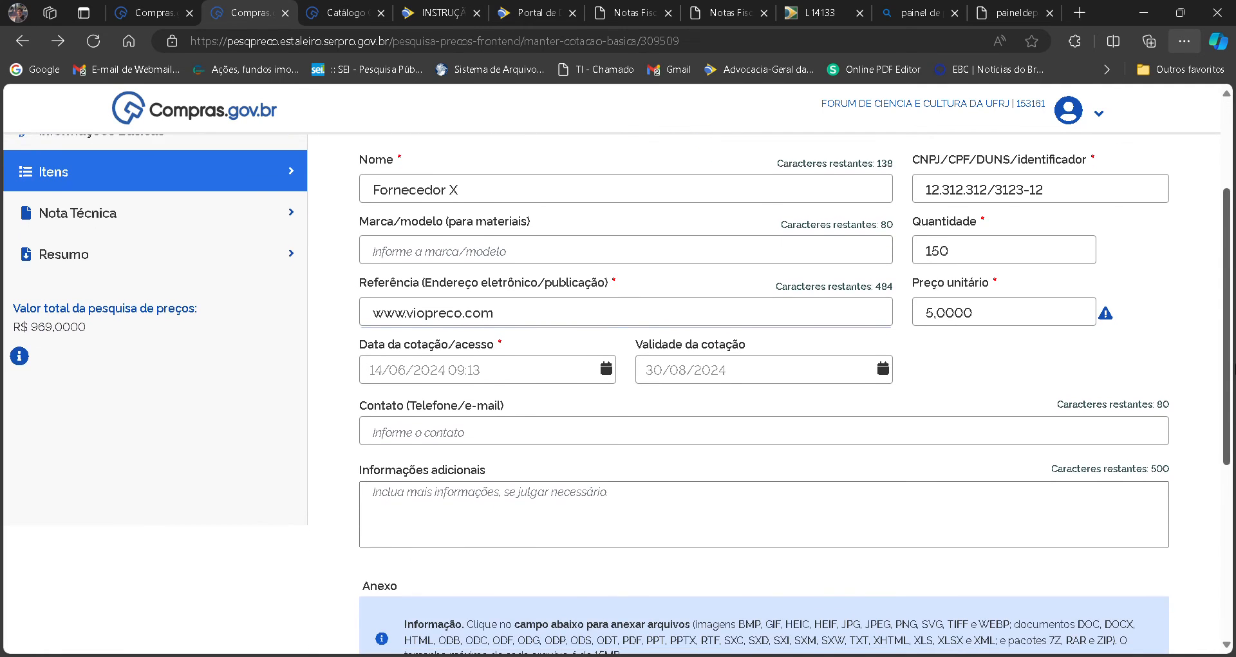
pyautogui.scroll(-5, 1201, 501)
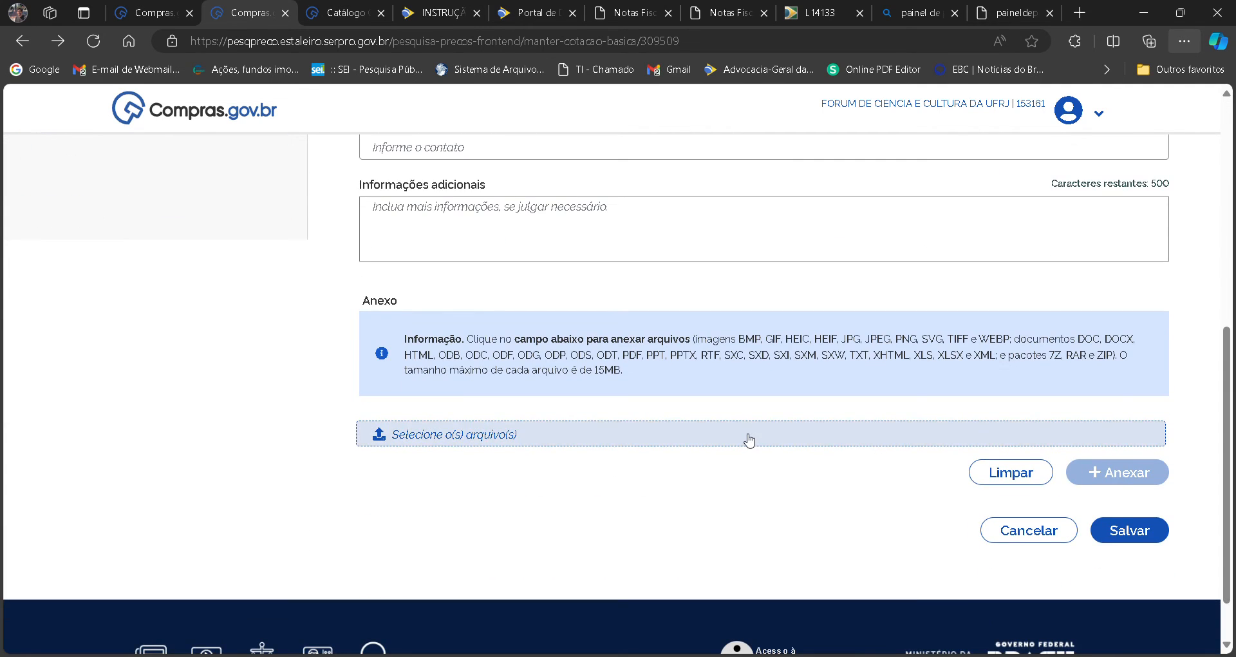
pyautogui.click(428, 442)
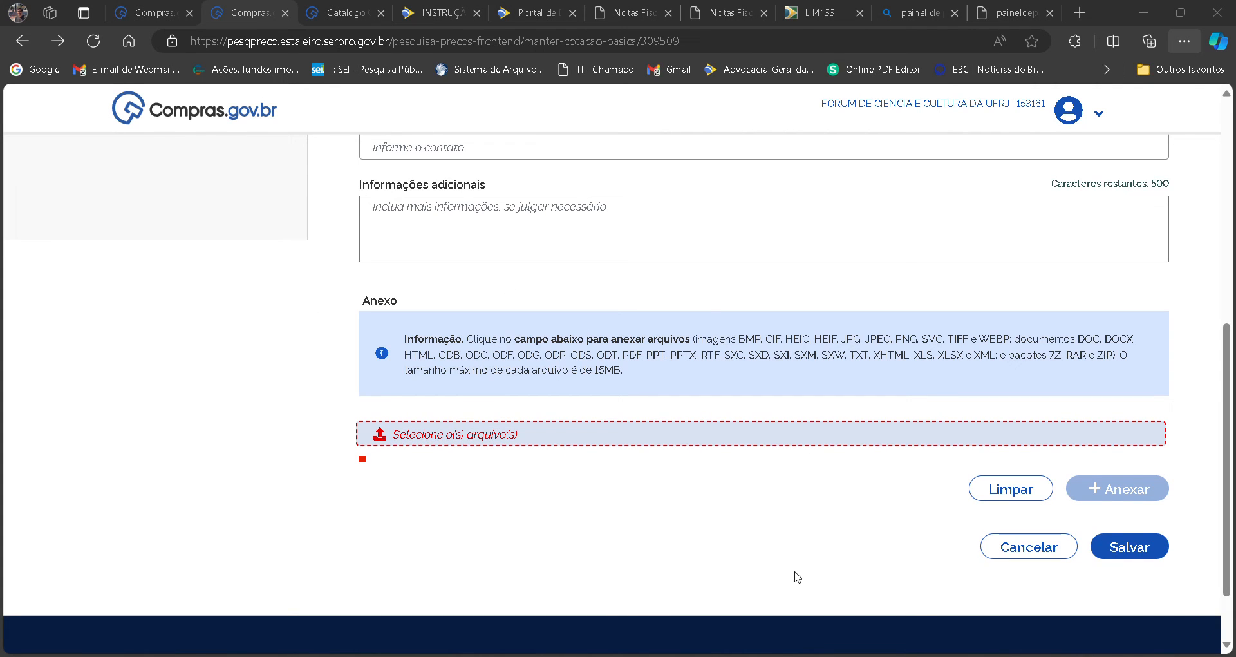
pyautogui.click(779, 587)
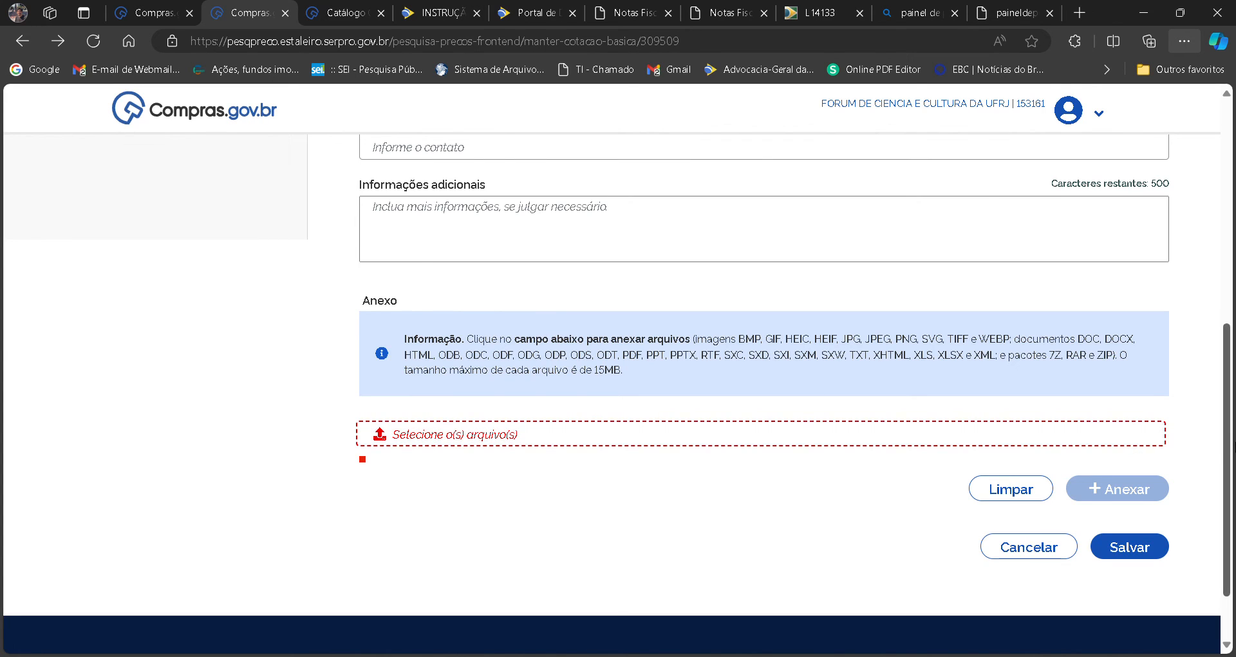
# Replace the supplier quote's reference with the supplier's e-mail address and save the quote.
pyautogui.scroll(4, 552, 279)
pyautogui.doubleClick(553, 279)
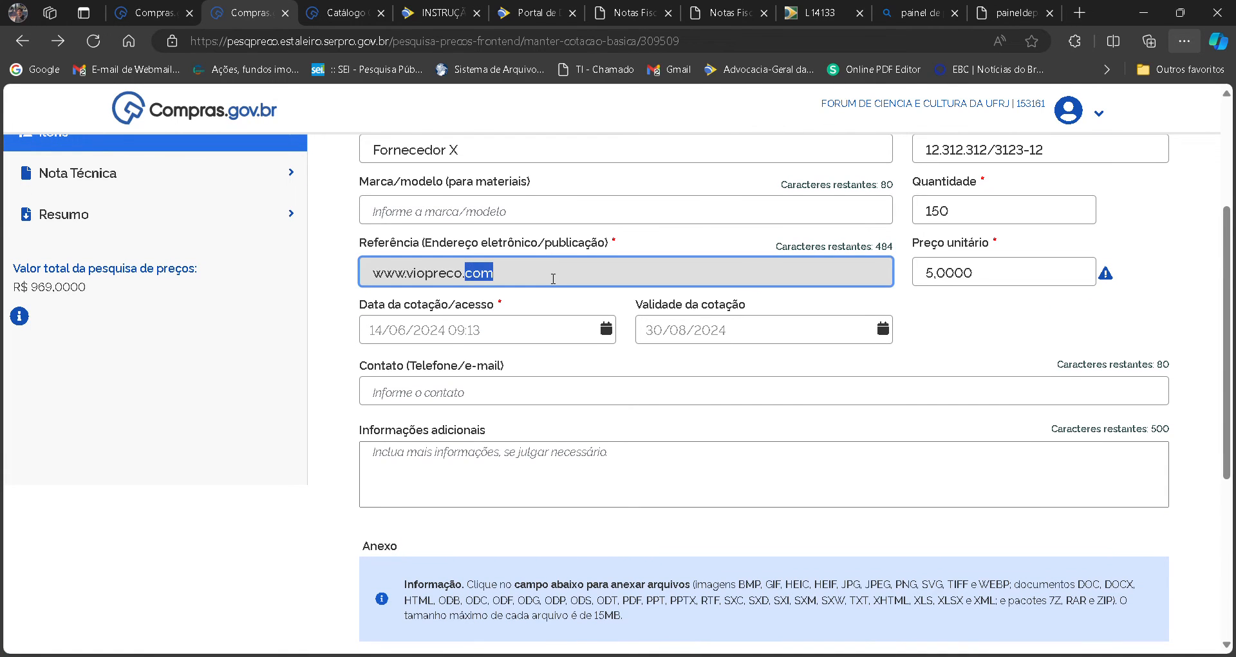
pyautogui.tripleClick(553, 279)
pyautogui.press('BackSpace')
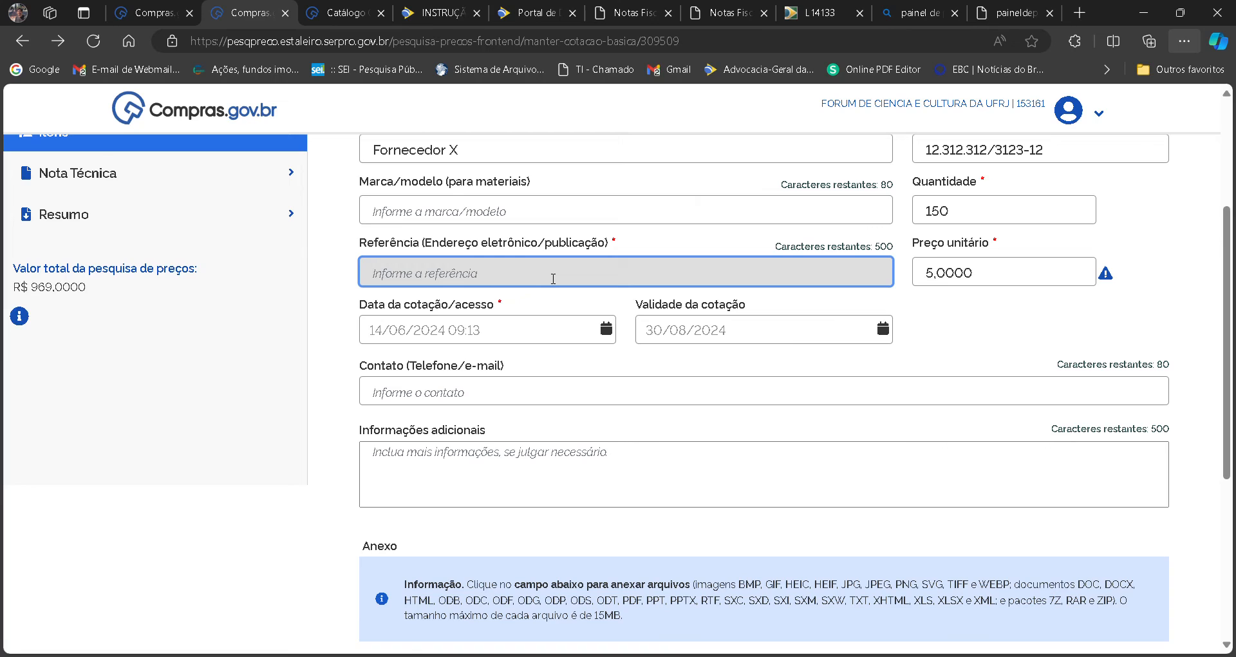
pyautogui.write('email')
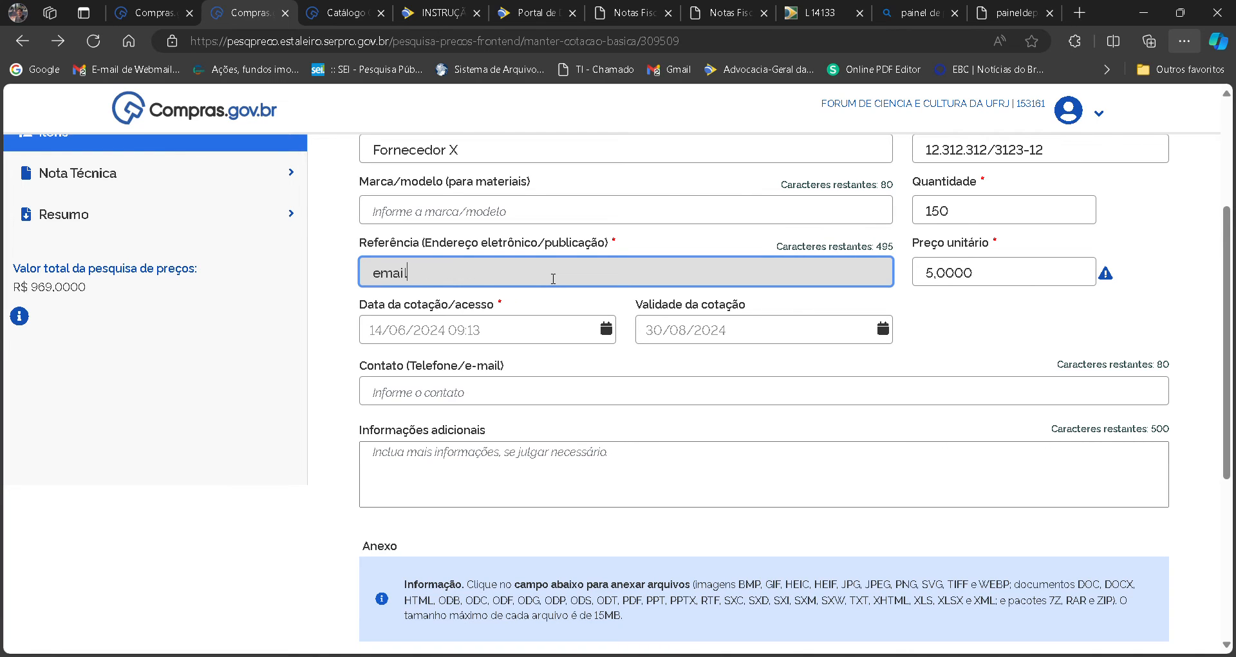
pyautogui.write('@email.com')
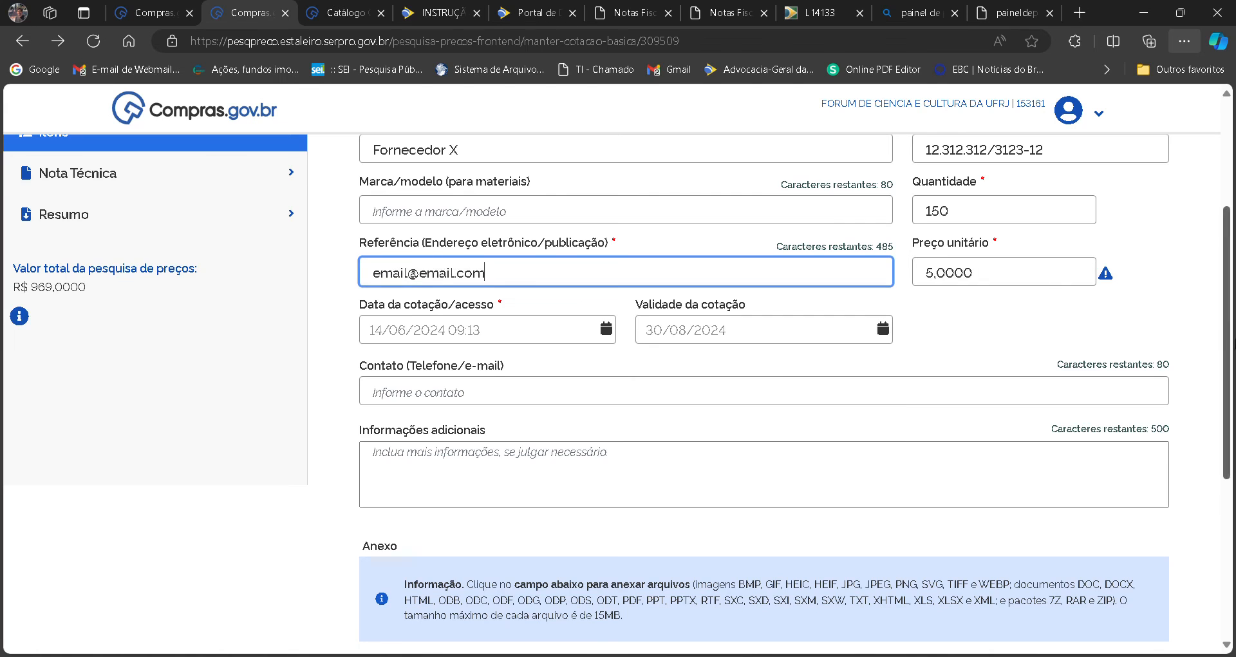
pyautogui.scroll(-5, 553, 278)
pyautogui.click(1136, 469)
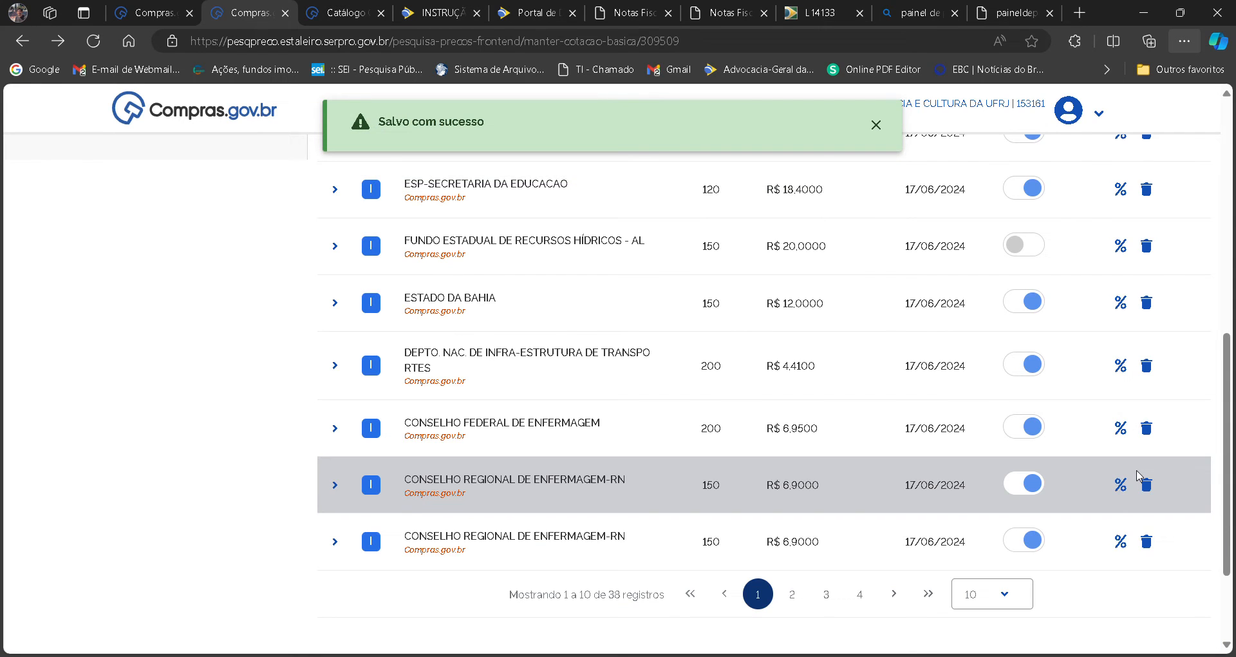
# Sort the item's quotes by unit price and find the Fornecedor X quote on page 2 of the list.
pyautogui.moveTo(1230, 555)
pyautogui.mouseDown()
pyautogui.moveTo(1231, 386)
pyautogui.moveTo(1234, 572)
pyautogui.mouseUp()
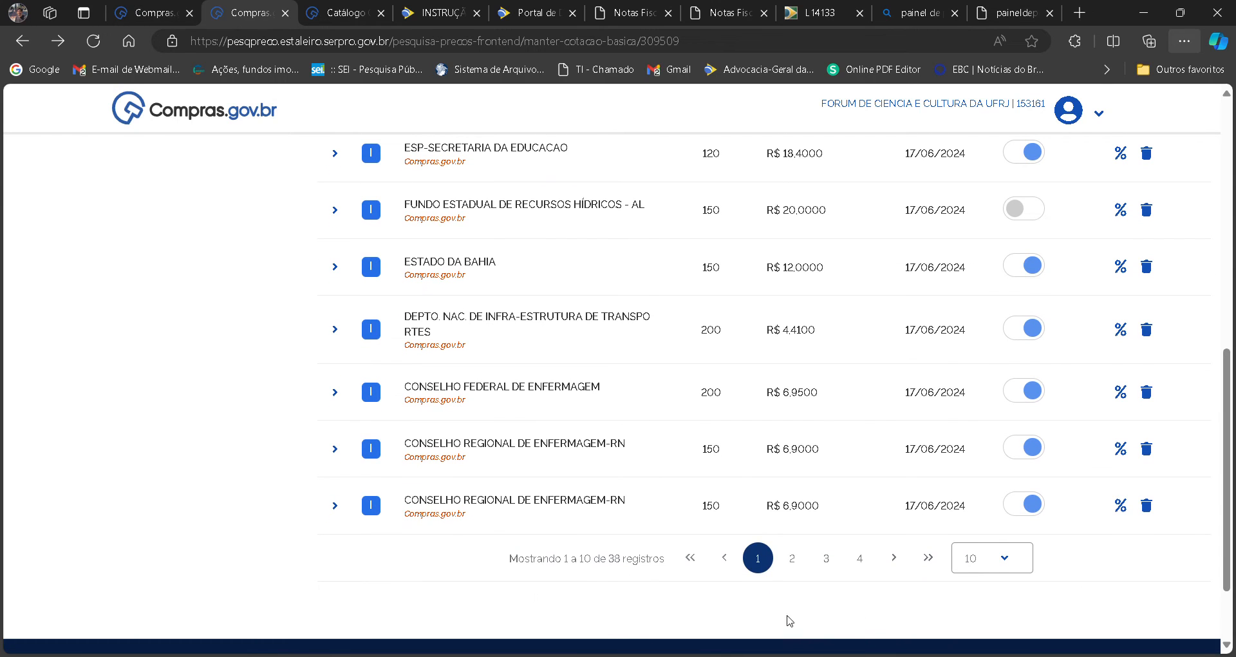
pyautogui.scroll(6, 1192, 472)
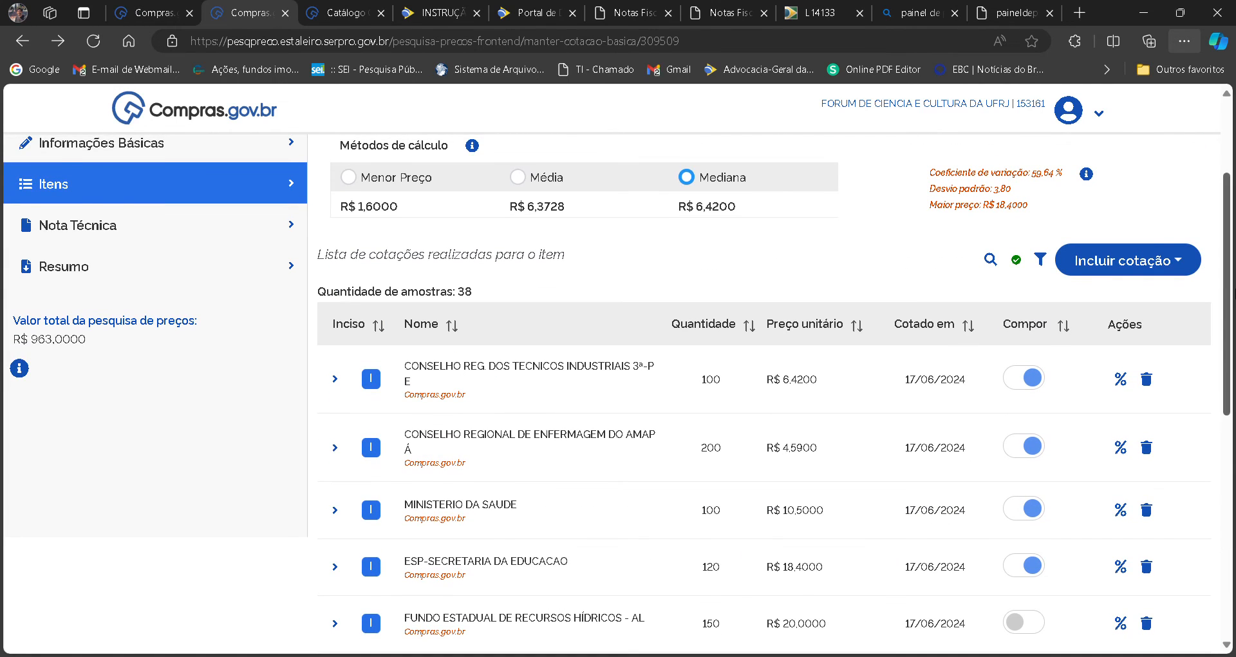
pyautogui.click(825, 322)
pyautogui.scroll(-5, 711, 525)
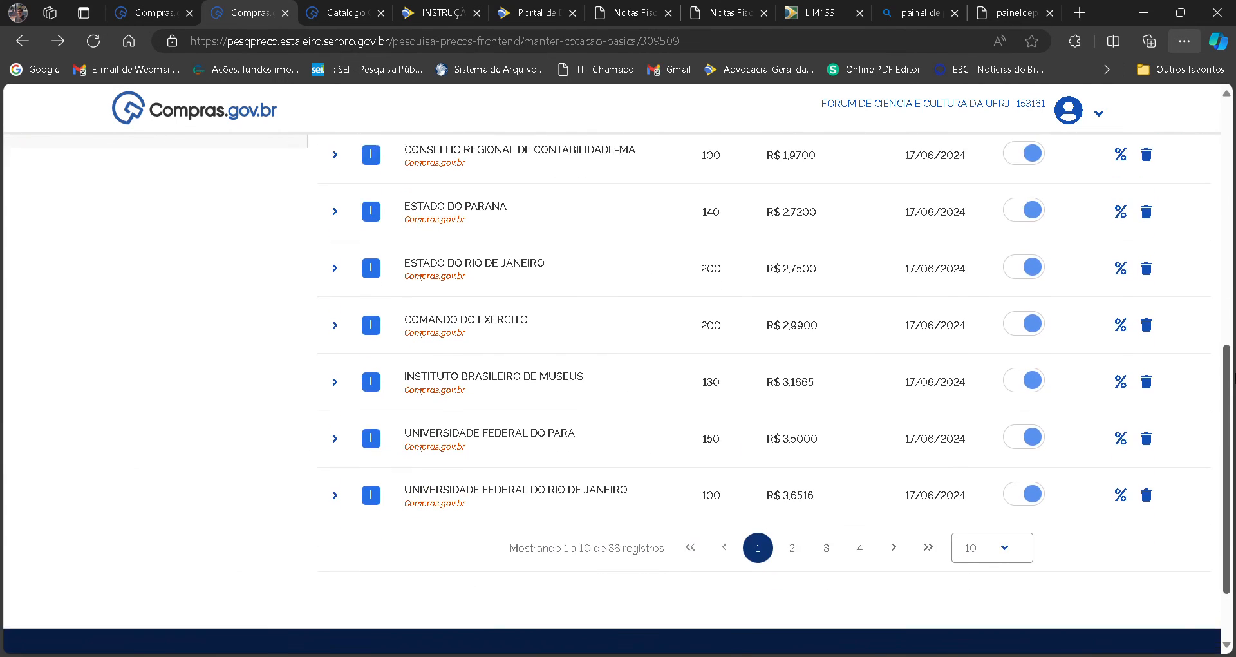
pyautogui.click(793, 504)
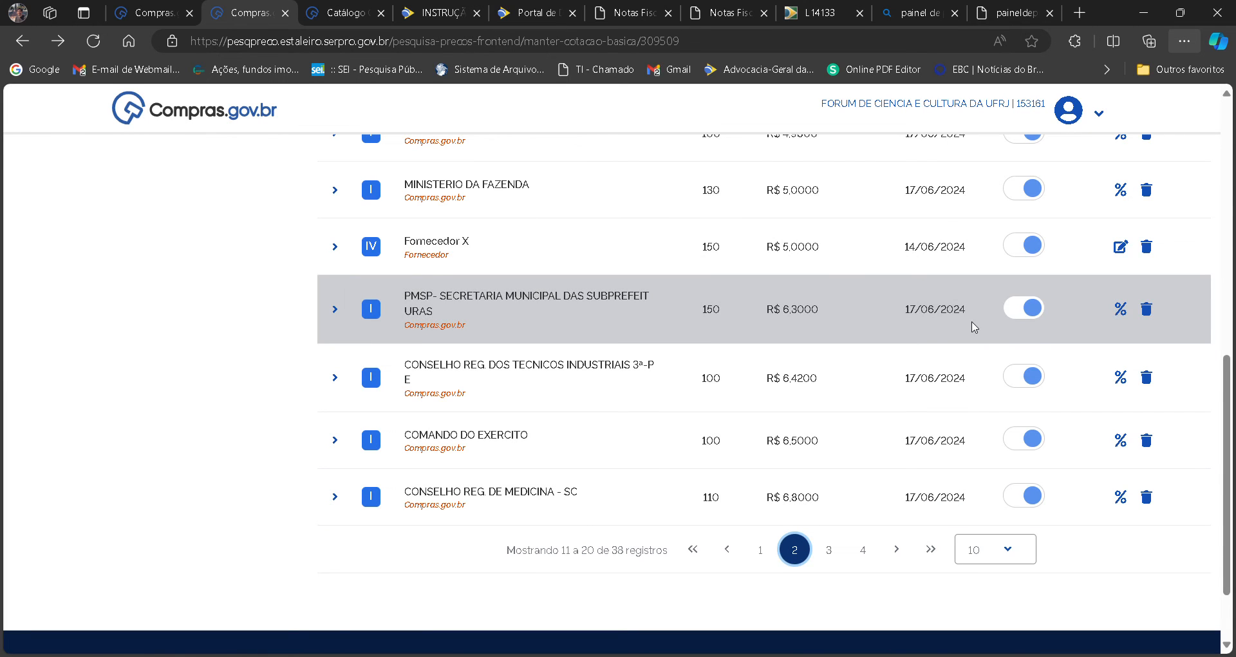
pyautogui.scroll(-2, 445, 248)
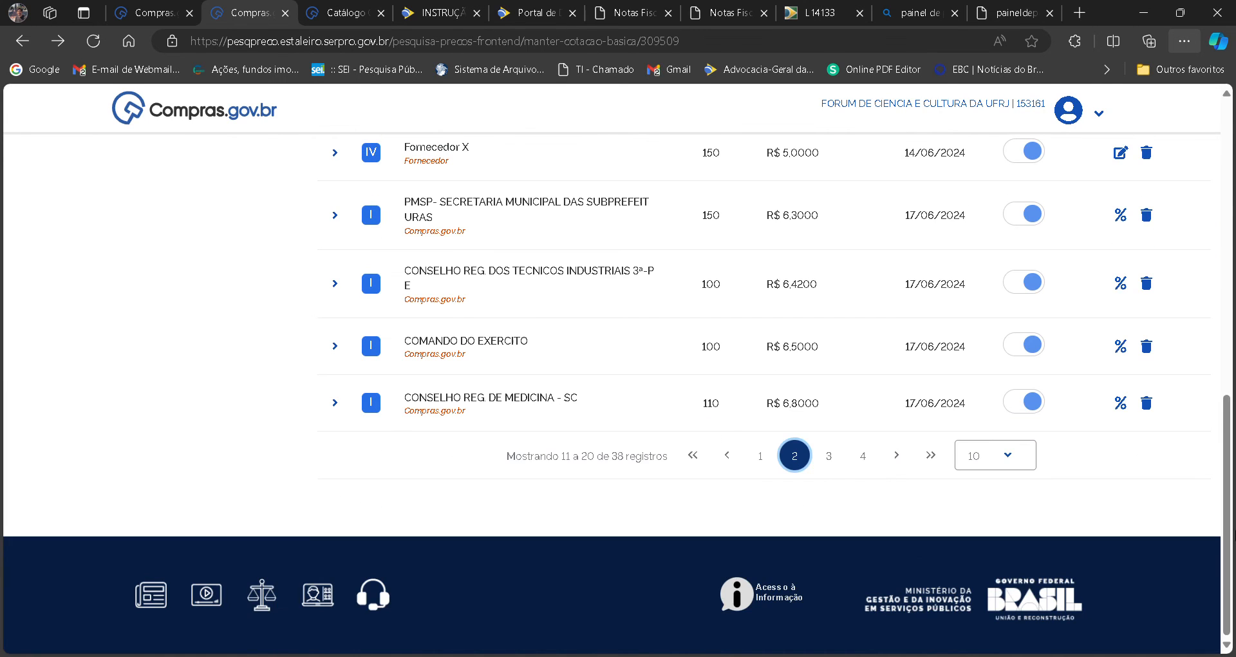
pyautogui.scroll(4, 445, 248)
pyautogui.scroll(1, 392, 399)
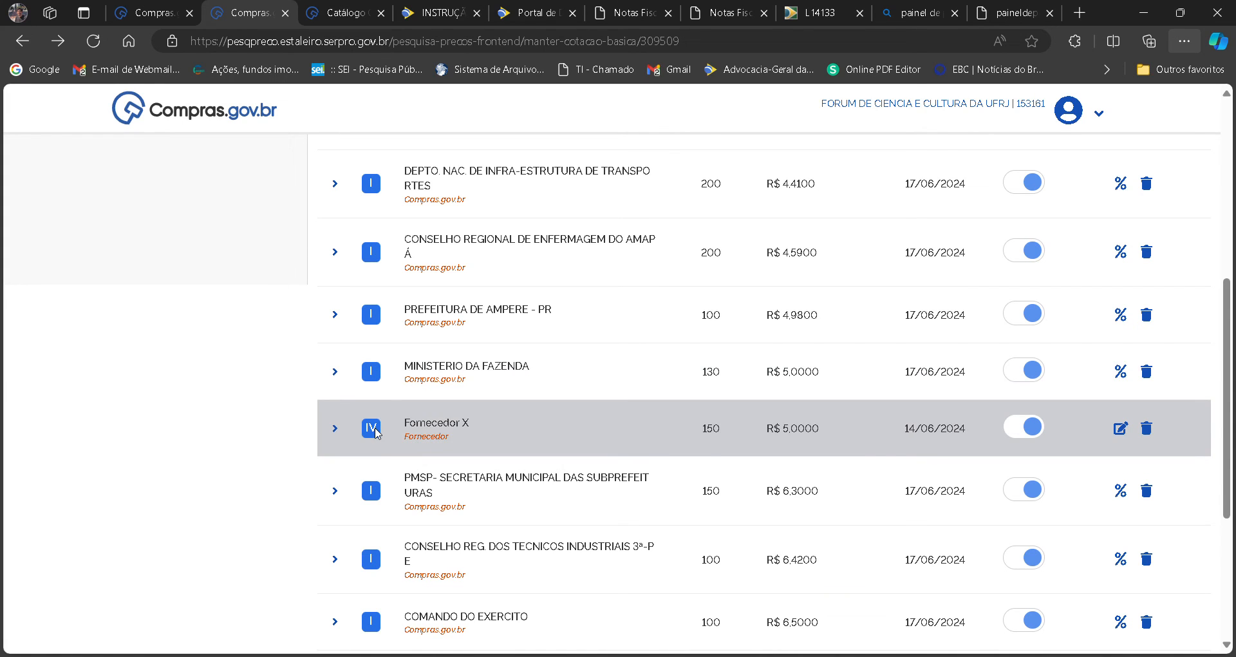
# Open the Fornecedor X quote, review its fields and attachment section, and leave it without saving.
pyautogui.click(1120, 433)
pyautogui.scroll(5, 835, 362)
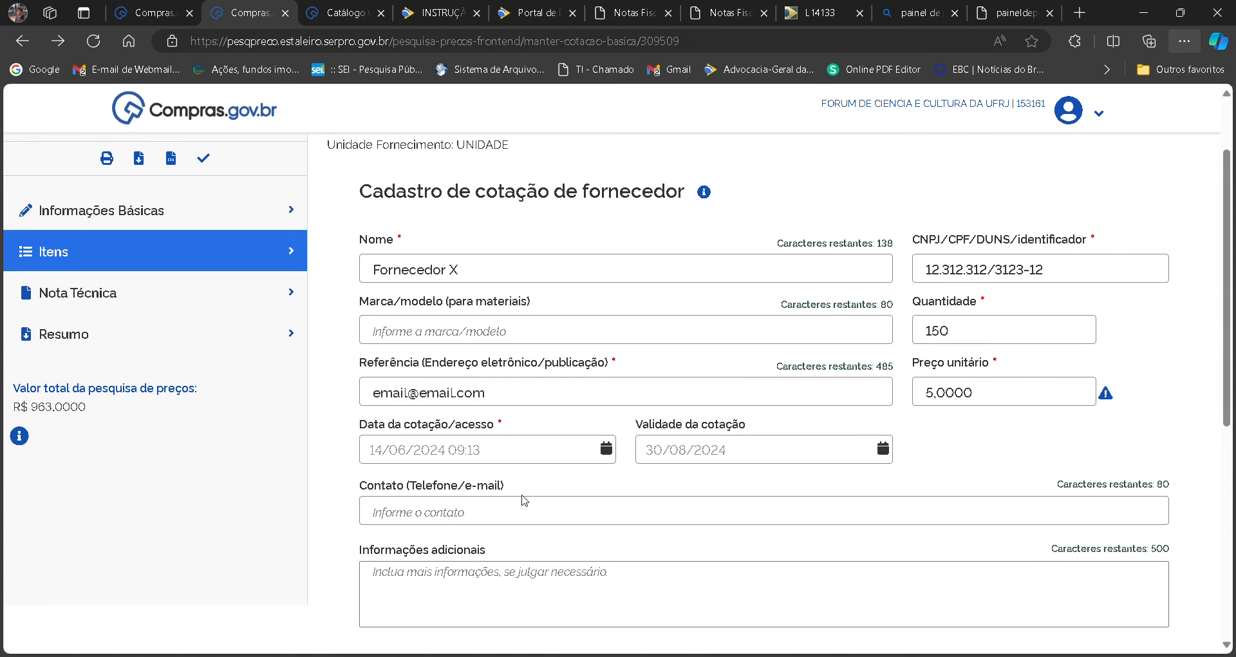
pyautogui.scroll(-2, 1226, 290)
pyautogui.scroll(-5, 1030, 515)
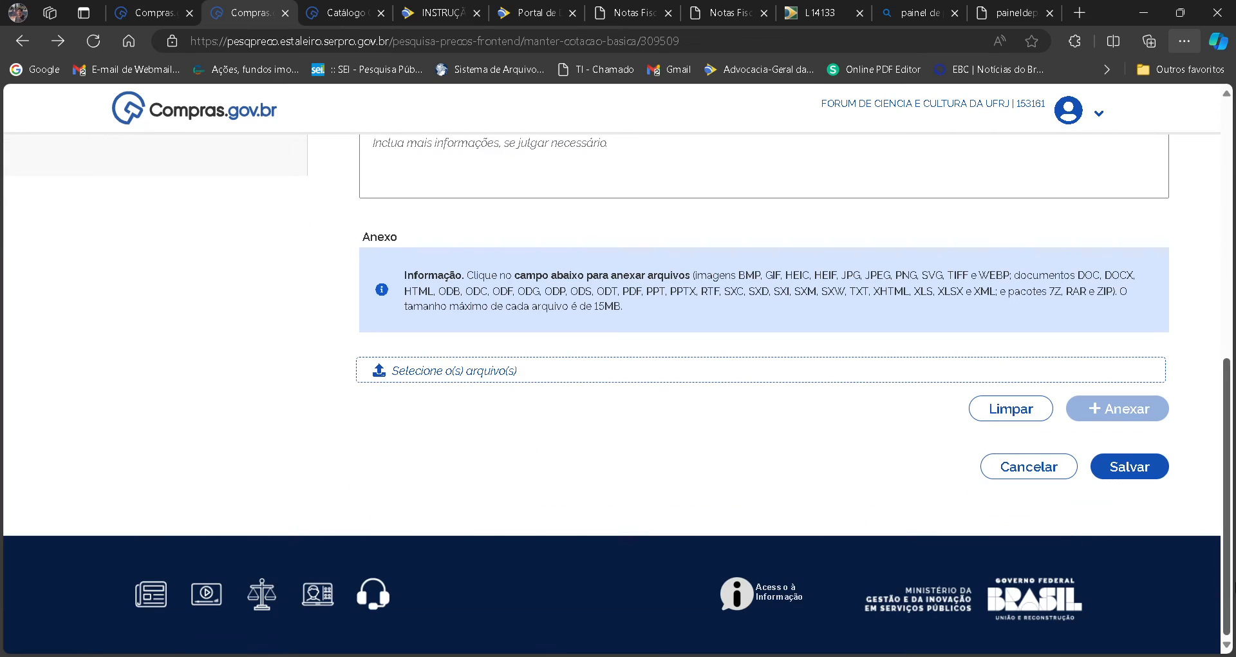
pyautogui.click(1026, 542)
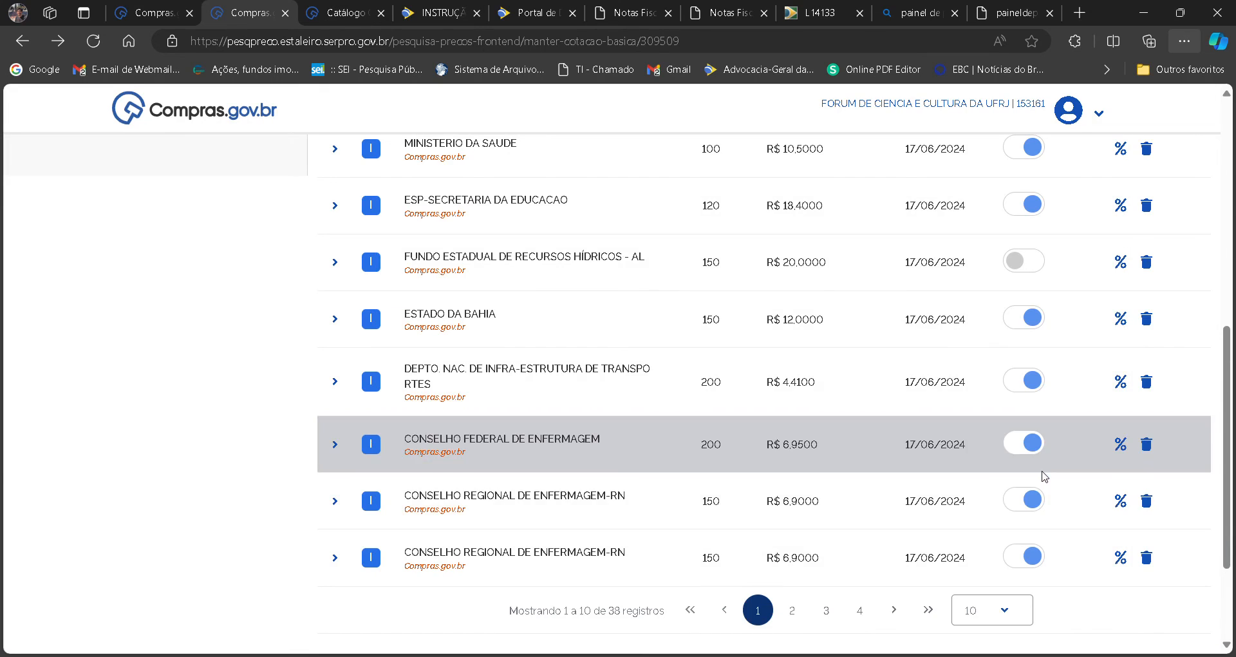
# Browse pages 3 and 4 of the item's quote list.
pyautogui.moveTo(1235, 461)
pyautogui.mouseDown()
pyautogui.moveTo(1235, 361)
pyautogui.moveTo(1235, 477)
pyautogui.mouseUp()
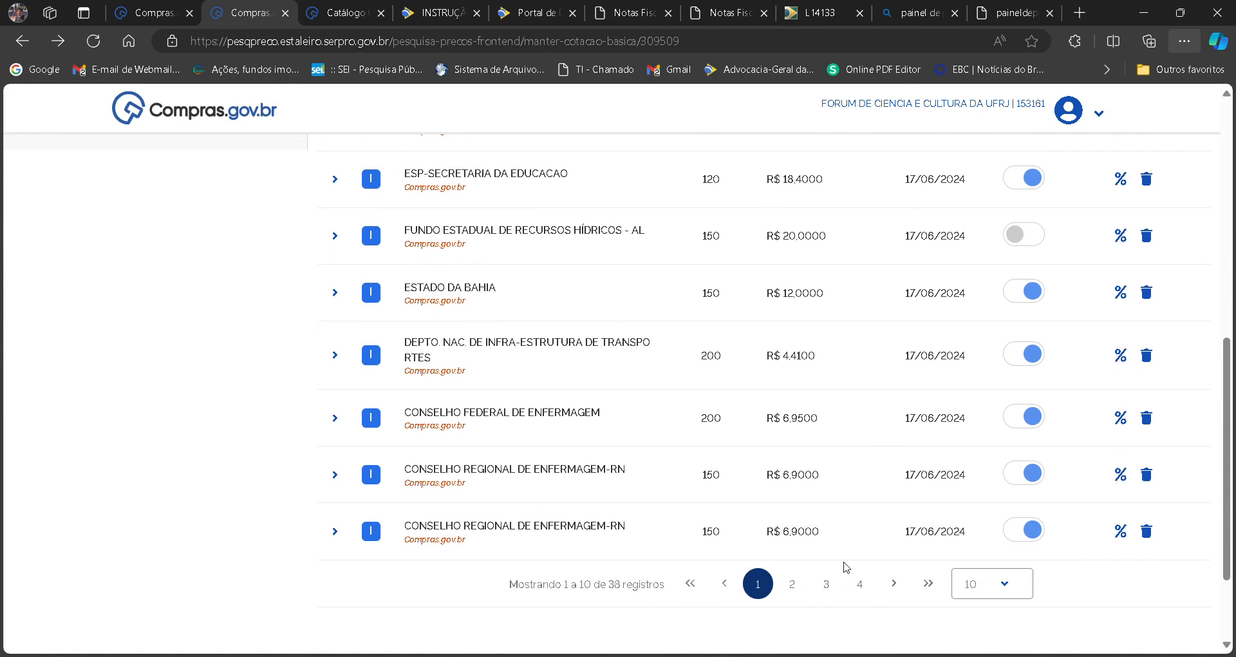
pyautogui.click(836, 596)
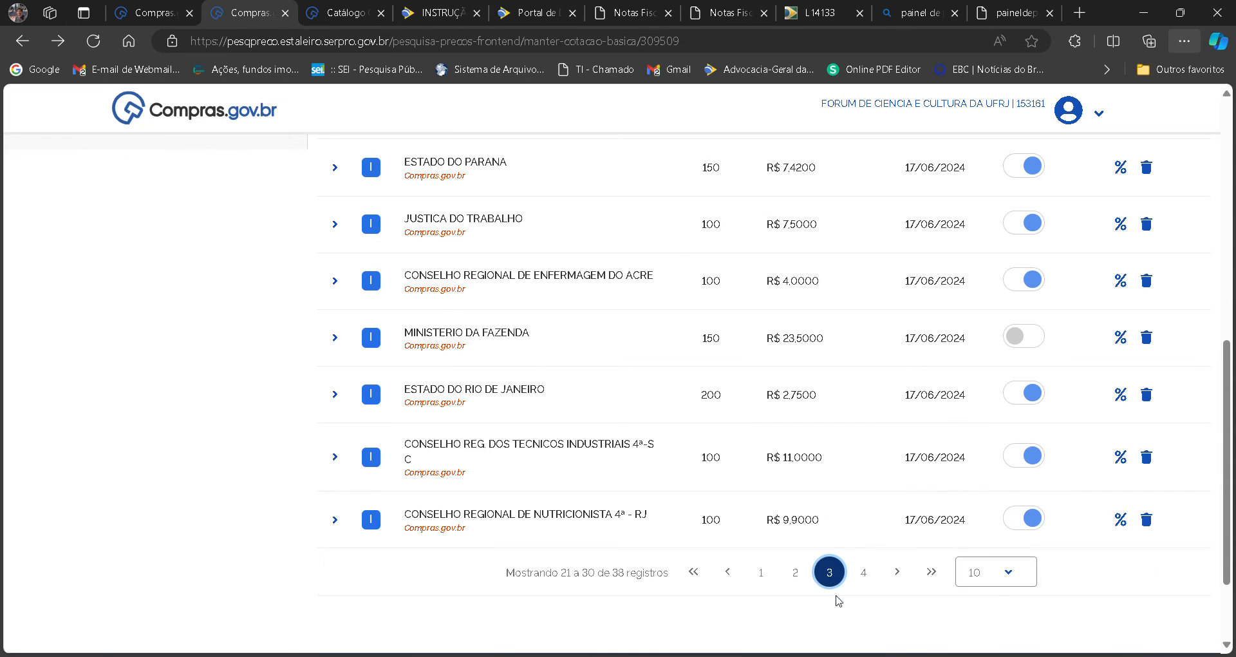
pyautogui.click(868, 586)
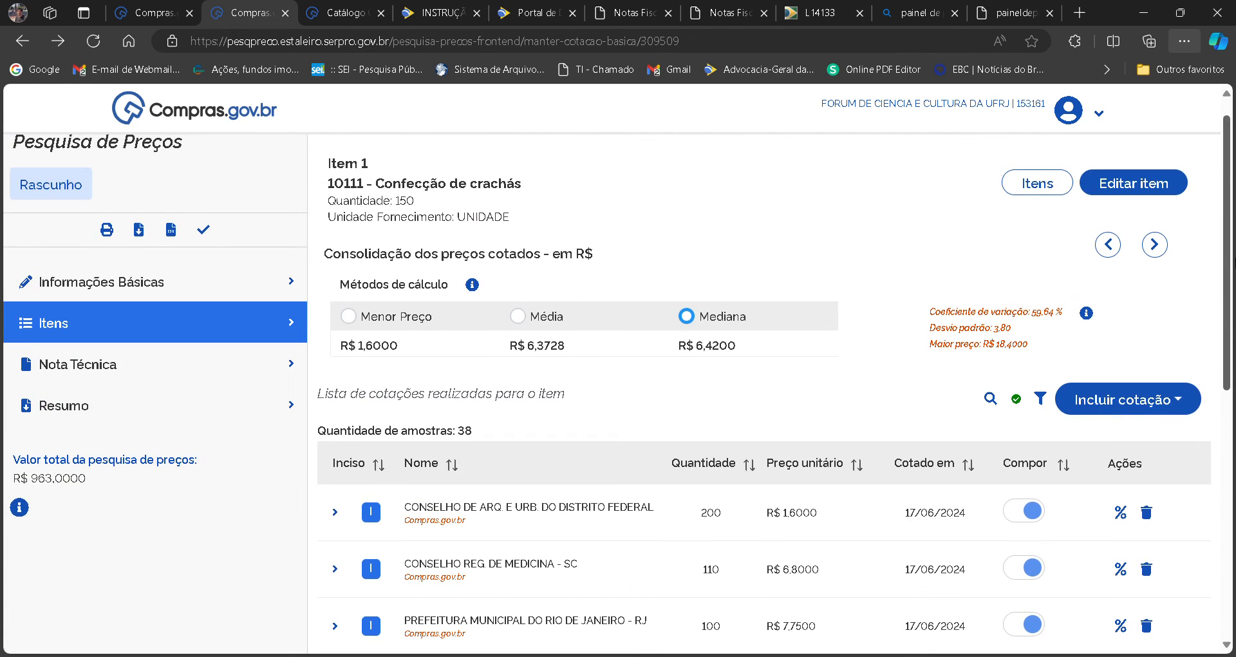
# Start a quote from other sources with the origin Tabelas de Referência and view the guidance for that origin.
pyautogui.click(1123, 399)
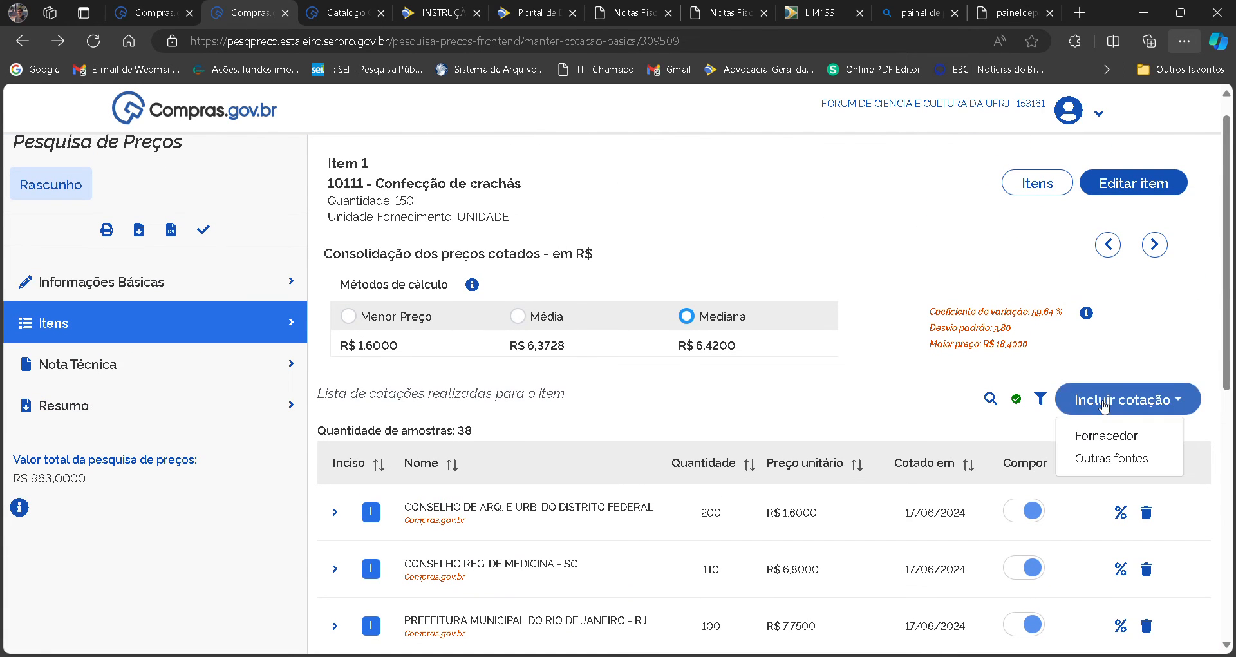
pyautogui.click(1097, 460)
pyautogui.click(880, 572)
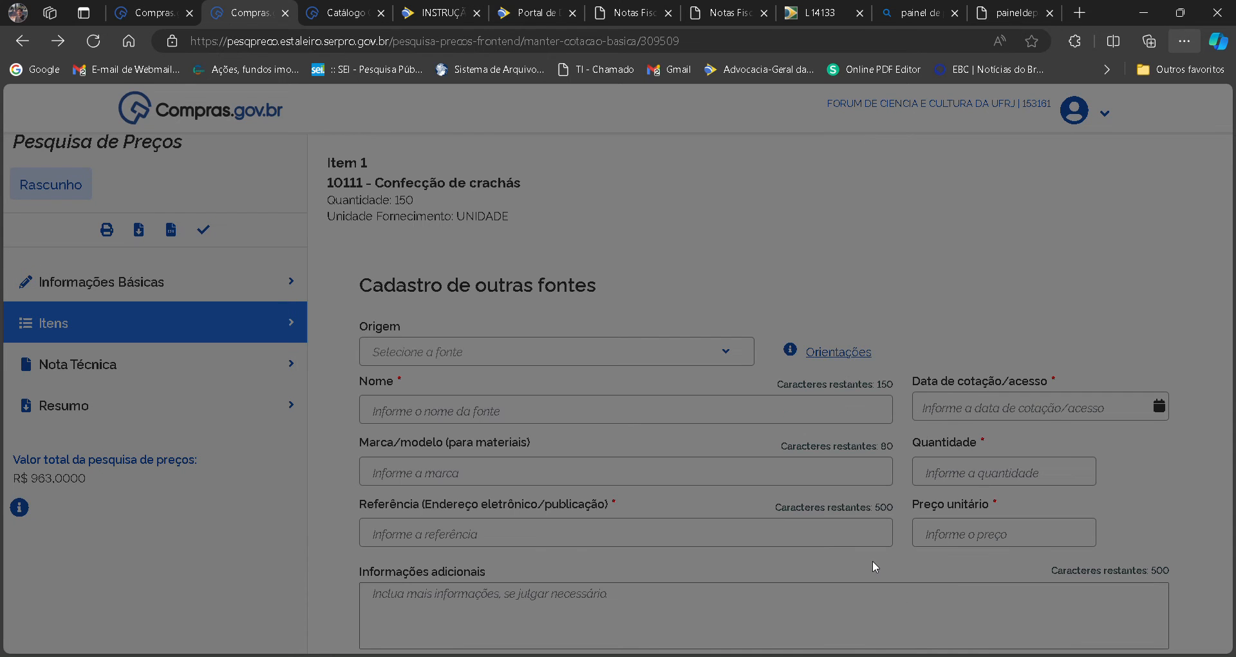
pyautogui.click(664, 356)
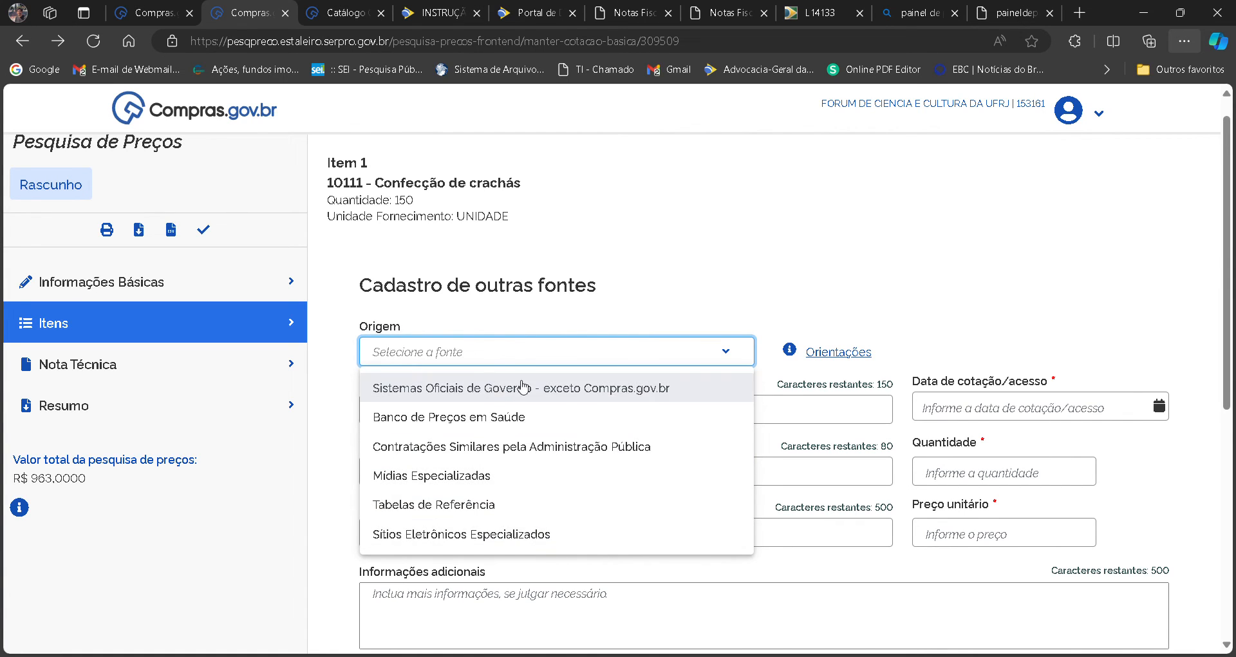
pyautogui.click(450, 506)
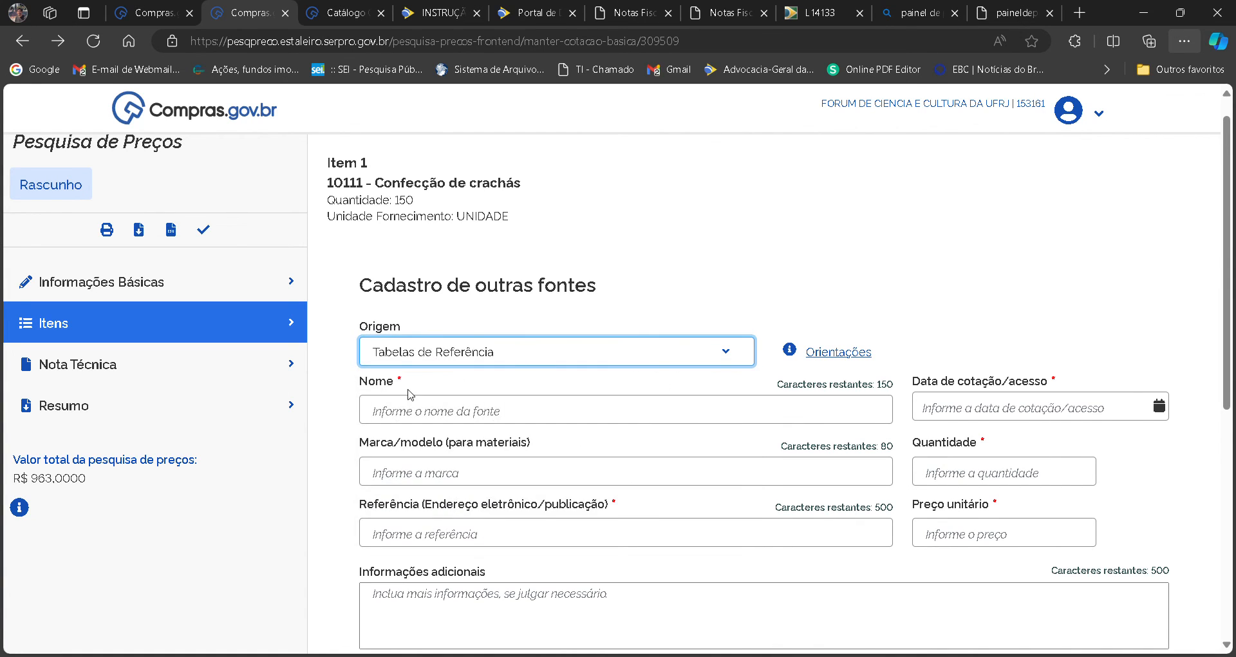
pyautogui.moveTo(791, 349)
pyautogui.click(927, 314)
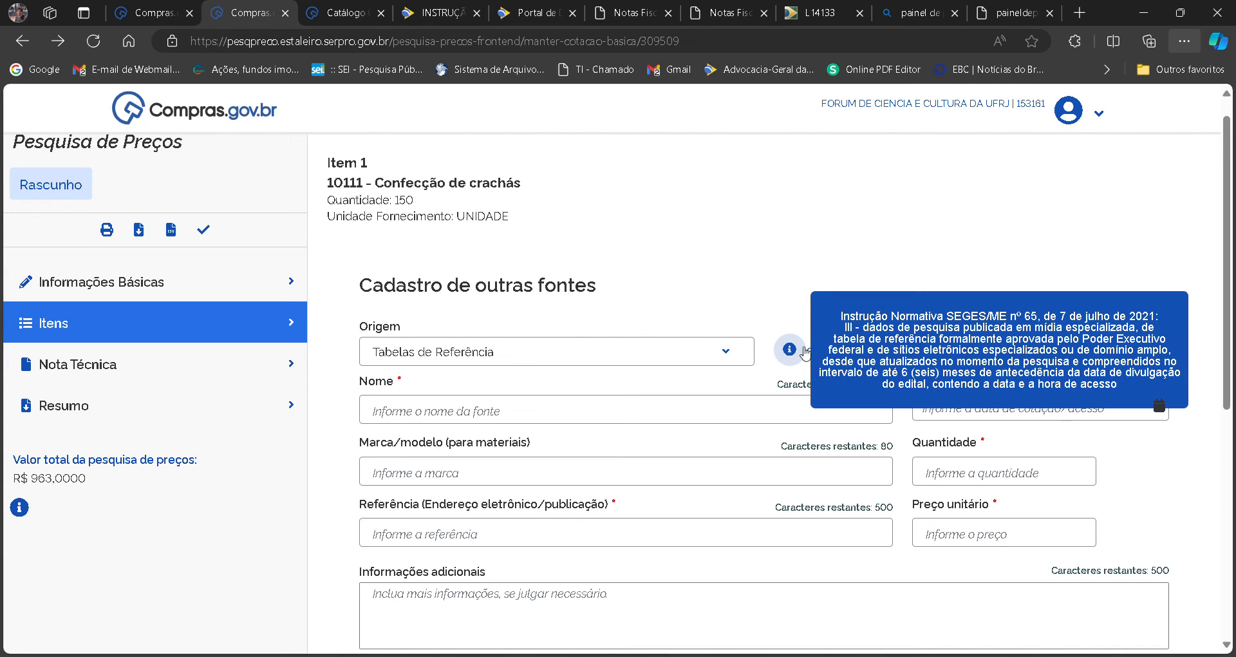
# Change the quote's origin to Sistemas Oficiais de Governo - exceto Compras.gov.br and view its guidance.
pyautogui.click(701, 352)
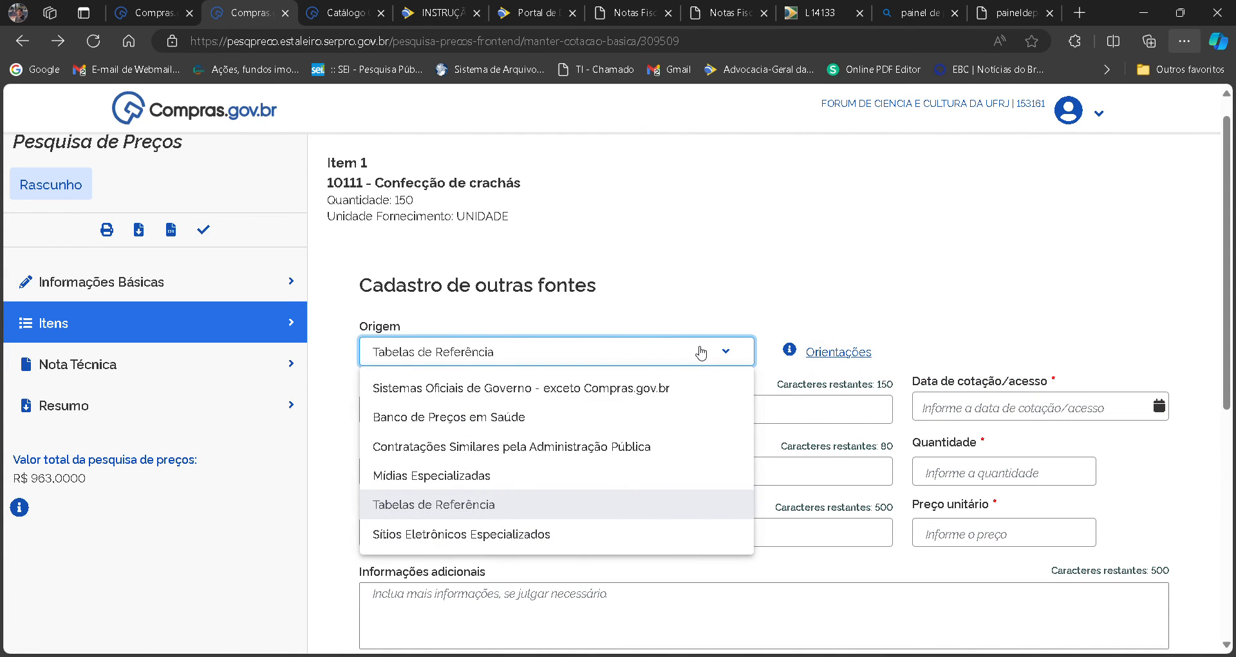
pyautogui.click(663, 385)
pyautogui.moveTo(804, 357)
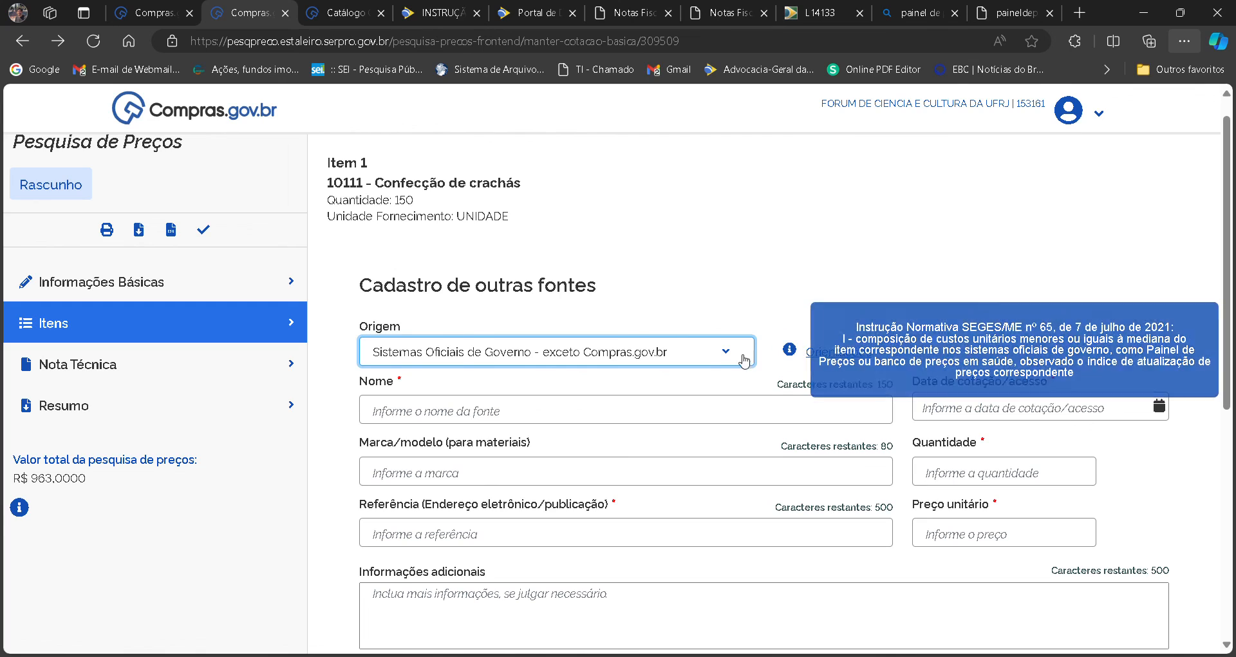
# Try the origins Sítios Eletrônicos Especializados and Tabelas de Referência, and view the guidance for Contratações Similares pela Administração Pública.
pyautogui.click(711, 352)
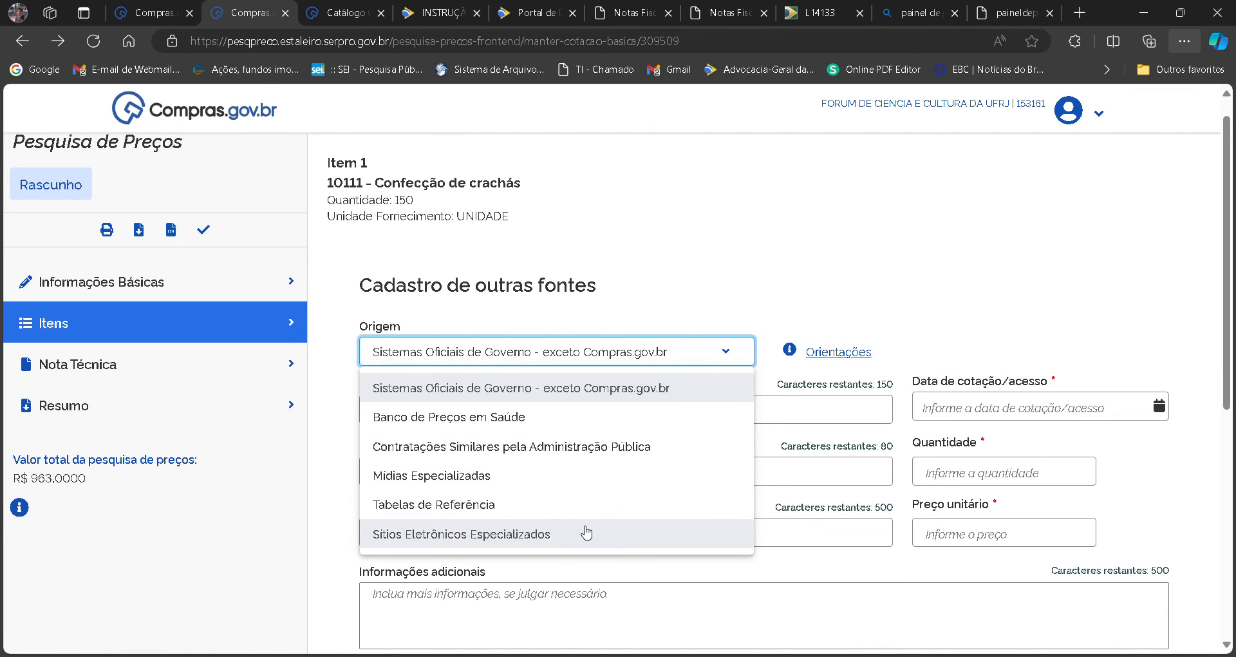
pyautogui.click(566, 534)
pyautogui.click(706, 360)
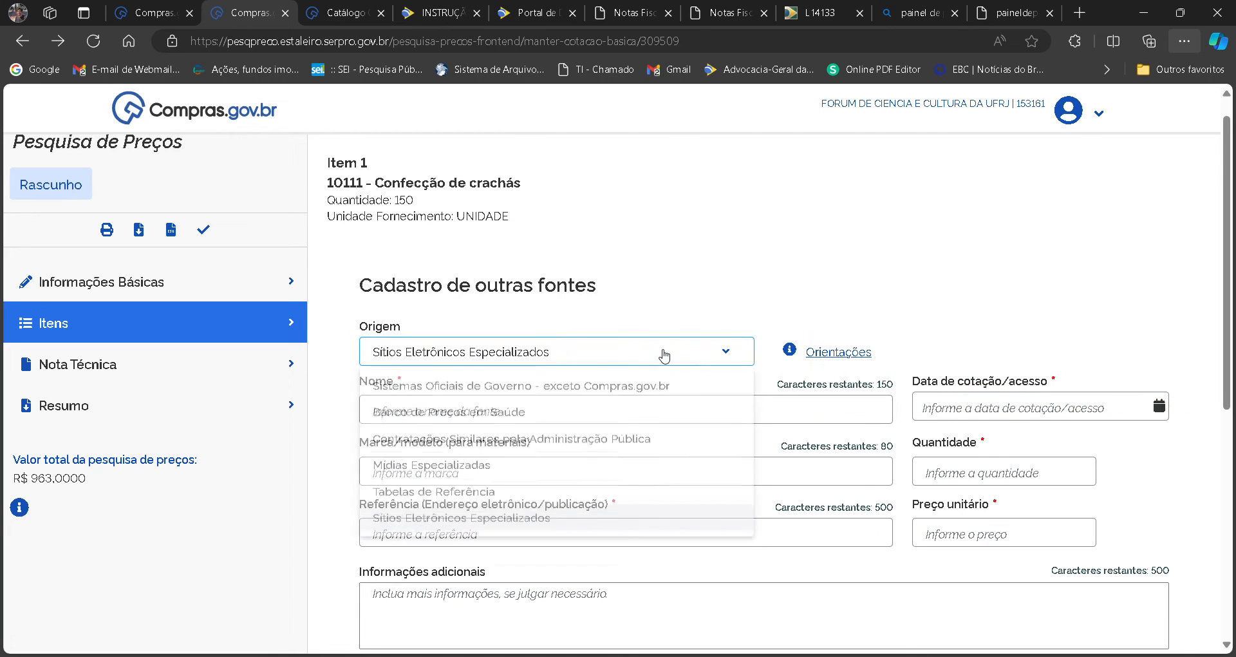
pyautogui.click(545, 505)
pyautogui.click(569, 364)
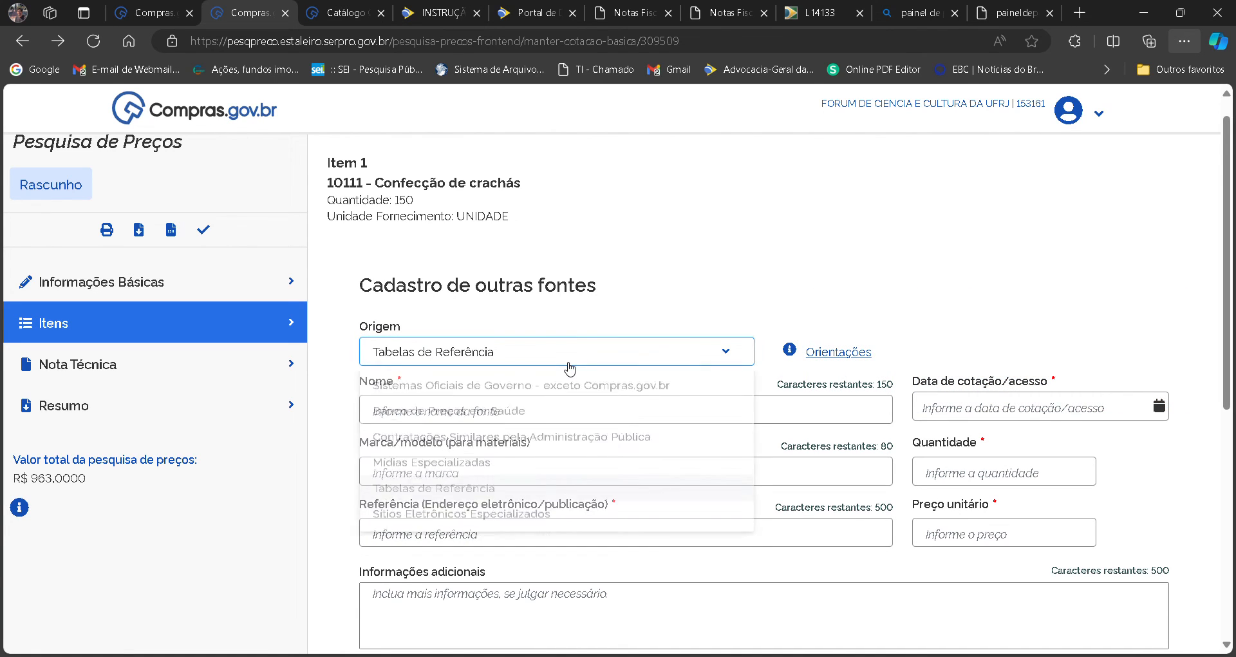
pyautogui.click(664, 443)
pyautogui.moveTo(797, 353)
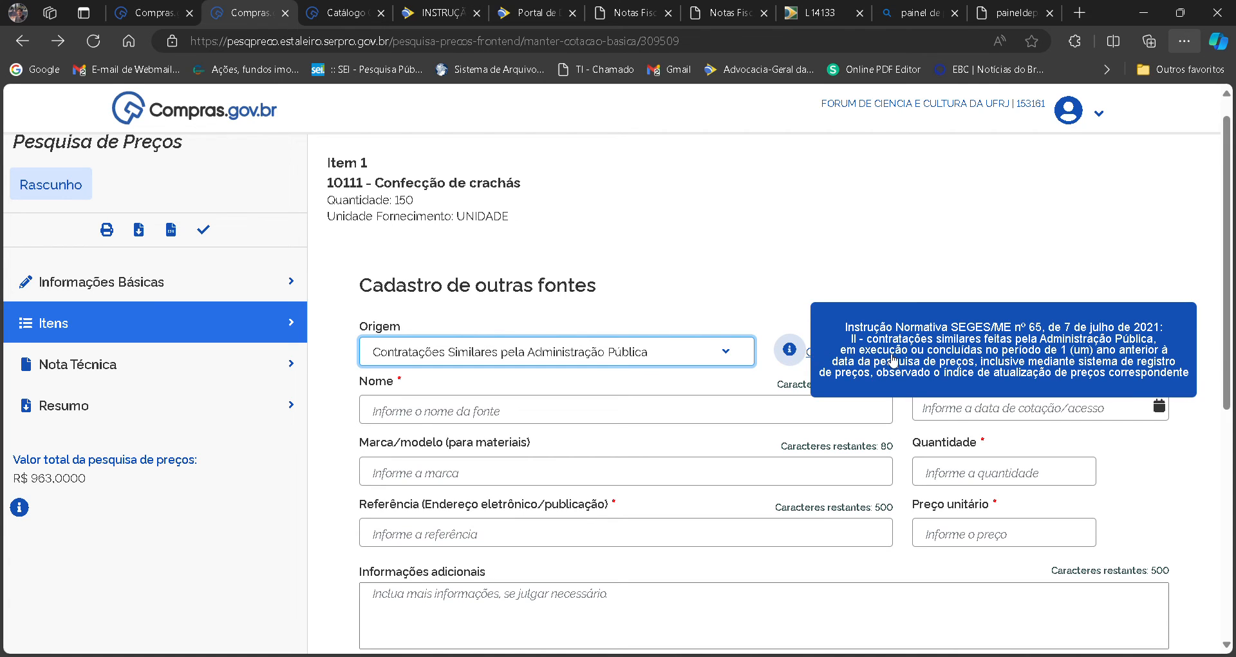
# Cancel the other-sources quote without saving and open the survey's Nota Técnica.
pyautogui.scroll(-5, 717, 240)
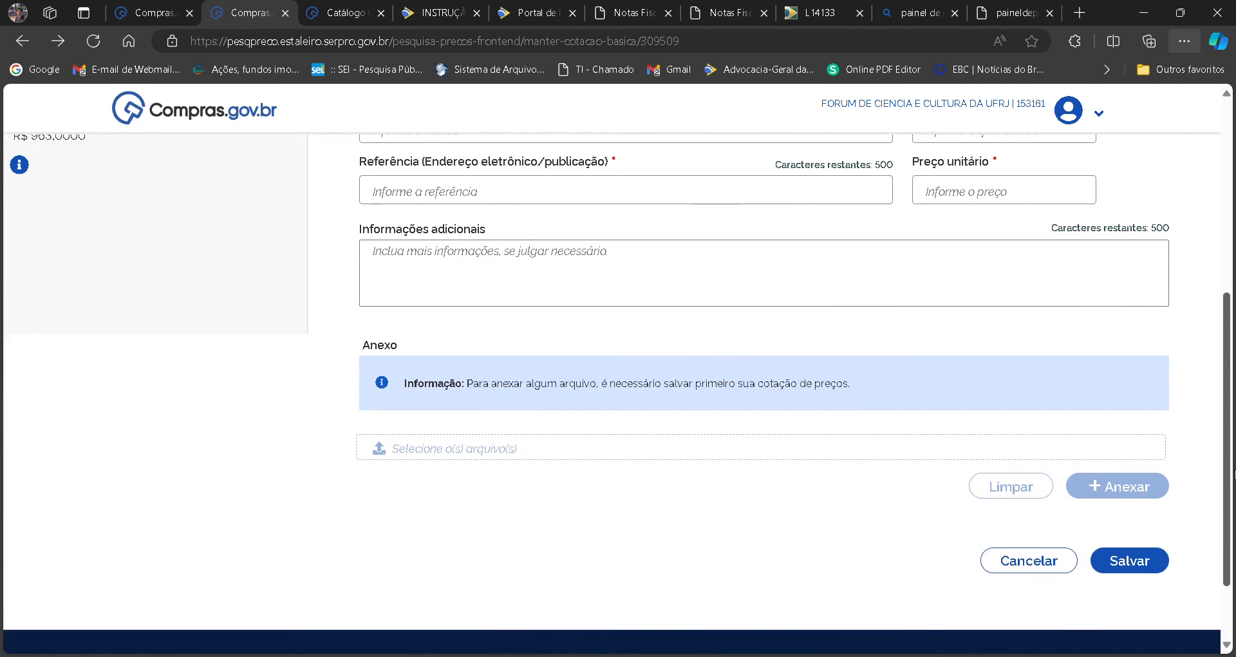
pyautogui.click(1008, 602)
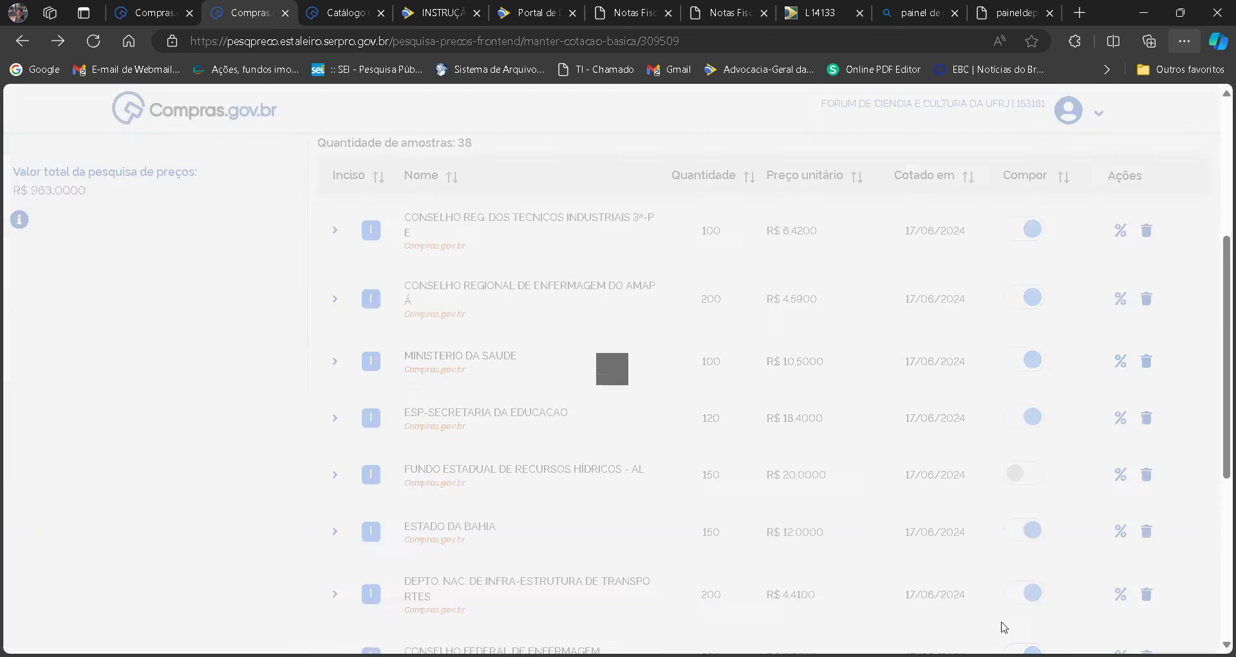
pyautogui.scroll(5, 412, 335)
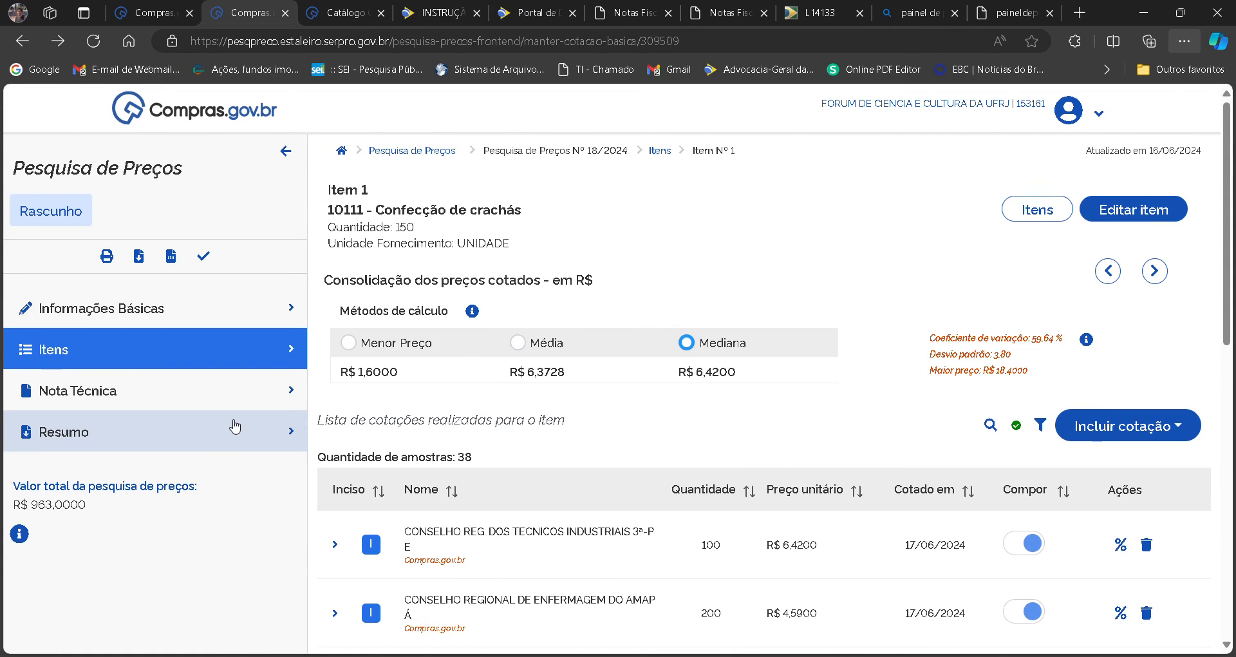
pyautogui.click(179, 406)
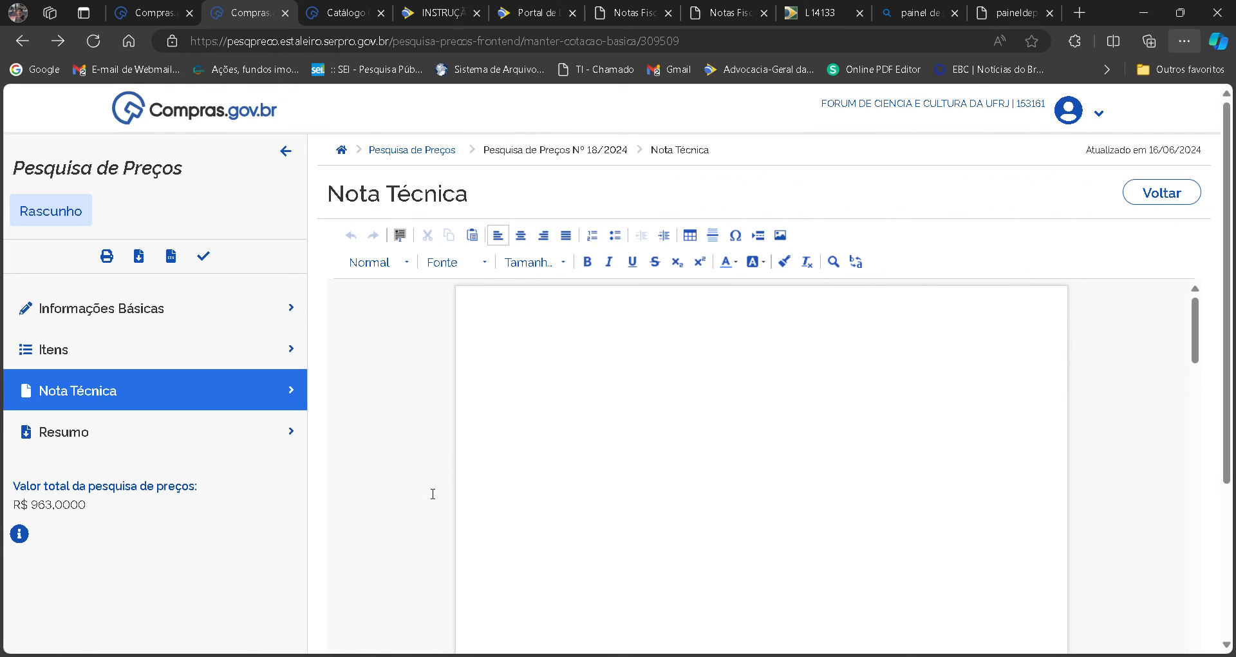
# Write "Nota técnica, explique tudo aqui." in the survey's Nota Técnica.
pyautogui.write('Nota técnica, explique tudo aqui.')
# Open the survey's Resumo and review the summarized report, including the quoted prices, the Nota Técnica text and the calculation notes.
pyautogui.click(179, 439)
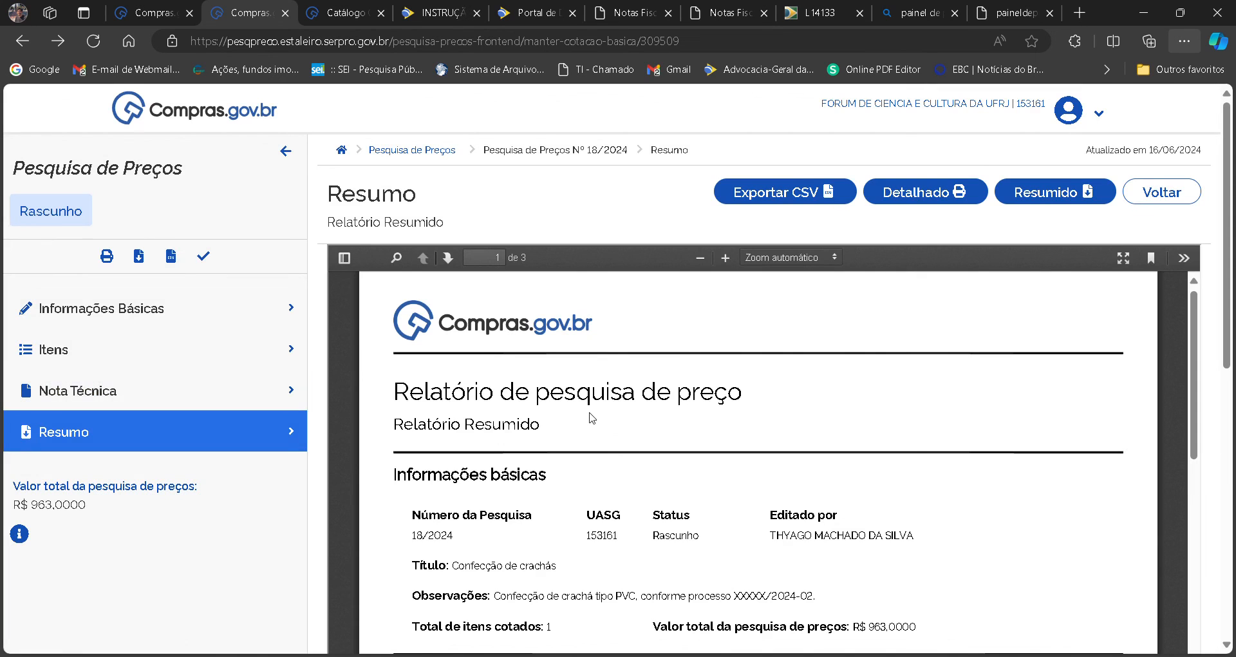
pyautogui.moveTo(1198, 325); pyautogui.dragTo(1202, 490)
pyautogui.moveTo(1228, 340); pyautogui.dragTo(1229, 464)
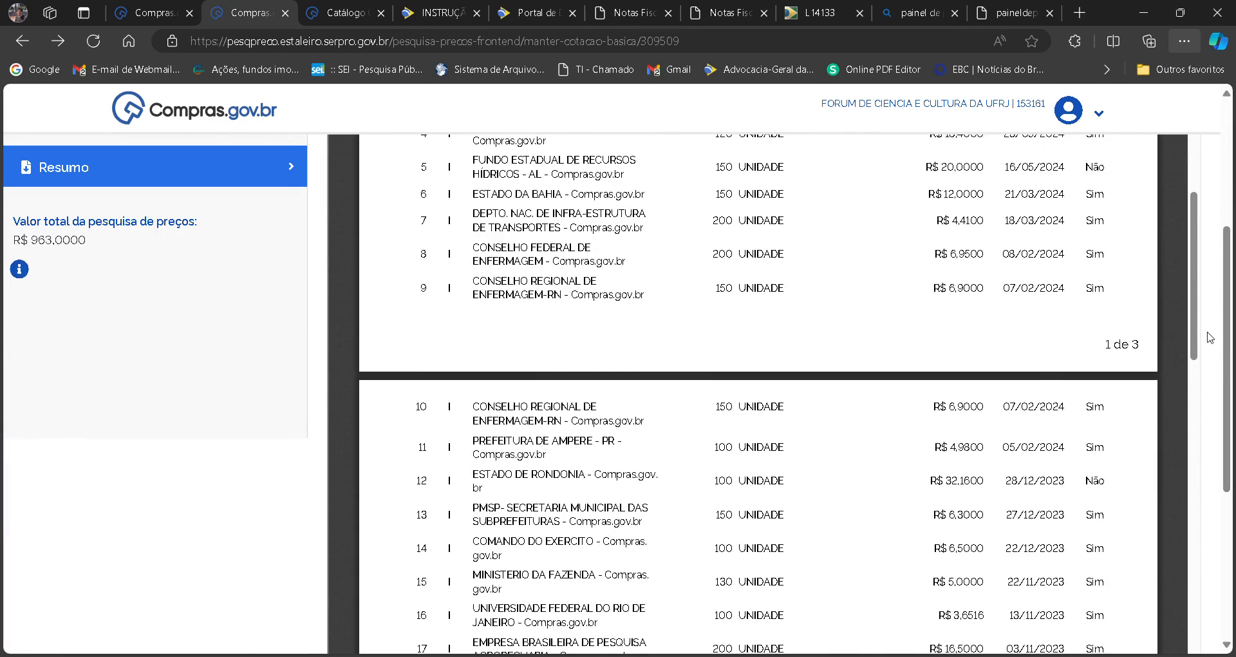
pyautogui.moveTo(1194, 301); pyautogui.dragTo(1213, 548)
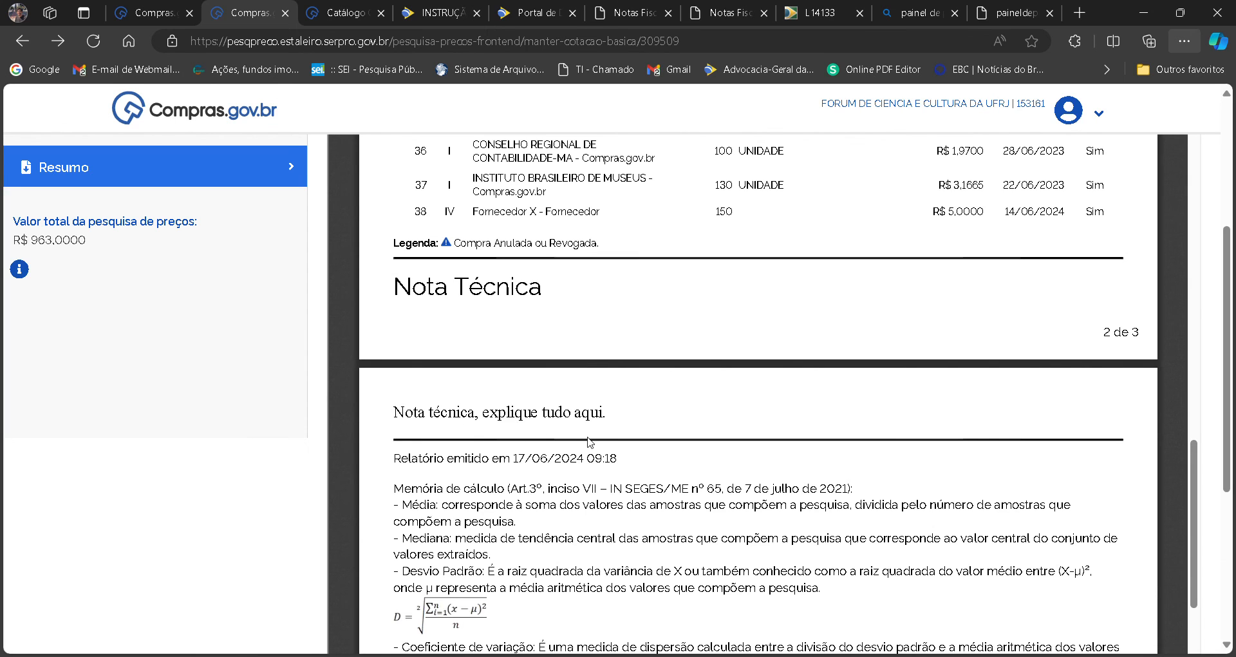
pyautogui.moveTo(607, 420); pyautogui.dragTo(441, 407)
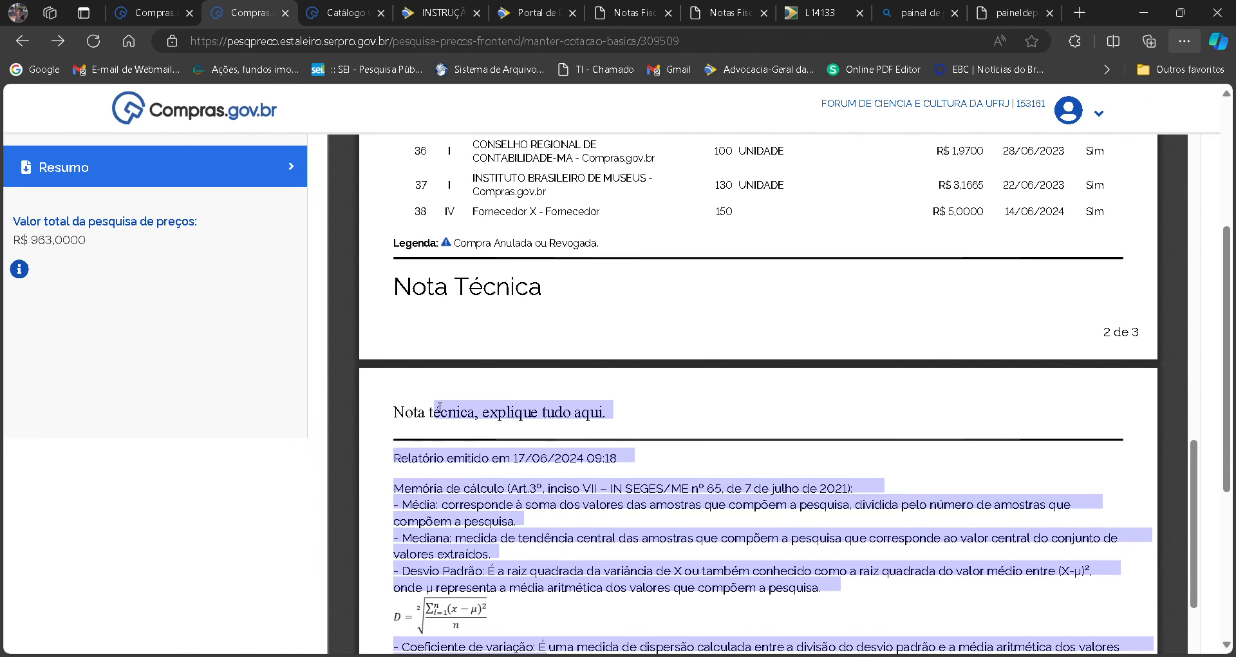
pyautogui.click(750, 559)
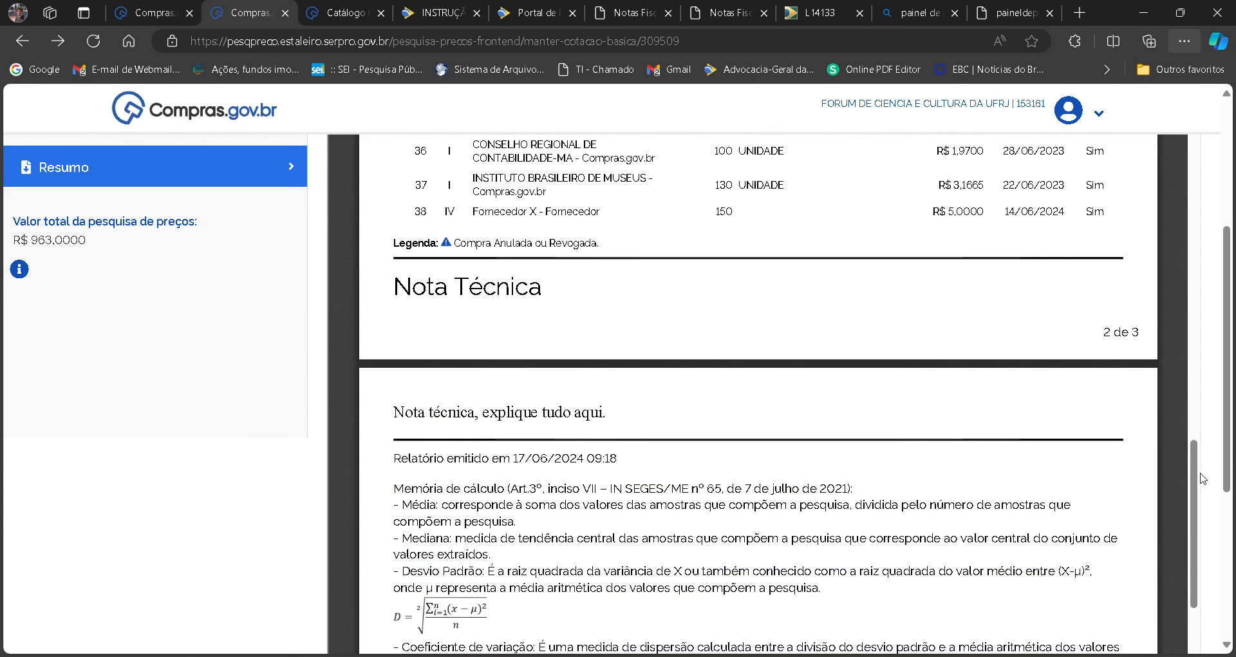
pyautogui.scroll(-3, 1202, 478)
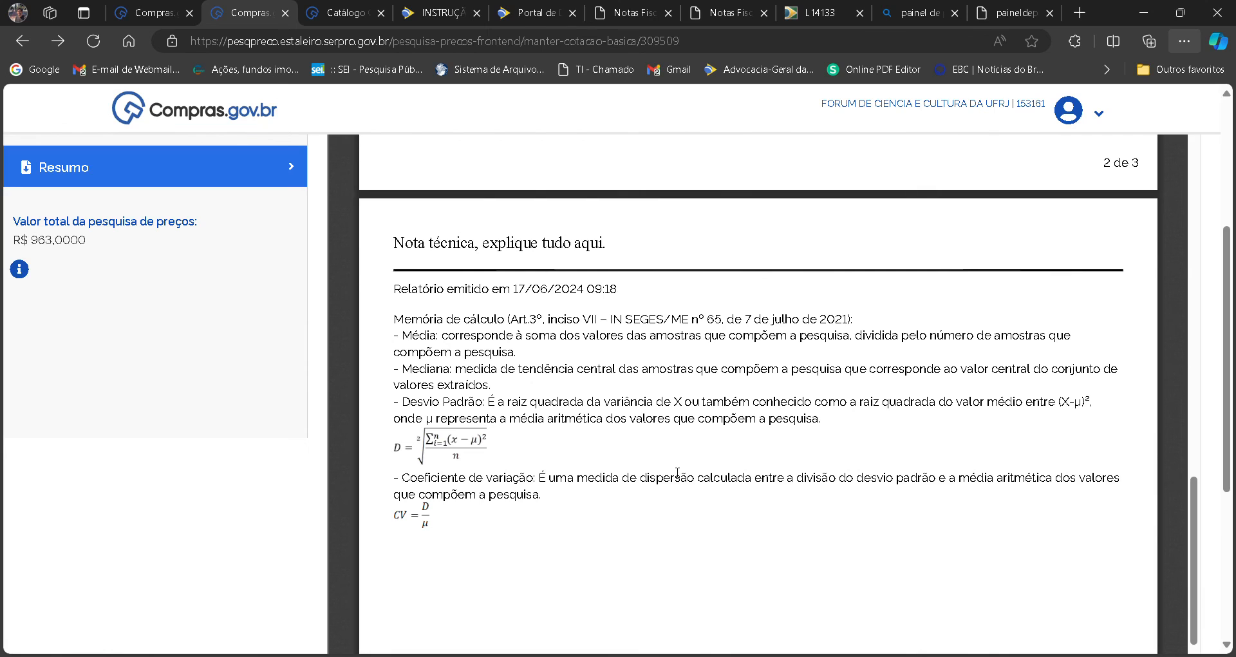
pyautogui.scroll(3, 1207, 291)
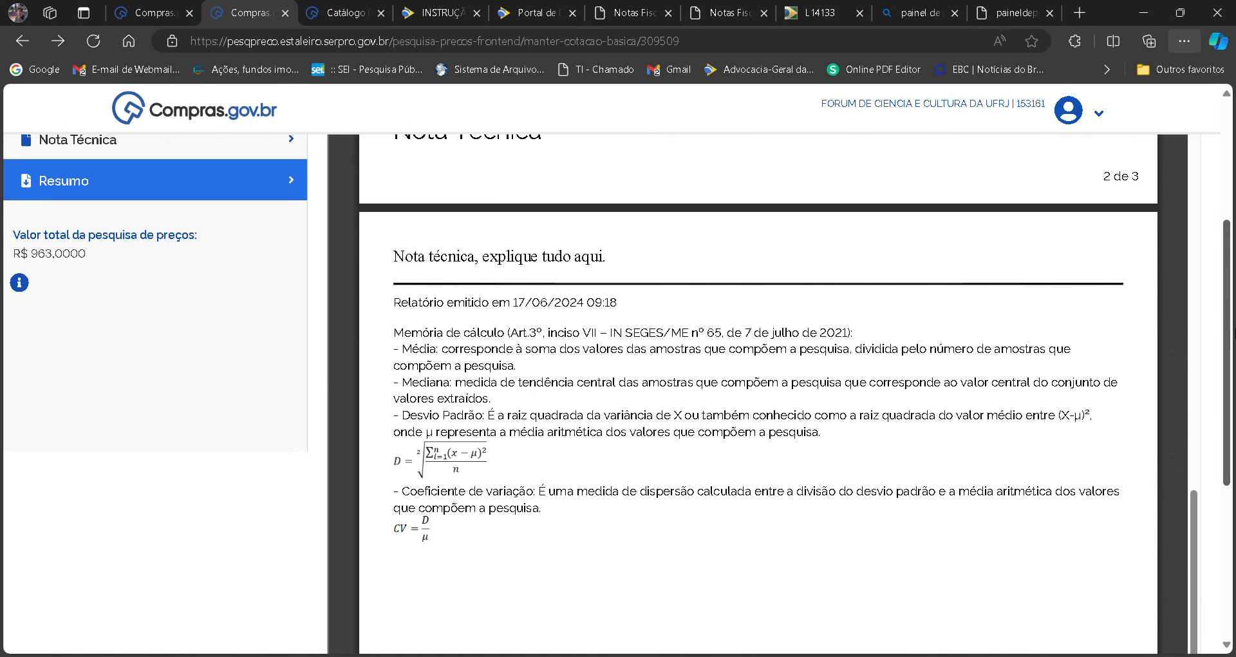
pyautogui.scroll(2, 1208, 291)
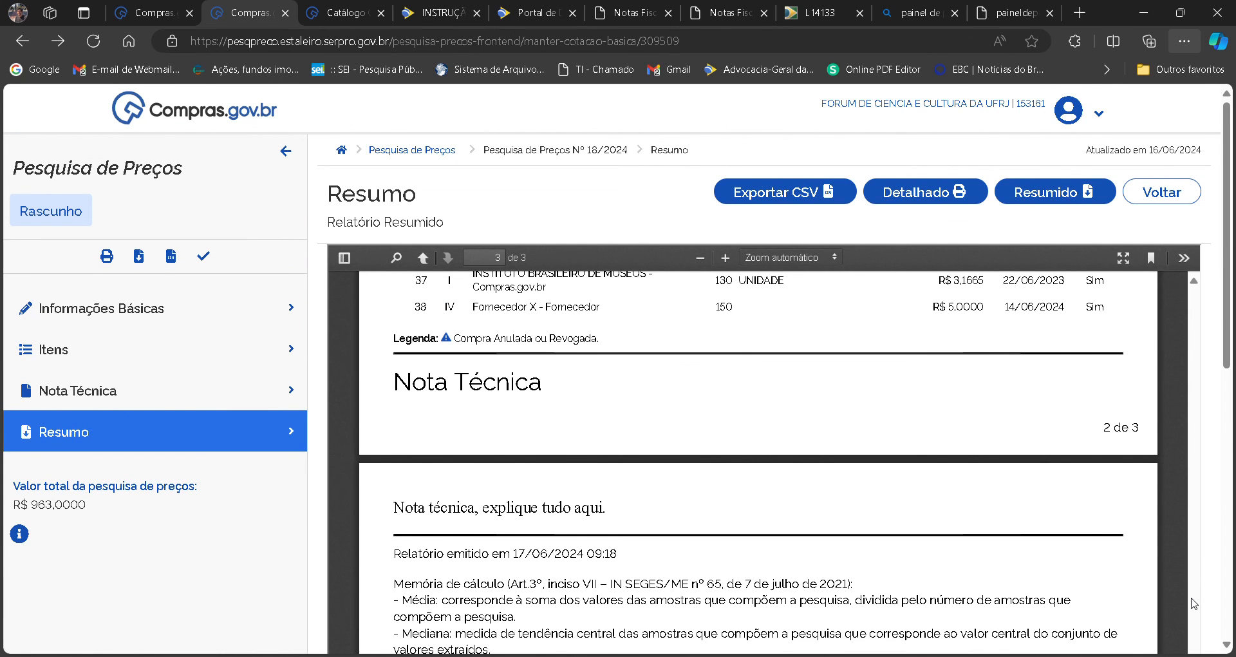
pyautogui.scroll(5, 1192, 603)
pyautogui.scroll(7, 1192, 603)
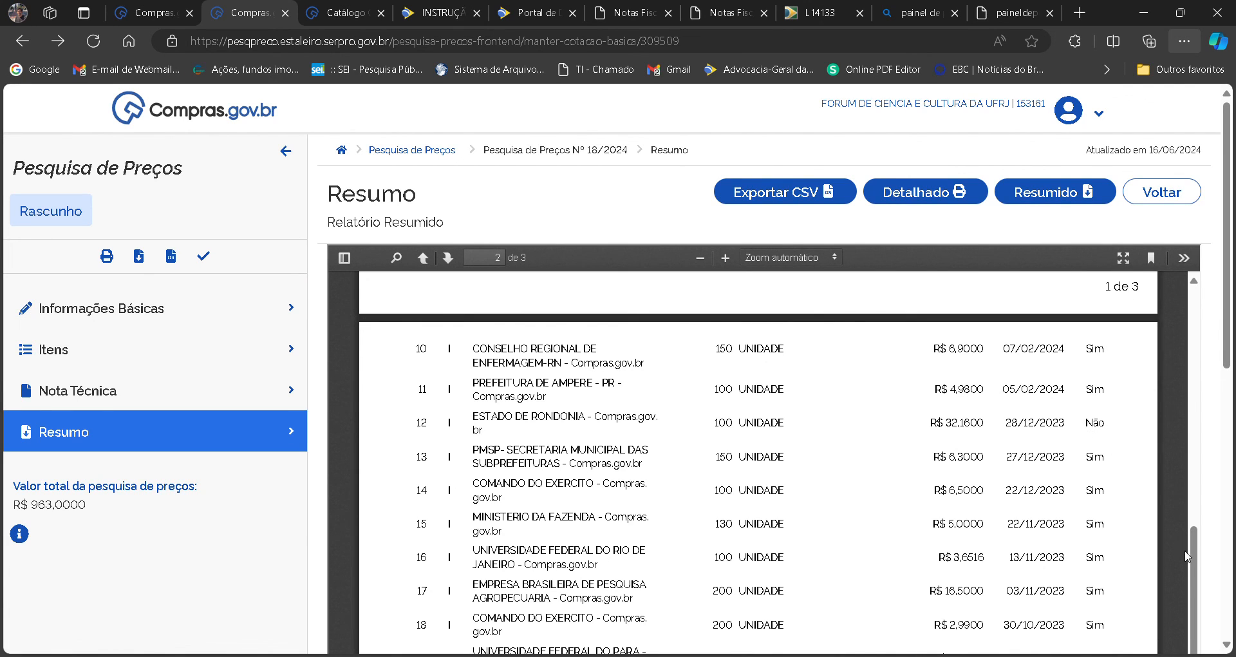
pyautogui.scroll(10, 1180, 546)
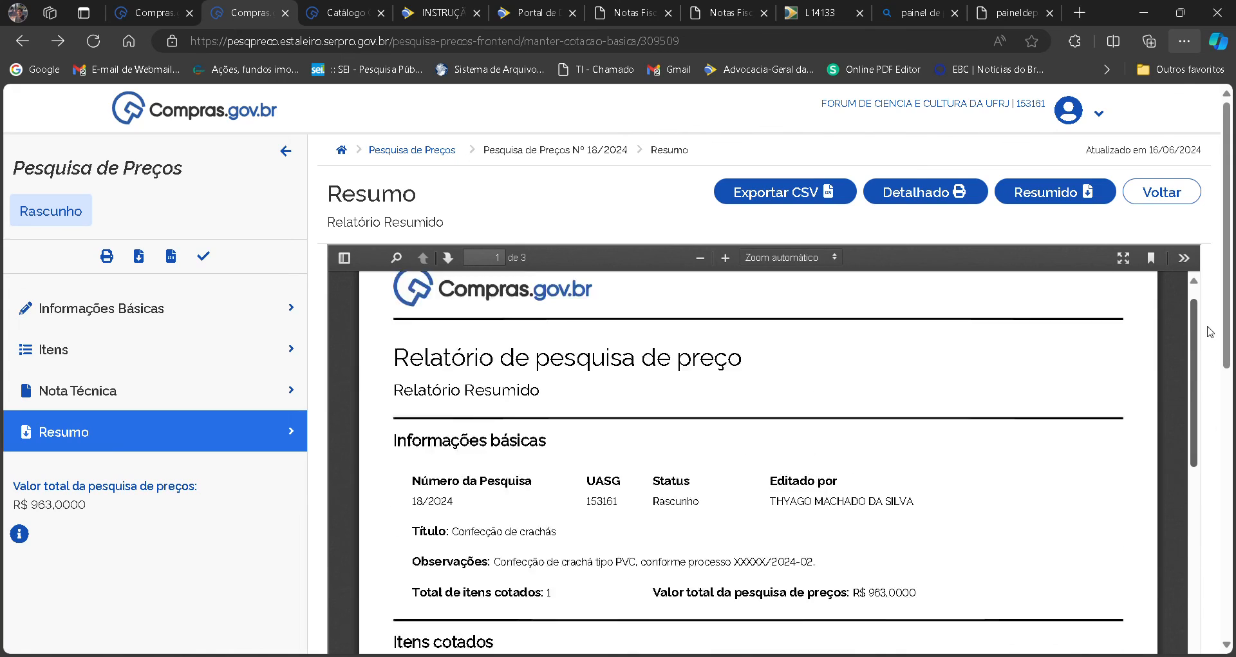
# Download the draft's summarized report and conclude the price survey.
pyautogui.click(1053, 194)
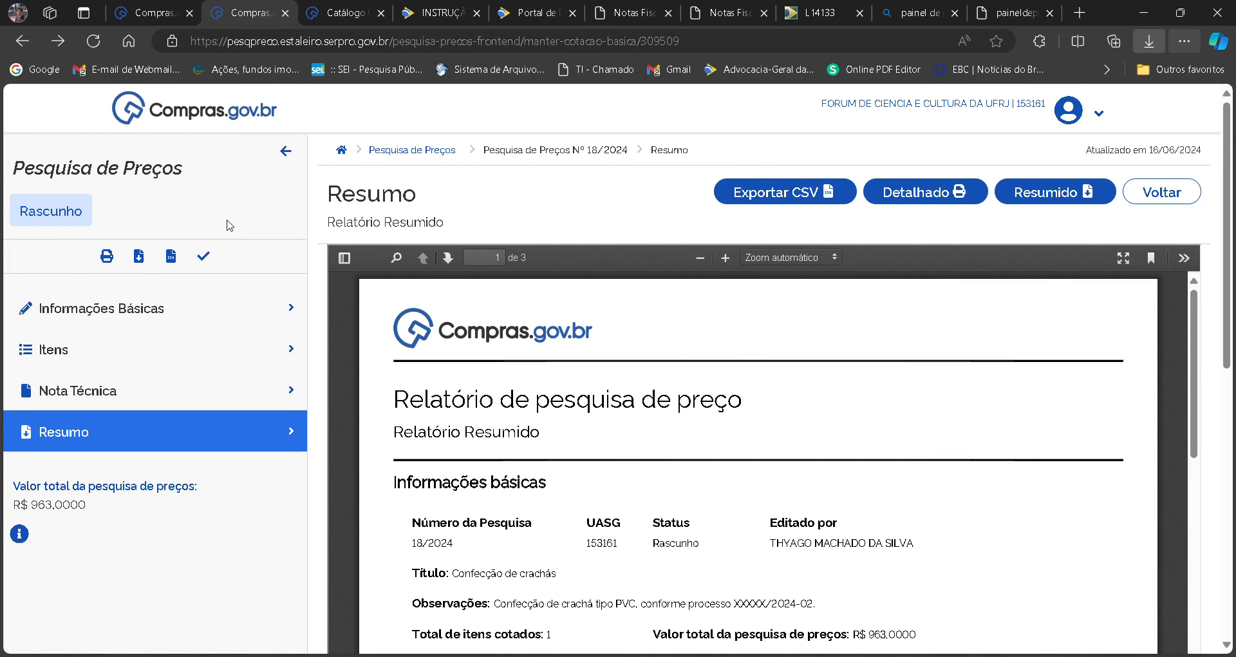
pyautogui.click(204, 257)
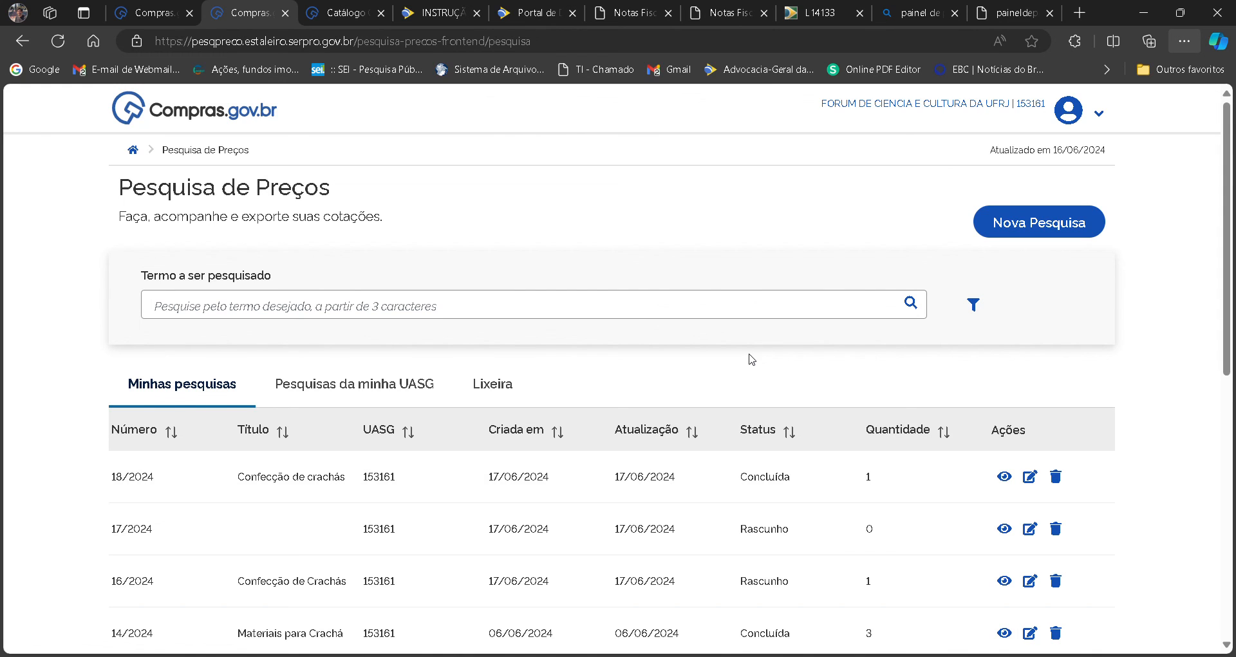
# View the concluded survey 18/2024 "Confecção de crachás" and download its summarized report as a PDF.
pyautogui.click(998, 476)
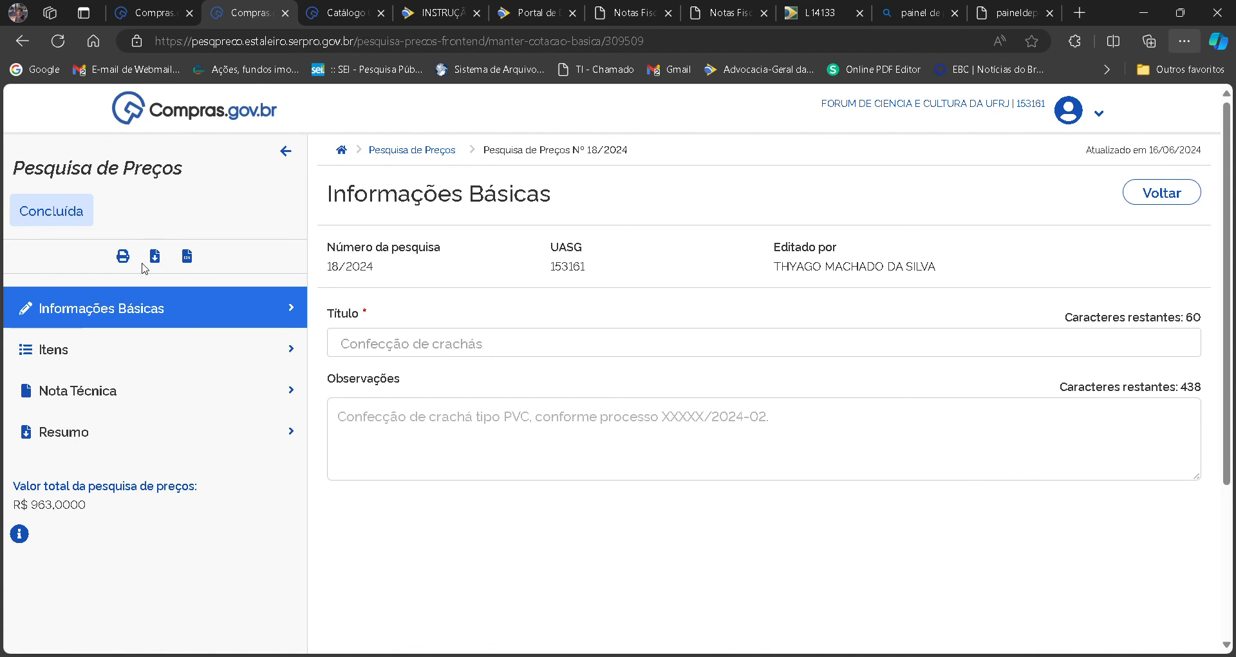
pyautogui.click(155, 256)
pyautogui.click(1043, 193)
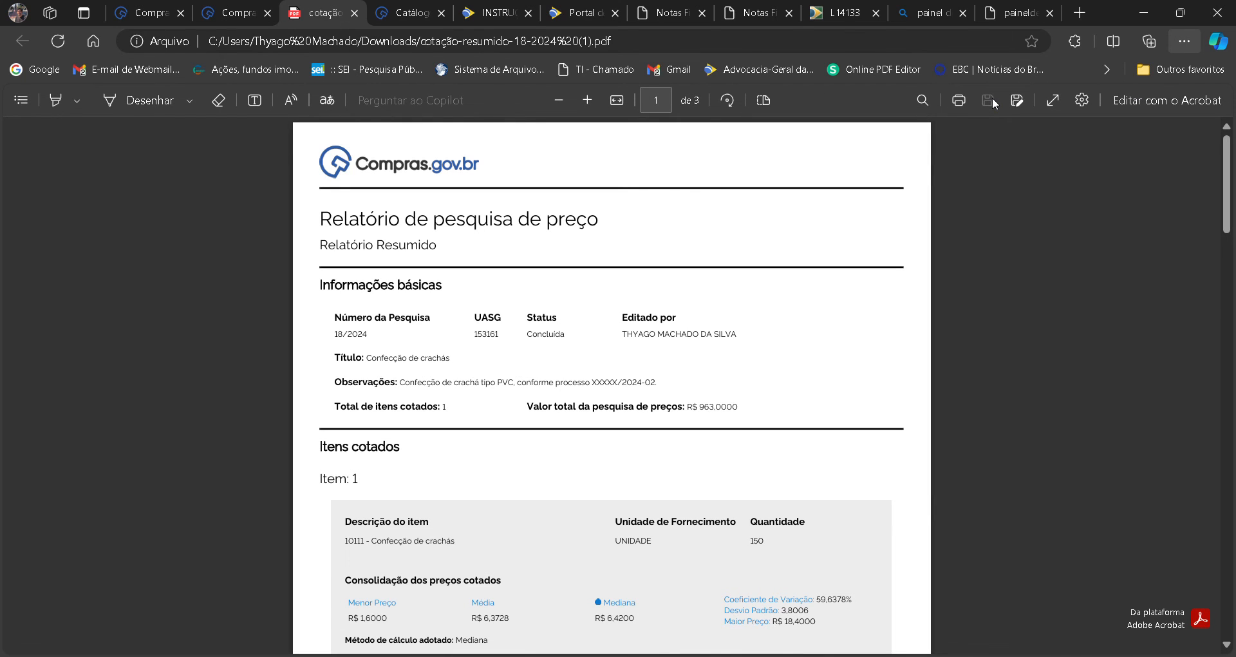
# Read through the downloaded summarized report, from the basic information and item prices to the Nota Técnica and calculation notes.
pyautogui.press('Down')
pyautogui.press('Down')
pyautogui.press('Down')
pyautogui.press('Down')
pyautogui.press('Down')
pyautogui.press('Down')
pyautogui.press('Down')
pyautogui.press('Down')
pyautogui.press('Down')
pyautogui.press('Down')
pyautogui.press('Down')
pyautogui.press('Down')
pyautogui.press('Down')
pyautogui.press('Down')
pyautogui.press('Down')
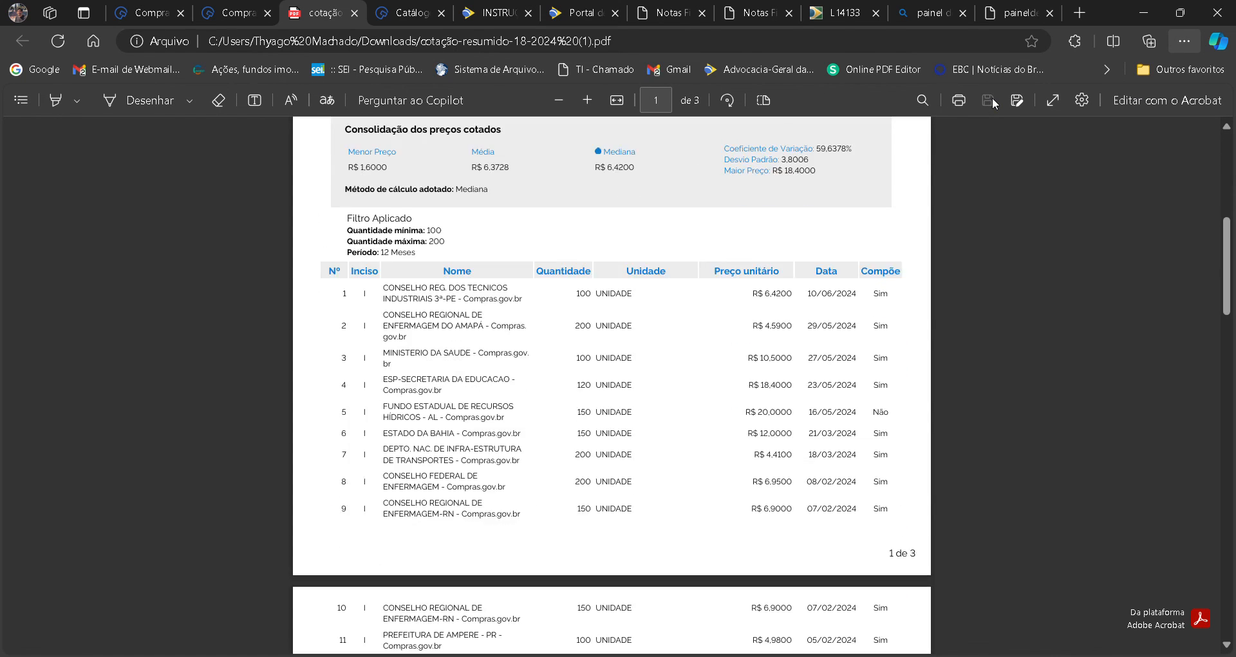
pyautogui.press('Down')
pyautogui.press('Down')
pyautogui.press('Down')
pyautogui.press('Down')
pyautogui.press('Down')
pyautogui.press('Down')
pyautogui.press('Down')
pyautogui.press('Down')
pyautogui.press('Down')
pyautogui.press('Down')
pyautogui.press('Down')
pyautogui.press('Down')
pyautogui.press('Down')
pyautogui.press('Down')
pyautogui.press('Down')
pyautogui.press('Down')
pyautogui.press('Down')
pyautogui.press('Down')
pyautogui.press('Down')
pyautogui.press('Down')
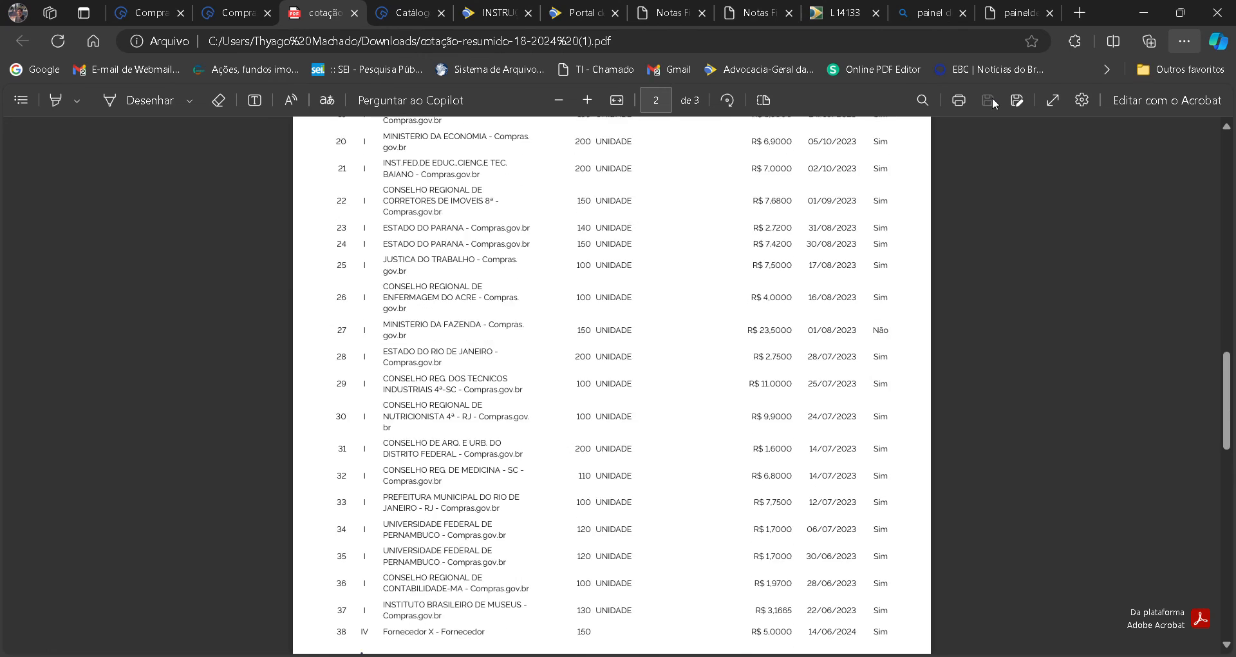
pyautogui.press('Down')
pyautogui.press('Down')
pyautogui.press('Down')
pyautogui.press('Down')
pyautogui.press('Down')
pyautogui.press('Down')
pyautogui.press('Down')
pyautogui.press('Down')
pyautogui.press('Down')
pyautogui.press('Down')
pyautogui.press('Down')
pyautogui.press('Down')
pyautogui.press('Down')
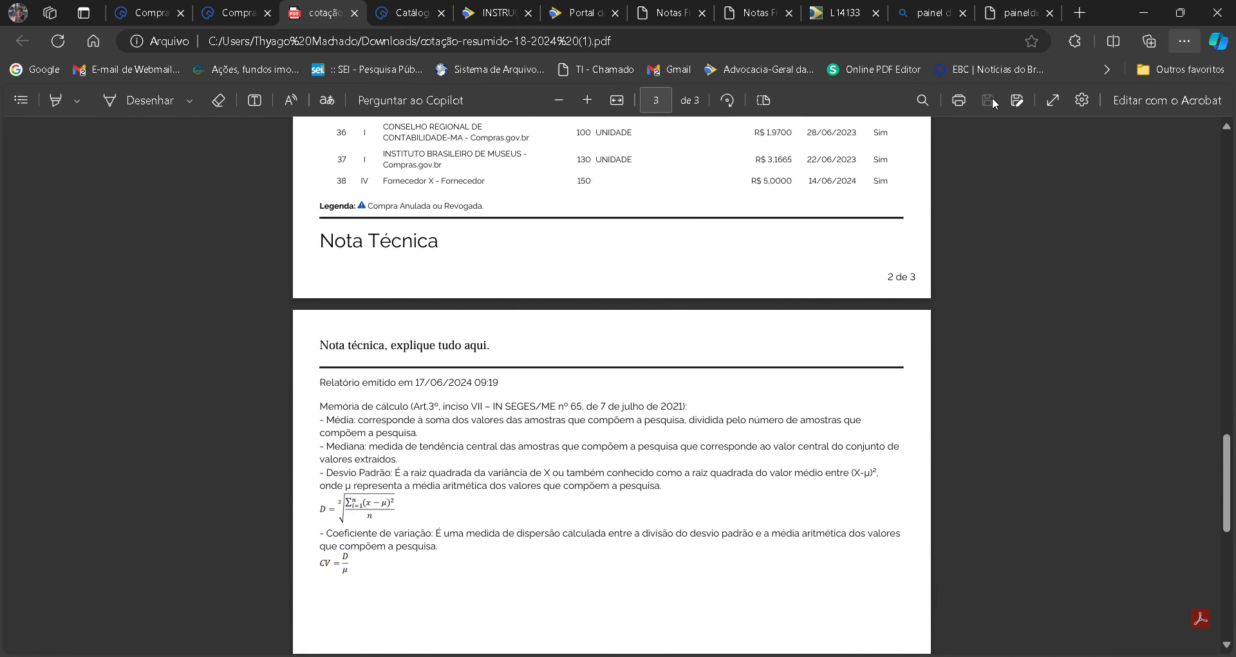
pyautogui.press('Down')
pyautogui.press('Home')
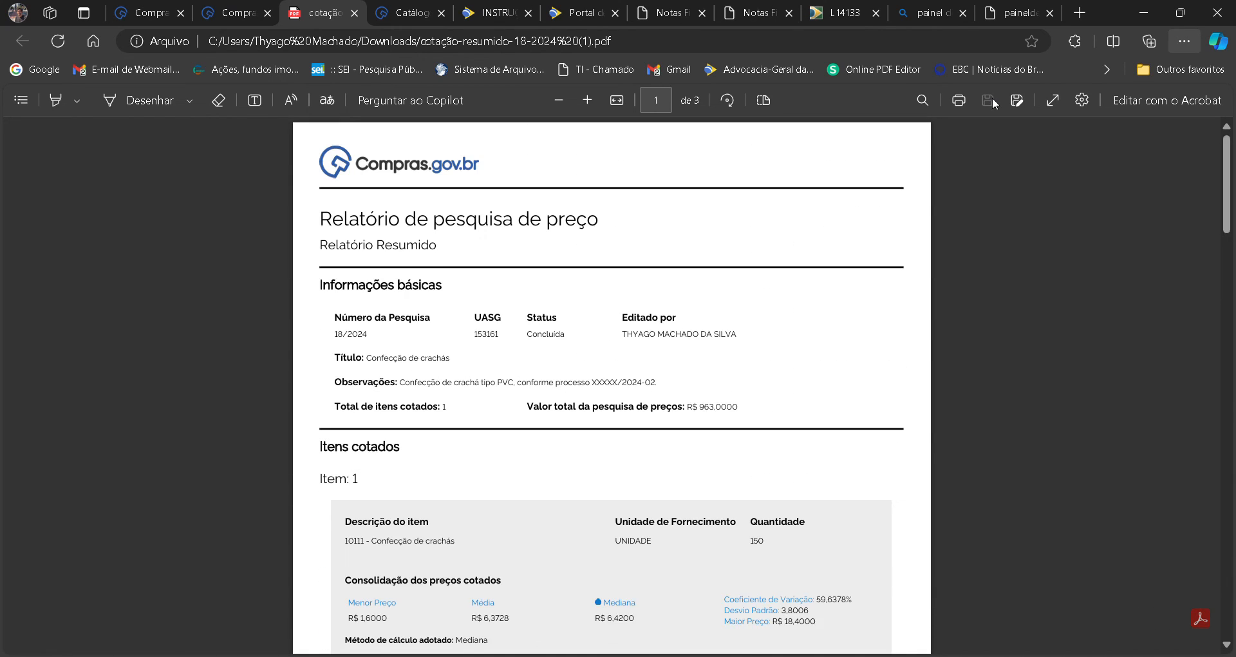
pyautogui.press('Down')
pyautogui.press('Down')
pyautogui.press('Down')
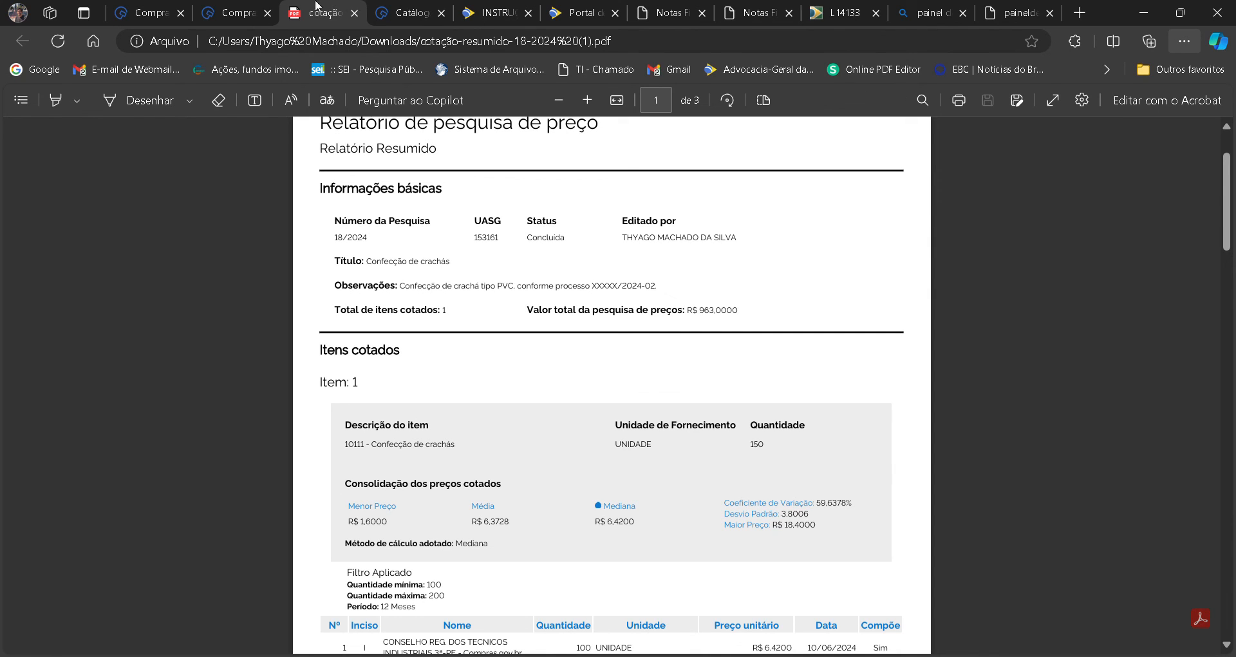
# Return to the survey's Resumo, generate the detailed report and export it as a PDF.
pyautogui.click(232, 13)
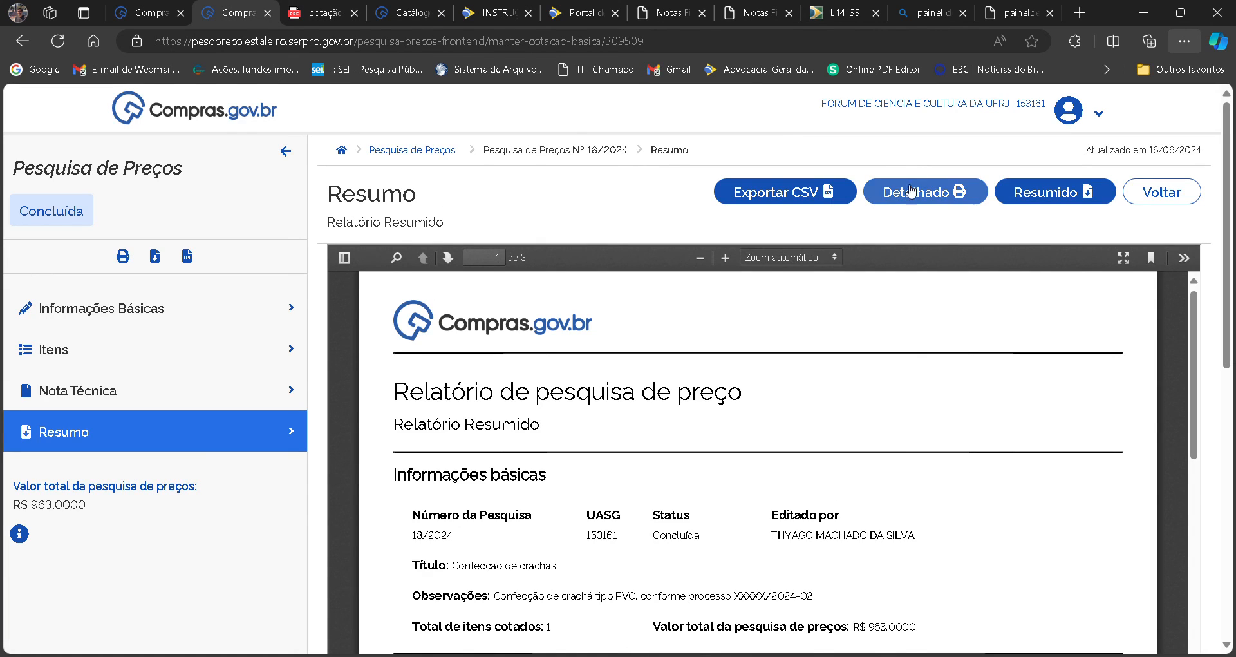
pyautogui.click(922, 197)
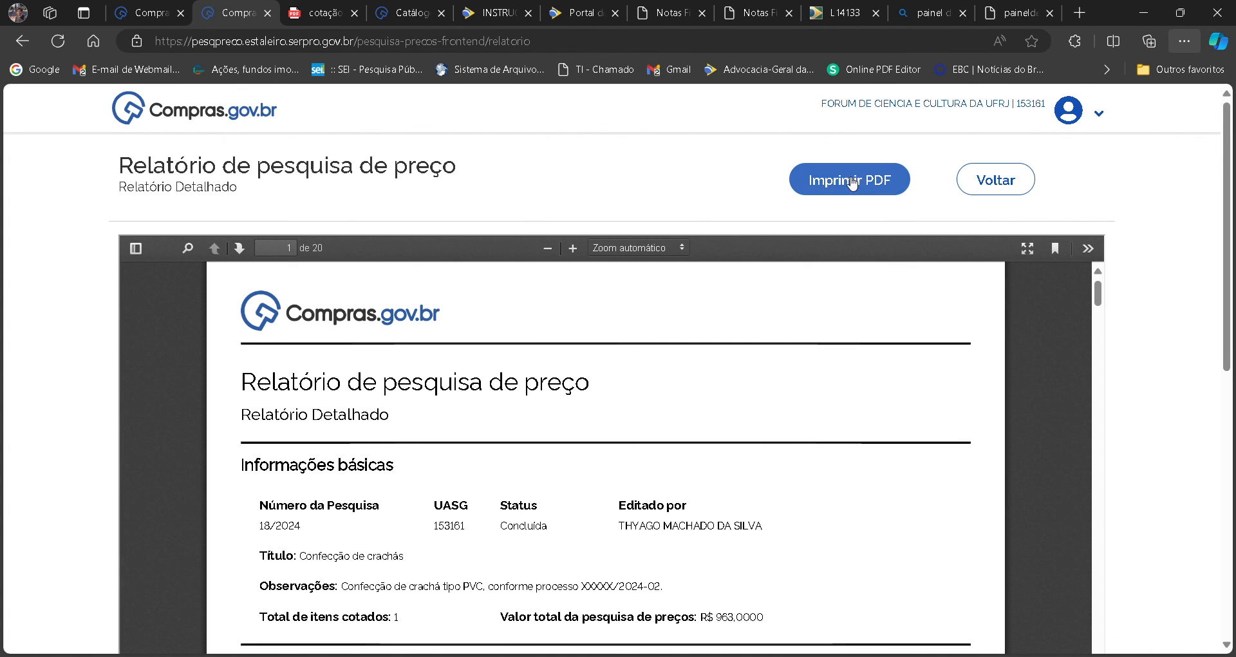
pyautogui.click(853, 183)
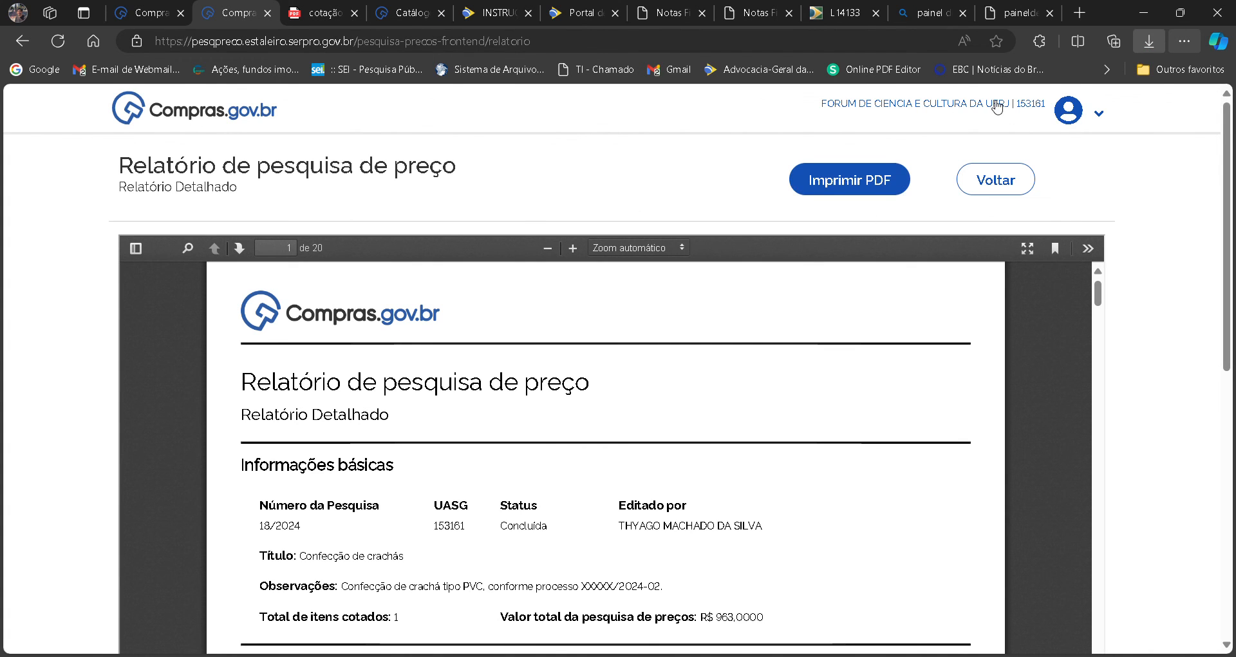
# Page through the detailed PDF report, examining each purchase's object, supplier, description and access links up to the last page.
pyautogui.scroll(-10, 992, 101)
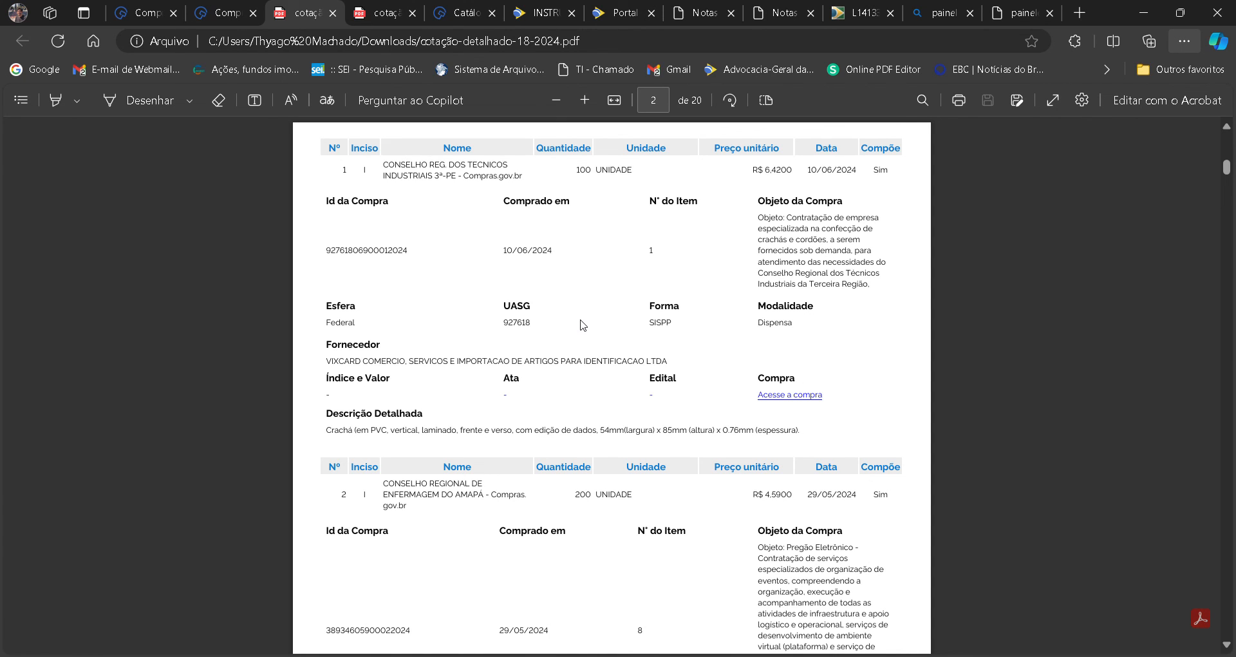
pyautogui.scroll(-1, 581, 324)
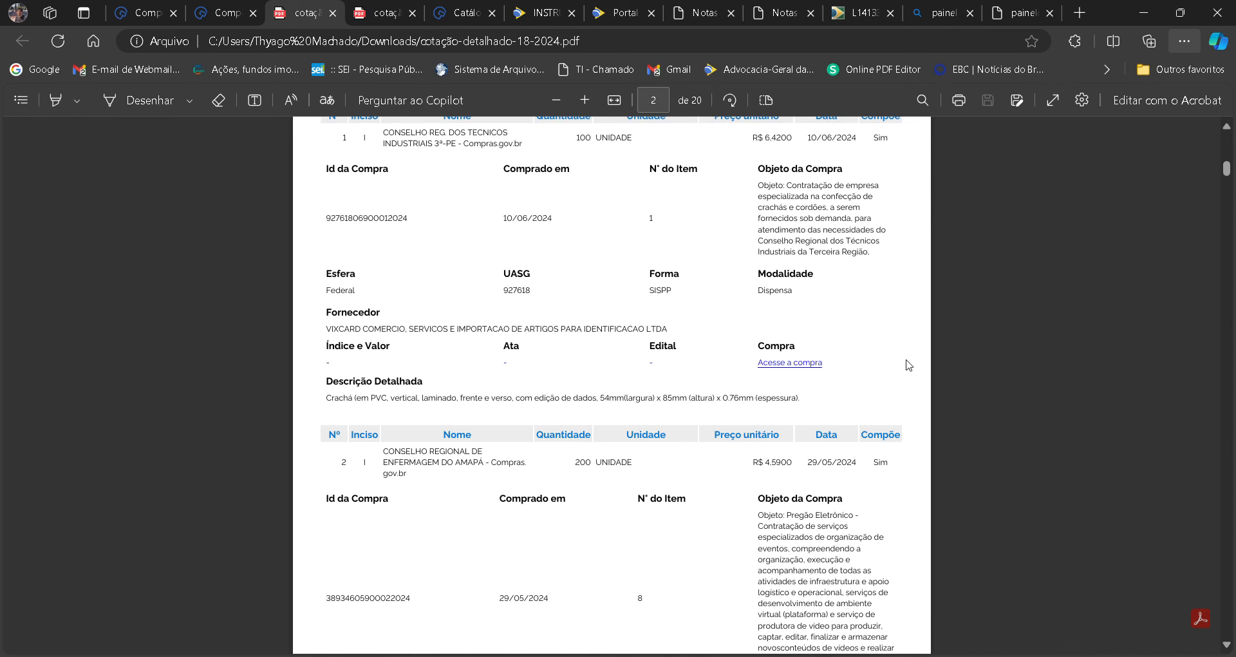
pyautogui.press('Right')
pyautogui.press('Right')
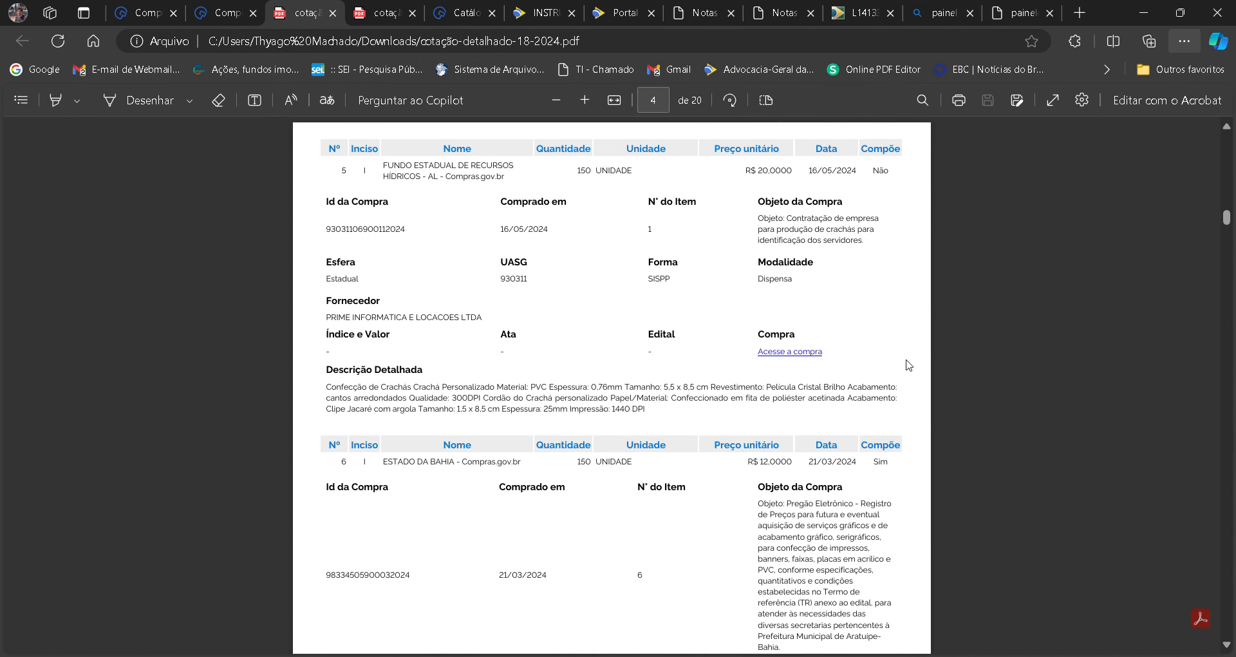
pyautogui.press('Right')
pyautogui.press('Right')
pyautogui.press('Right')
pyautogui.press('Right')
pyautogui.press('Right')
pyautogui.press('Right')
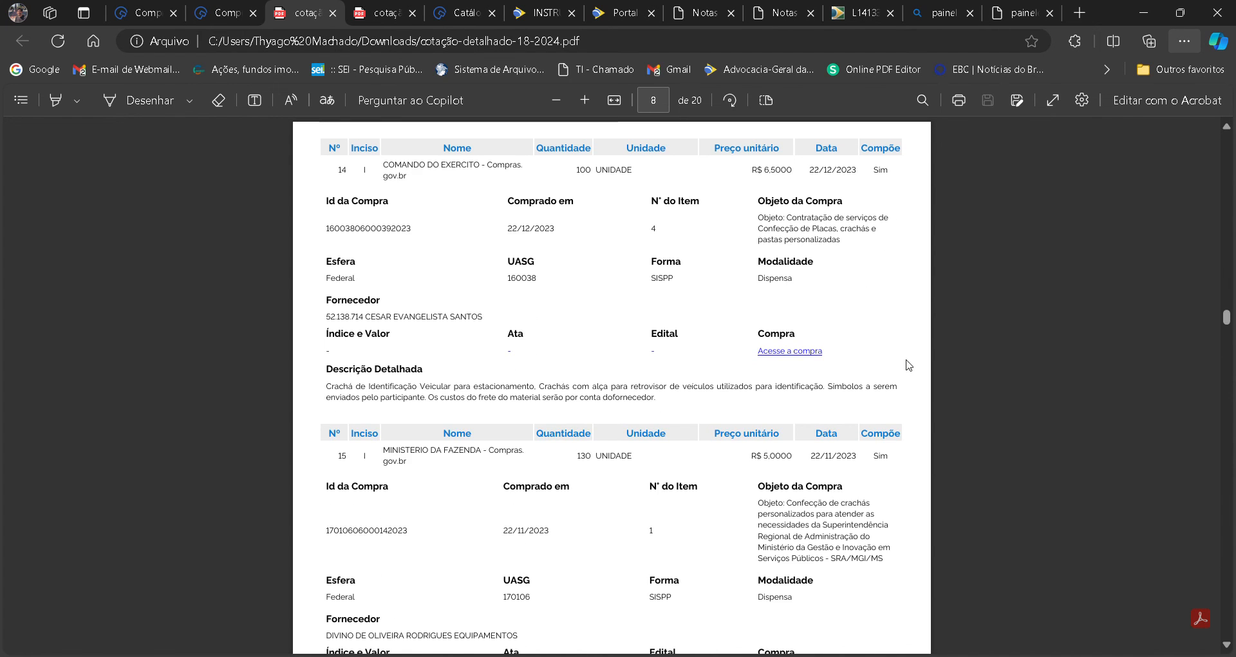
pyautogui.press('Right')
pyautogui.press('Right')
pyautogui.press('Right')
pyautogui.press('Right')
pyautogui.press('Right')
pyautogui.press('Right')
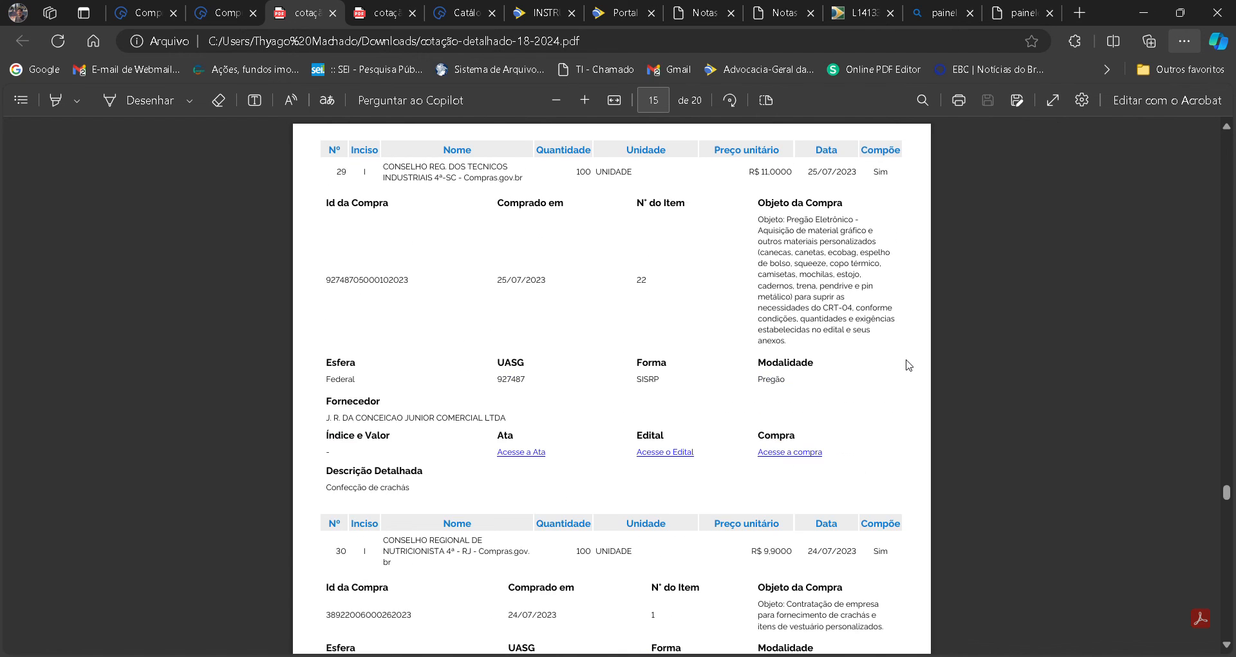
pyautogui.press('Right')
pyautogui.press('Right')
pyautogui.press('Right')
pyautogui.press('Right')
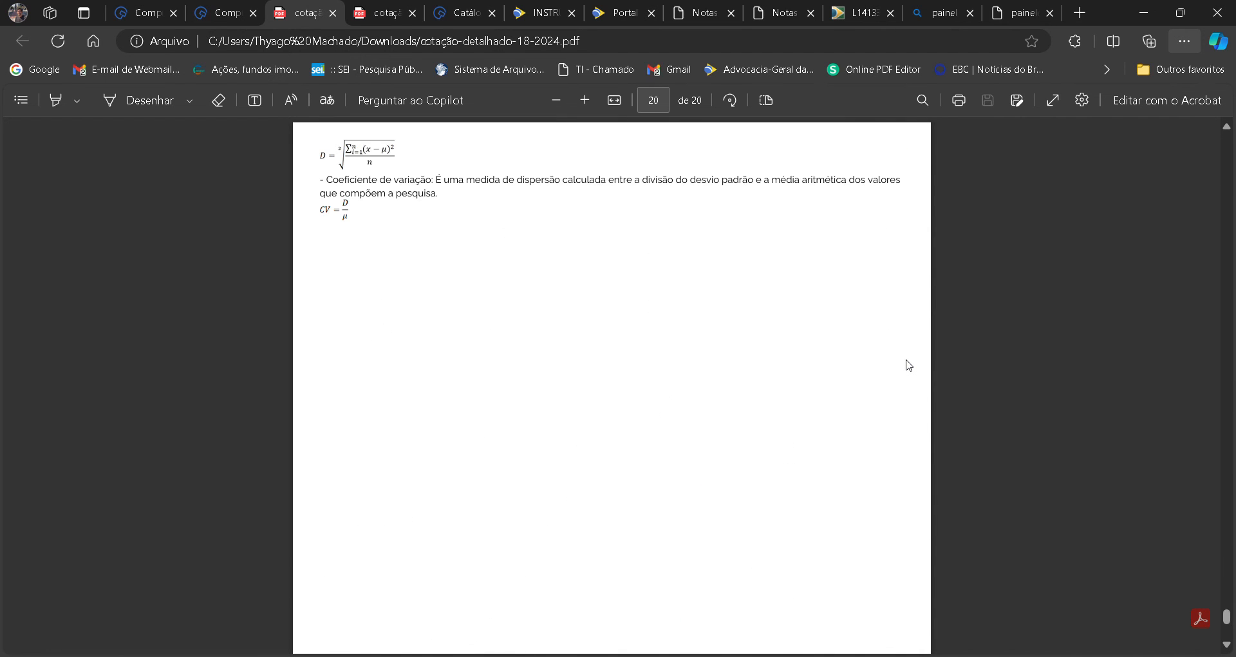
# Go back to Compras.gov.br, leave the detailed report and return to the Pesquisa de Preços survey list.
pyautogui.click(219, 8)
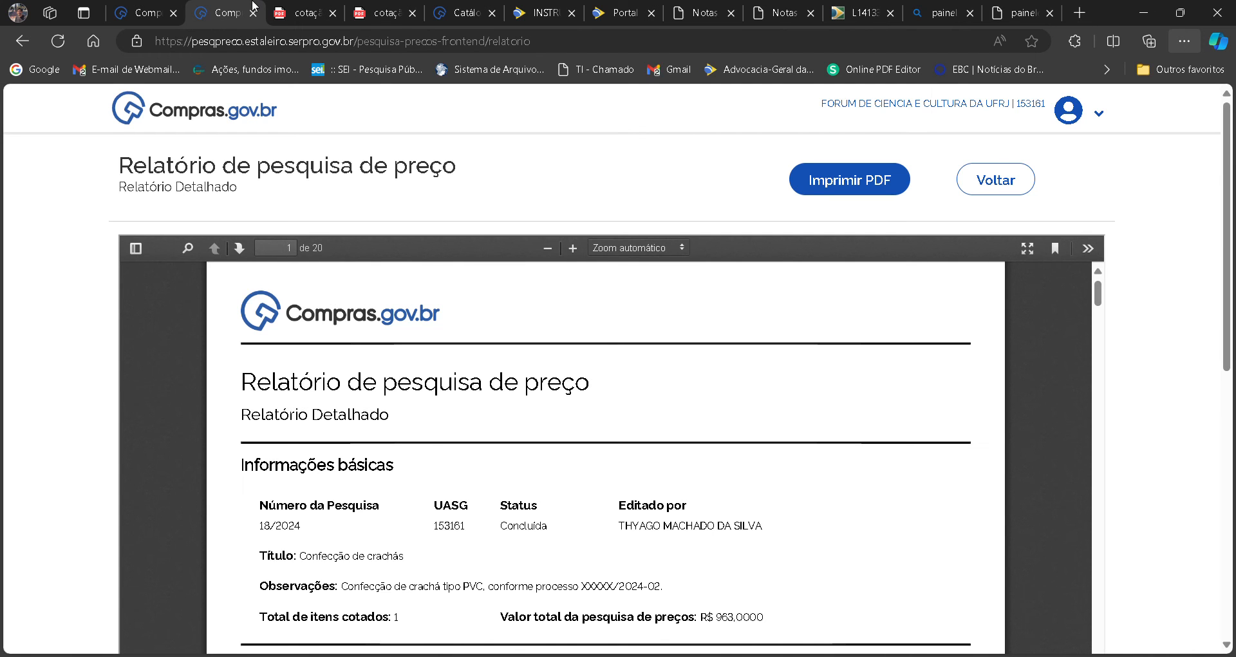
pyautogui.click(153, 7)
pyautogui.click(228, 9)
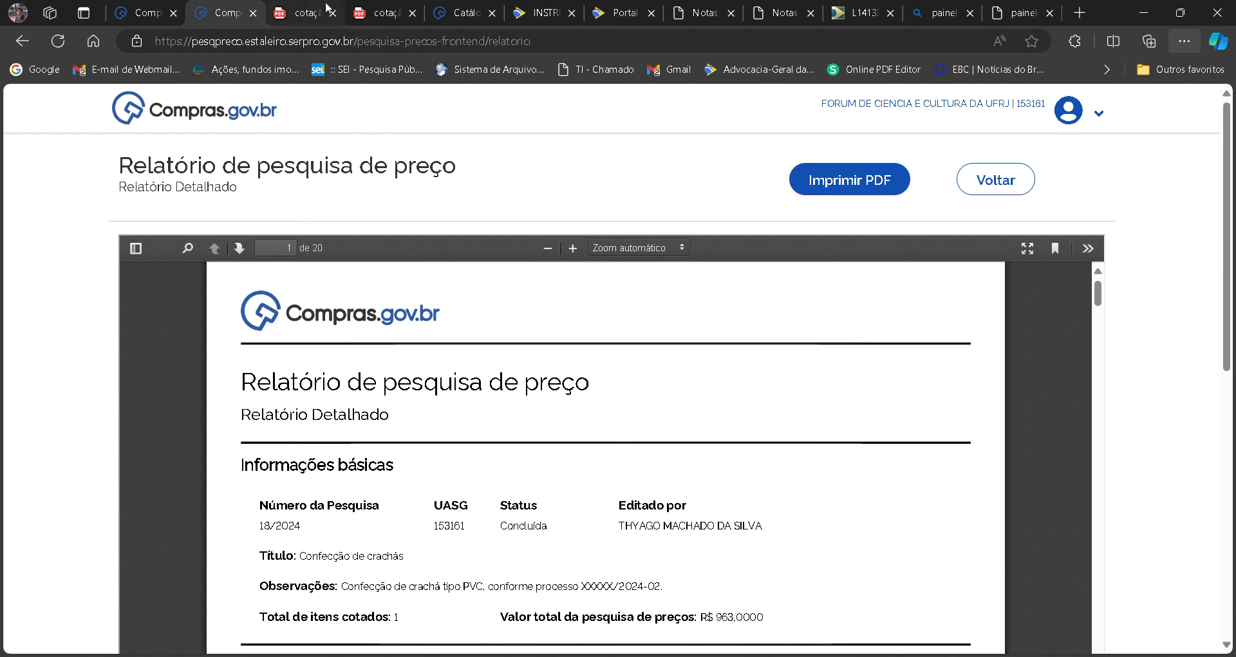
pyautogui.click(998, 188)
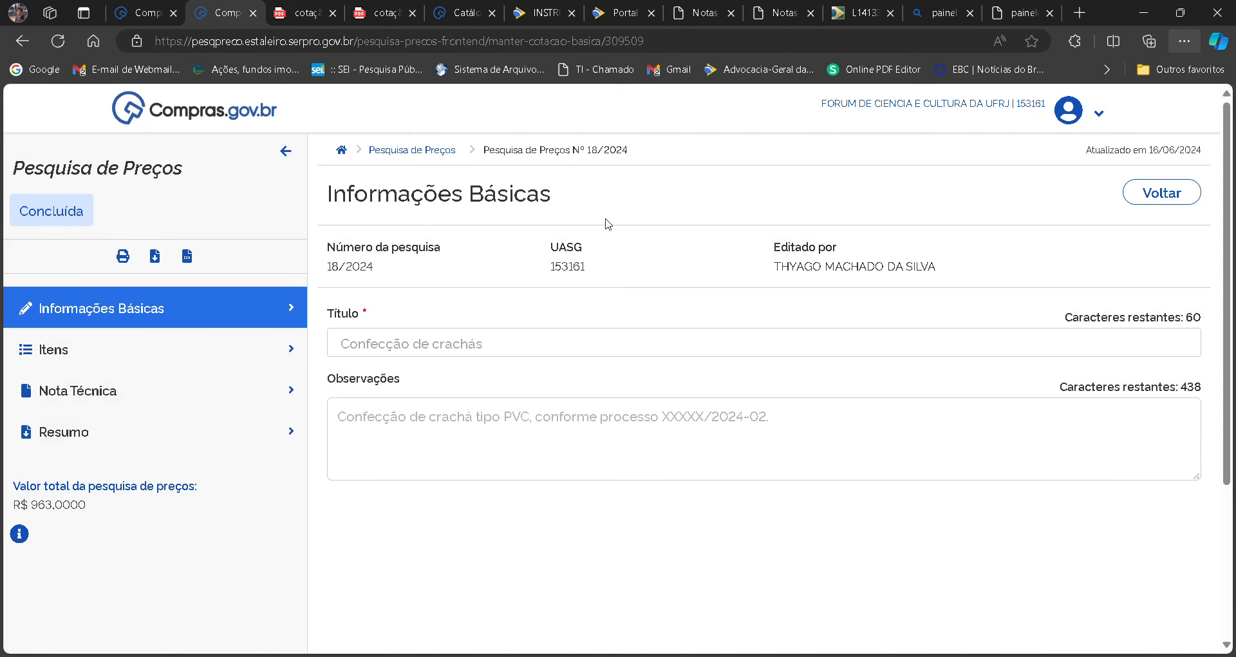
pyautogui.click(285, 151)
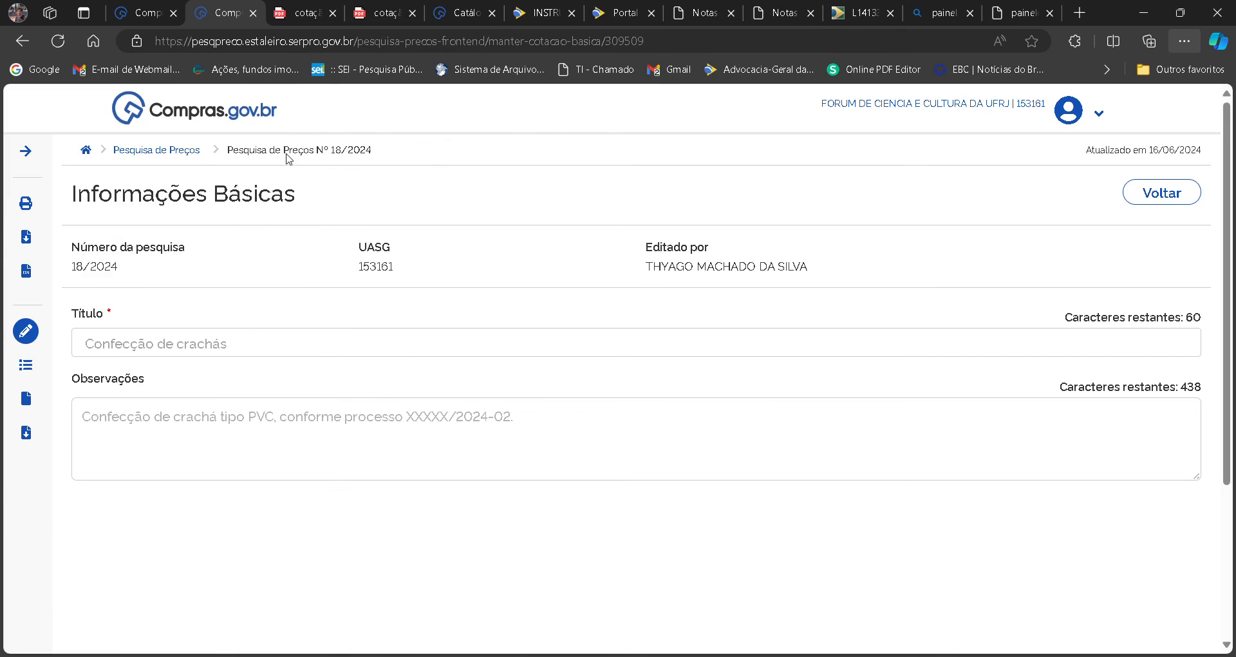
pyautogui.click(143, 153)
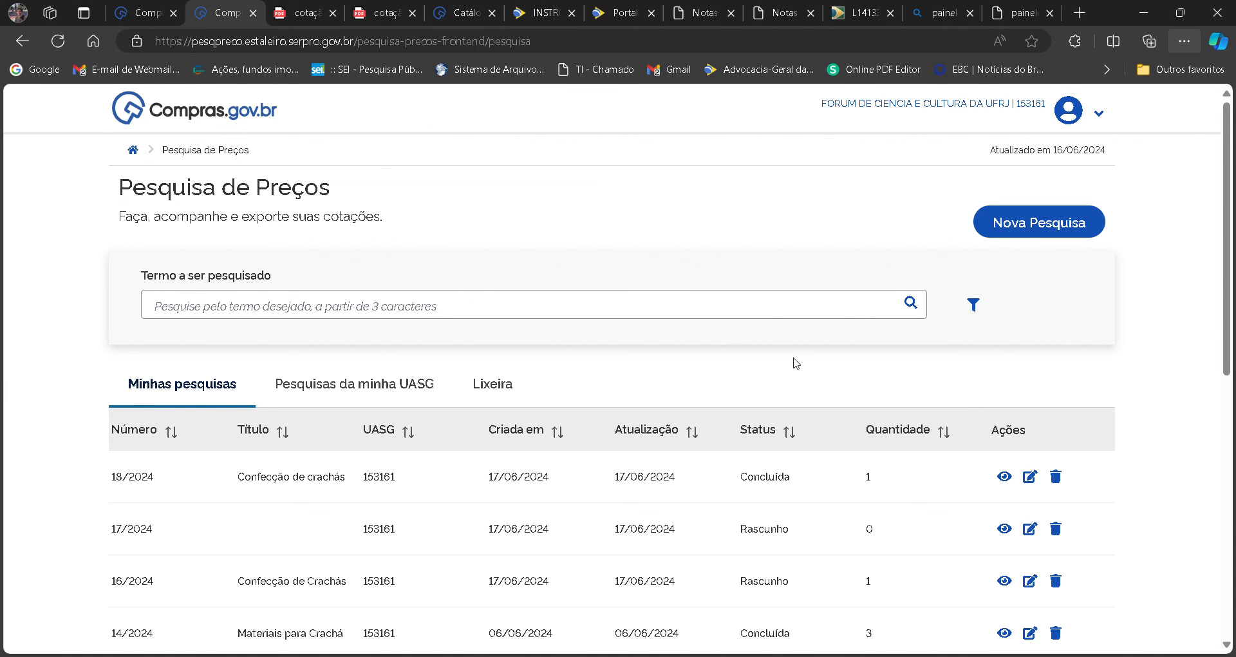
# Review the surveys under Minhas pesquisas and display Pesquisas da minha UASG.
pyautogui.scroll(-6, 1217, 333)
pyautogui.scroll(3, 611, 386)
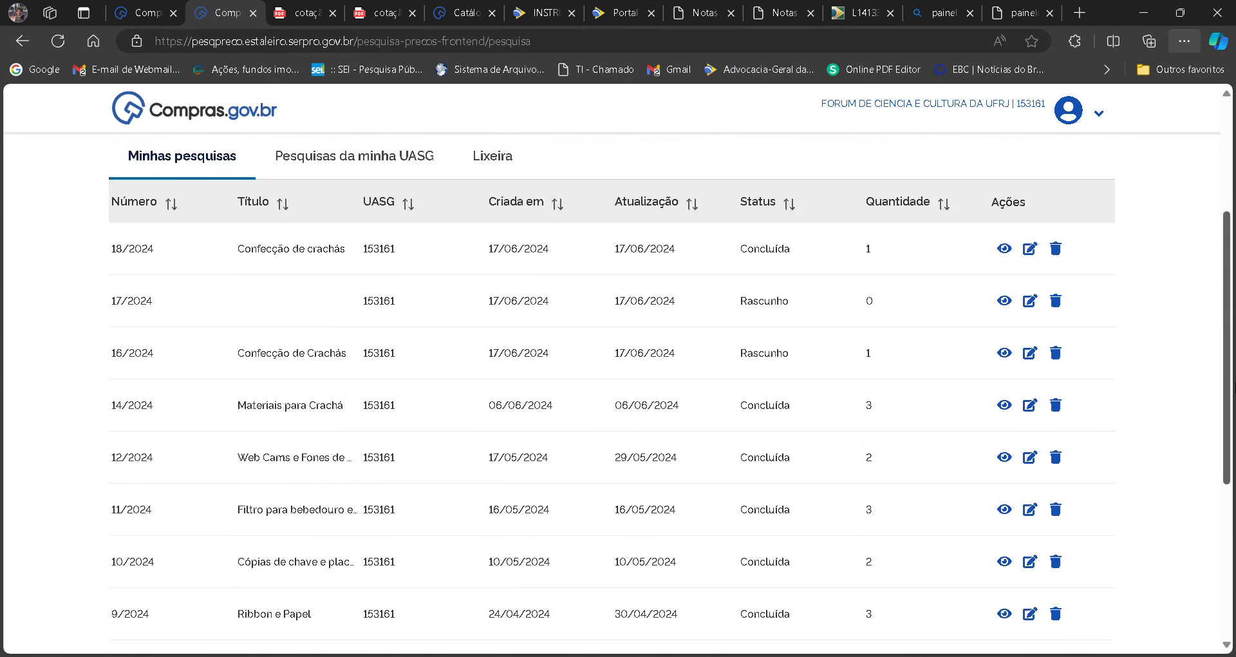
pyautogui.scroll(2, 326, 295)
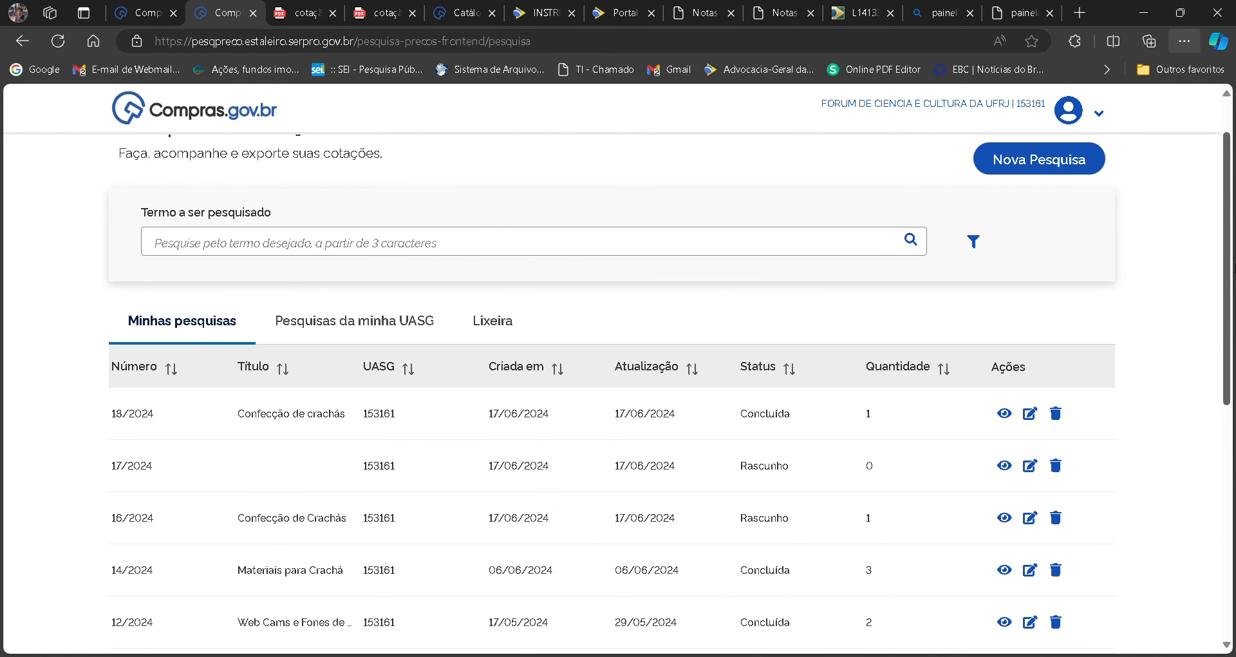
pyautogui.click(390, 334)
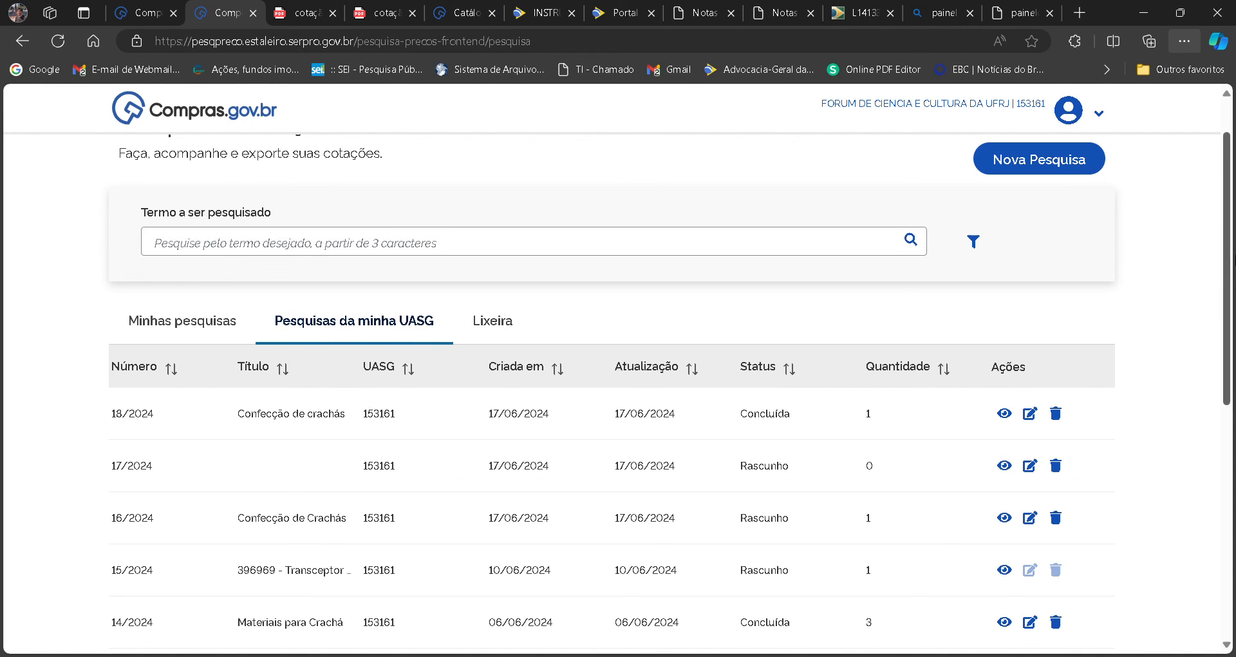
pyautogui.scroll(1, 1227, 257)
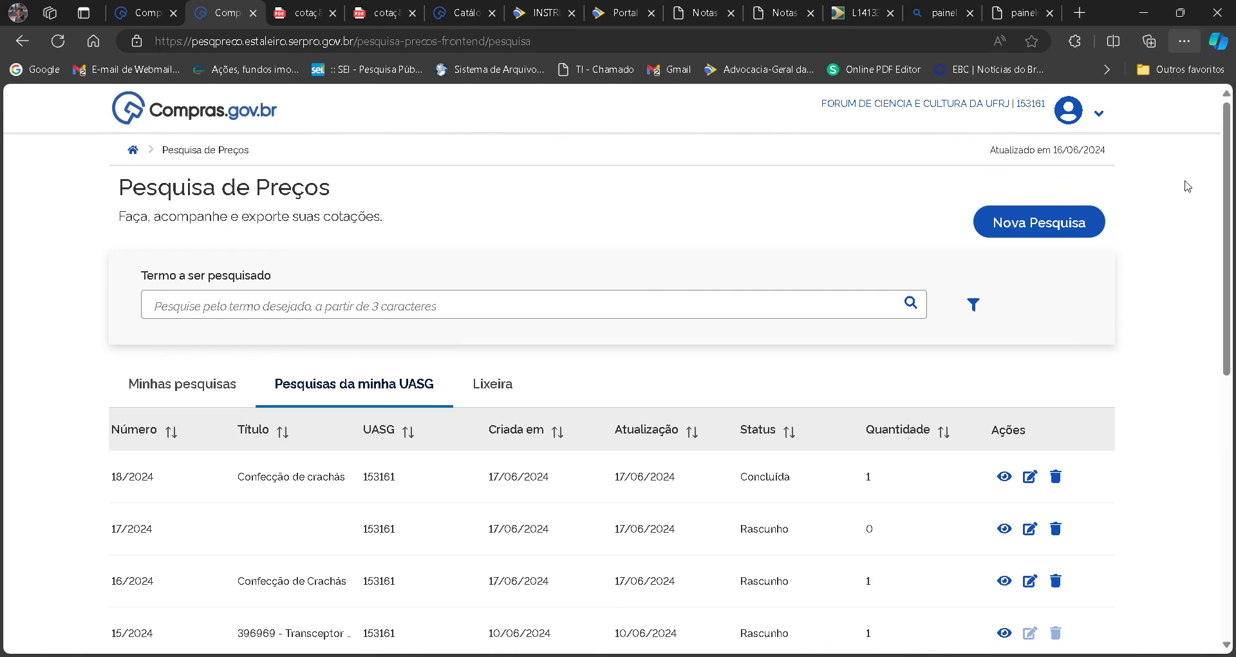